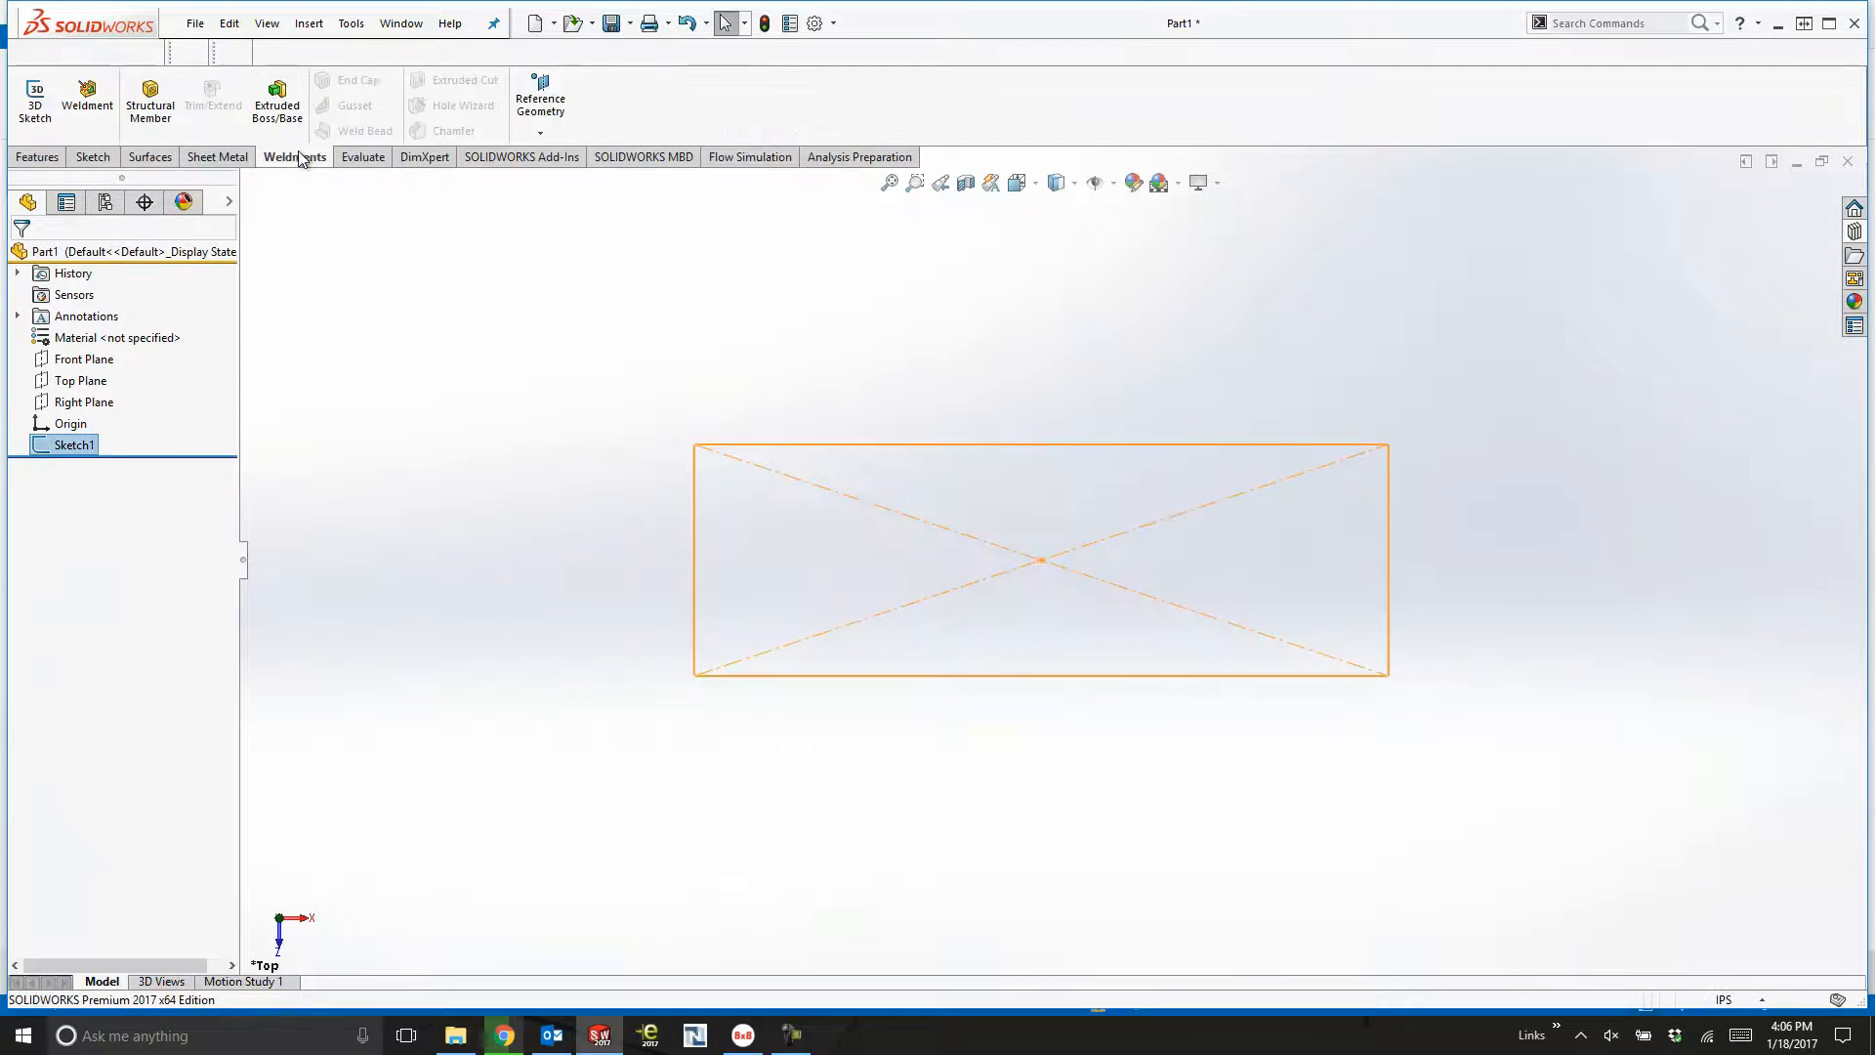
# Start a structural member with the ansi inch standard, c channel type and size C10x30.
pyautogui.click(150, 108)
pyautogui.click(125, 382)
pyautogui.click(123, 382)
pyautogui.click(114, 426)
pyautogui.click(113, 597)
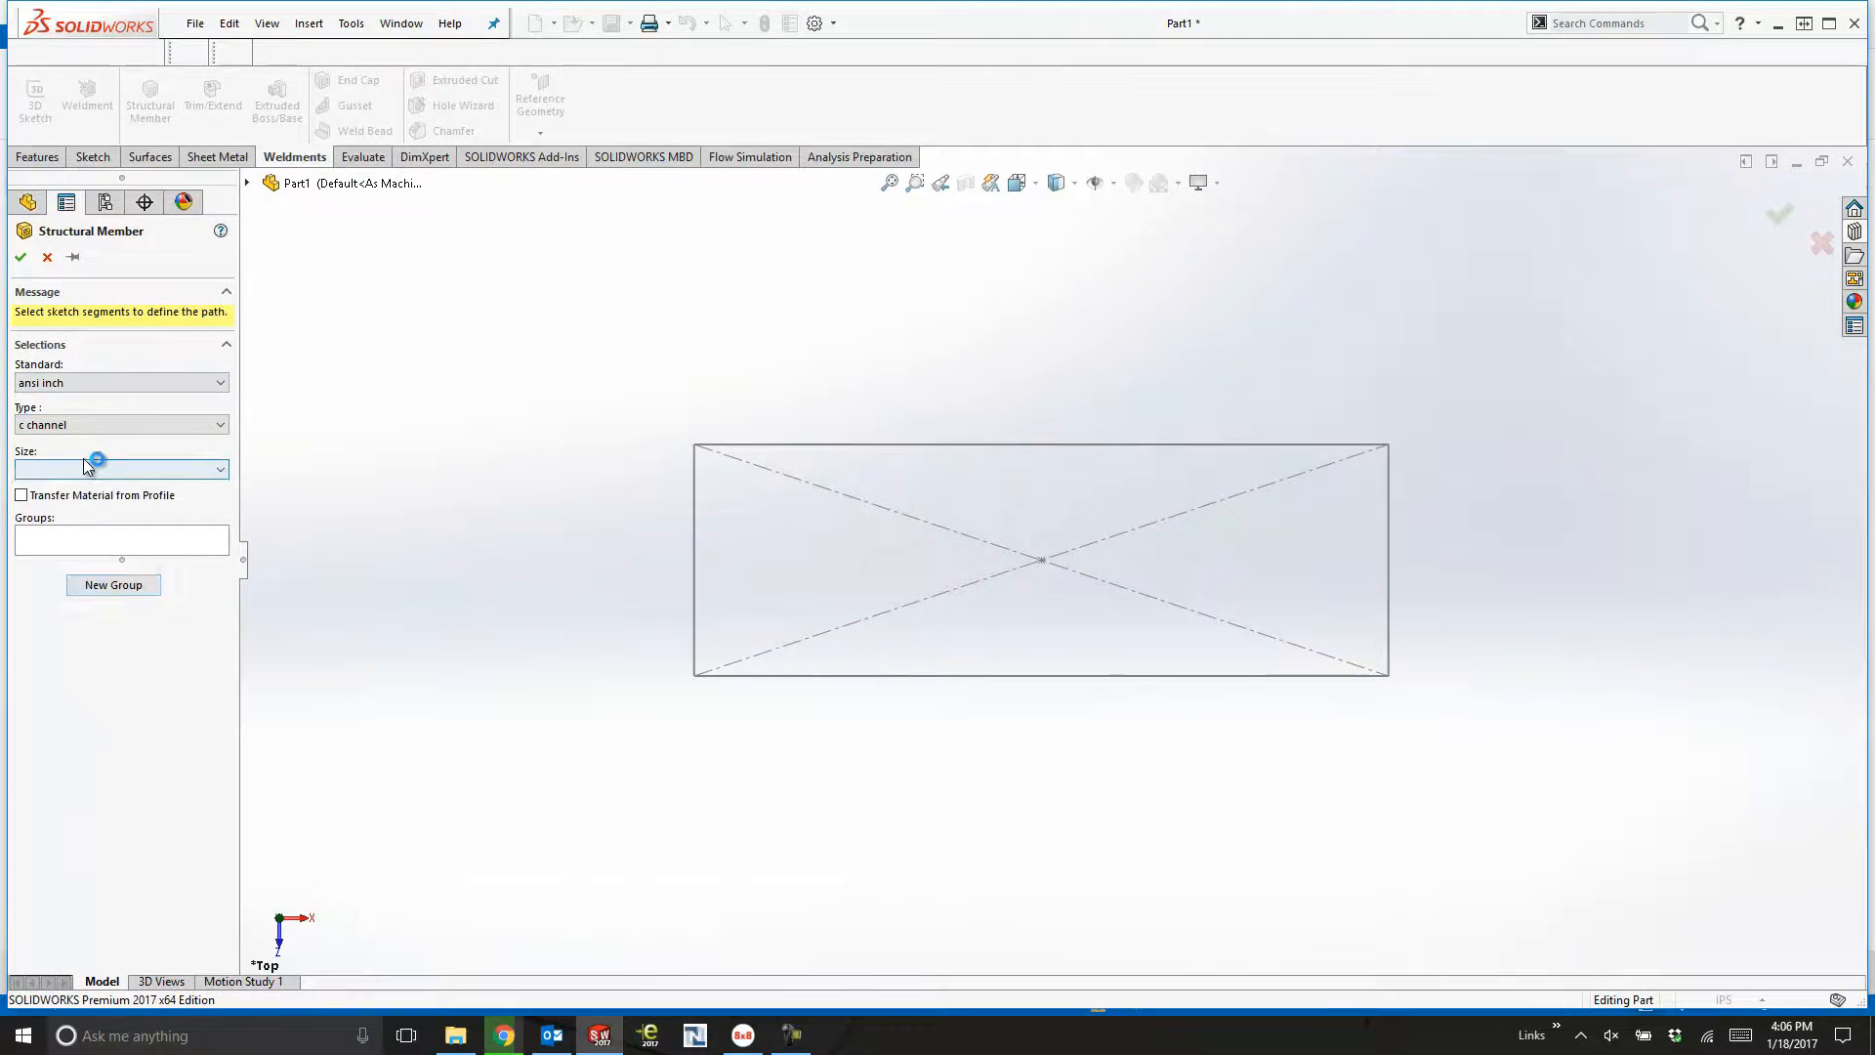
pyautogui.click(92, 469)
pyautogui.click(81, 832)
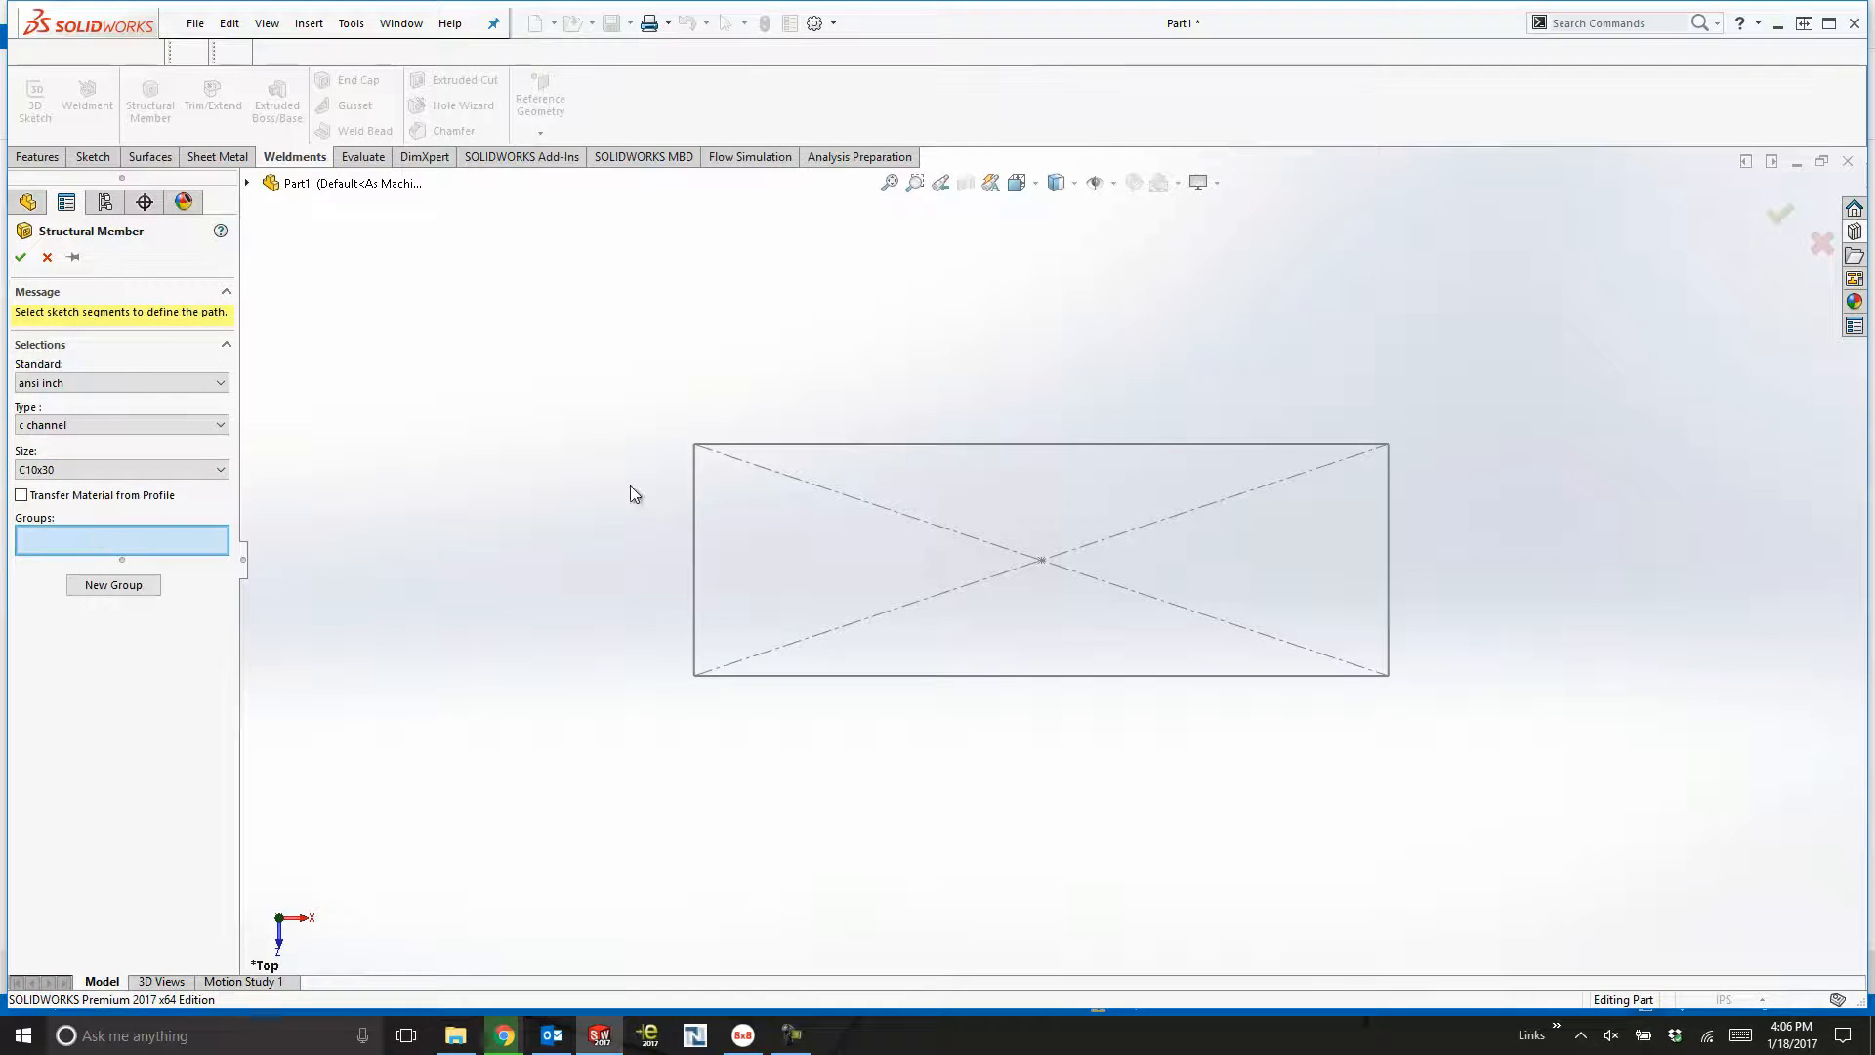
# Assign all four sides of the rectangle as the channel's path and set the group corner treatment to End Butt2.
pyautogui.click(862, 446)
pyautogui.click(1390, 596)
pyautogui.click(1332, 673)
pyautogui.moveTo(1268, 670)
pyautogui.mouseDown(button='middle')
pyautogui.moveTo(1224, 631)
pyautogui.moveTo(1301, 444)
pyautogui.mouseUp(button='middle')
pyautogui.scroll(-8, 820, 616)
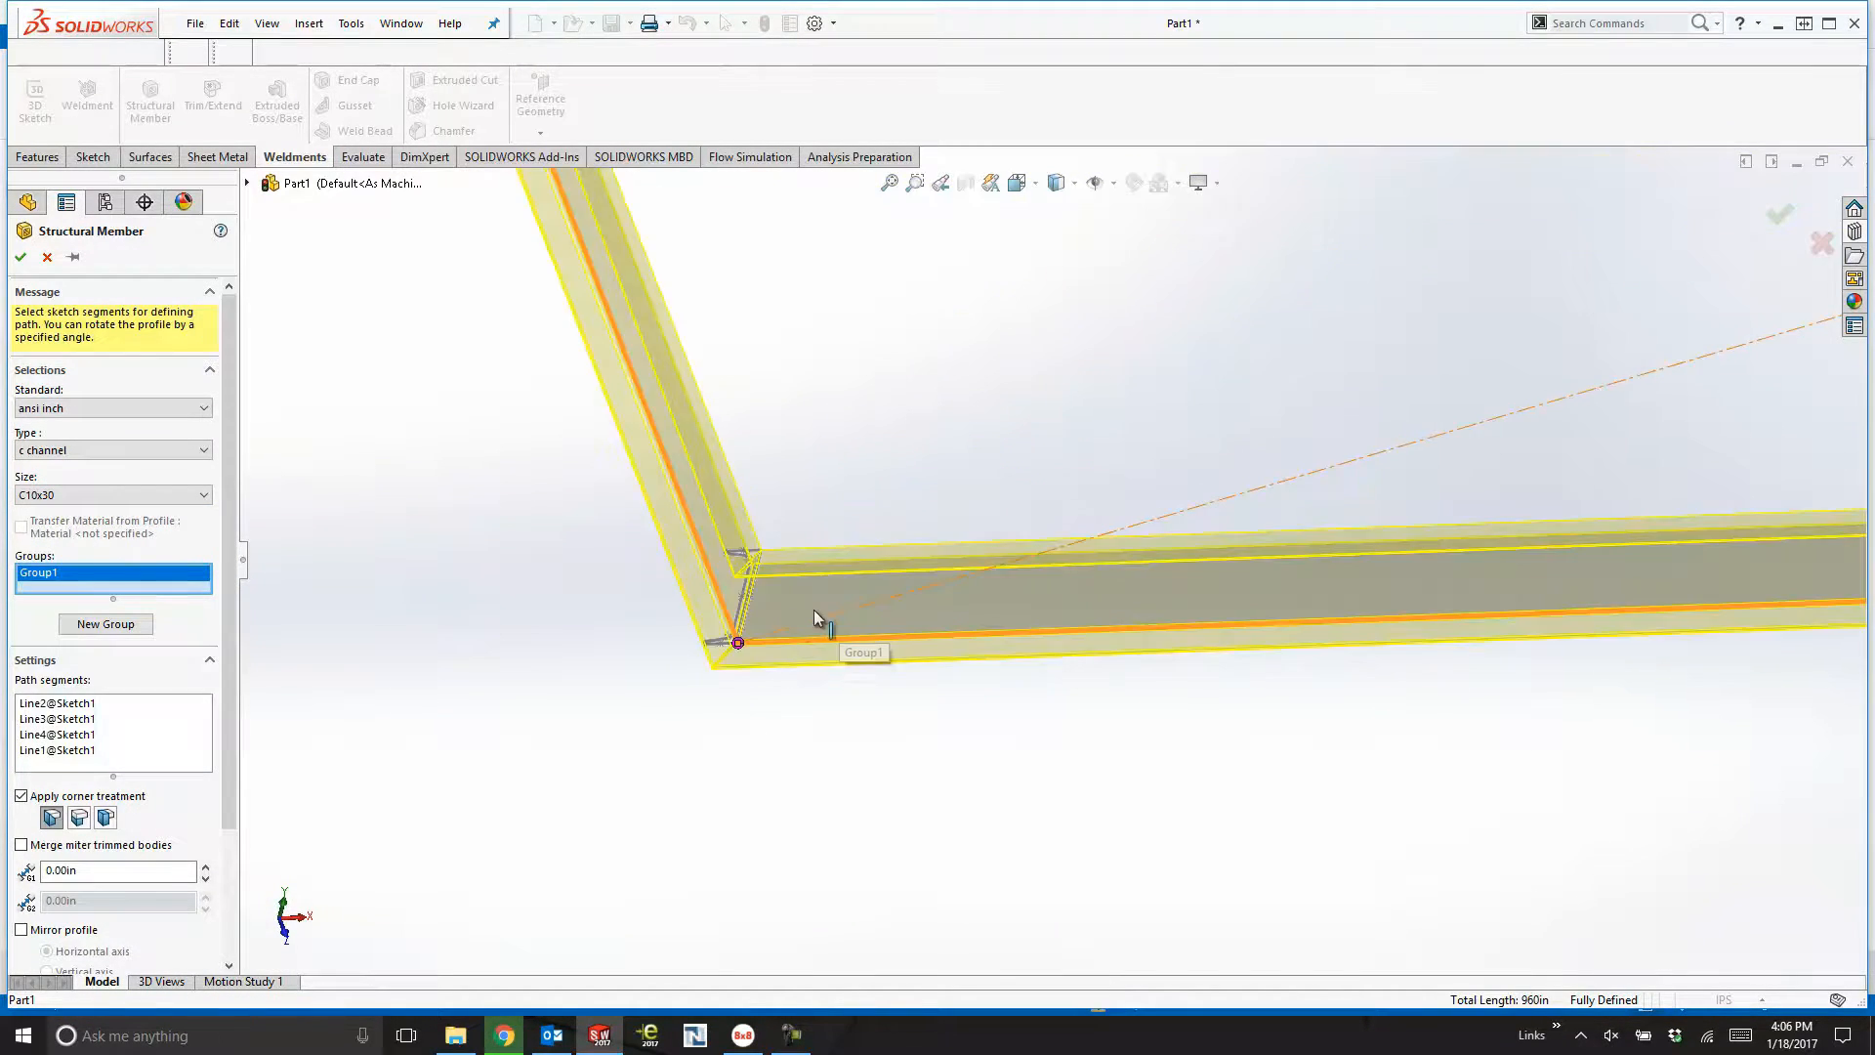
pyautogui.scroll(-3, 861, 397)
pyautogui.scroll(-2, 226, 730)
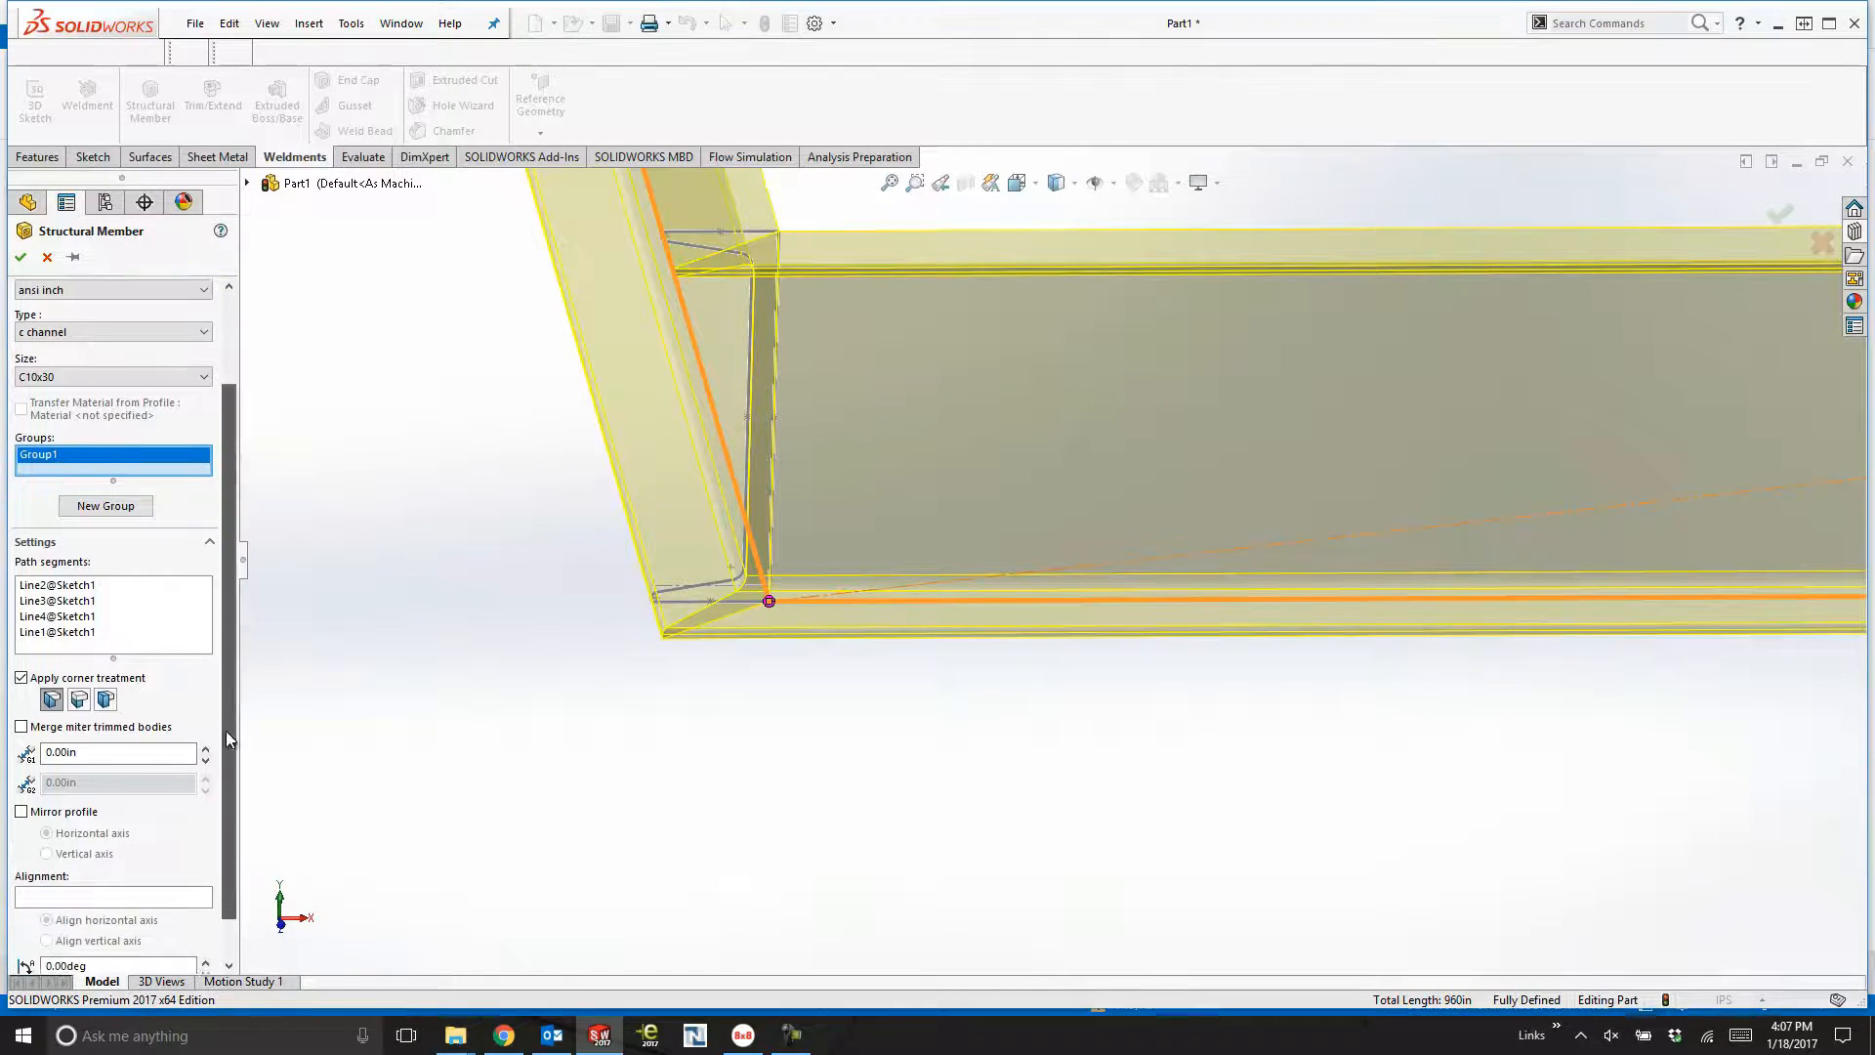
pyautogui.click(106, 695)
# Rotate the channel profile 180 degrees and relocate it so its lower outer corner lies on the sketch path.
pyautogui.scroll(-2, 135, 859)
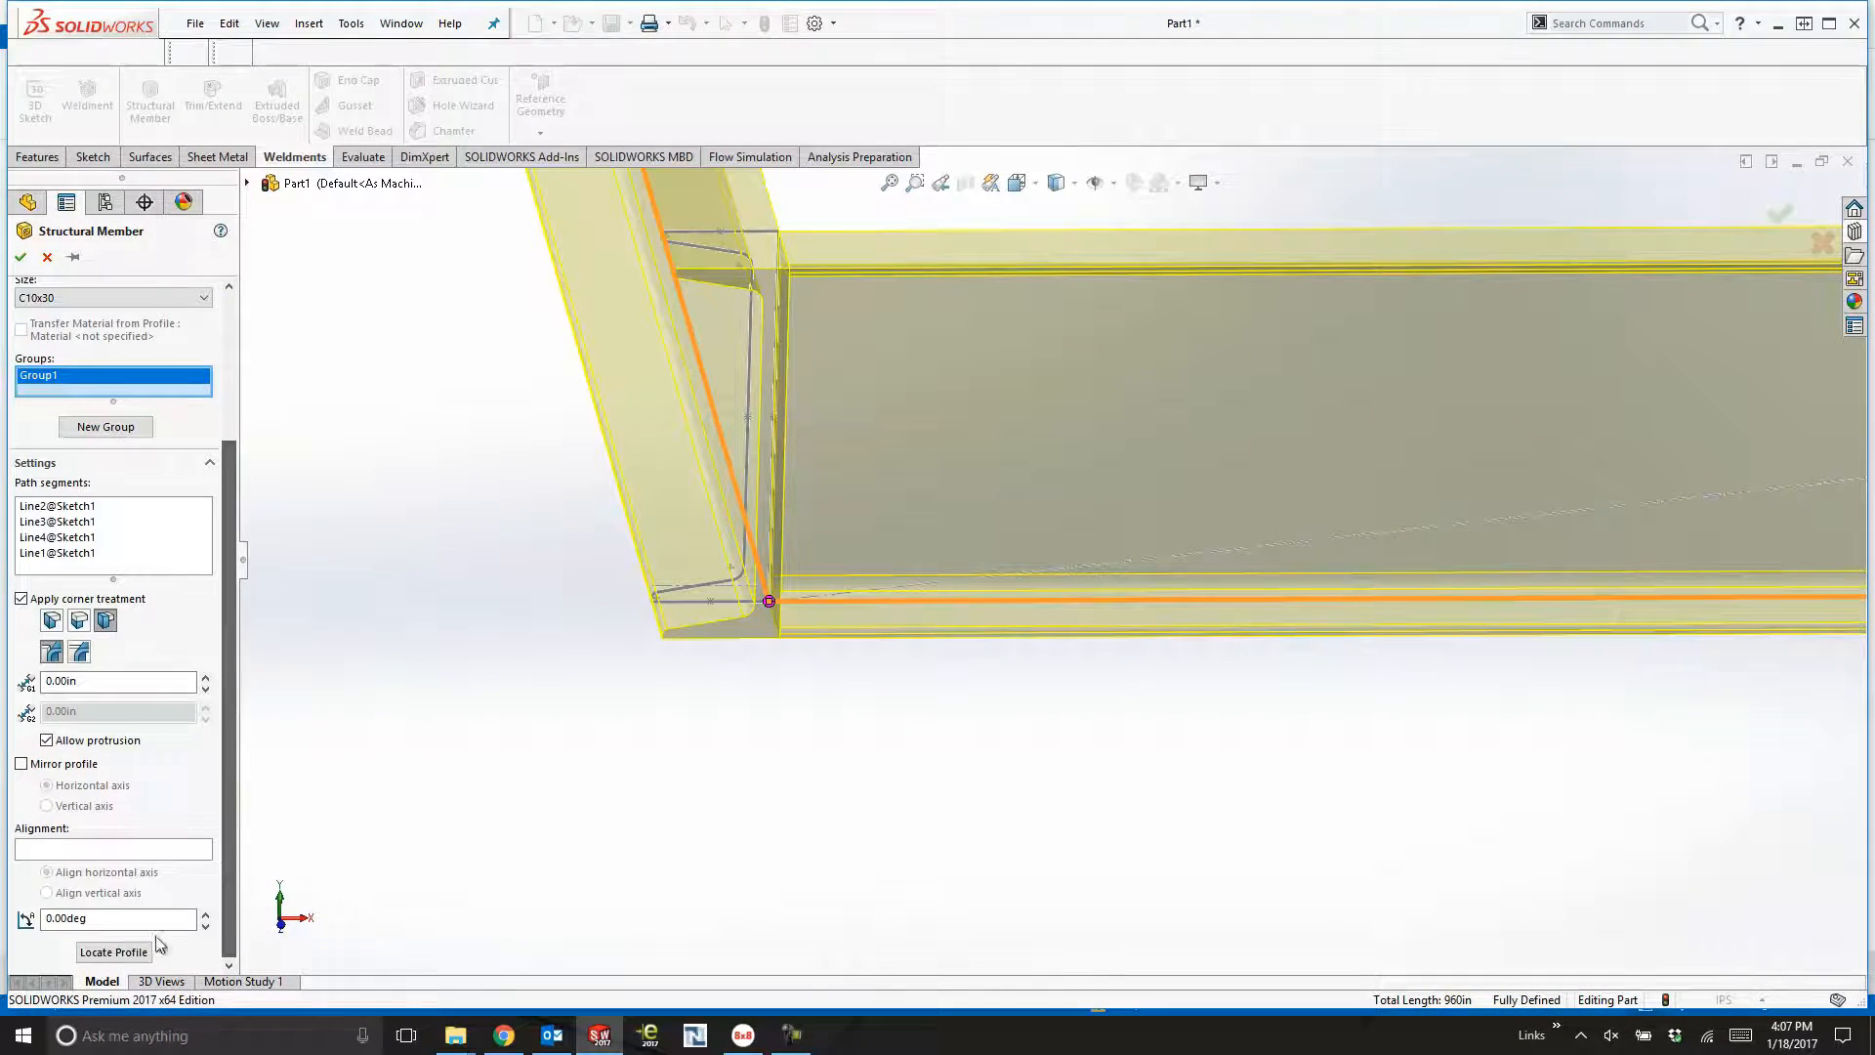
pyautogui.press('Return')
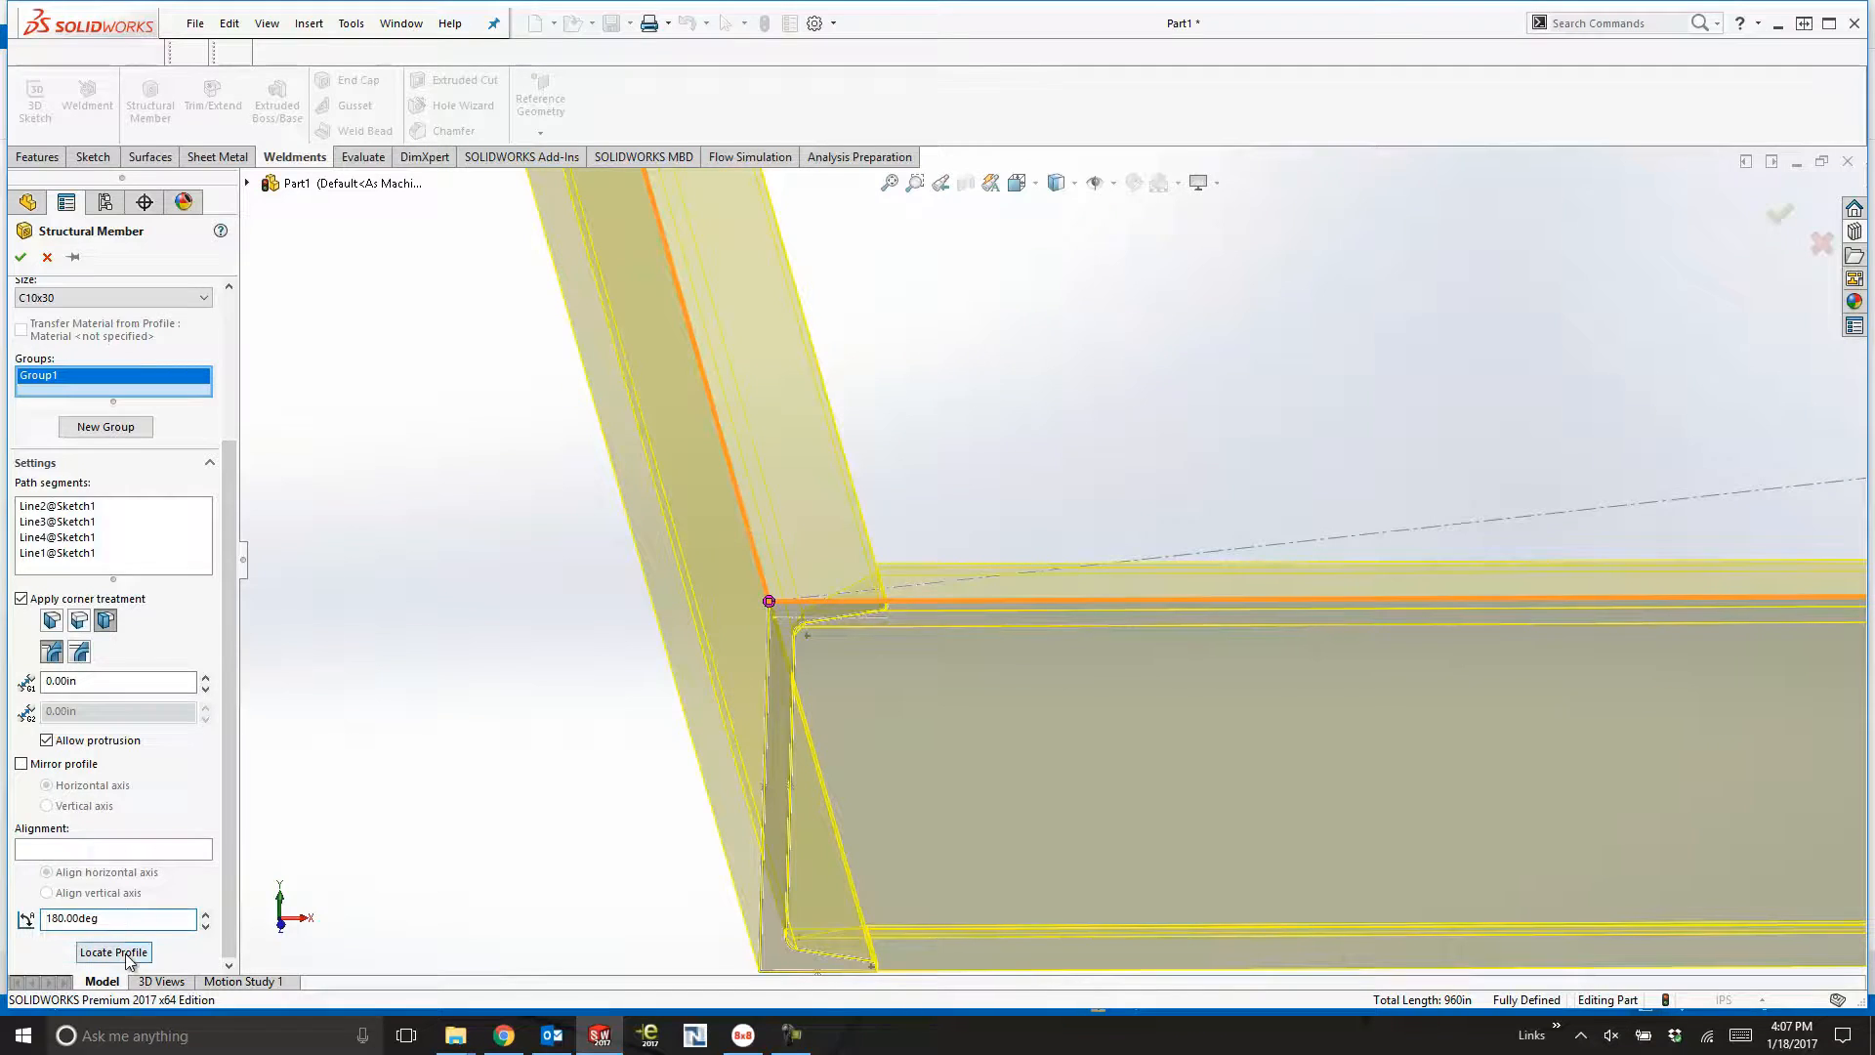
pyautogui.click(128, 956)
pyautogui.click(932, 908)
# Override the corner treatment at the frame's back-left corner with End Butt1.
pyautogui.scroll(5, 1057, 576)
pyautogui.moveTo(1201, 312); pyautogui.dragTo(1188, 407, button='middle')
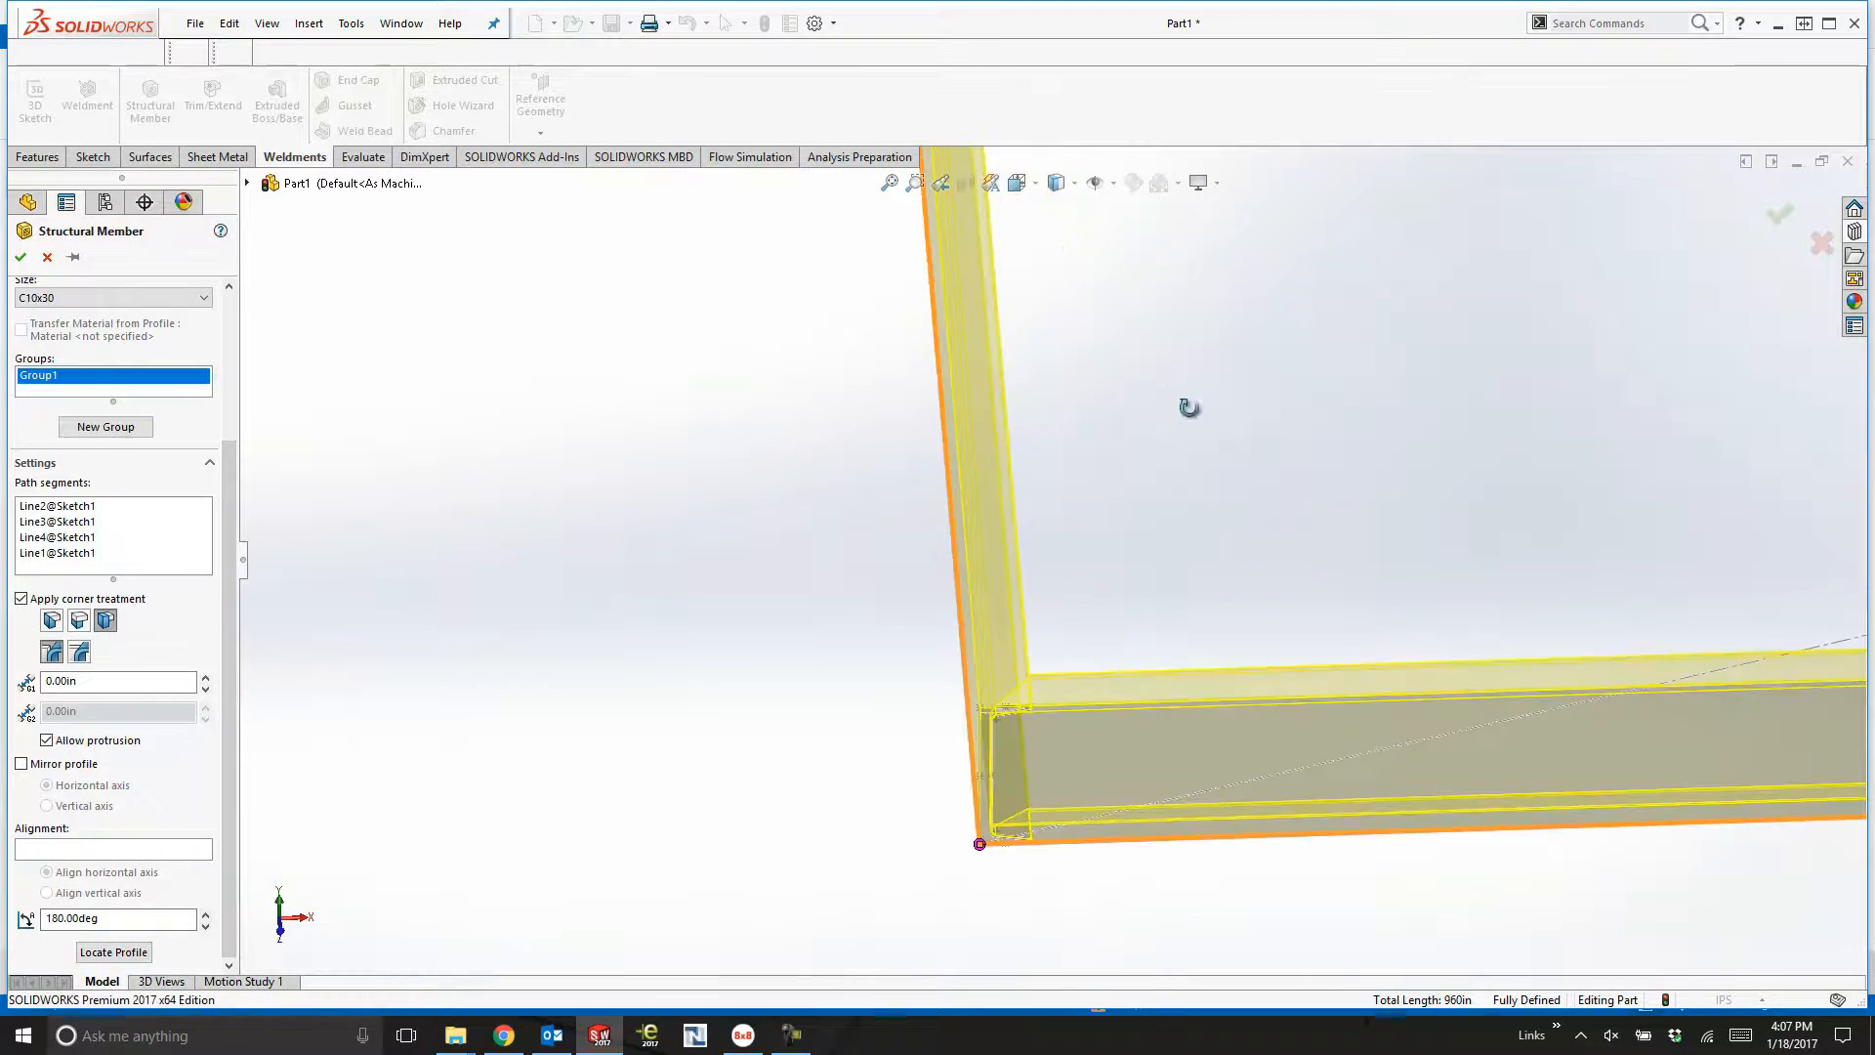
pyautogui.hotkey('ctrl', '5')
pyautogui.scroll(-5, 662, 361)
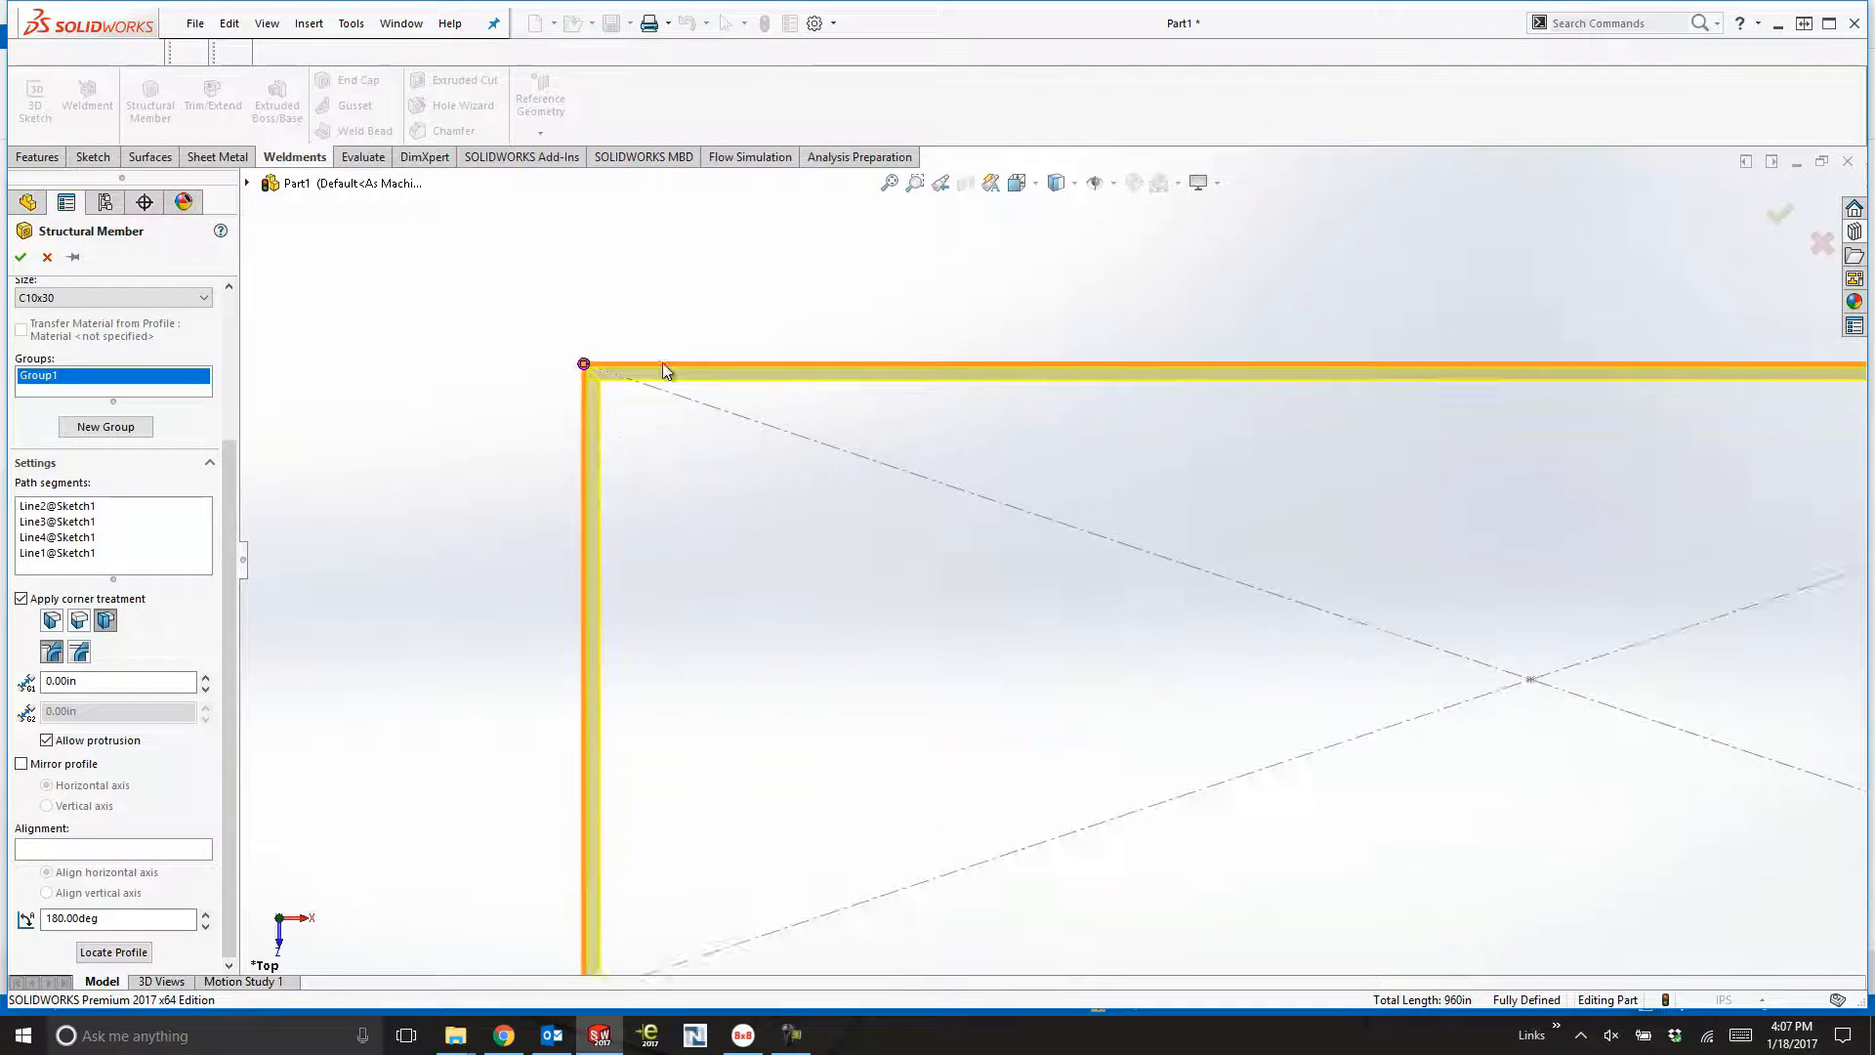
pyautogui.click(636, 399)
pyautogui.click(55, 140)
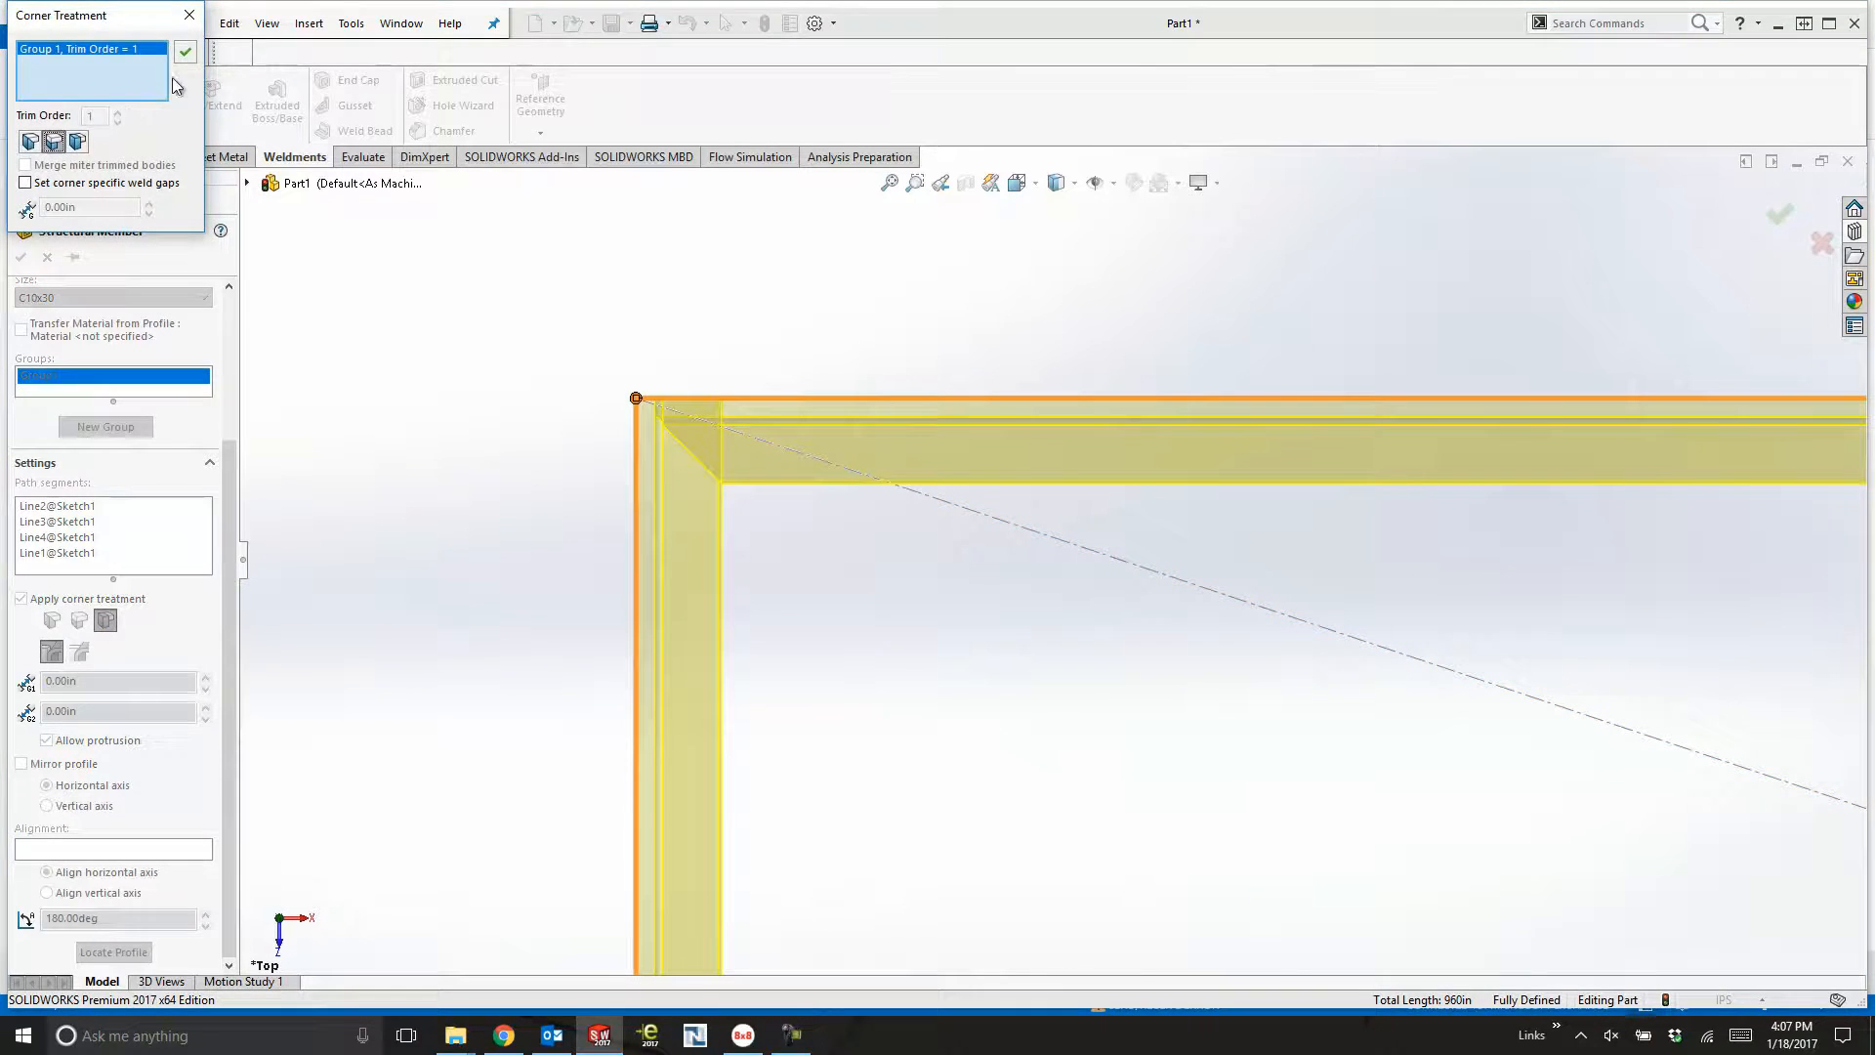
pyautogui.click(184, 51)
# Override the corner treatment at the frame's front-right corner with End Butt1 and finish the structural member.
pyautogui.scroll(8, 1707, 577)
pyautogui.scroll(-8, 1402, 758)
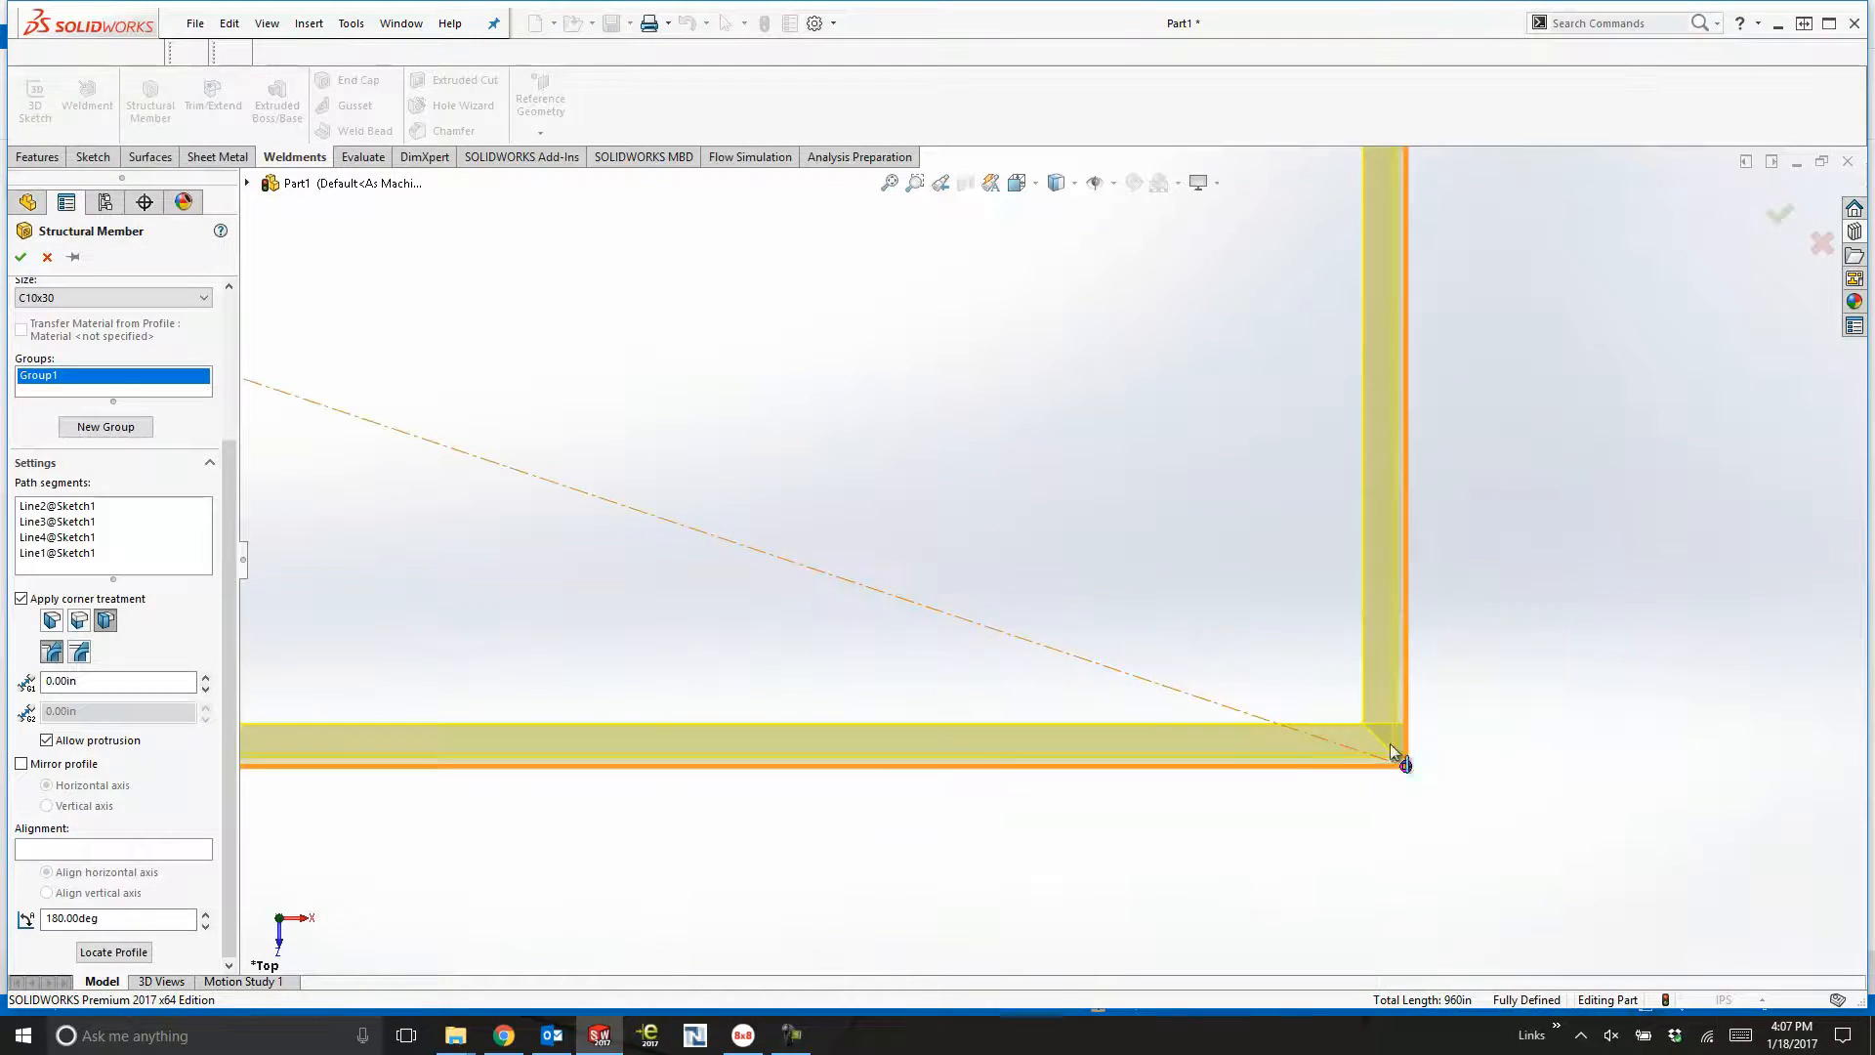
pyautogui.click(1308, 735)
pyautogui.click(55, 140)
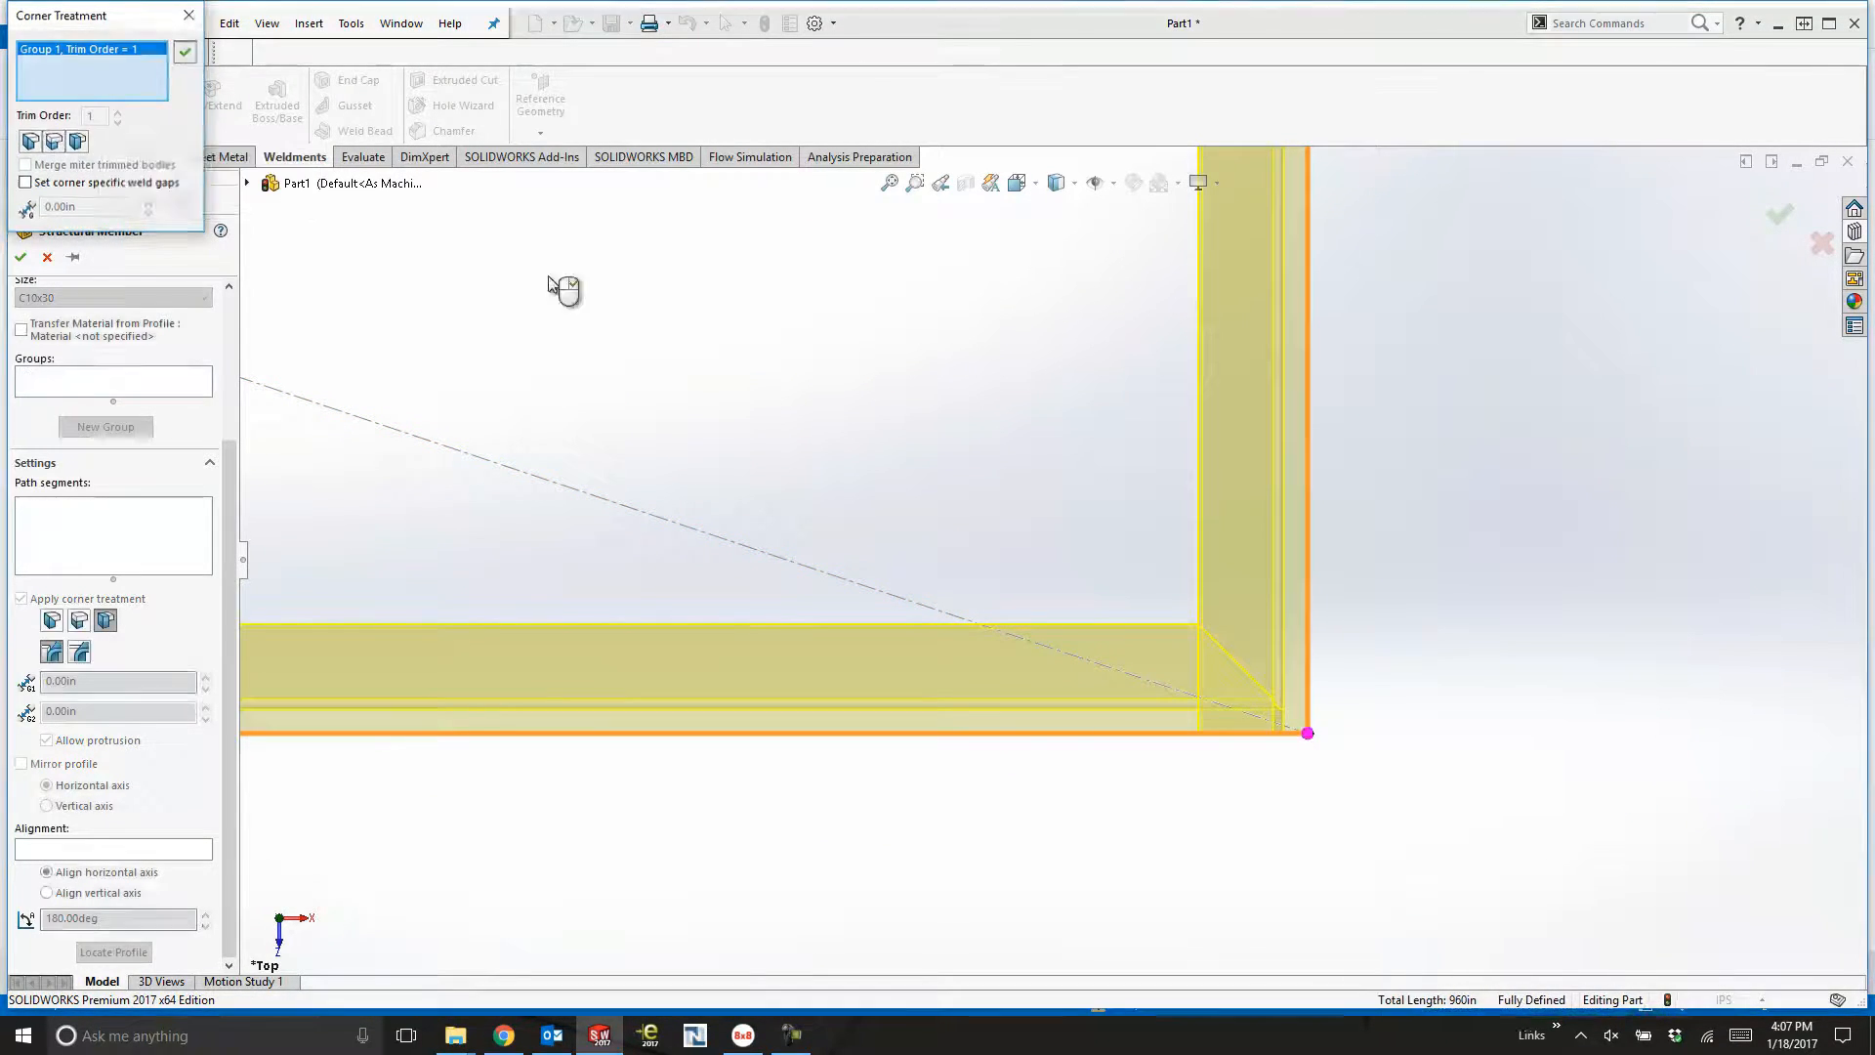
pyautogui.rightClick(564, 289)
pyautogui.rightClick(1344, 322)
# Create a 0.25 in thick base flange from the frame's rectangle sketch as the floor plate.
pyautogui.scroll(8, 848, 322)
pyautogui.scroll(3, 847, 318)
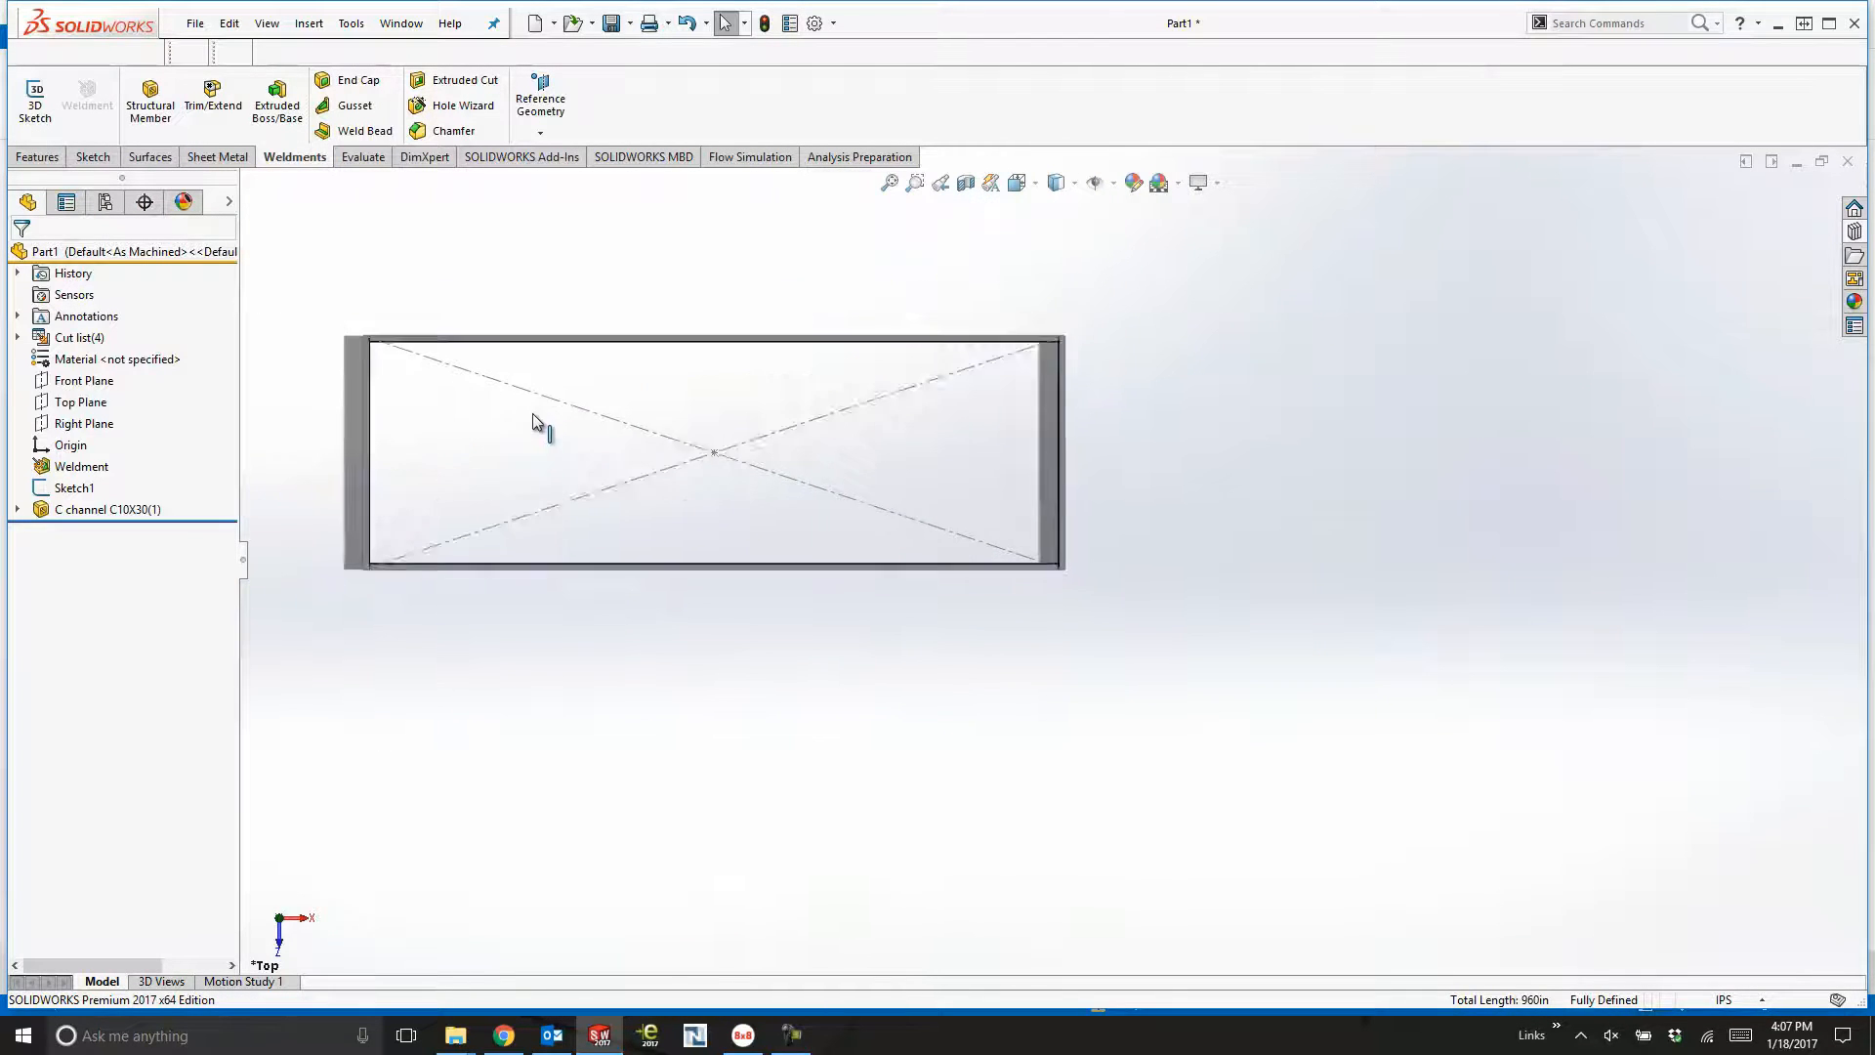
pyautogui.scroll(-1, 536, 423)
pyautogui.click(58, 493)
pyautogui.click(33, 158)
pyautogui.click(215, 159)
pyautogui.click(45, 104)
pyautogui.moveTo(653, 396); pyautogui.dragTo(648, 318, button='middle')
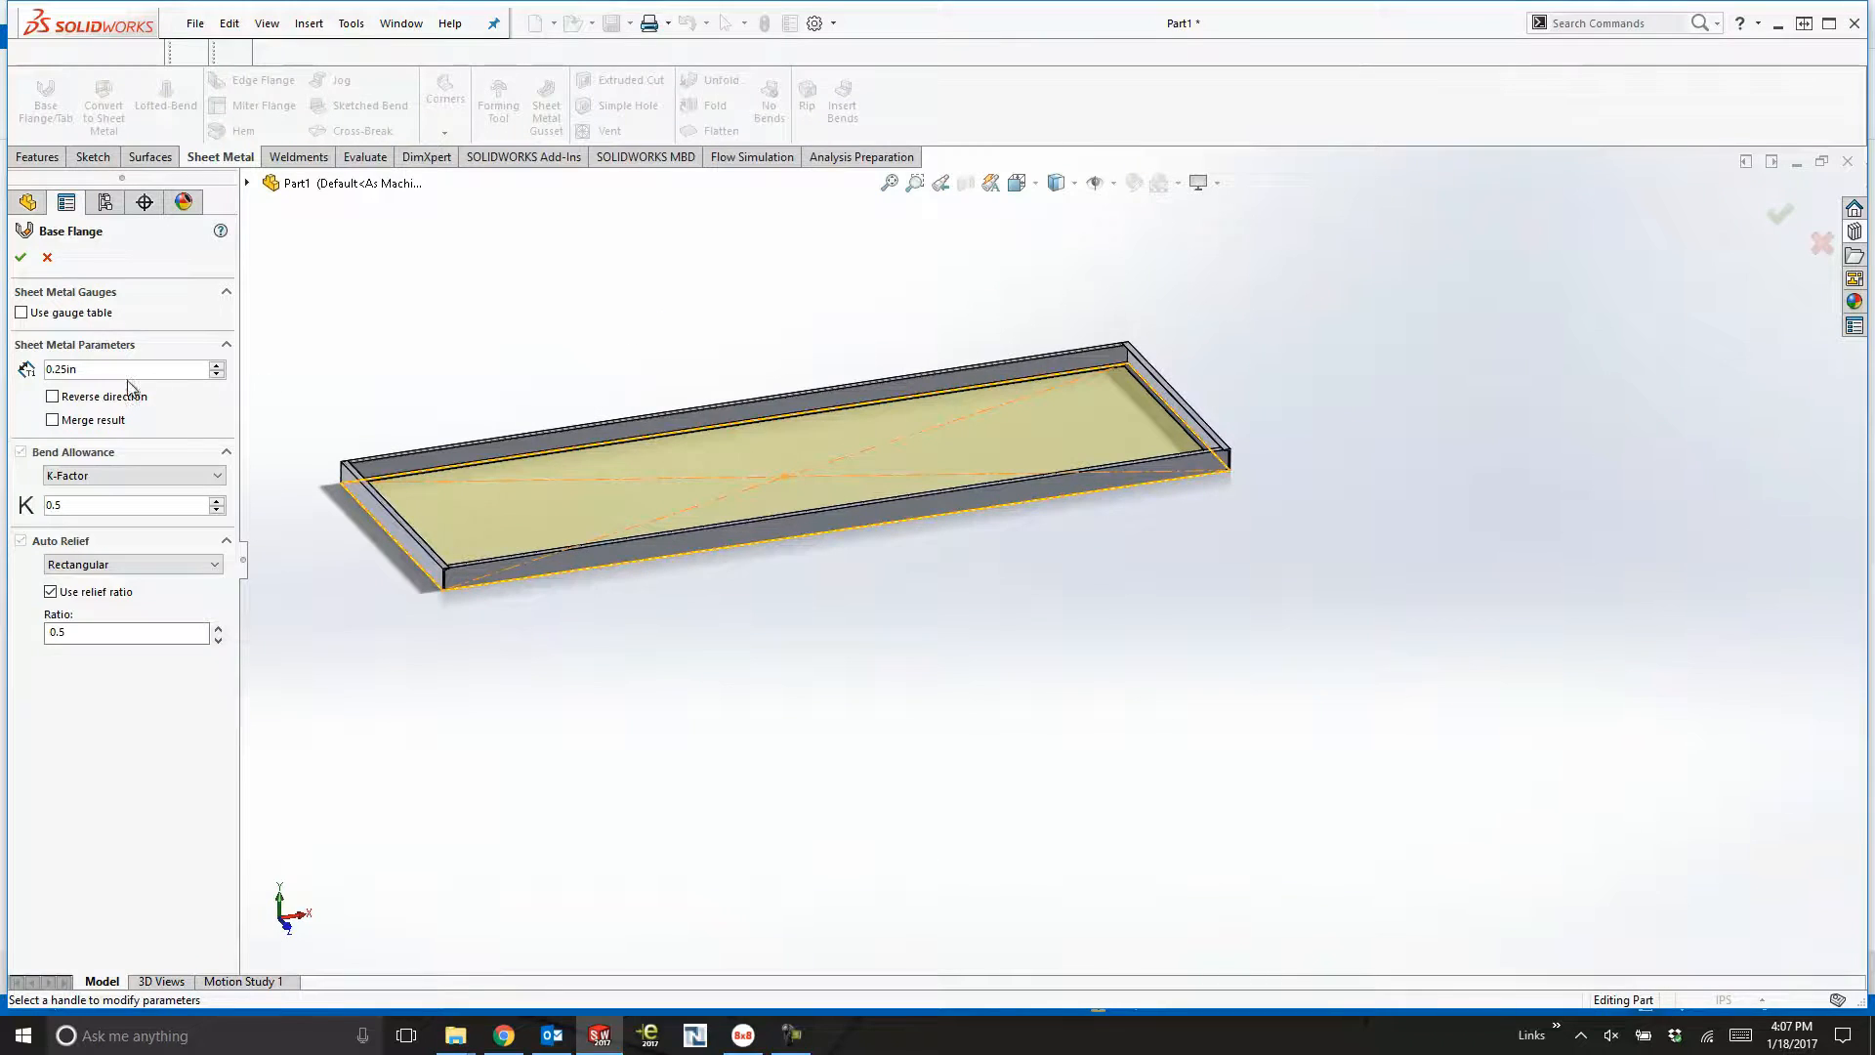
pyautogui.click(20, 258)
# Create a second base flange from a long web profile sketched on the Front Plane, spanning the inside of the frame.
pyautogui.scroll(-5, 629, 564)
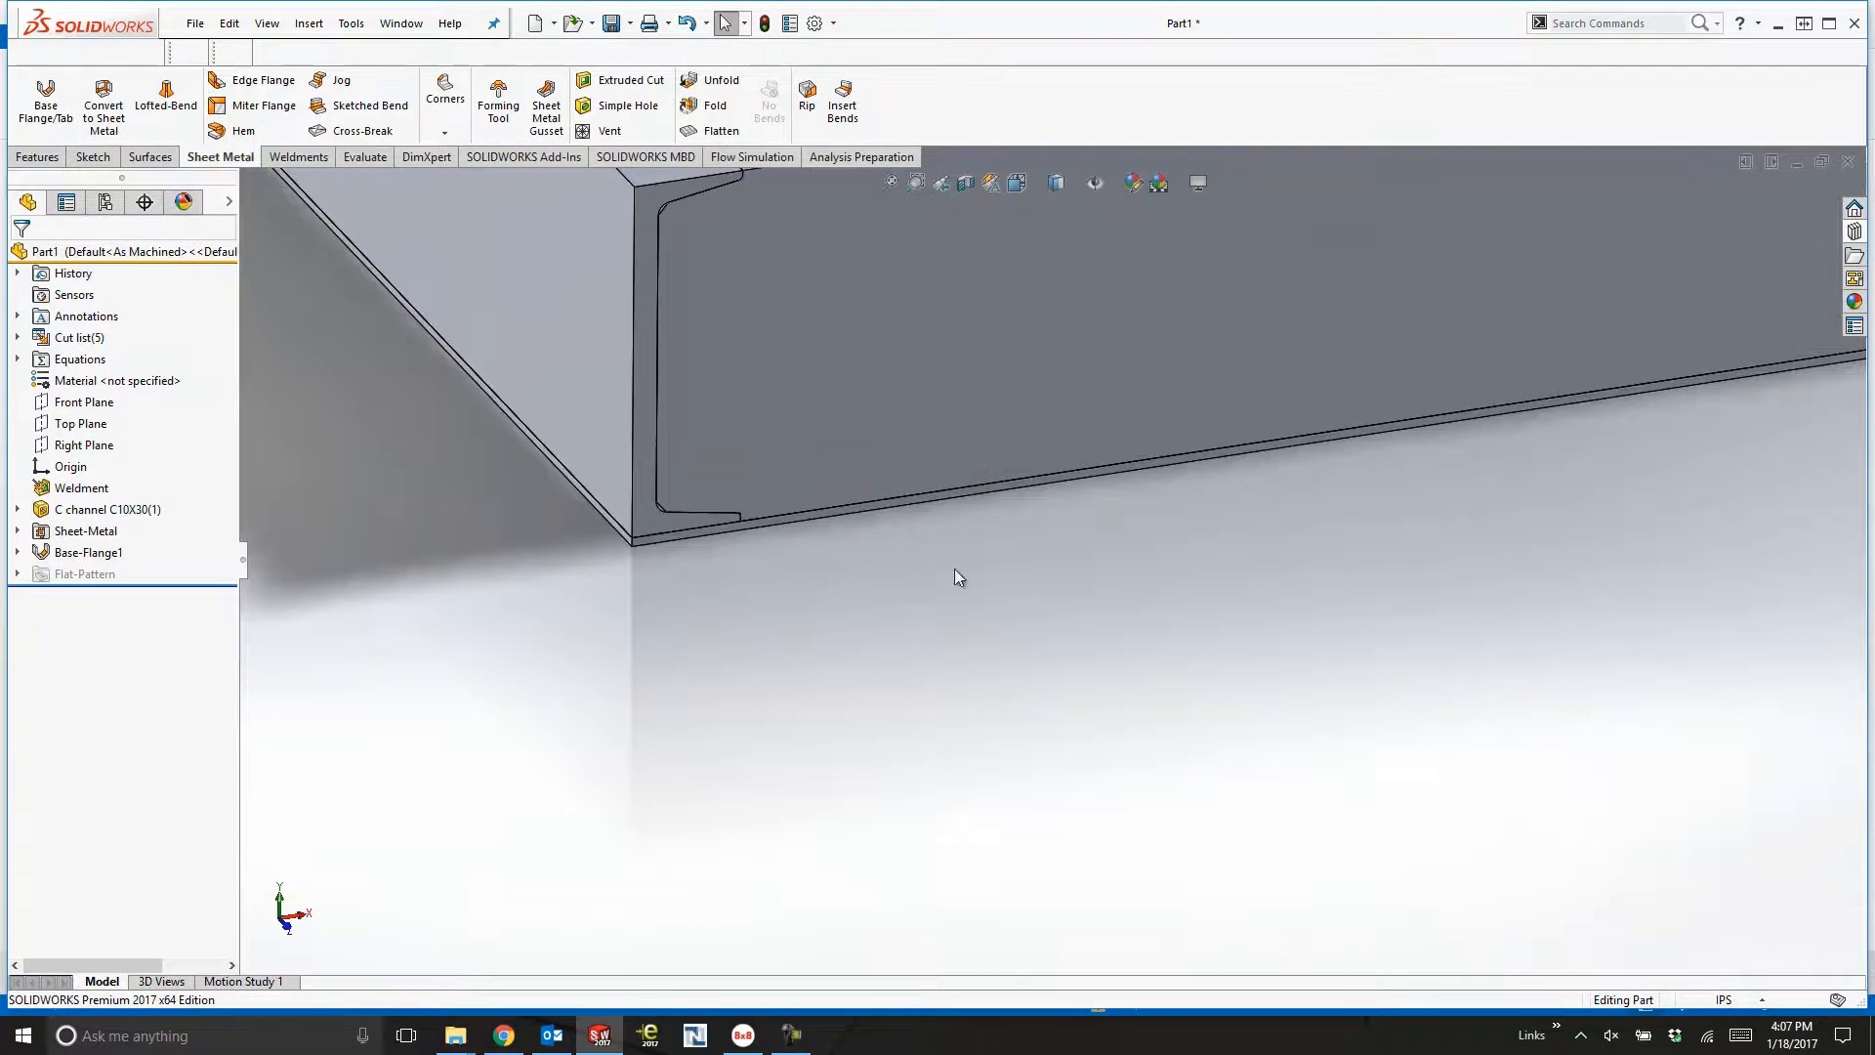
pyautogui.scroll(2, 953, 569)
pyautogui.scroll(5, 1193, 377)
pyautogui.moveTo(1609, 430); pyautogui.dragTo(453, 361, button='middle')
pyautogui.click(88, 403)
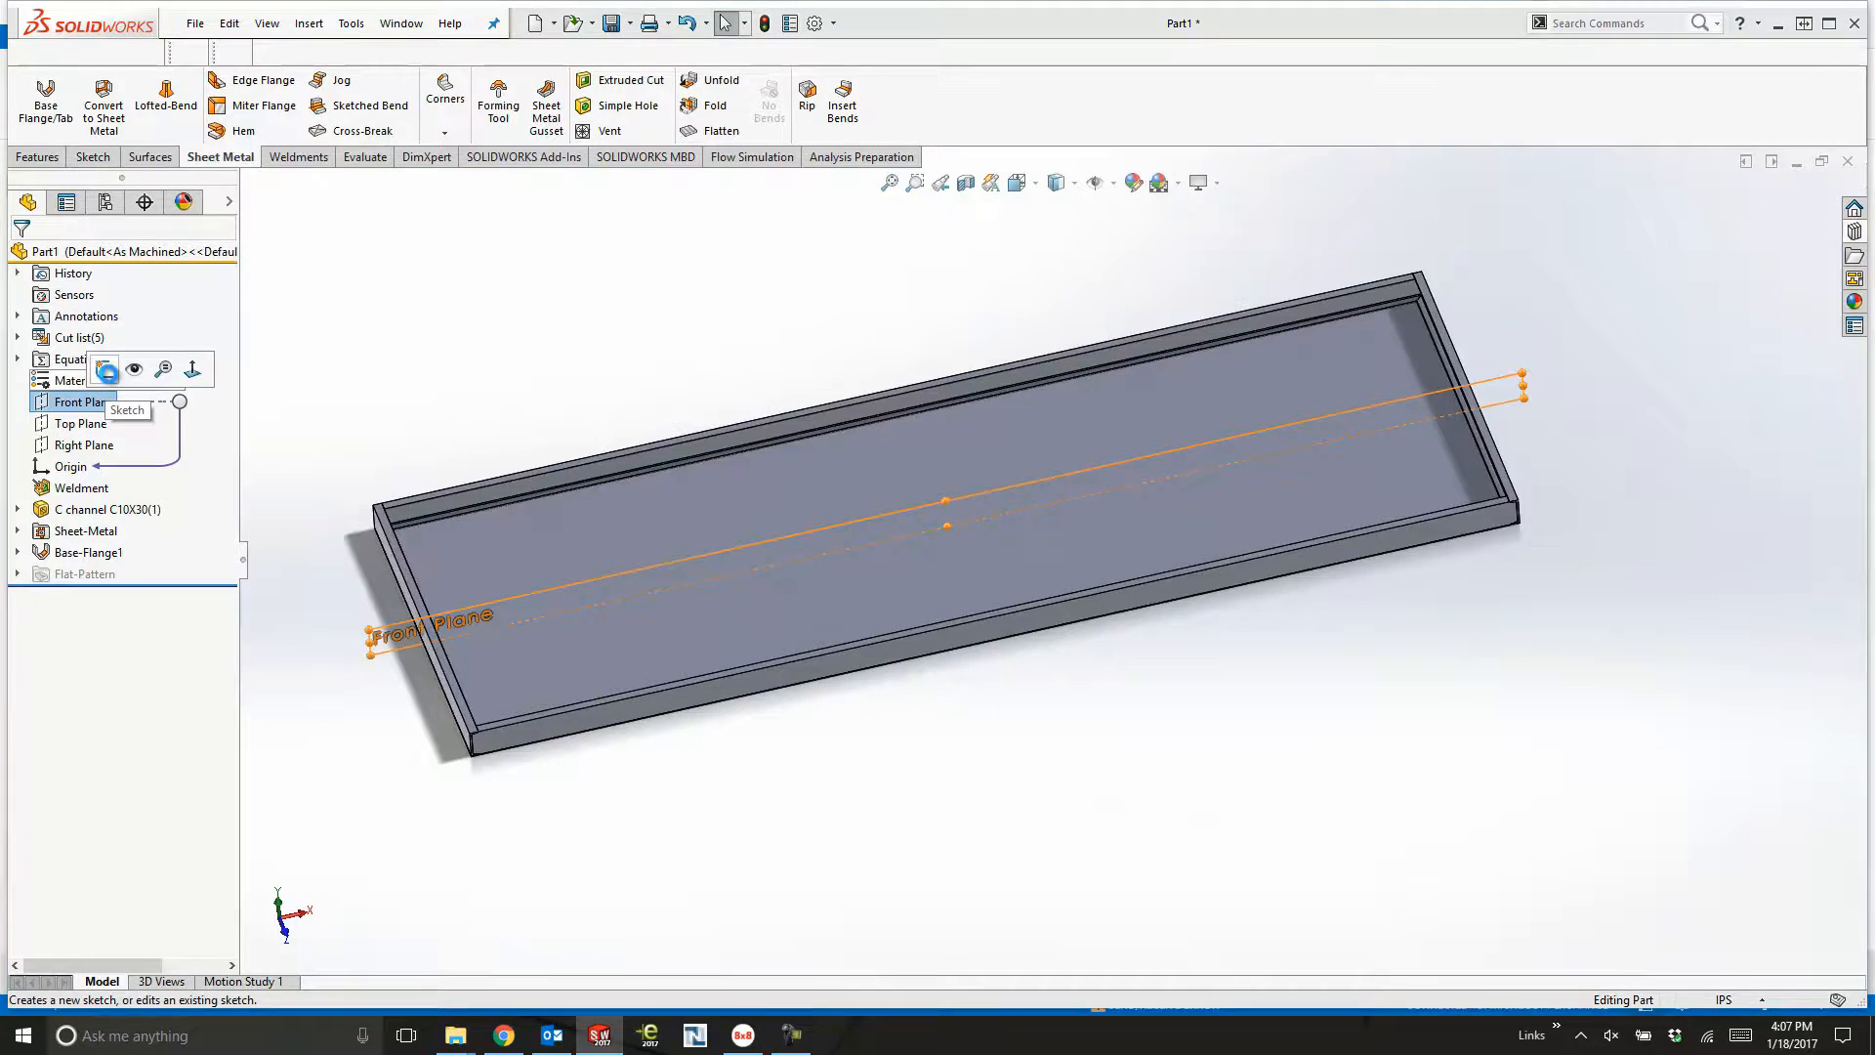
pyautogui.click(106, 371)
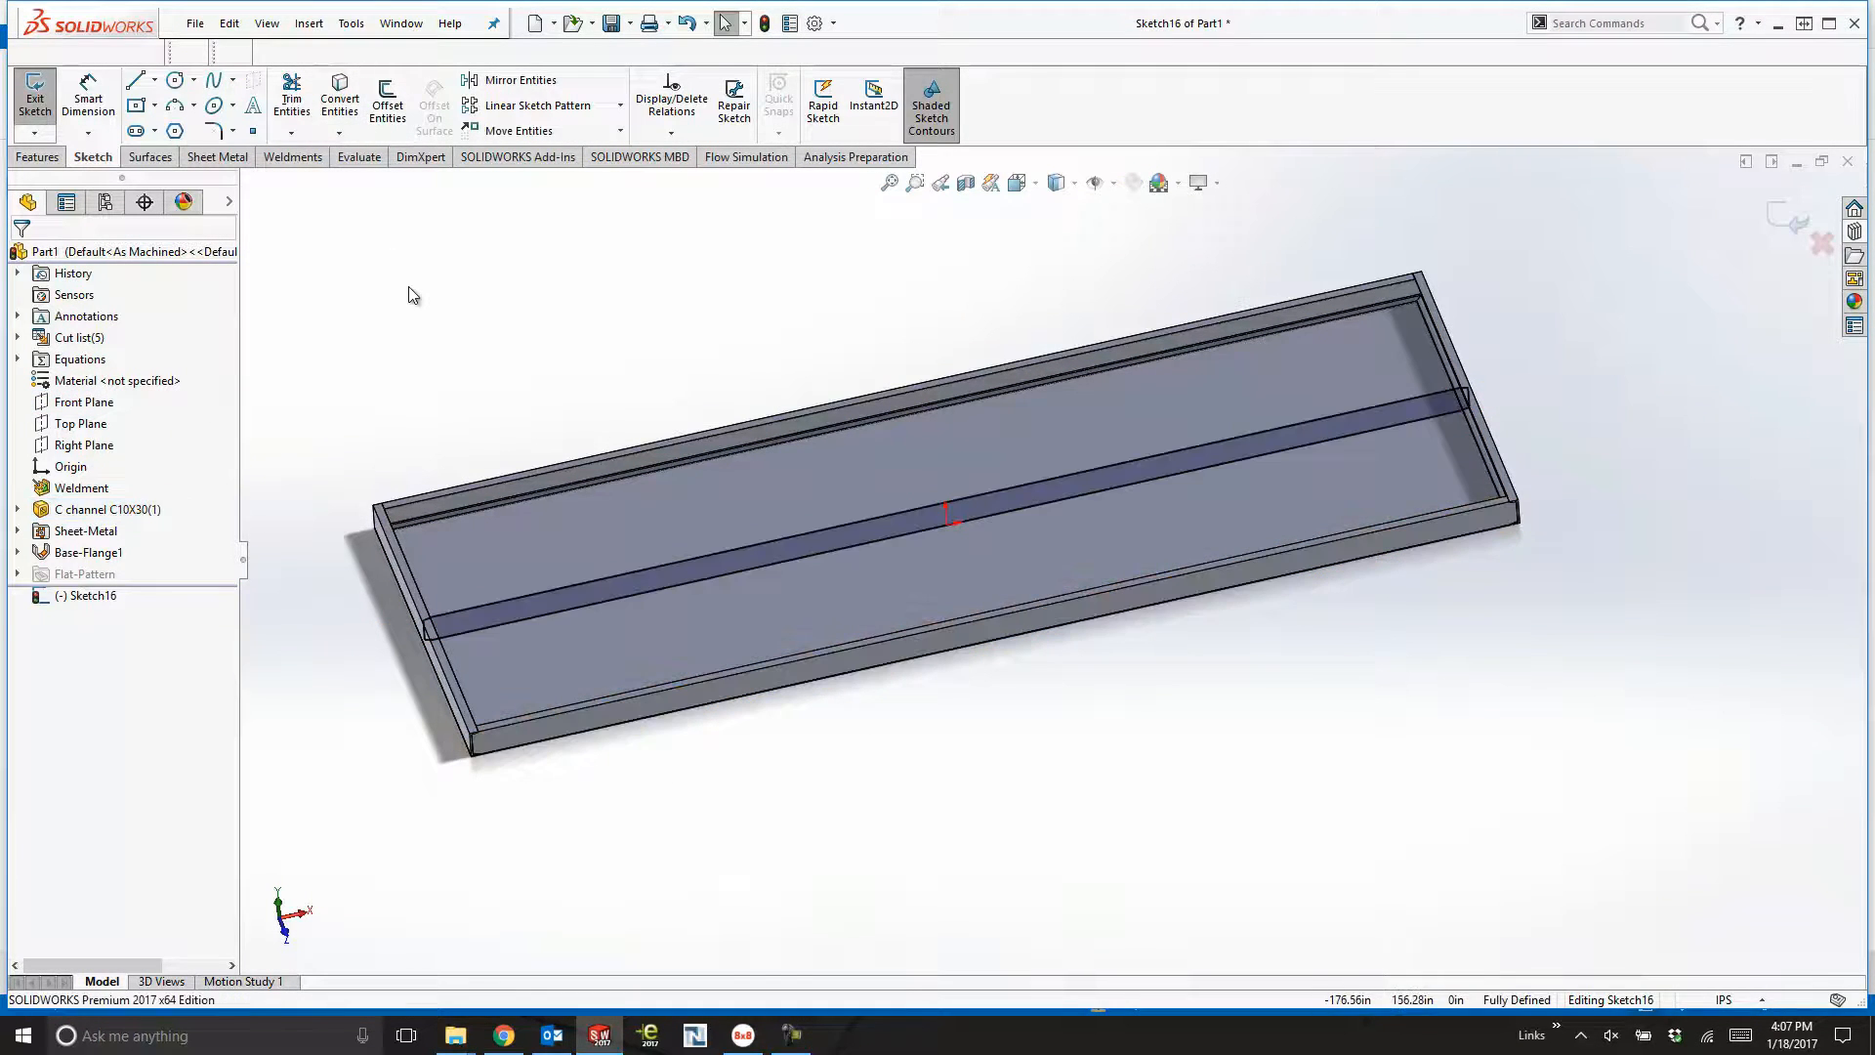
pyautogui.click(23, 160)
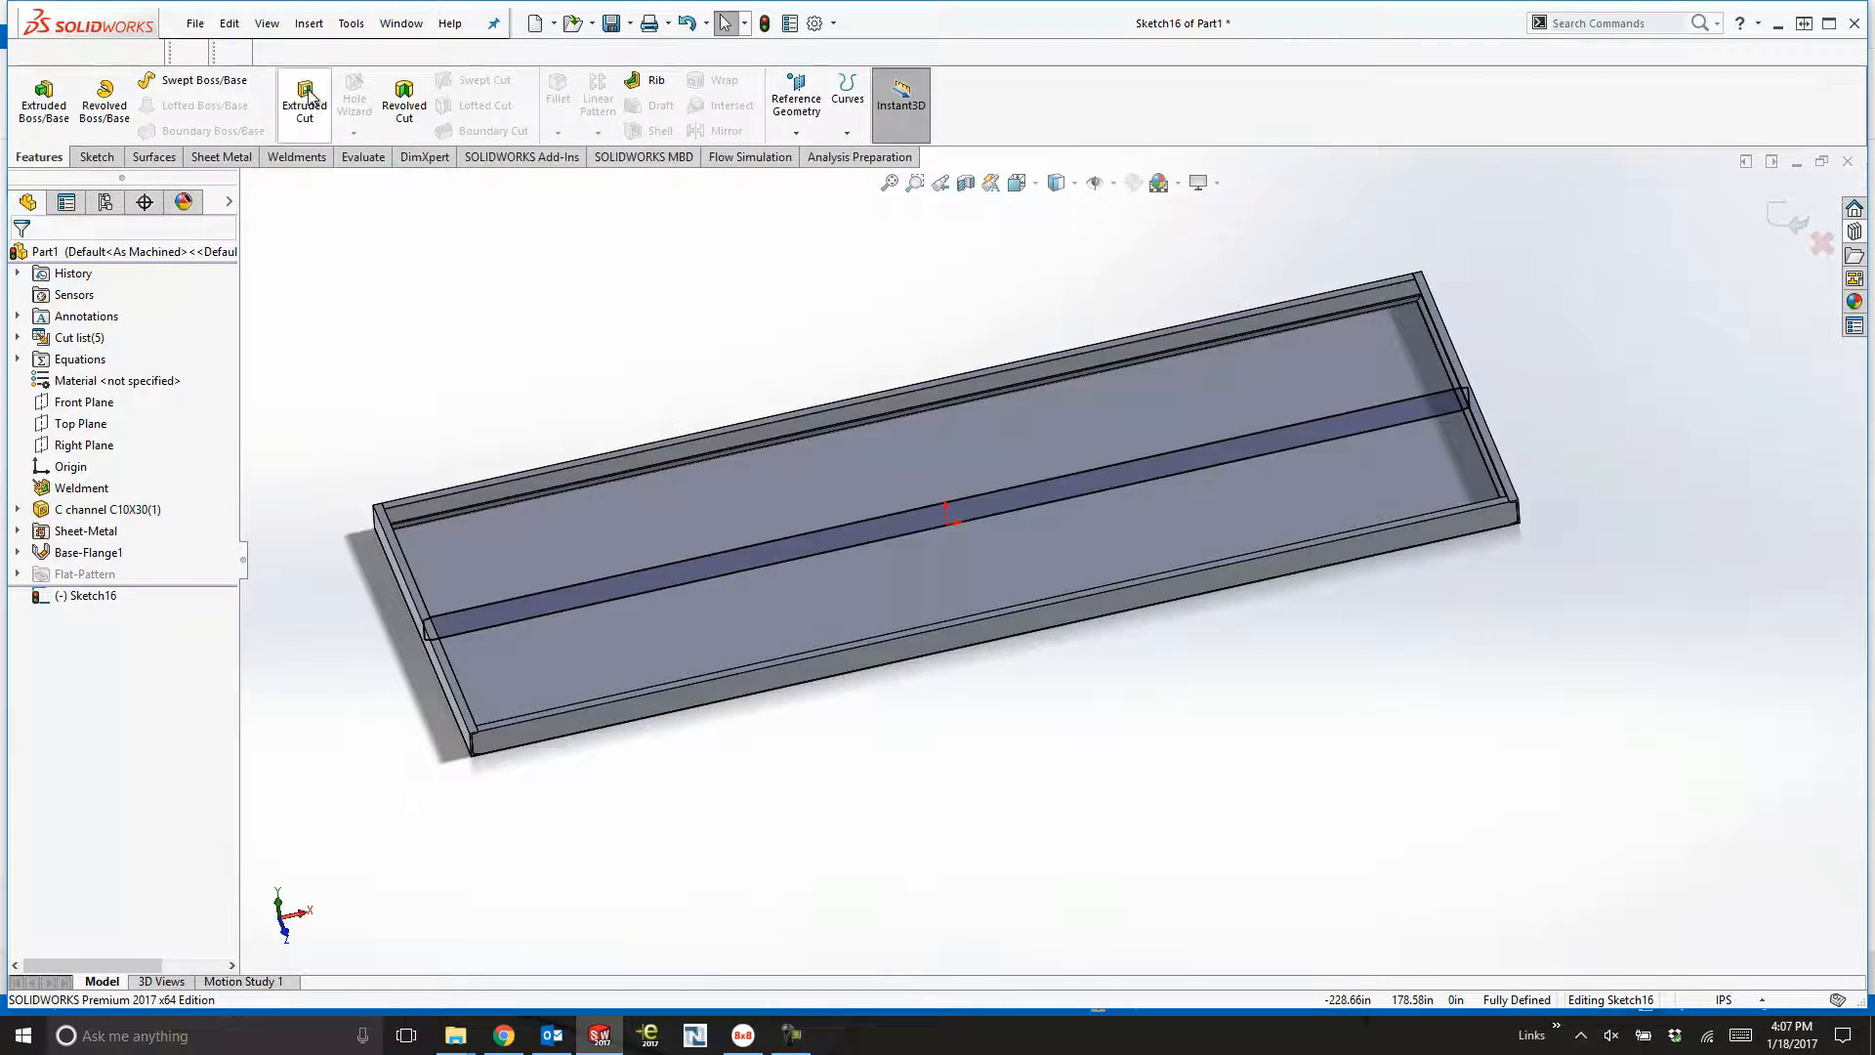
pyautogui.click(216, 158)
pyautogui.click(46, 102)
pyautogui.click(19, 257)
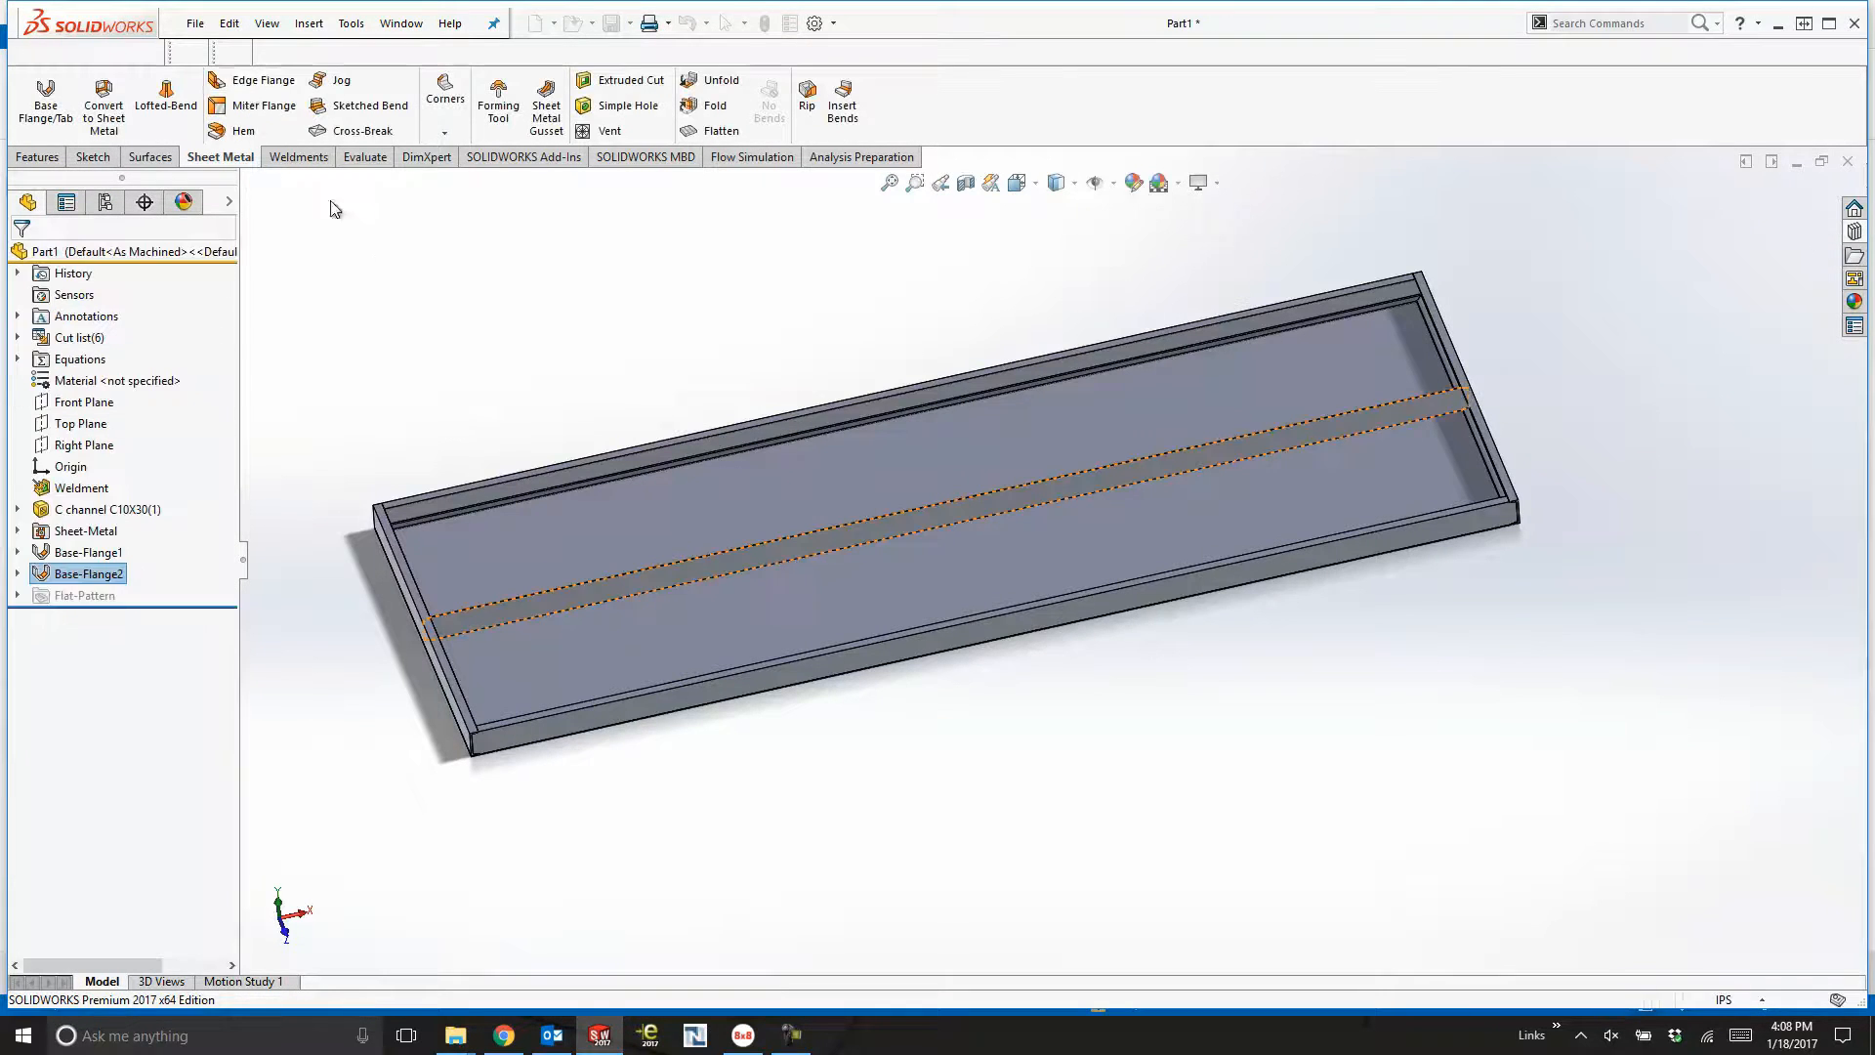
# Add an edge flange 3 in long on the lower long edge of the centre web.
pyautogui.click(264, 80)
pyautogui.click(530, 615)
pyautogui.click(569, 658)
pyautogui.doubleClick(139, 663)
pyautogui.write('3')
pyautogui.press('Return')
pyautogui.press('Return')
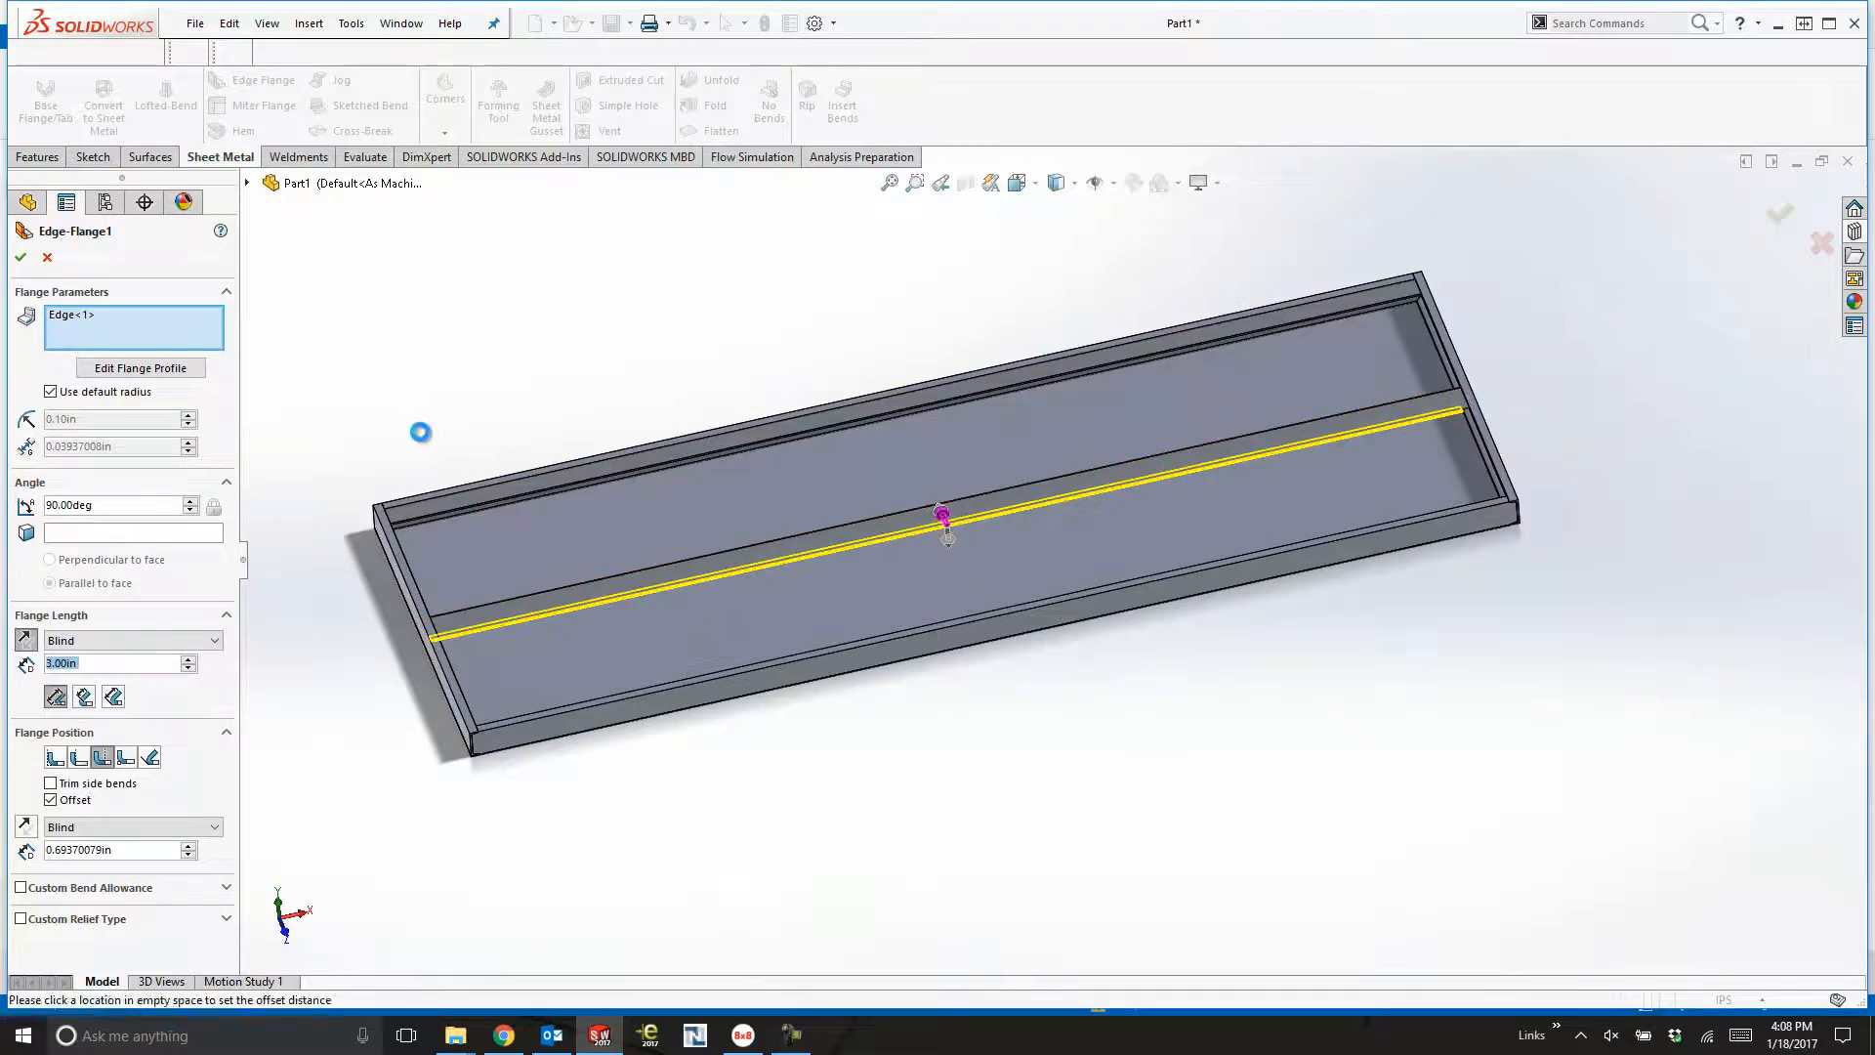
# Edit the web's edge flange to use the Material Inside flange position.
pyautogui.moveTo(608, 402); pyautogui.dragTo(619, 347, button='middle')
pyautogui.click(89, 595)
pyautogui.click(113, 540)
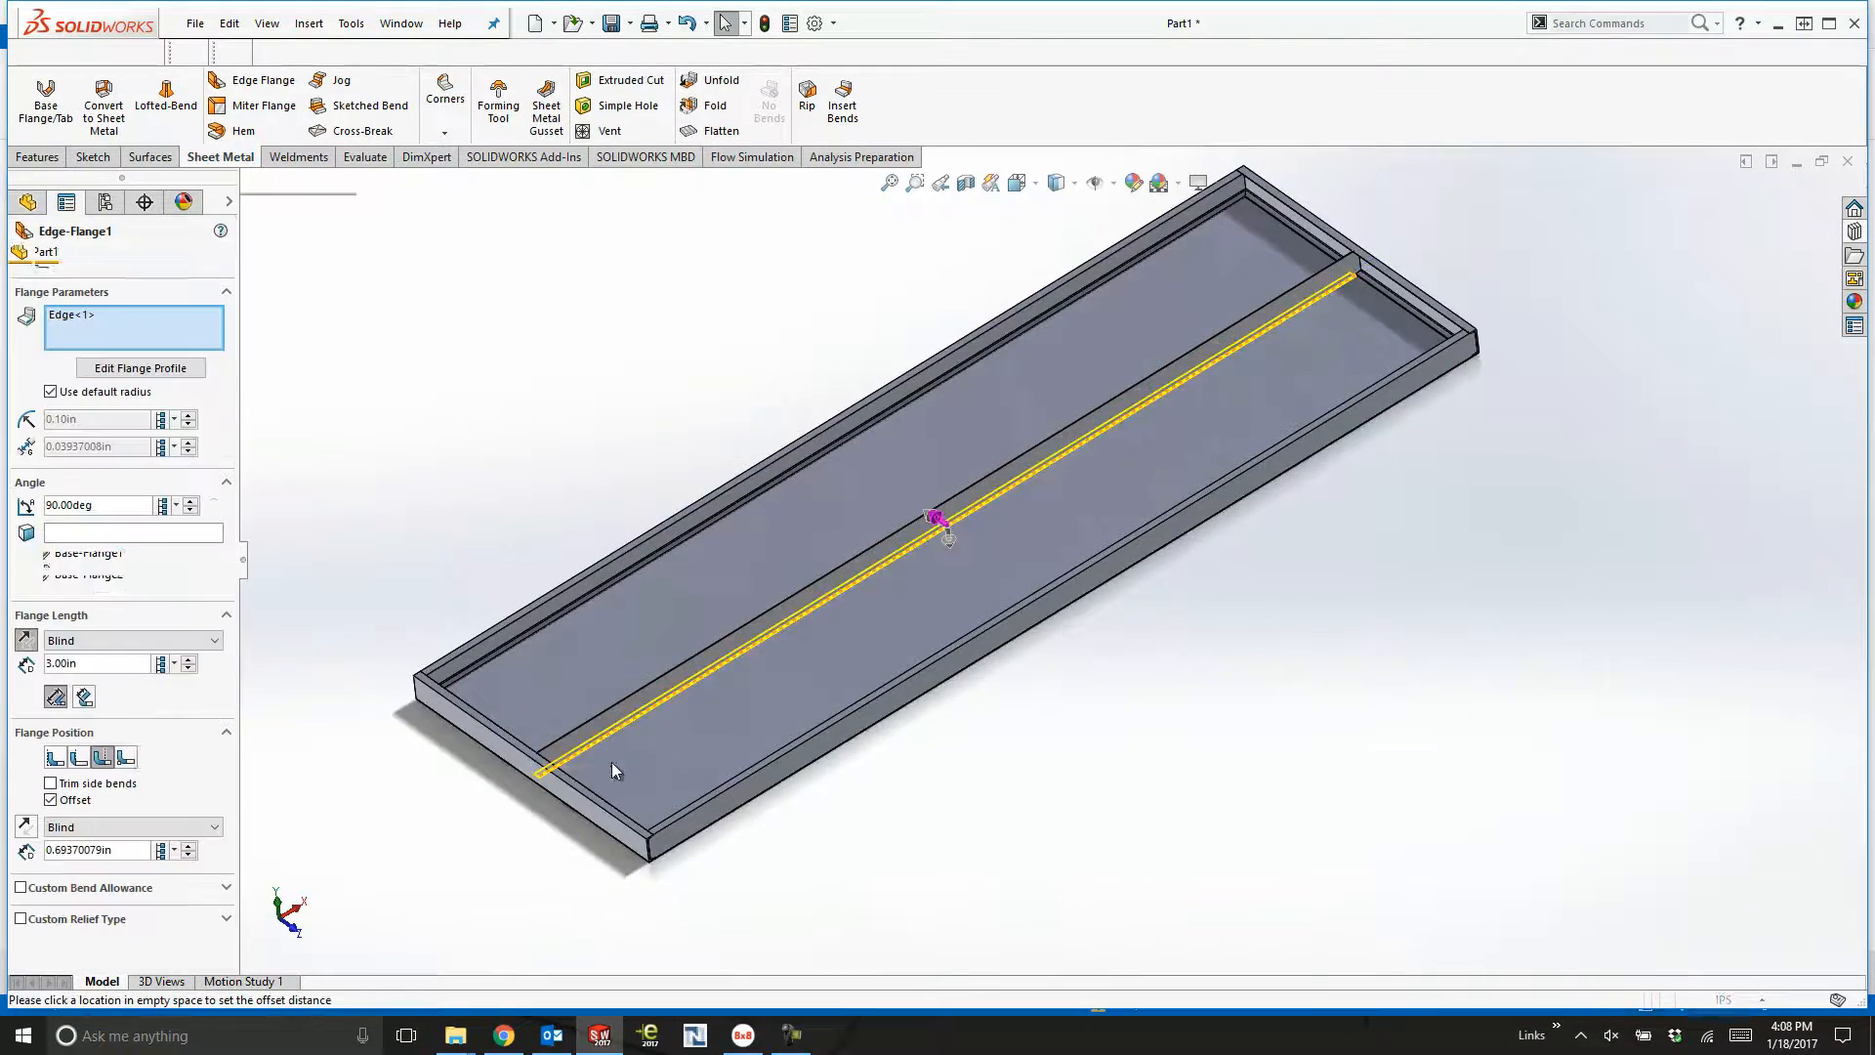
pyautogui.scroll(-7, 586, 765)
pyautogui.click(56, 757)
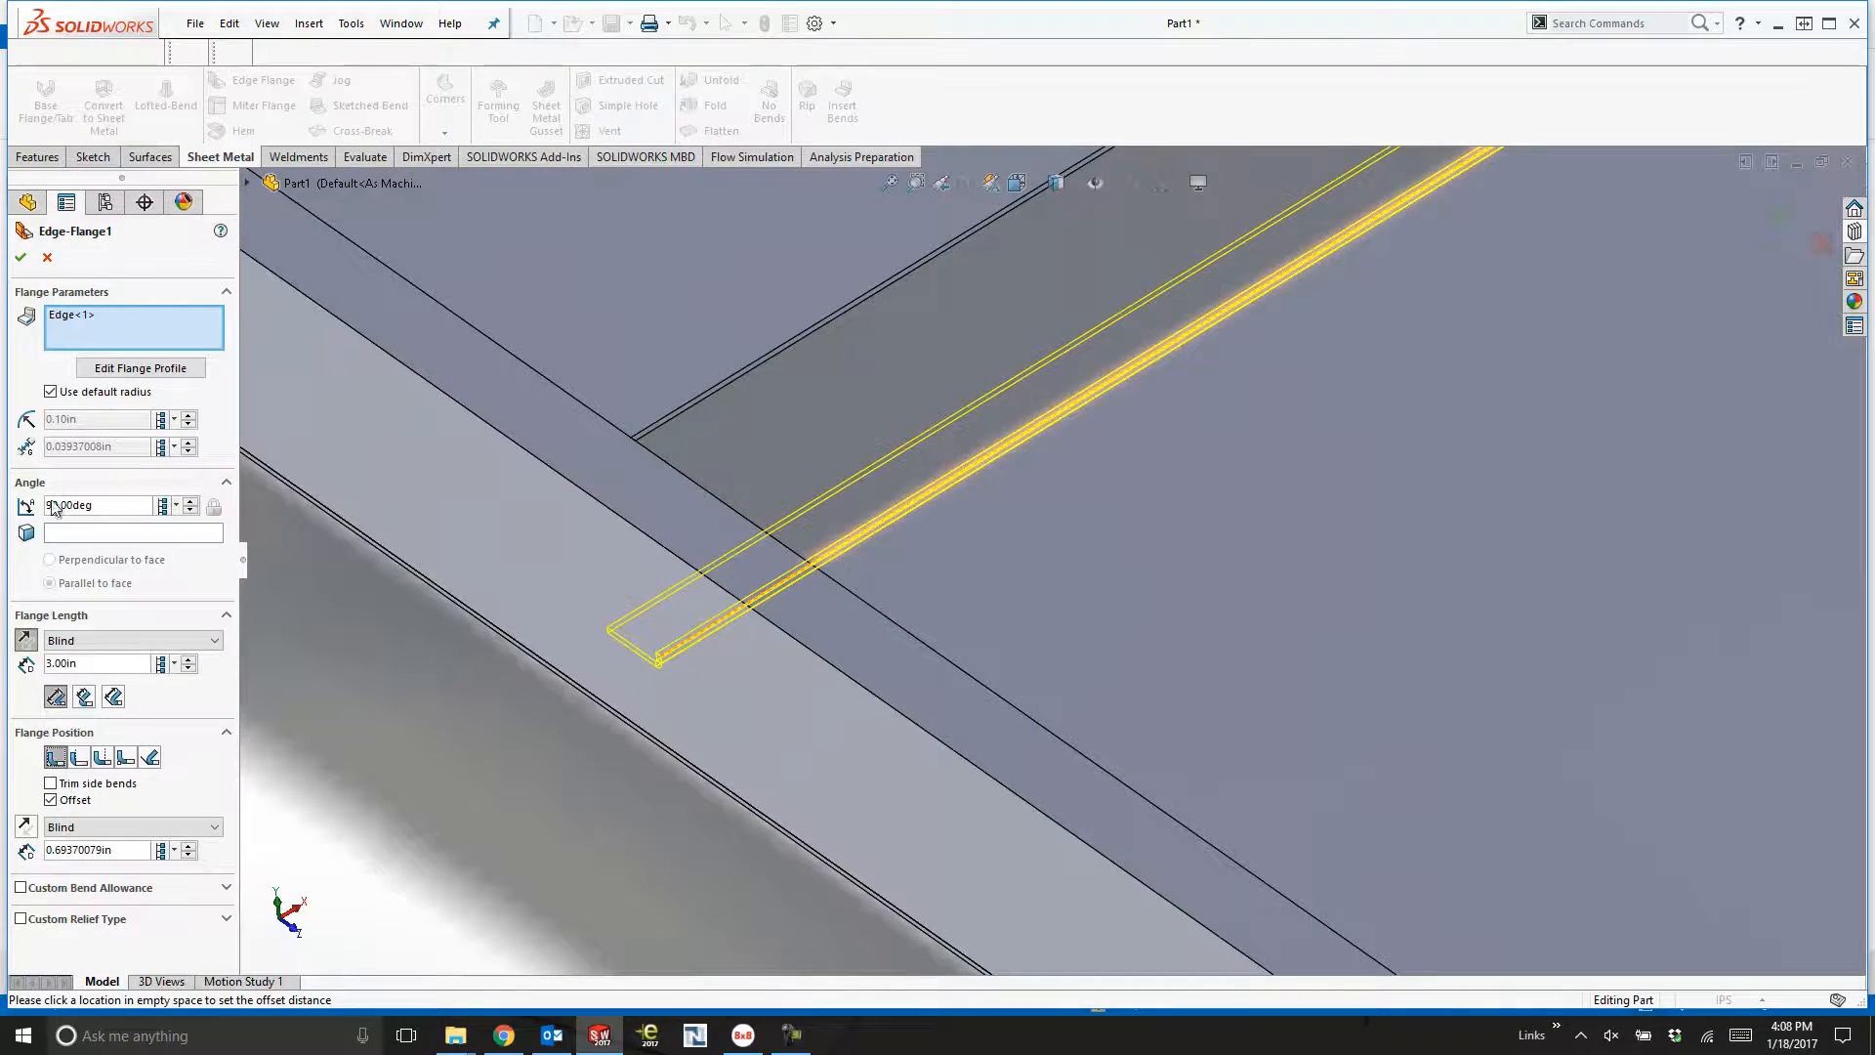
pyautogui.press('Return')
# Roll the model back before the edge flange, examine the web's lower edge, and roll forward again.
pyautogui.moveTo(578, 691); pyautogui.dragTo(835, 779, button='middle')
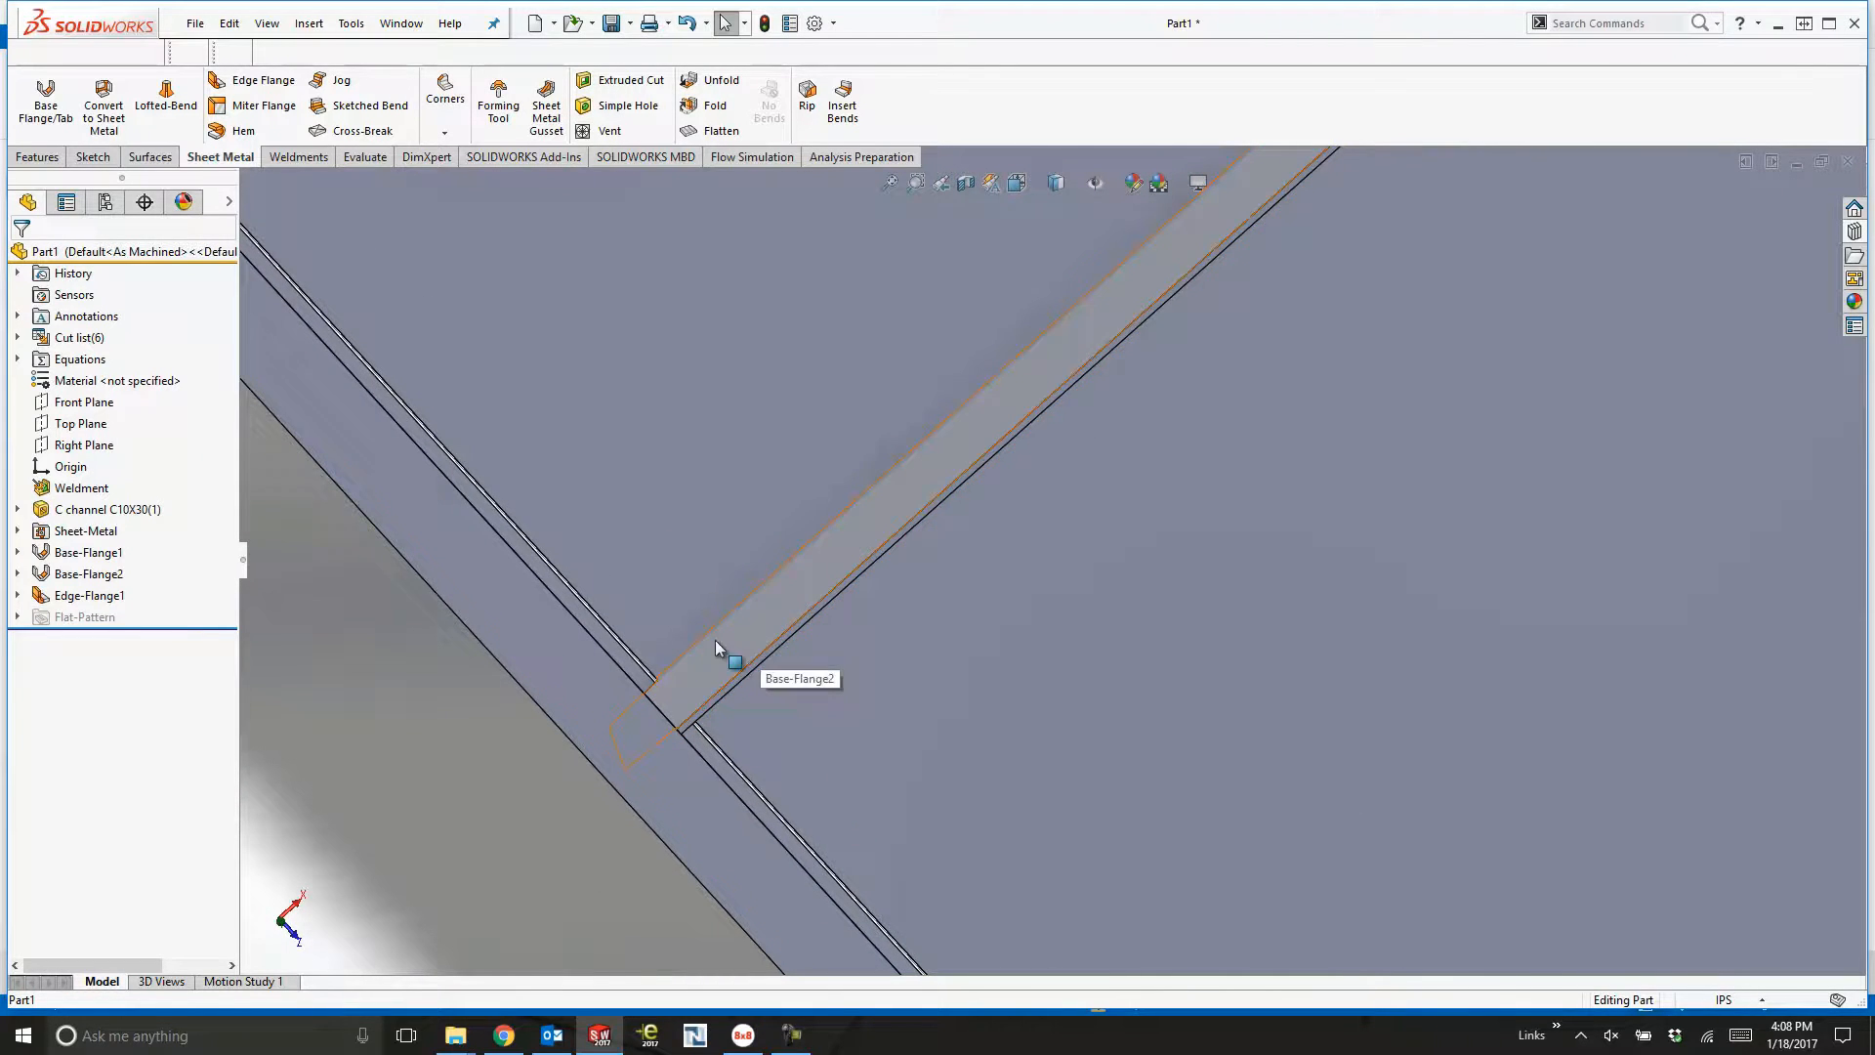
pyautogui.click(75, 598)
pyautogui.click(280, 662)
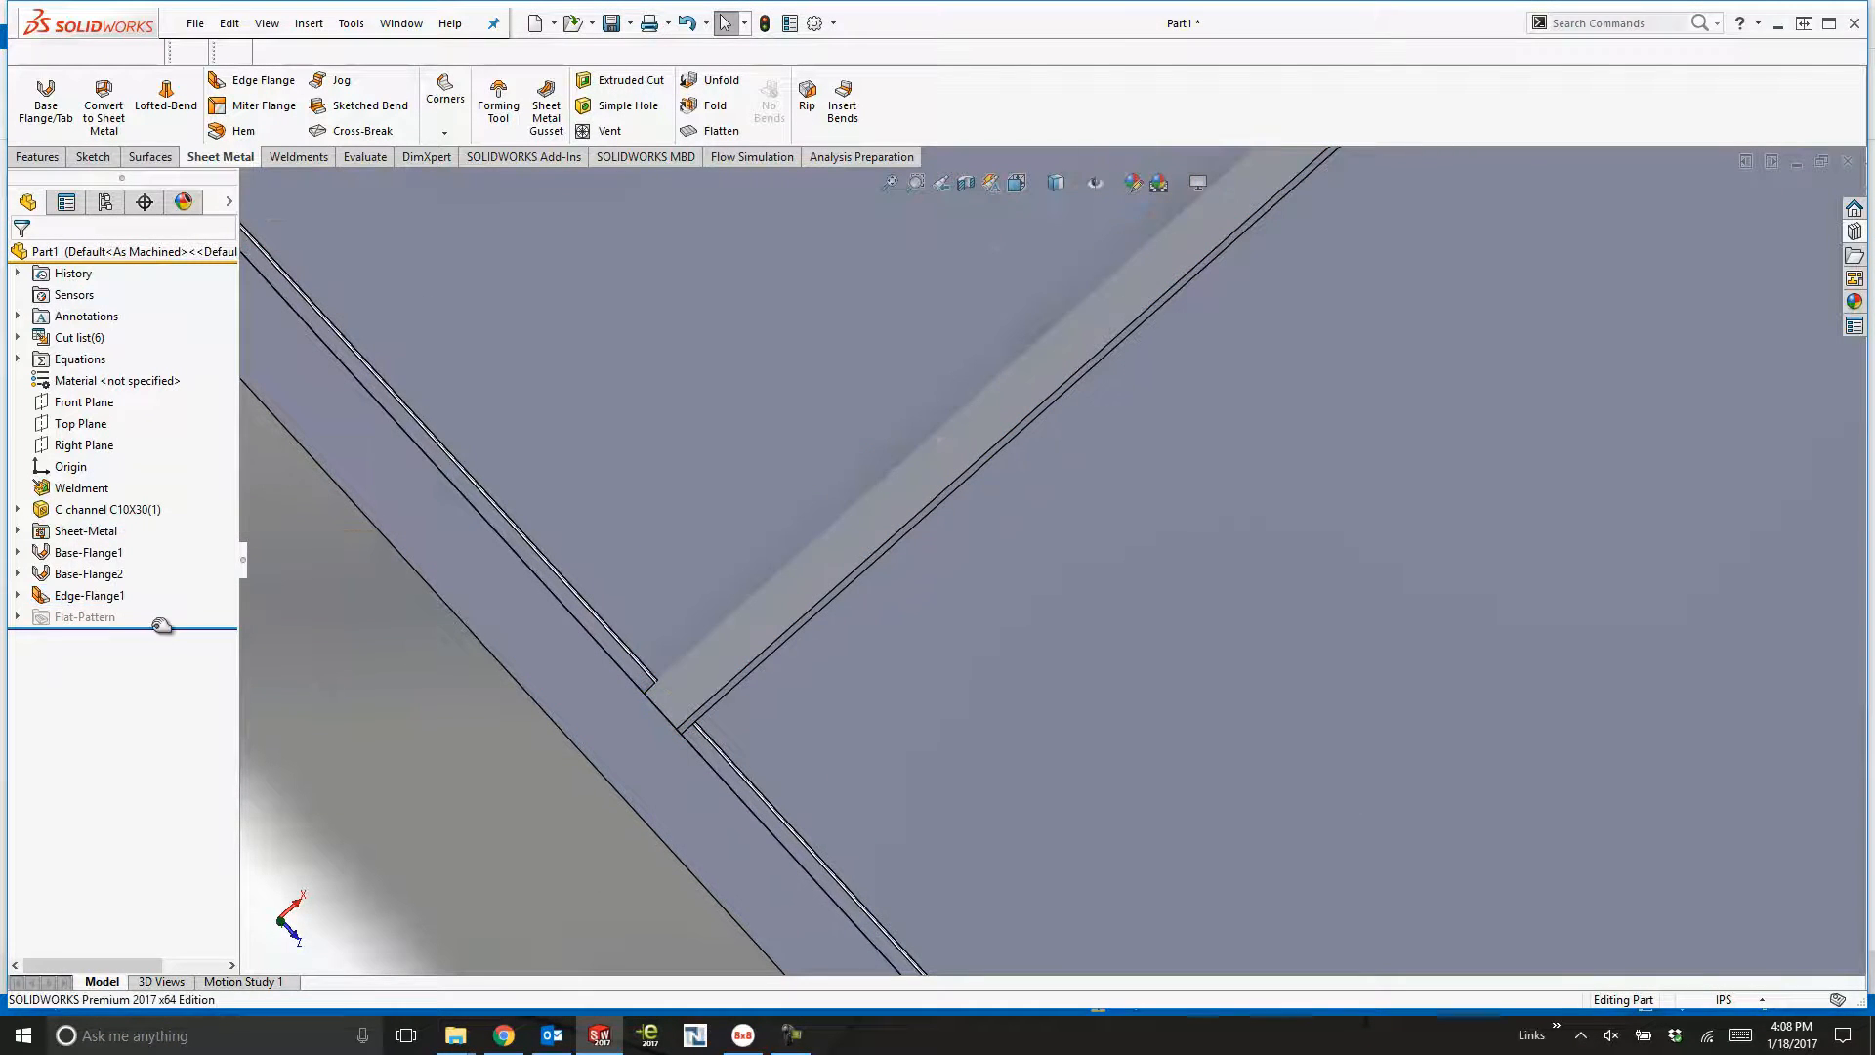
pyautogui.moveTo(162, 628); pyautogui.dragTo(161, 585)
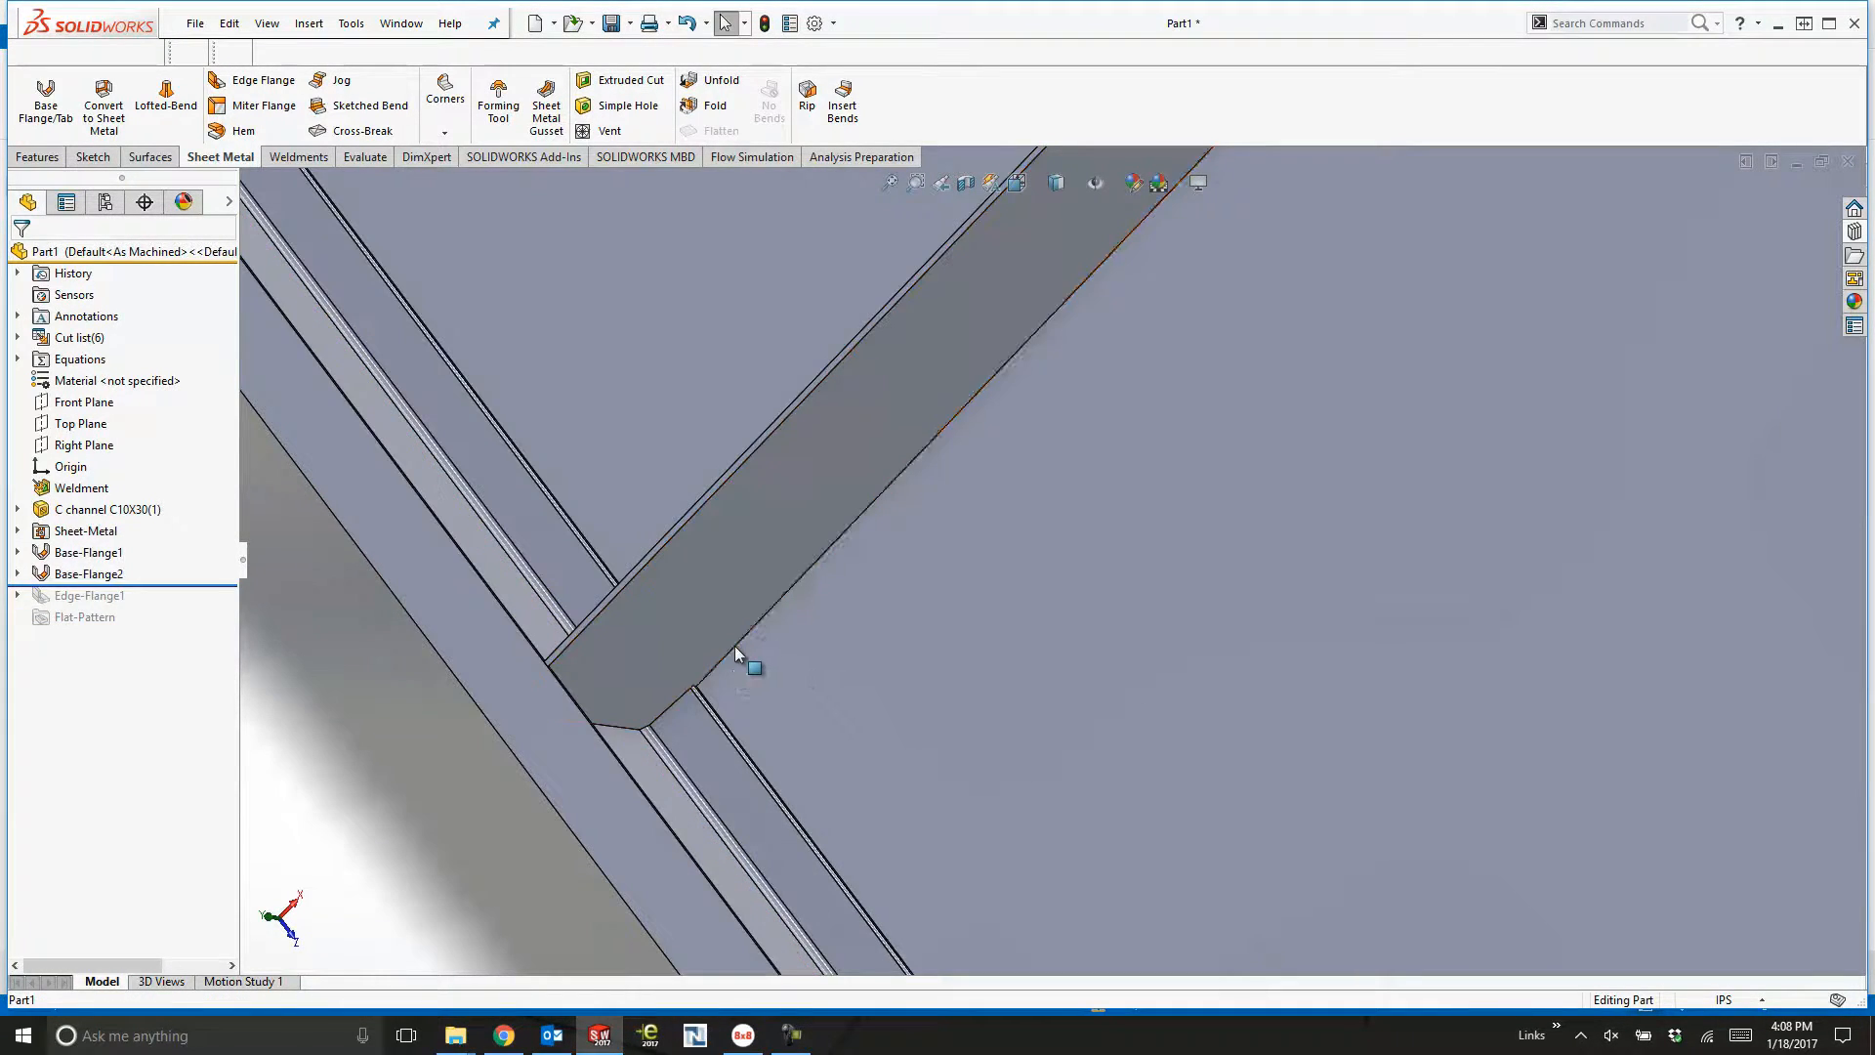
pyautogui.click(735, 646)
pyautogui.moveTo(136, 586); pyautogui.dragTo(136, 608)
# Edit the web's edge flange to turn off its offset.
pyautogui.click(91, 598)
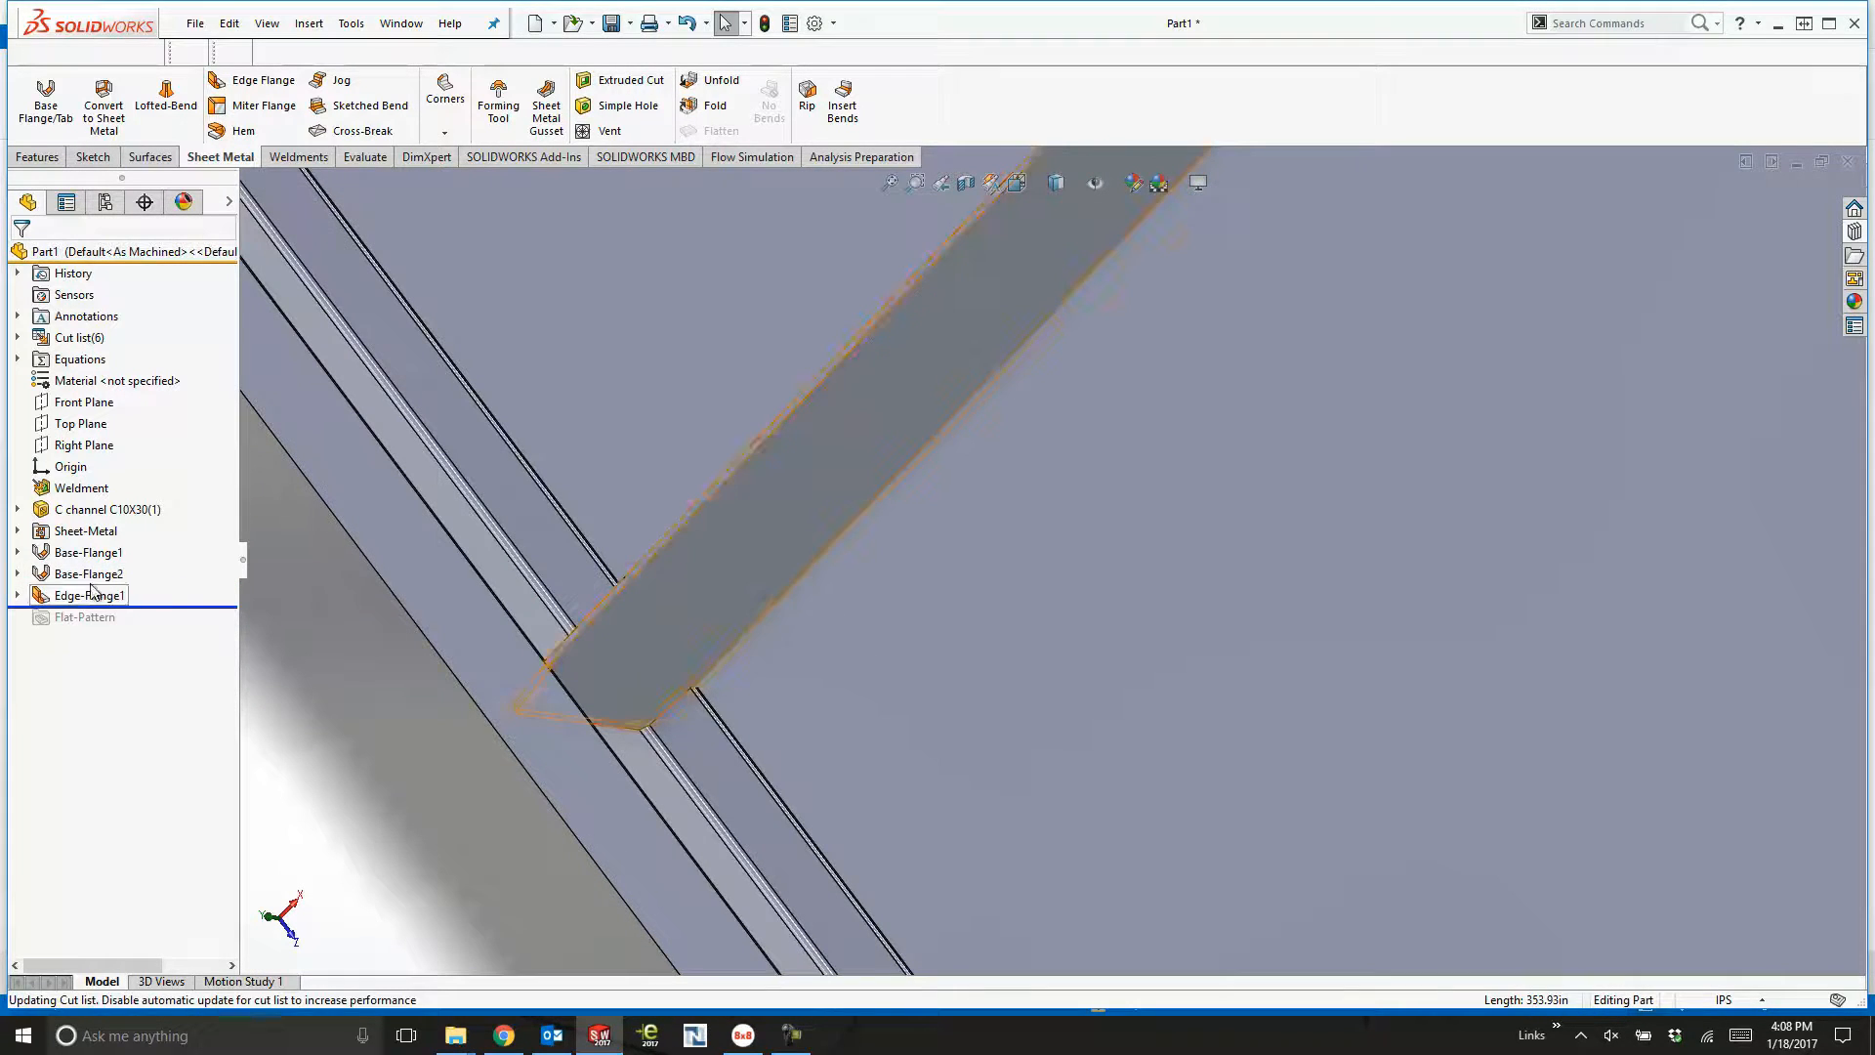
pyautogui.click(137, 532)
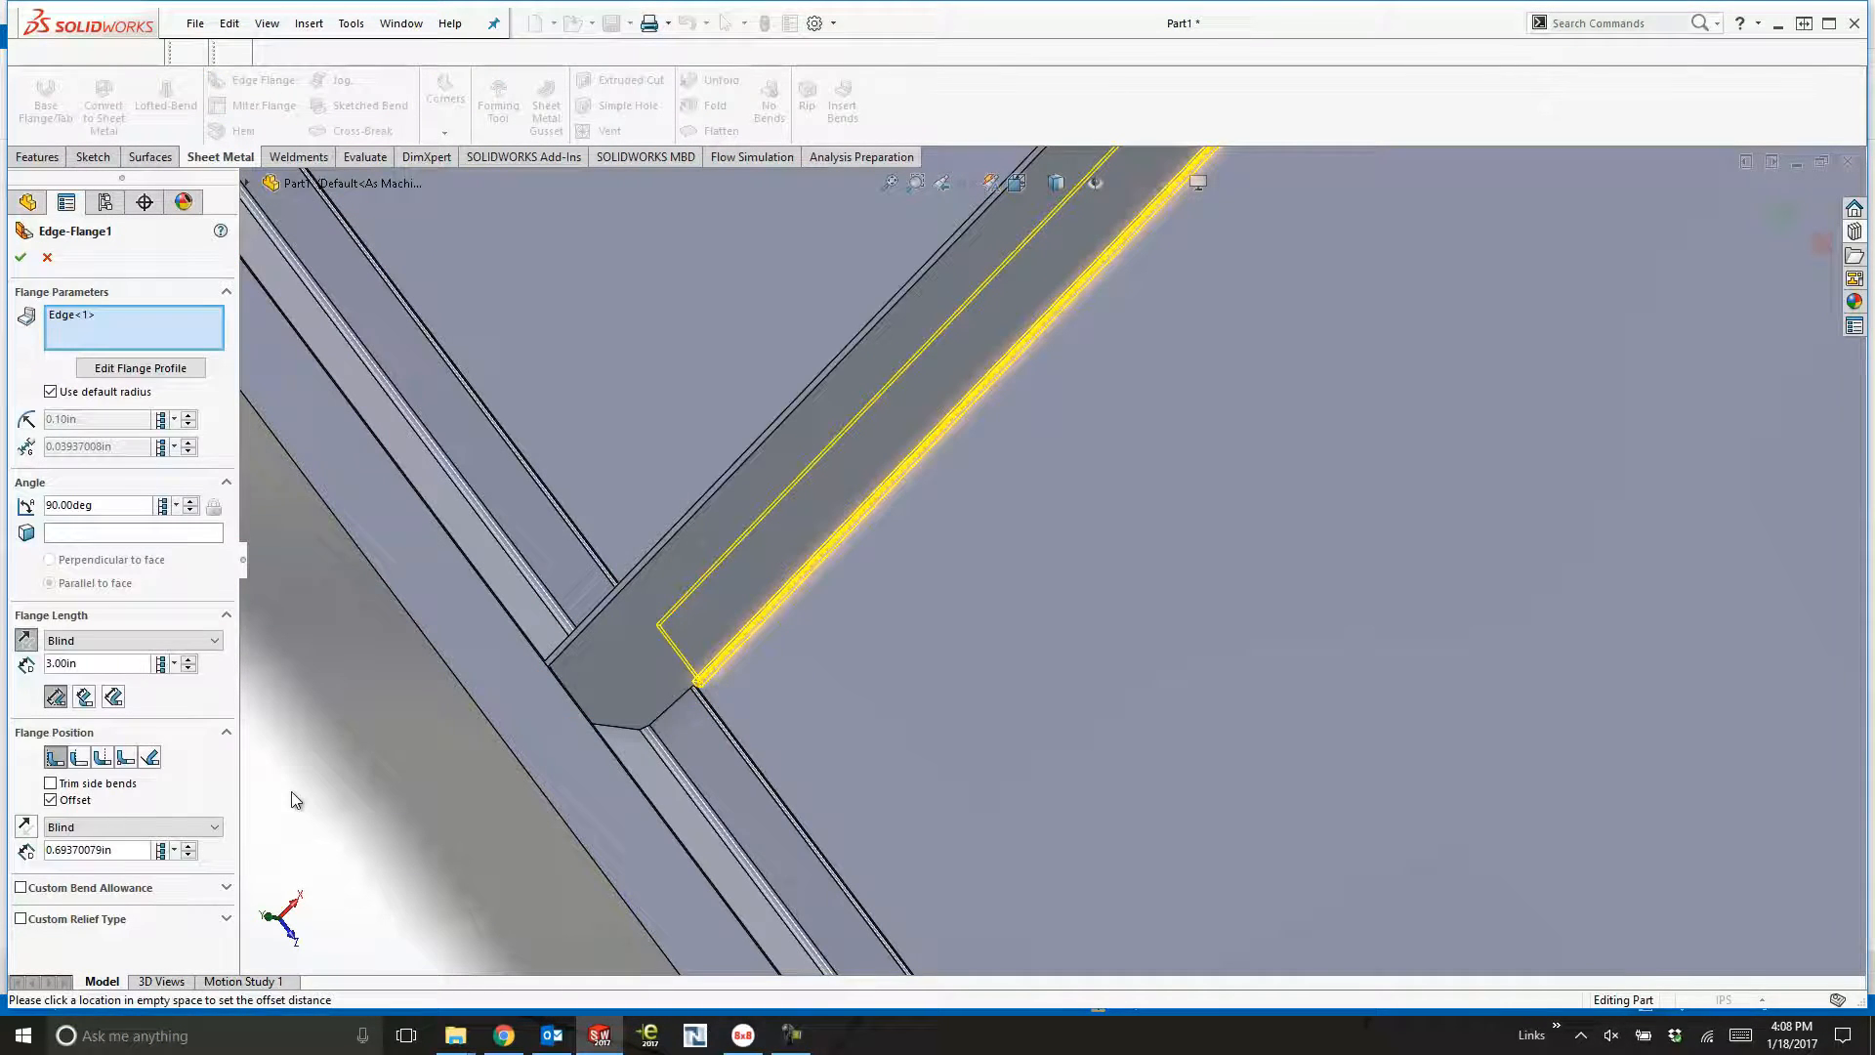
pyautogui.click(48, 800)
pyautogui.click(20, 257)
# Sketch a circle about 2.8 in in radius on the centre web's face near its left end.
pyautogui.moveTo(373, 717)
pyautogui.mouseDown(button='middle')
pyautogui.moveTo(444, 812)
pyautogui.moveTo(410, 547)
pyautogui.mouseUp(button='middle')
pyautogui.scroll(5, 1164, 514)
pyautogui.scroll(-2, 1260, 444)
pyautogui.click(861, 596)
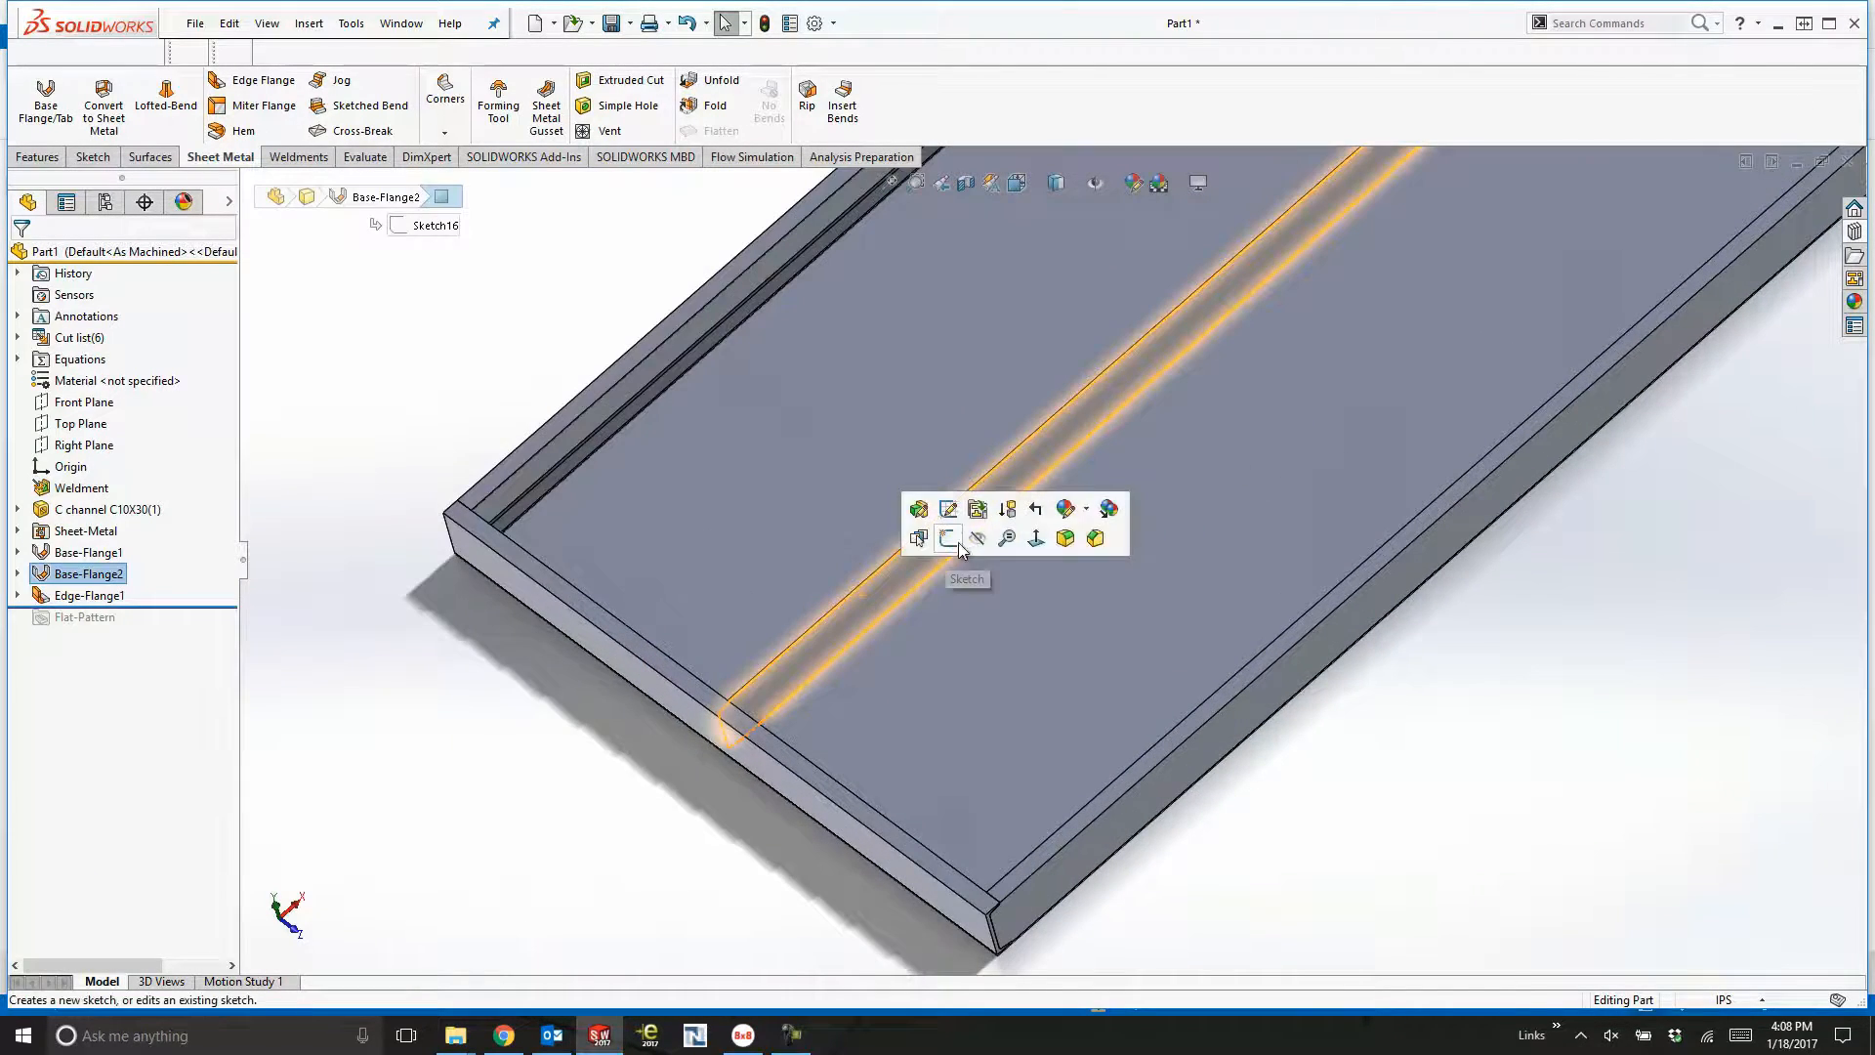
pyautogui.click(951, 537)
pyautogui.click(175, 80)
pyautogui.scroll(-3, 799, 671)
pyautogui.click(862, 609)
pyautogui.click(884, 592)
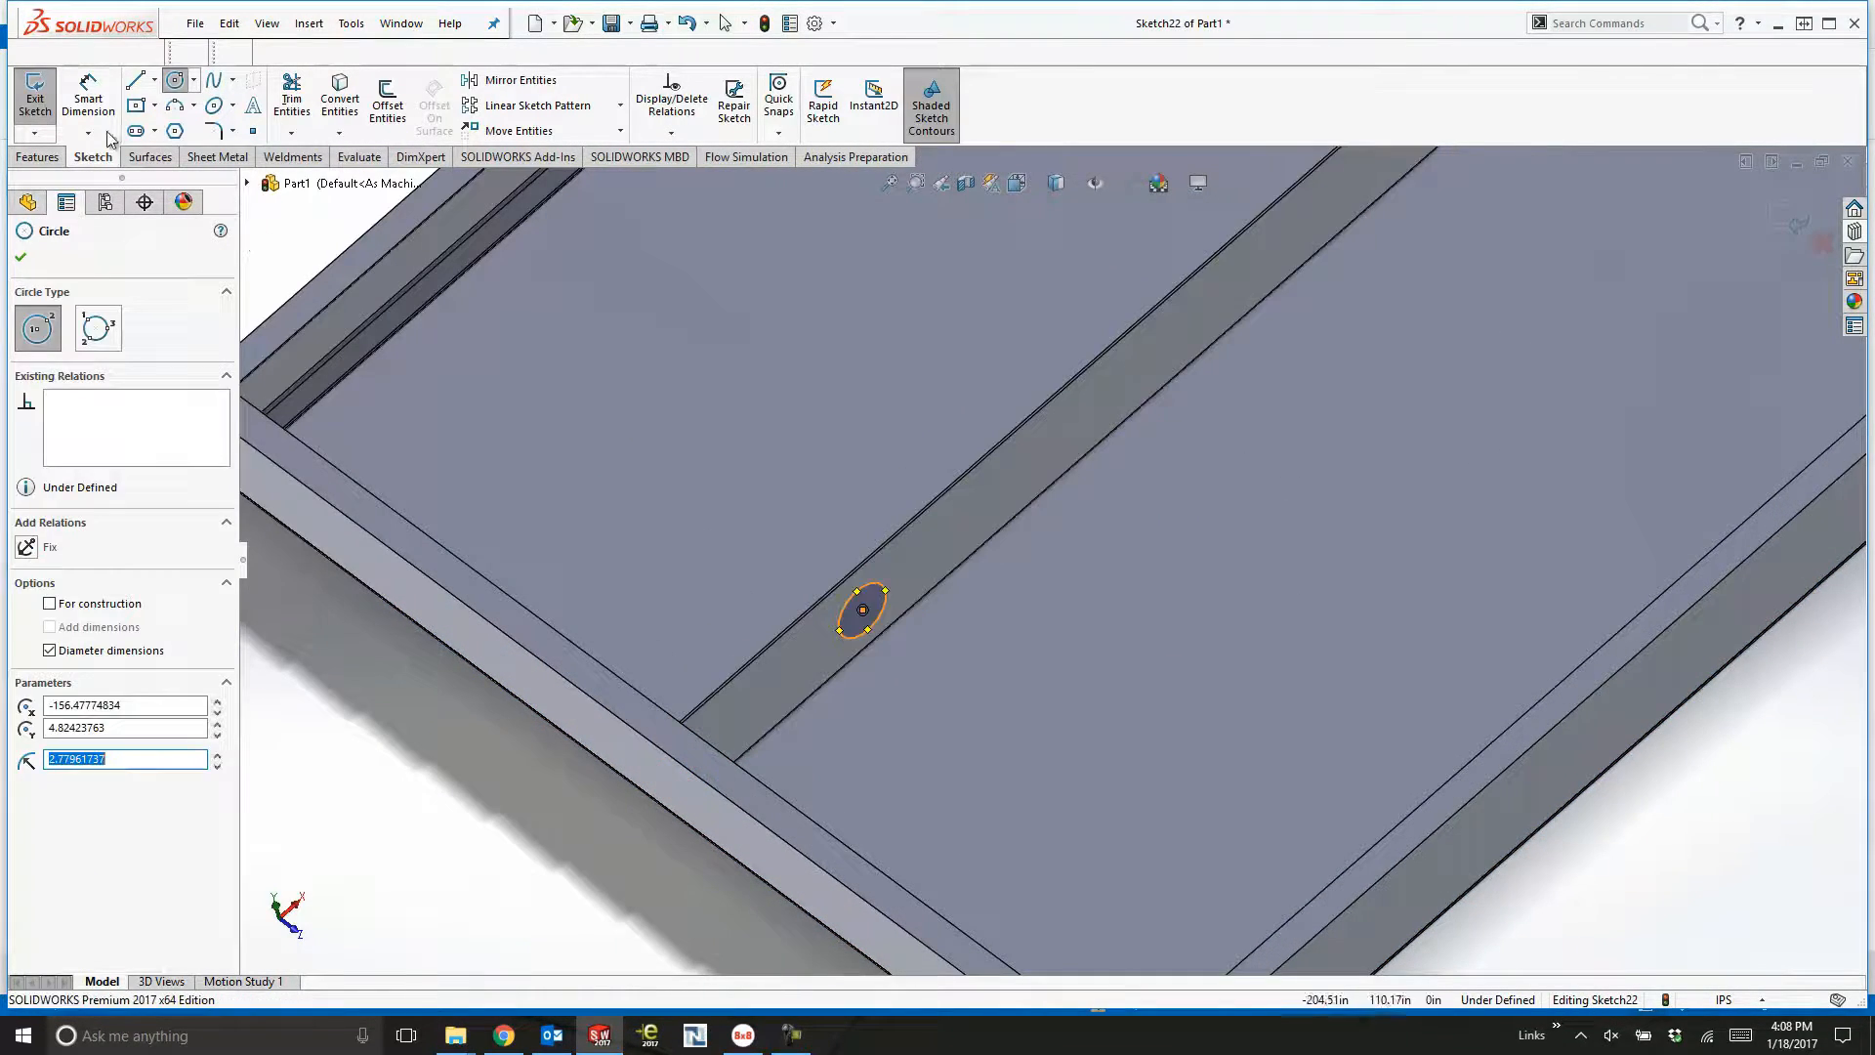
# Dimension the circle on the web with a 5 in diameter.
pyautogui.moveTo(872, 611); pyautogui.dragTo(870, 576, button='right')
pyautogui.click(869, 580)
pyautogui.click(882, 486)
pyautogui.press('Return')
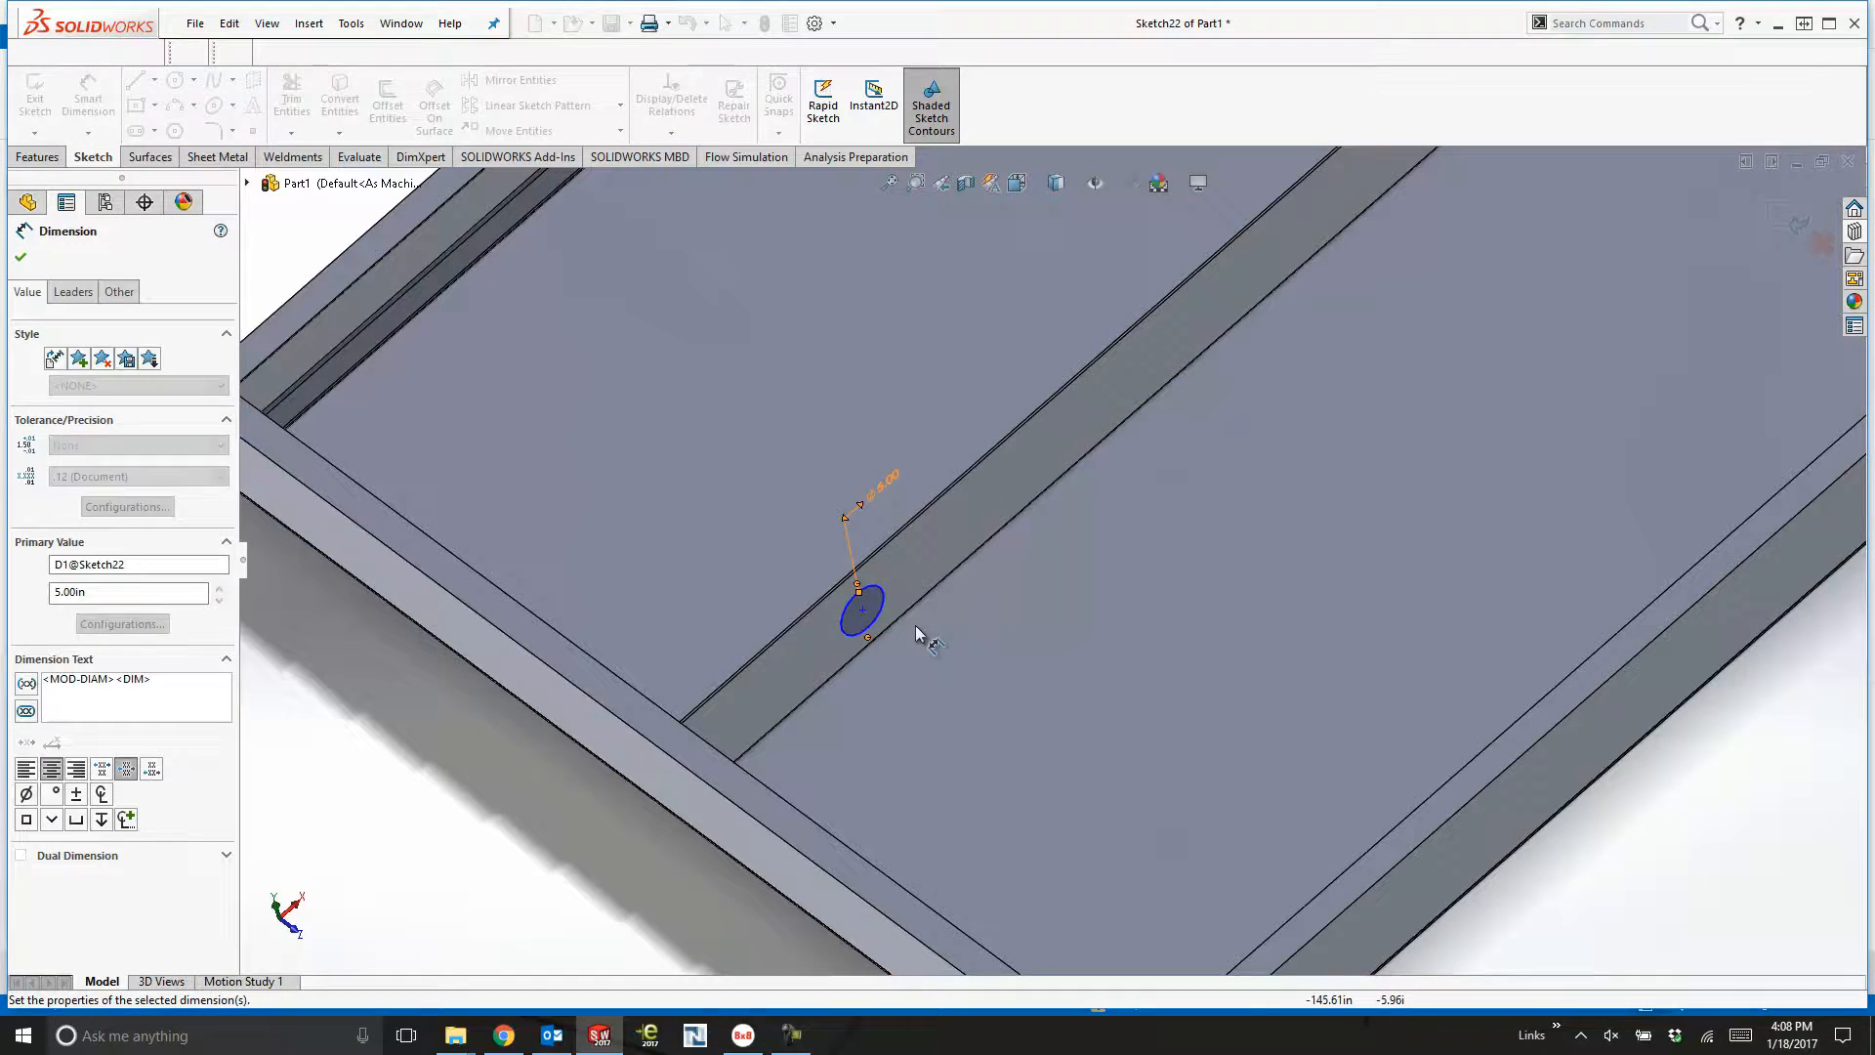
# Dimension the circle's centre 24 in from the outer left end of the frame.
pyautogui.click(864, 612)
pyautogui.scroll(2, 1009, 854)
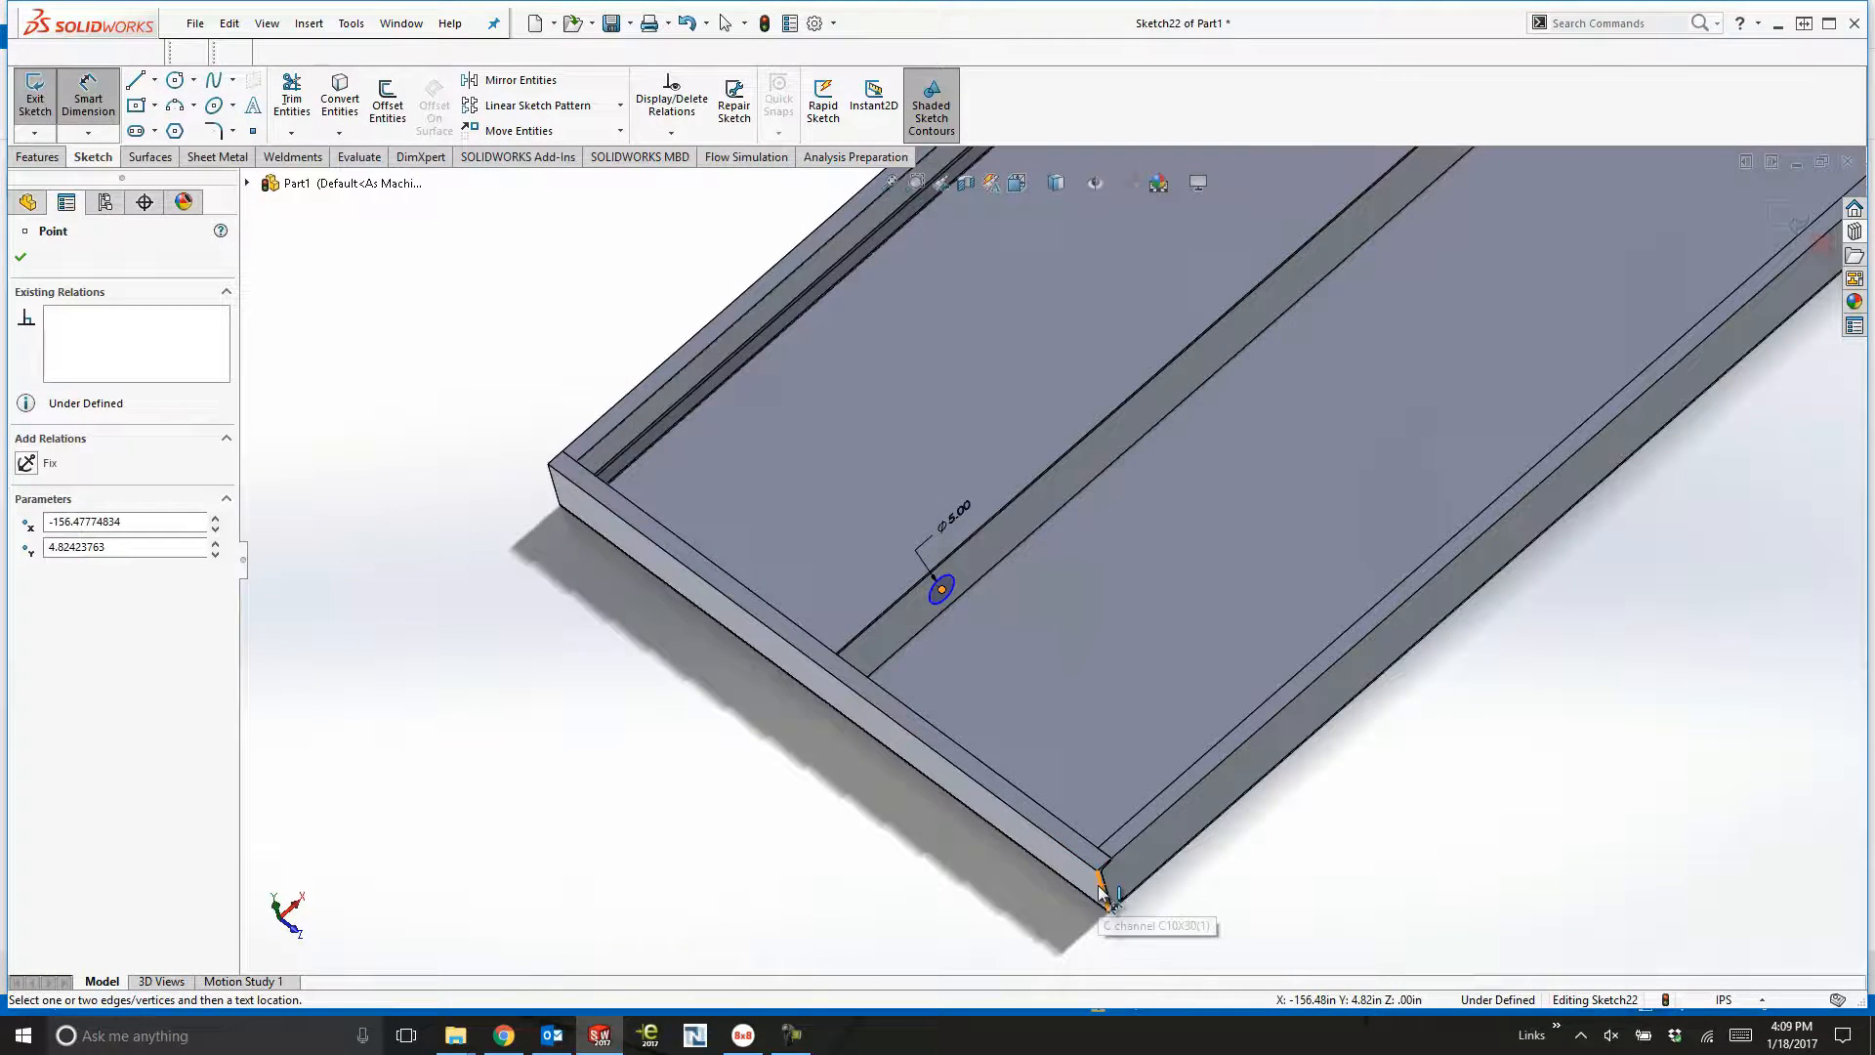
pyautogui.click(869, 561)
pyautogui.write('24')
pyautogui.press('Return')
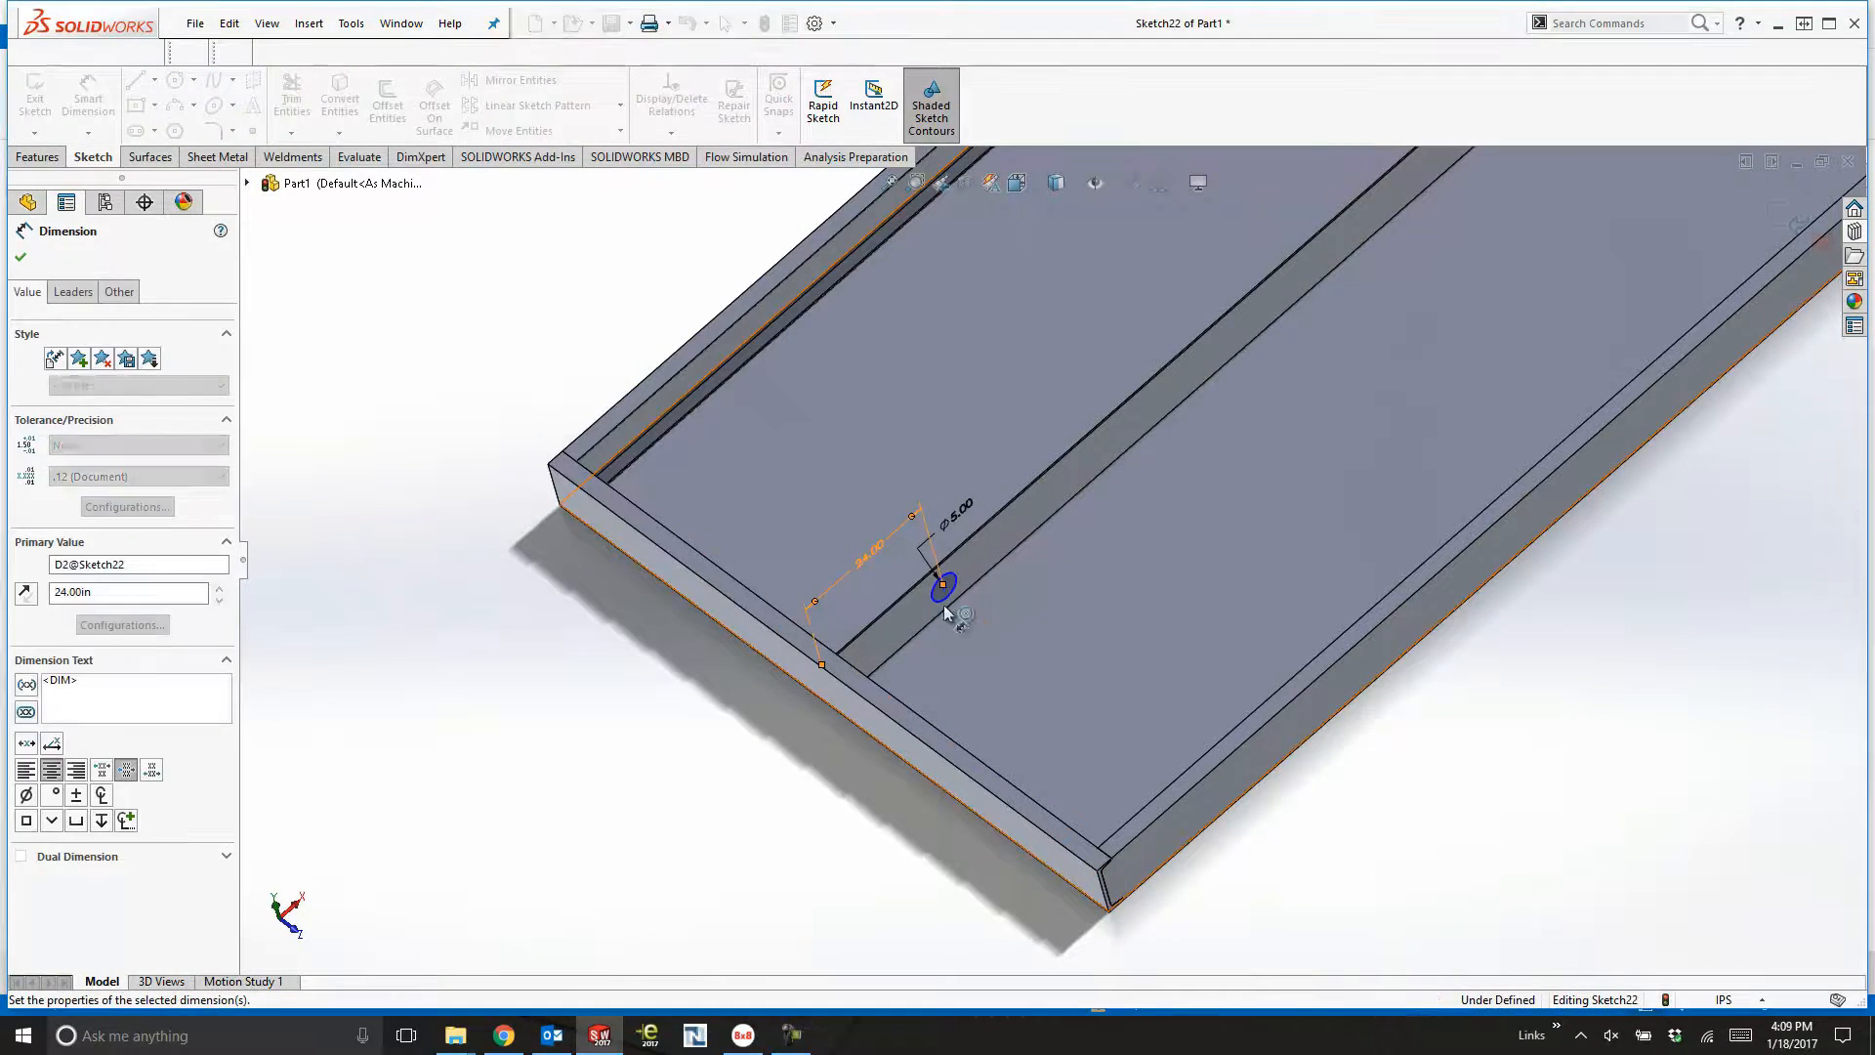
# Dimension the circle 5 in from the web's upper edge.
pyautogui.scroll(-2, 952, 617)
pyautogui.scroll(-2, 977, 609)
pyautogui.click(908, 573)
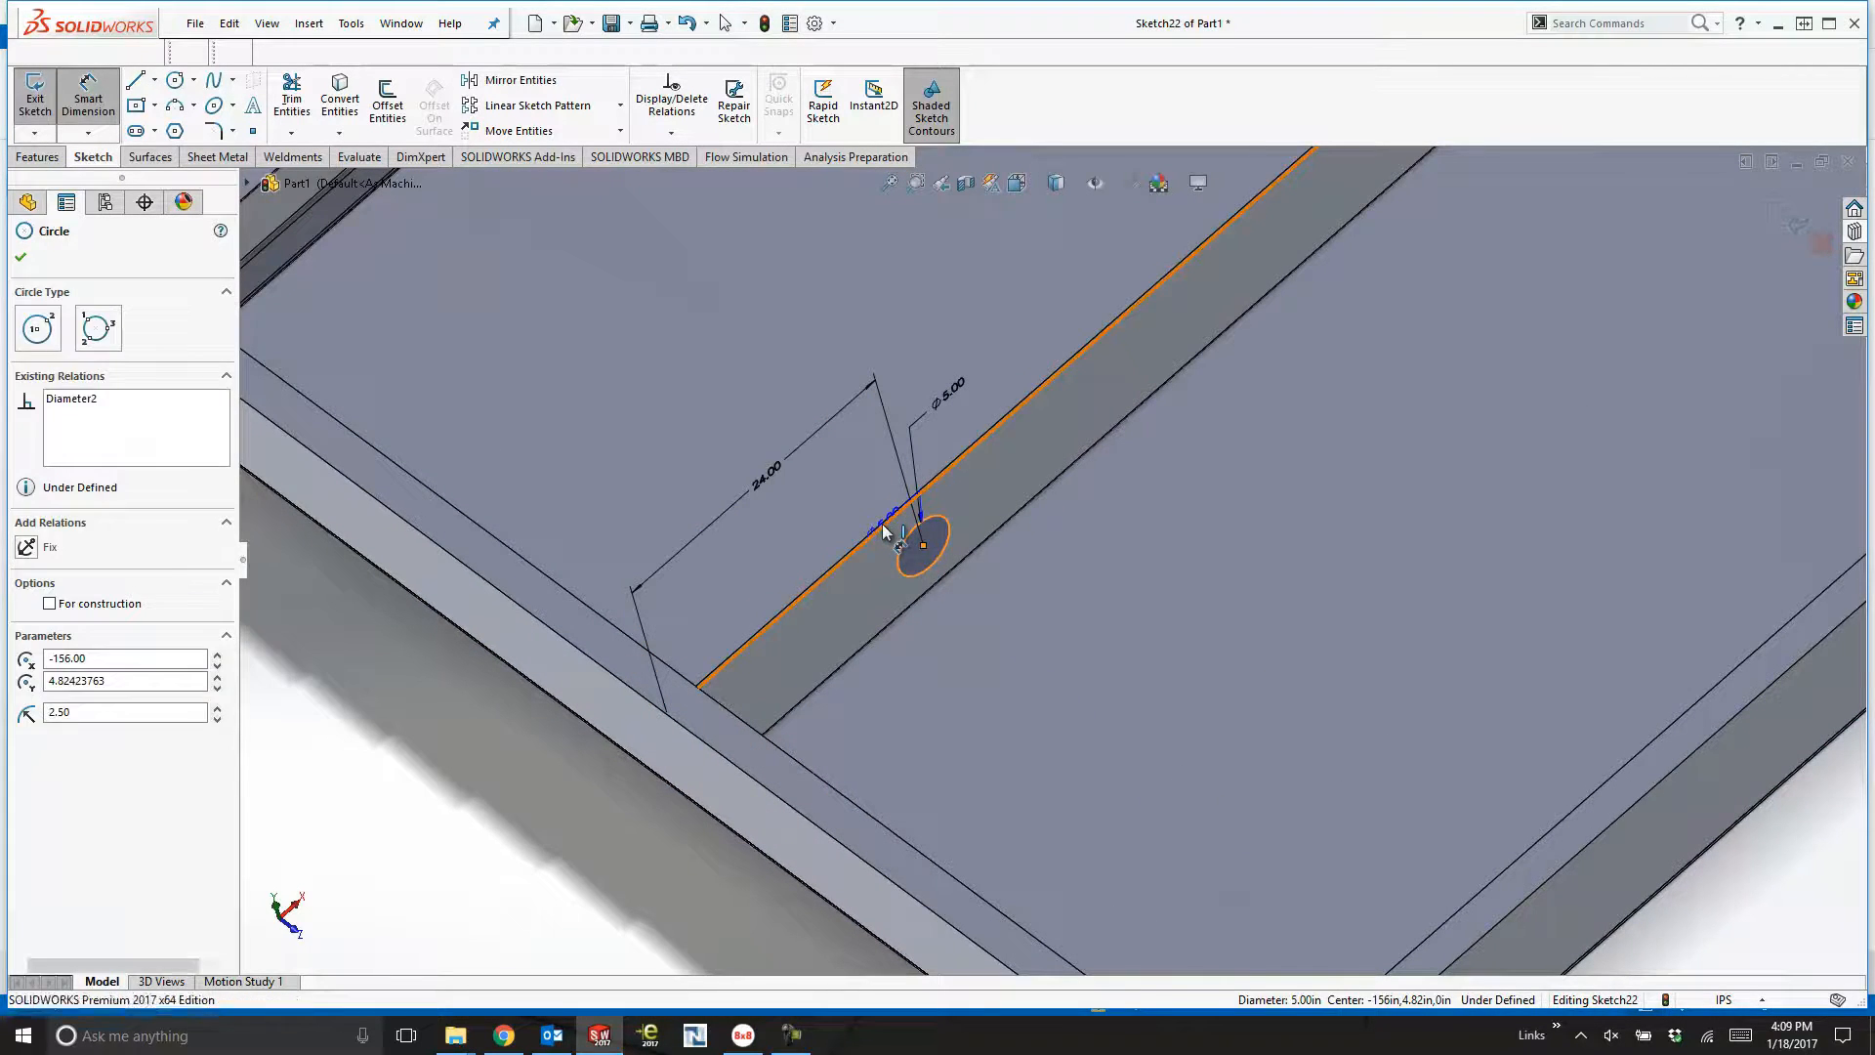
pyautogui.click(884, 523)
pyautogui.click(918, 654)
pyautogui.write('5')
pyautogui.press('Return')
# Cut the circle through the centre web with an Extruded Cut.
pyautogui.click(37, 156)
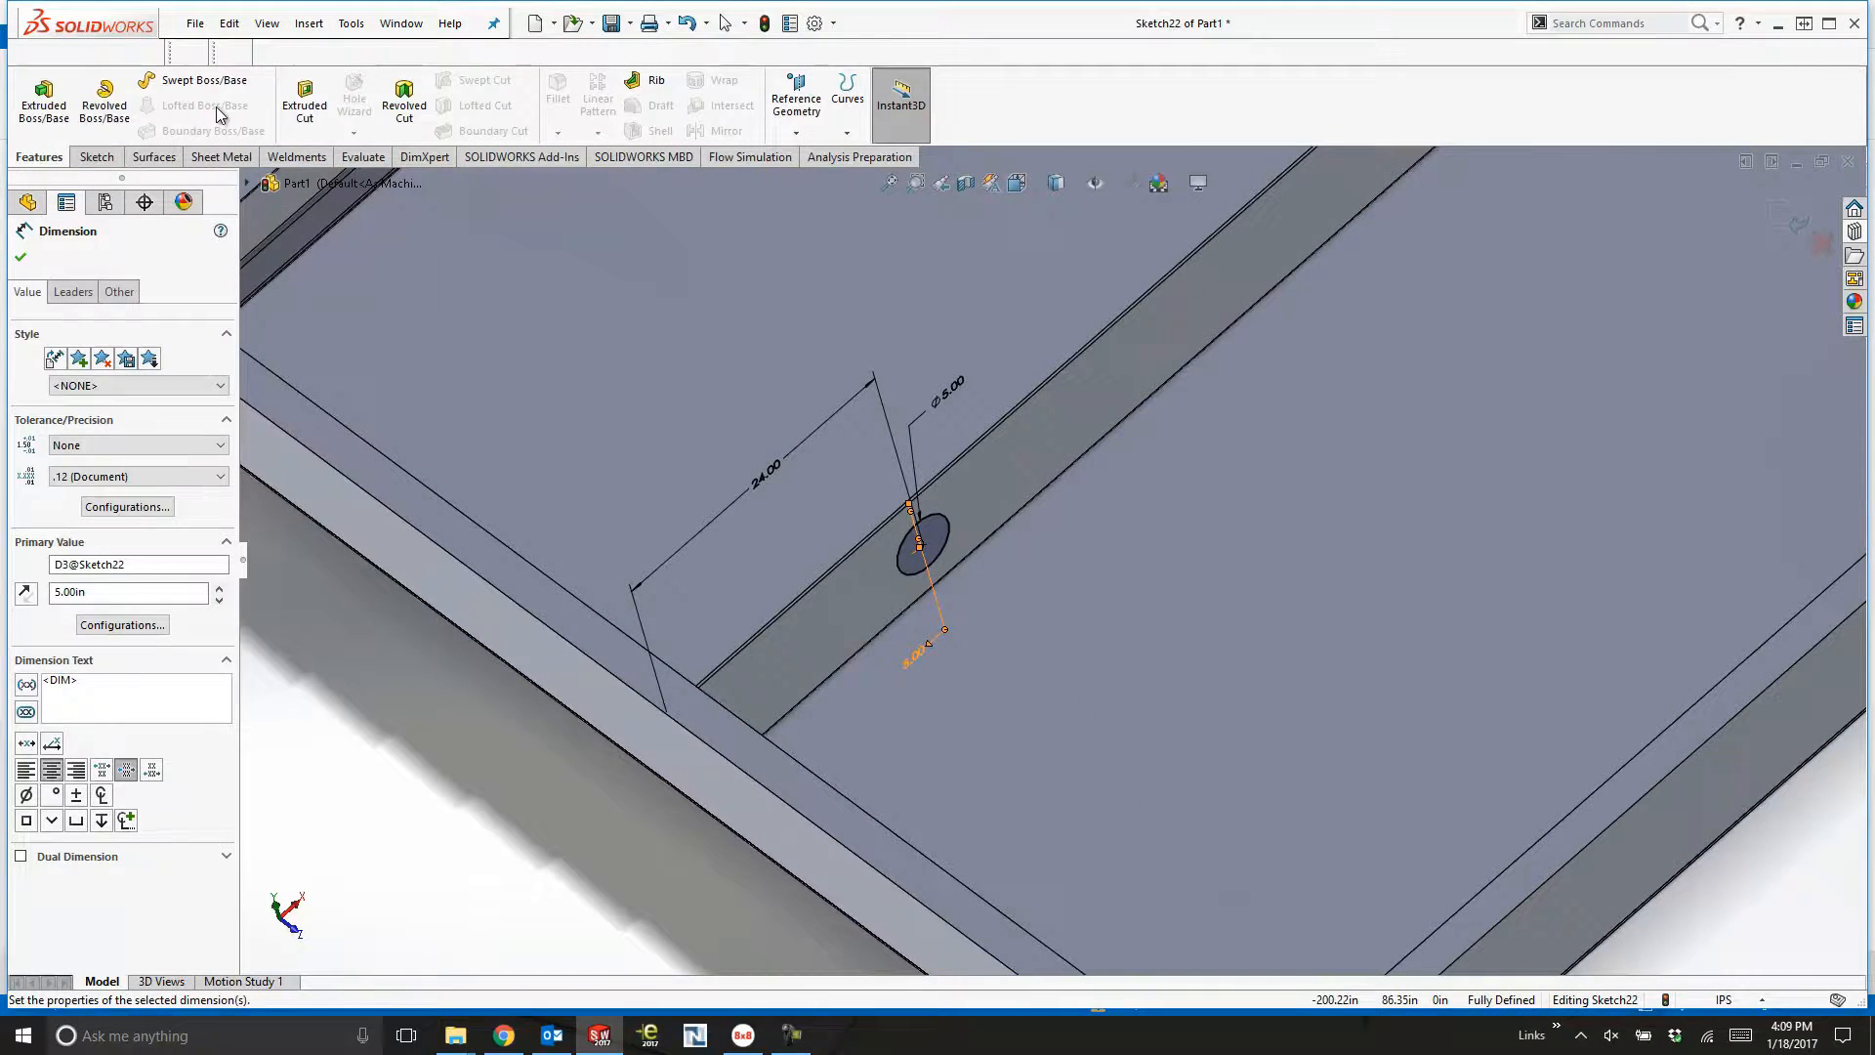
pyautogui.click(305, 105)
pyautogui.click(21, 258)
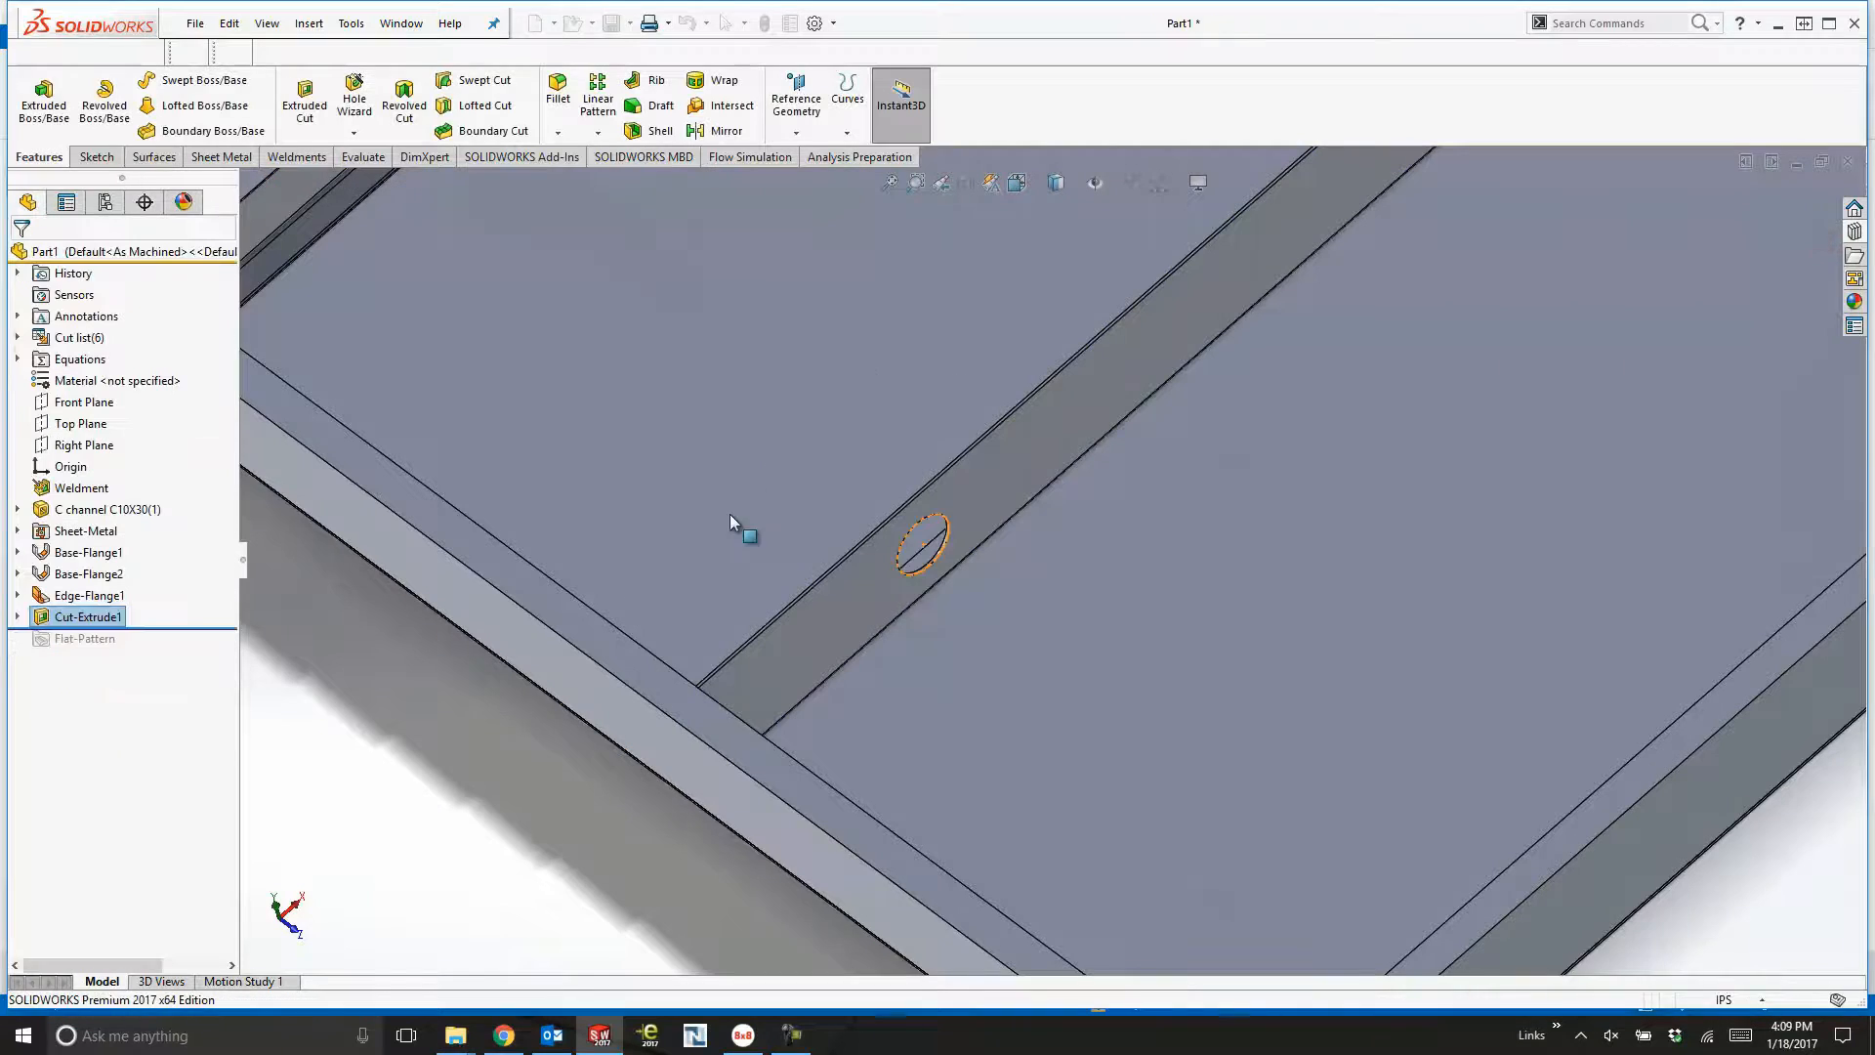
# Set up a linear pattern of the round web cut along the web's upper edge with 24 in spacing.
pyautogui.click(594, 105)
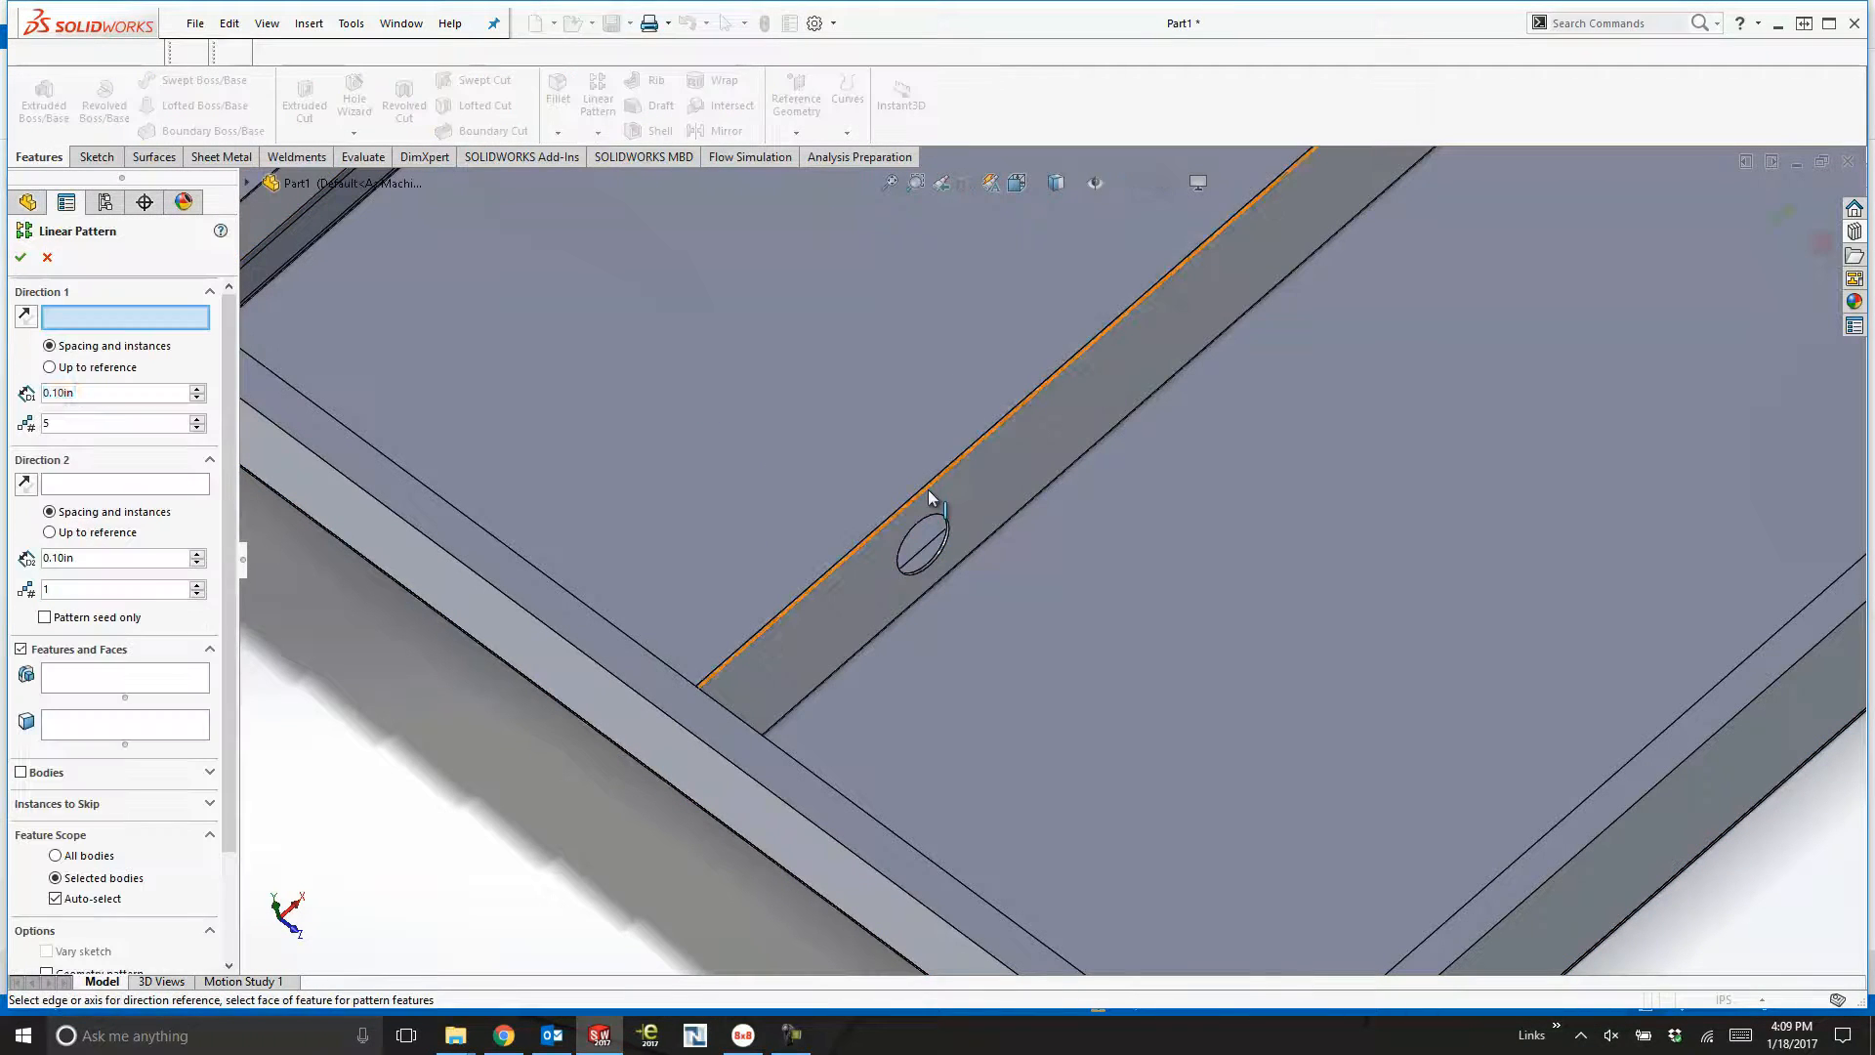
pyautogui.click(927, 488)
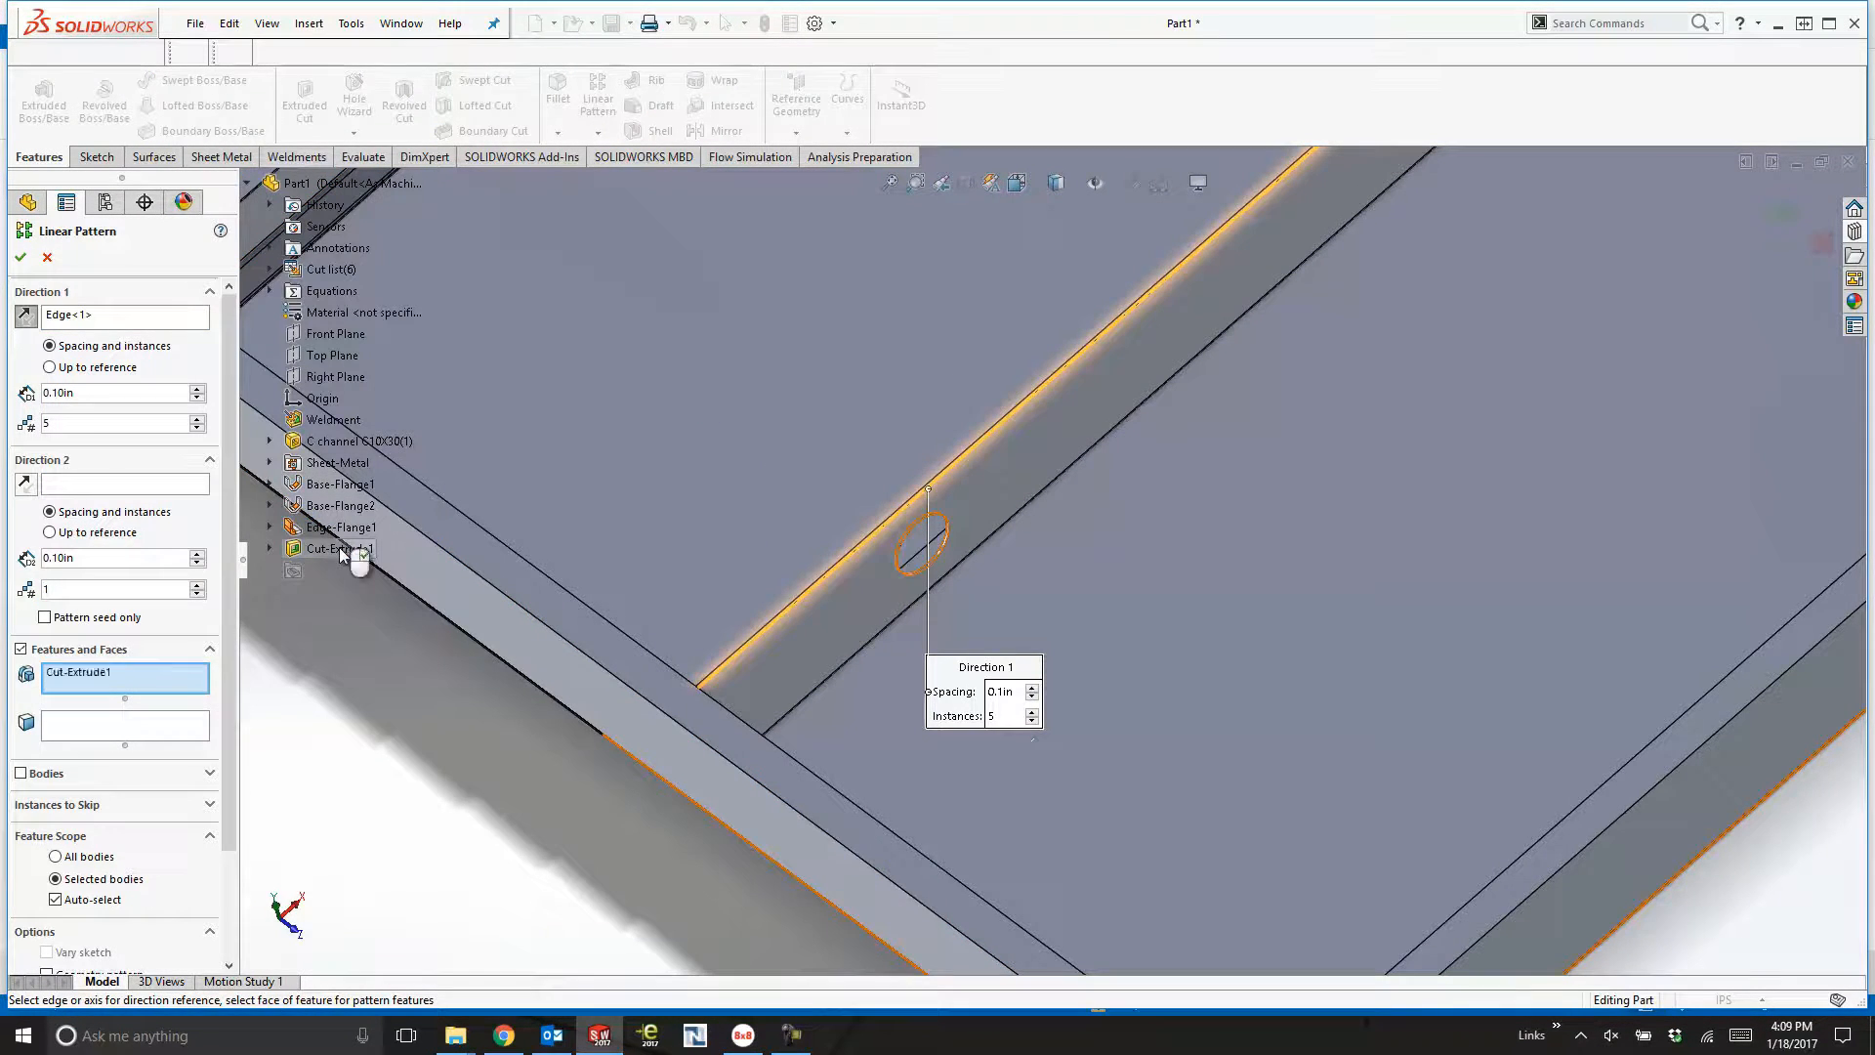
pyautogui.click(338, 548)
pyautogui.write('24')
pyautogui.press('Return')
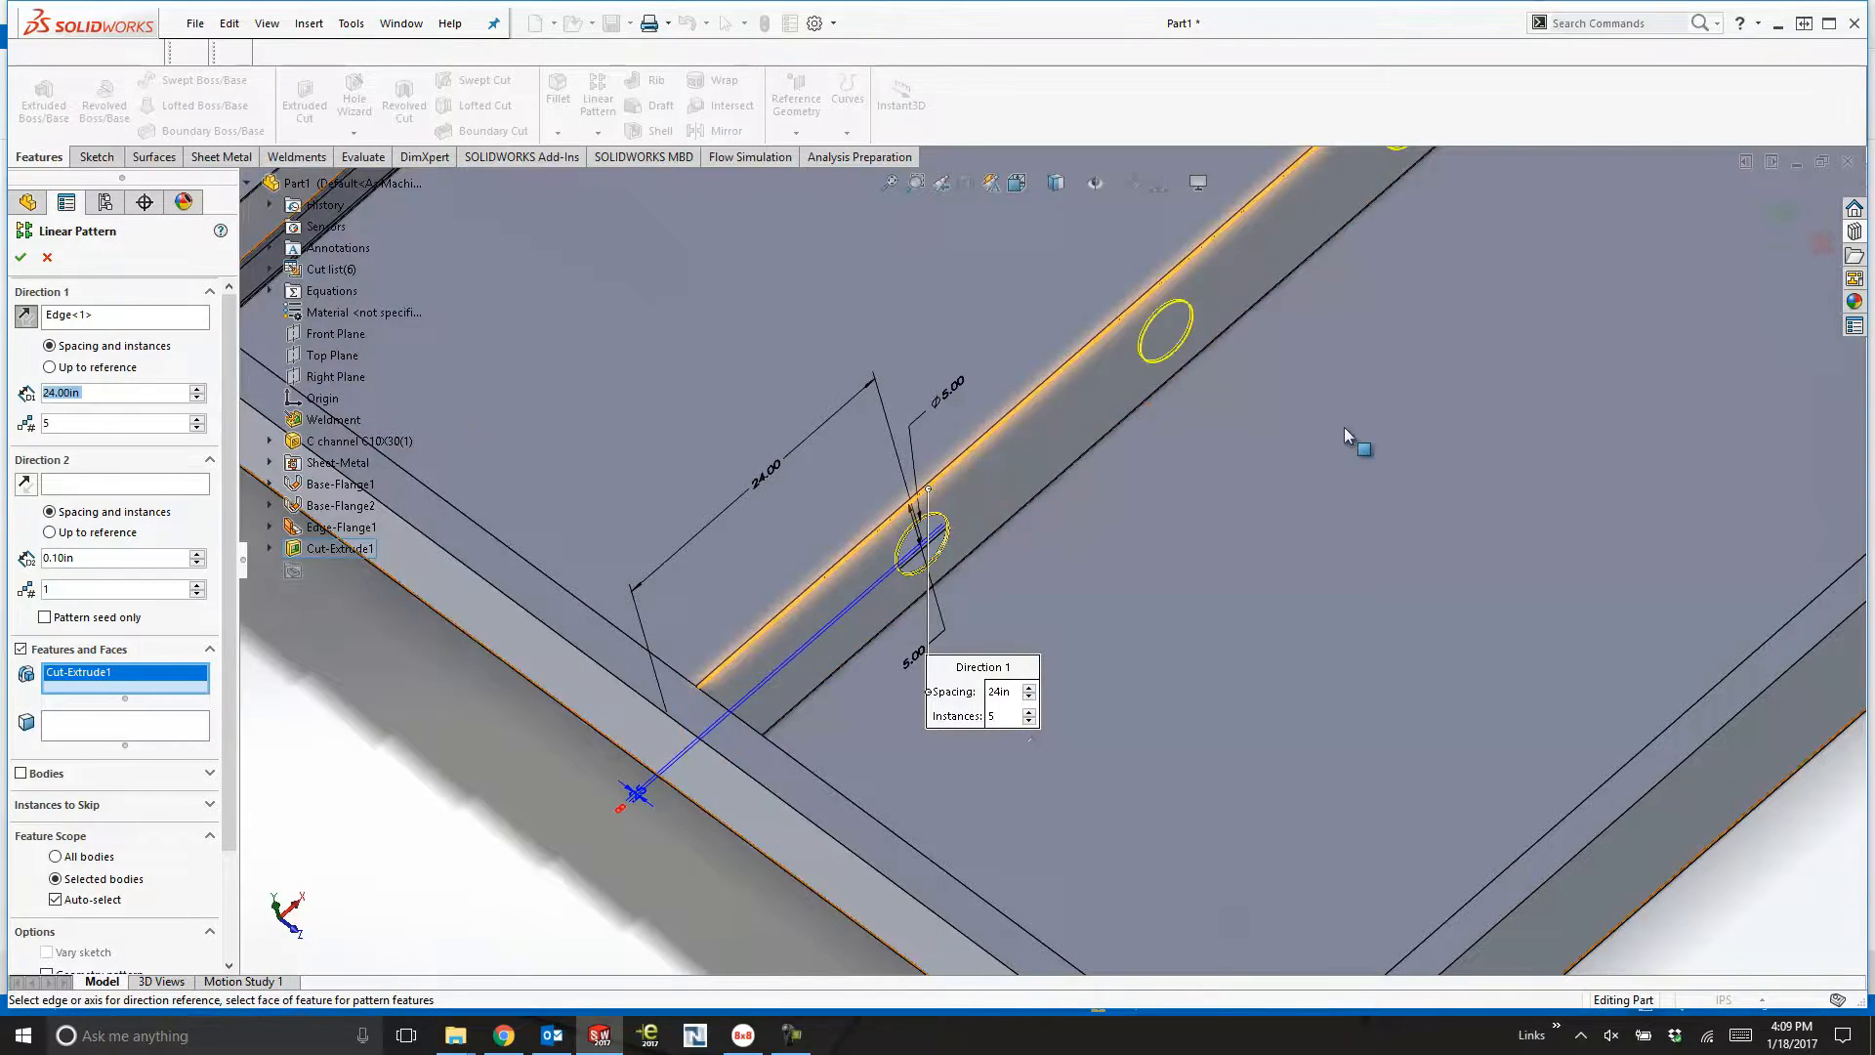
# Make the hole pattern run up to a reference at the frame's far end and create it.
pyautogui.scroll(8, 1343, 426)
pyautogui.click(77, 367)
pyautogui.moveTo(1602, 422); pyautogui.dragTo(1465, 385, button='middle')
pyautogui.scroll(-4, 1483, 431)
pyautogui.rightClick(1482, 431)
pyautogui.click(969, 600)
pyautogui.keyDown('ctrl'); pyautogui.moveTo(969, 600); pyautogui.dragTo(1098, 701, button='middle'); pyautogui.keyUp('ctrl')
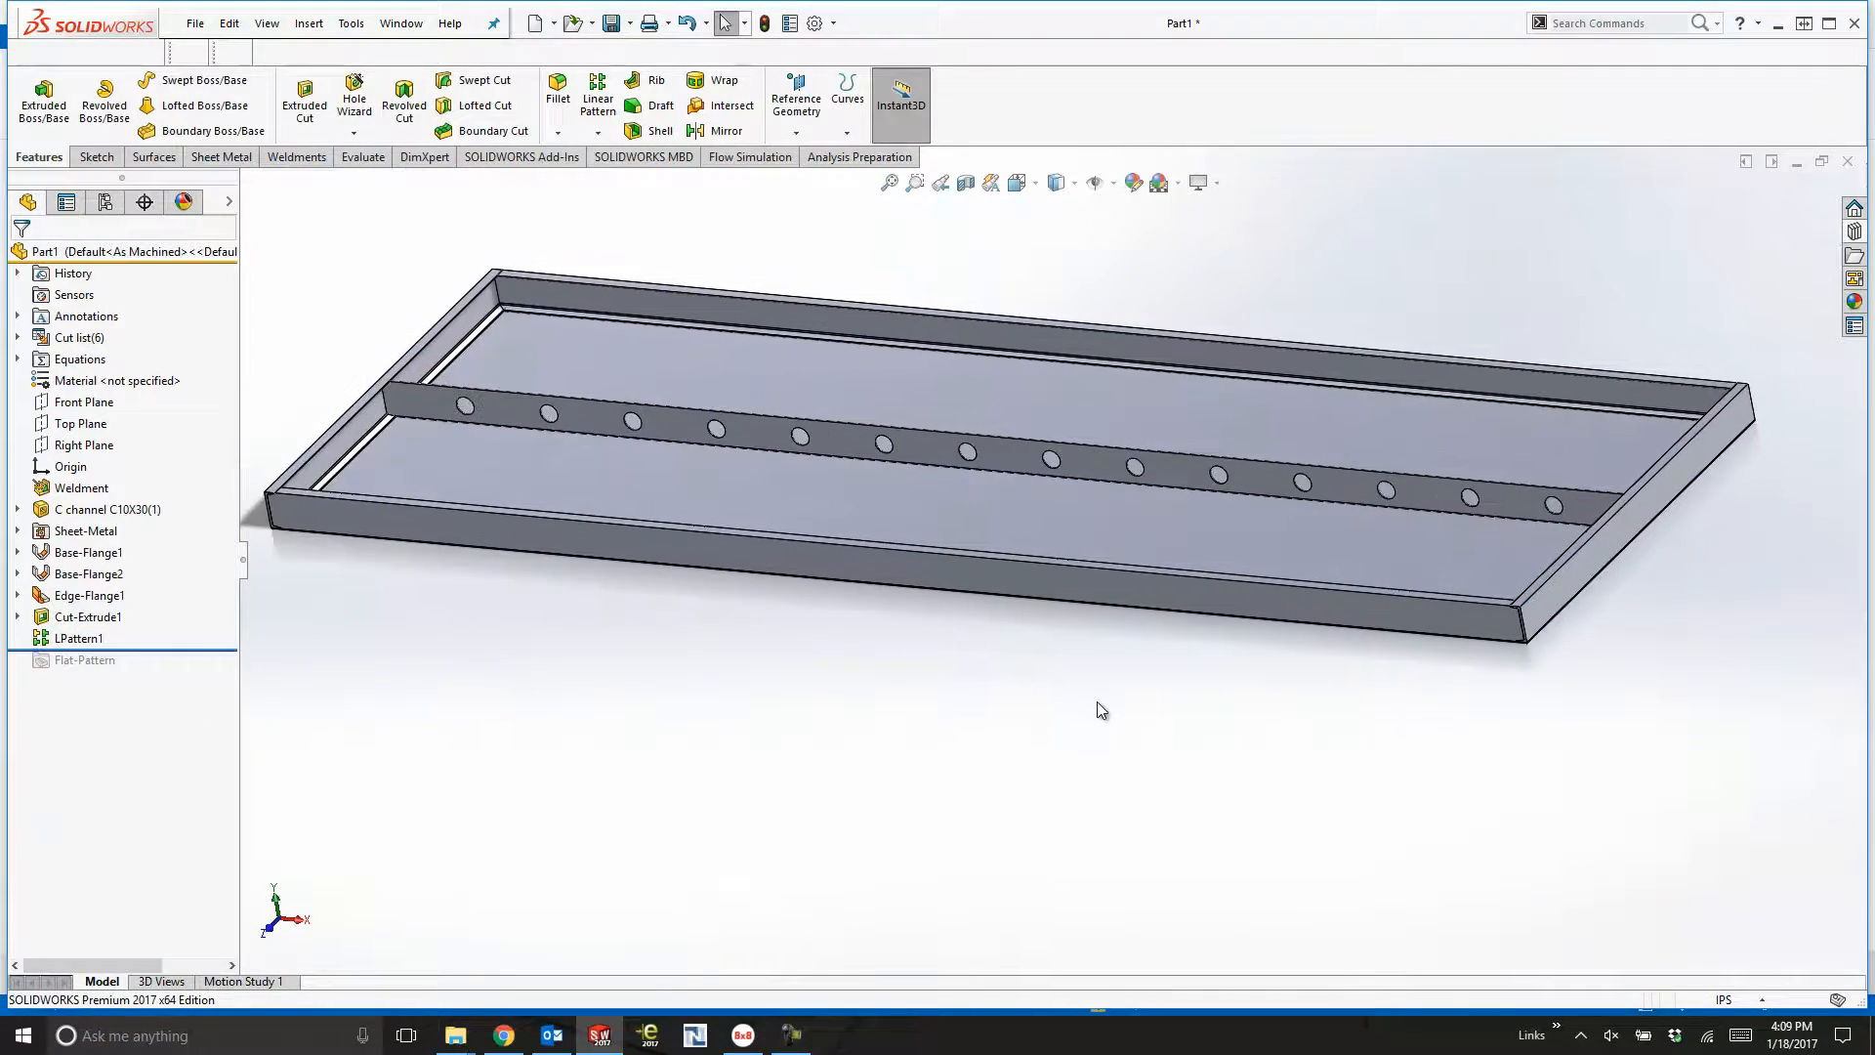
# Set up a linear body pattern of the perforated web, using the end channel's edges for both directions.
pyautogui.scroll(1, 1096, 697)
pyautogui.click(598, 98)
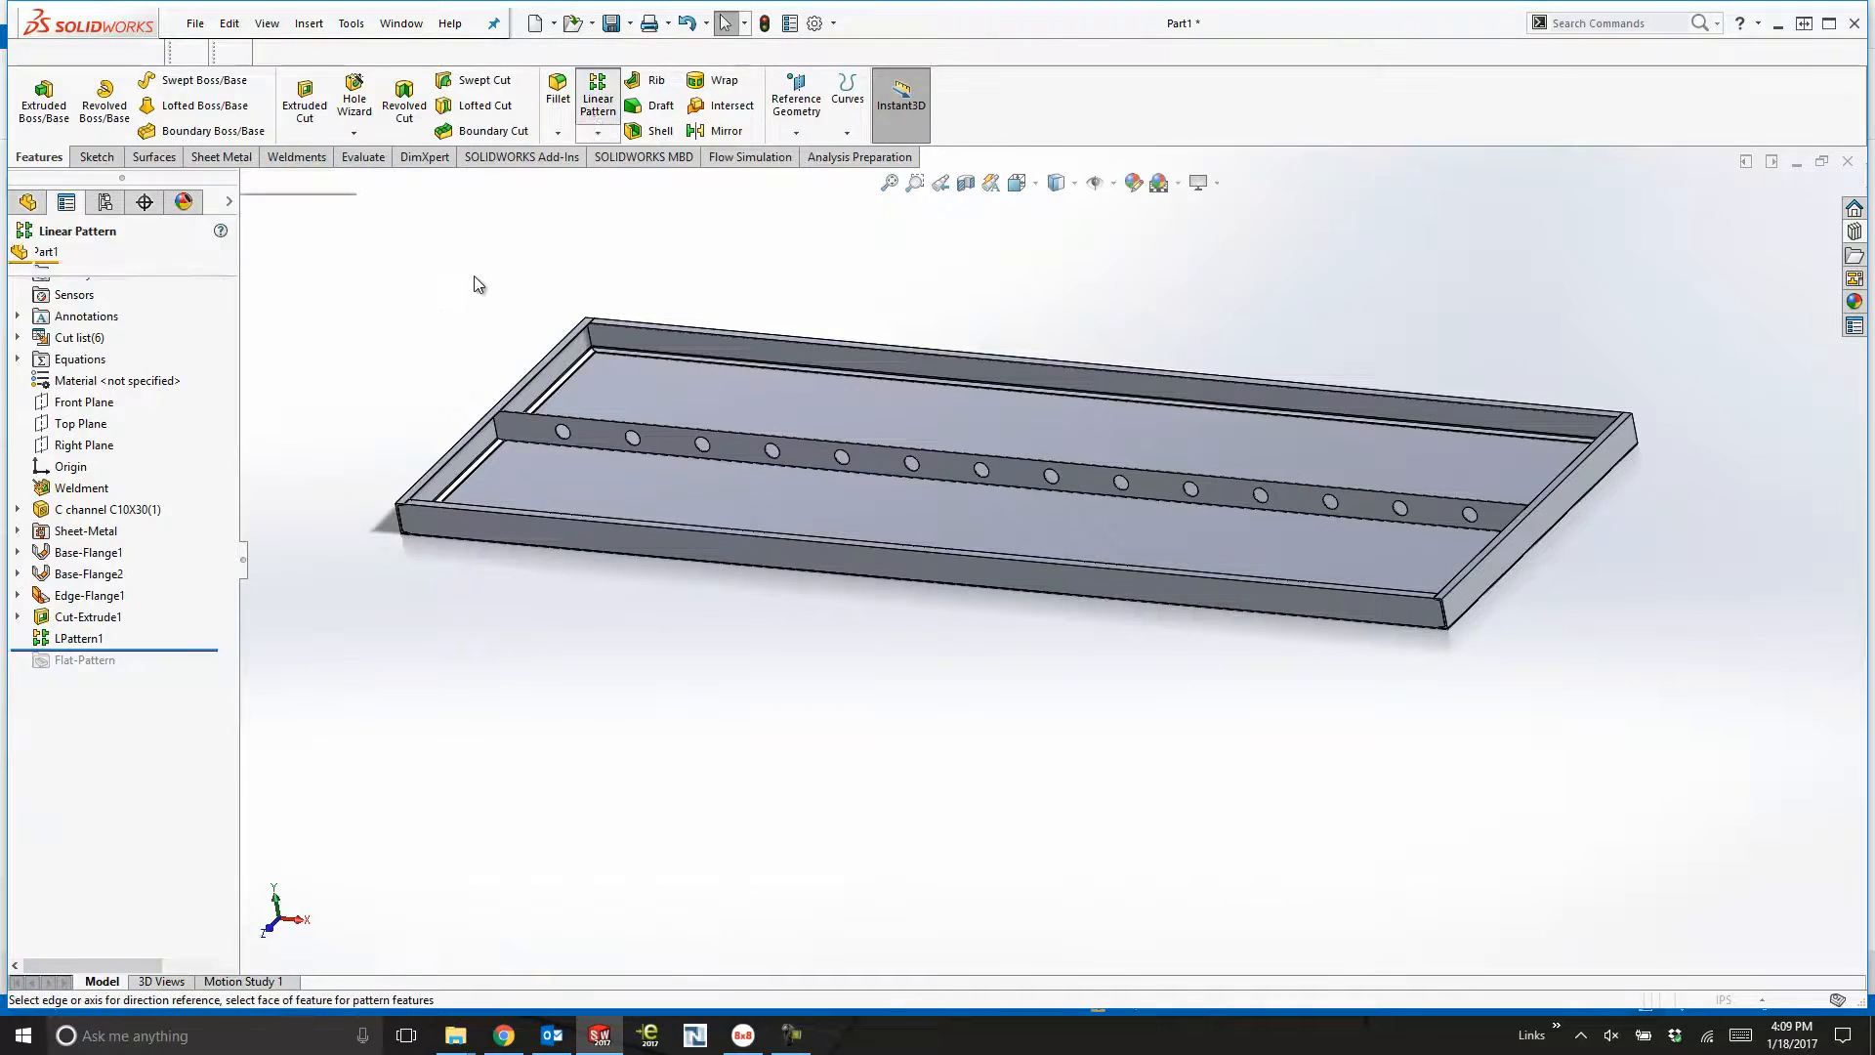
pyautogui.click(461, 446)
pyautogui.click(465, 451)
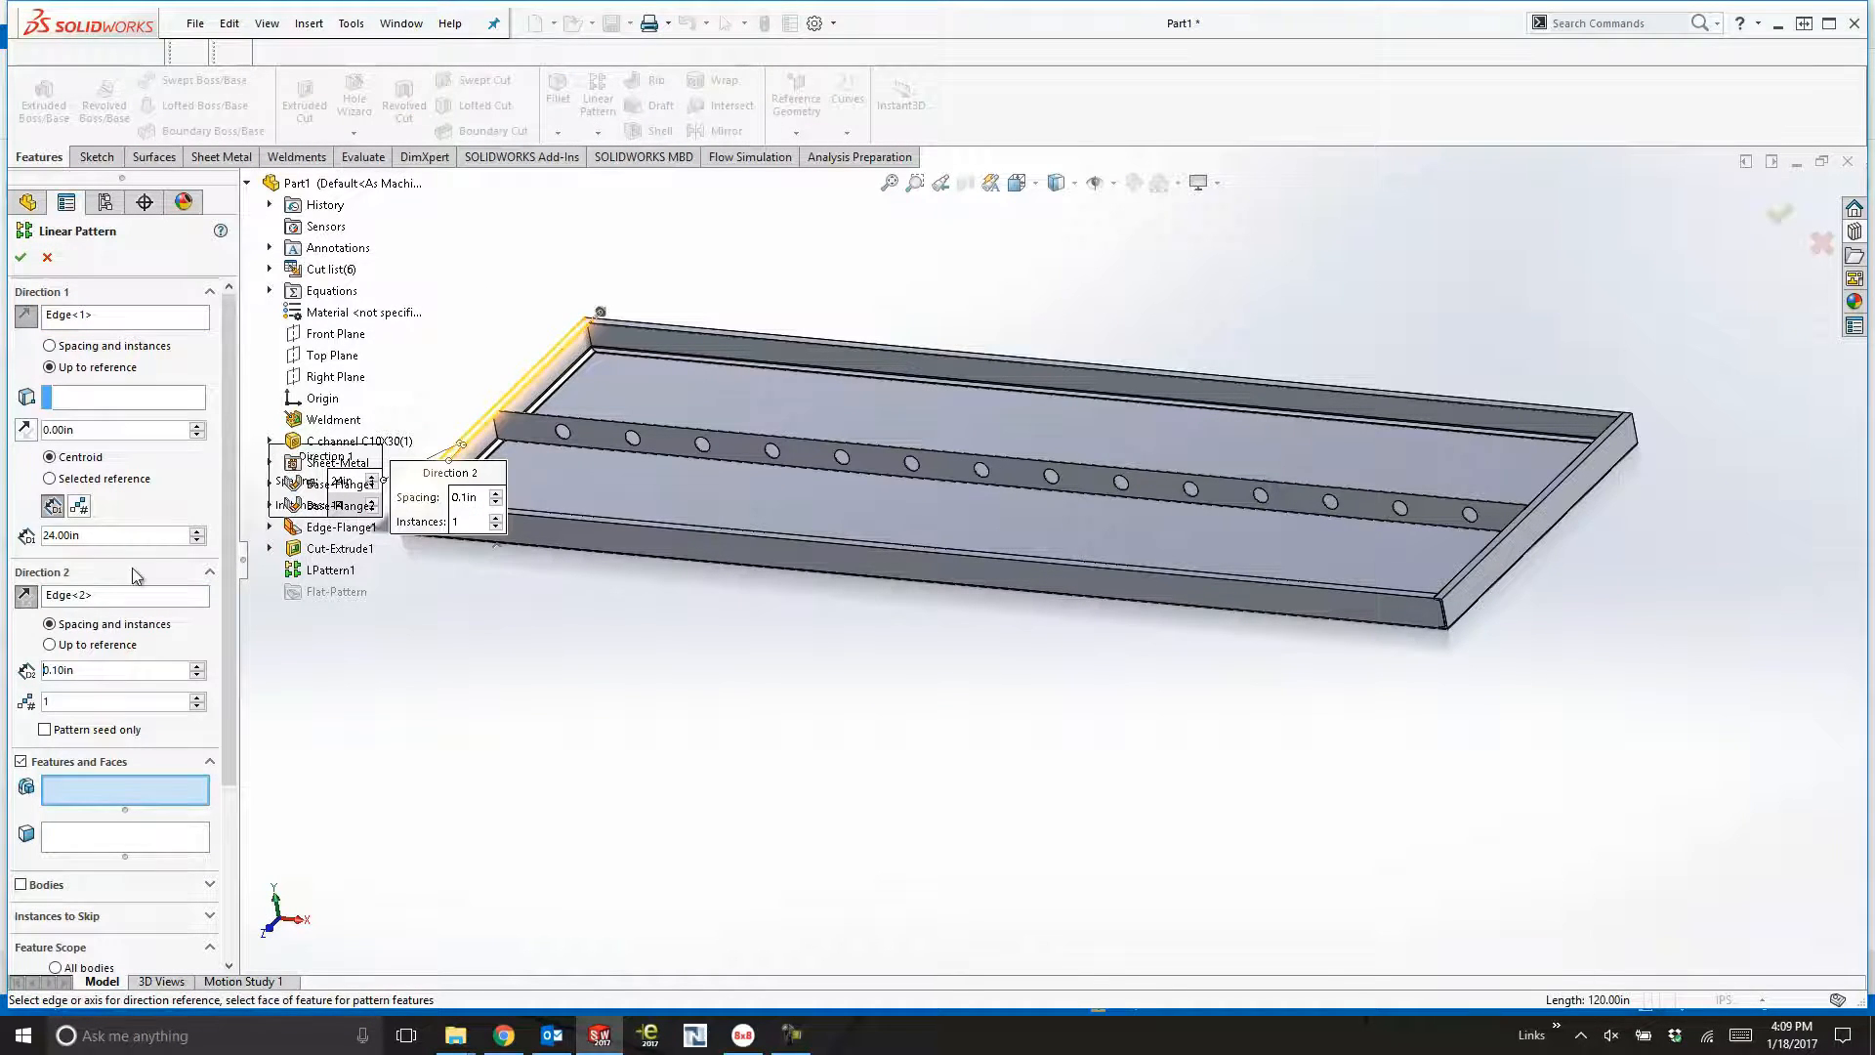
pyautogui.click(21, 884)
pyautogui.click(599, 460)
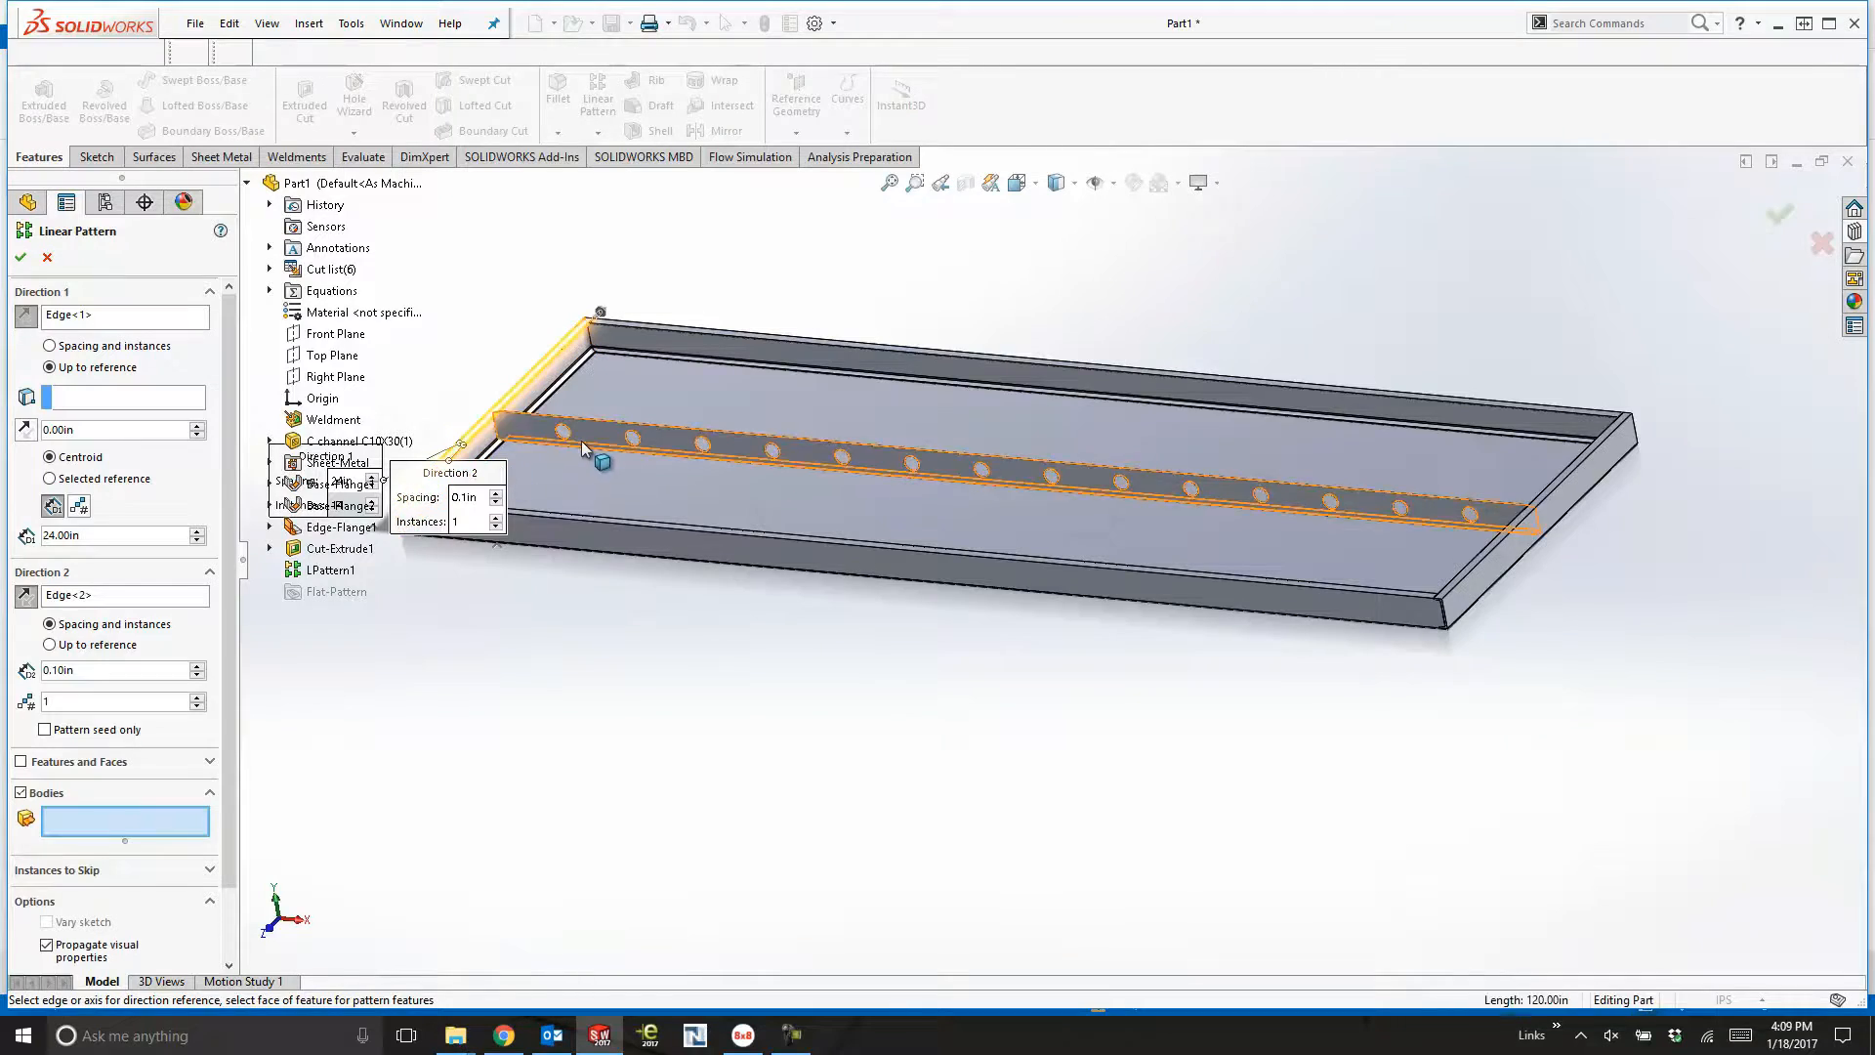
# Set both directions of the web pattern to 24 in spacing and 3 instances.
pyautogui.click(82, 348)
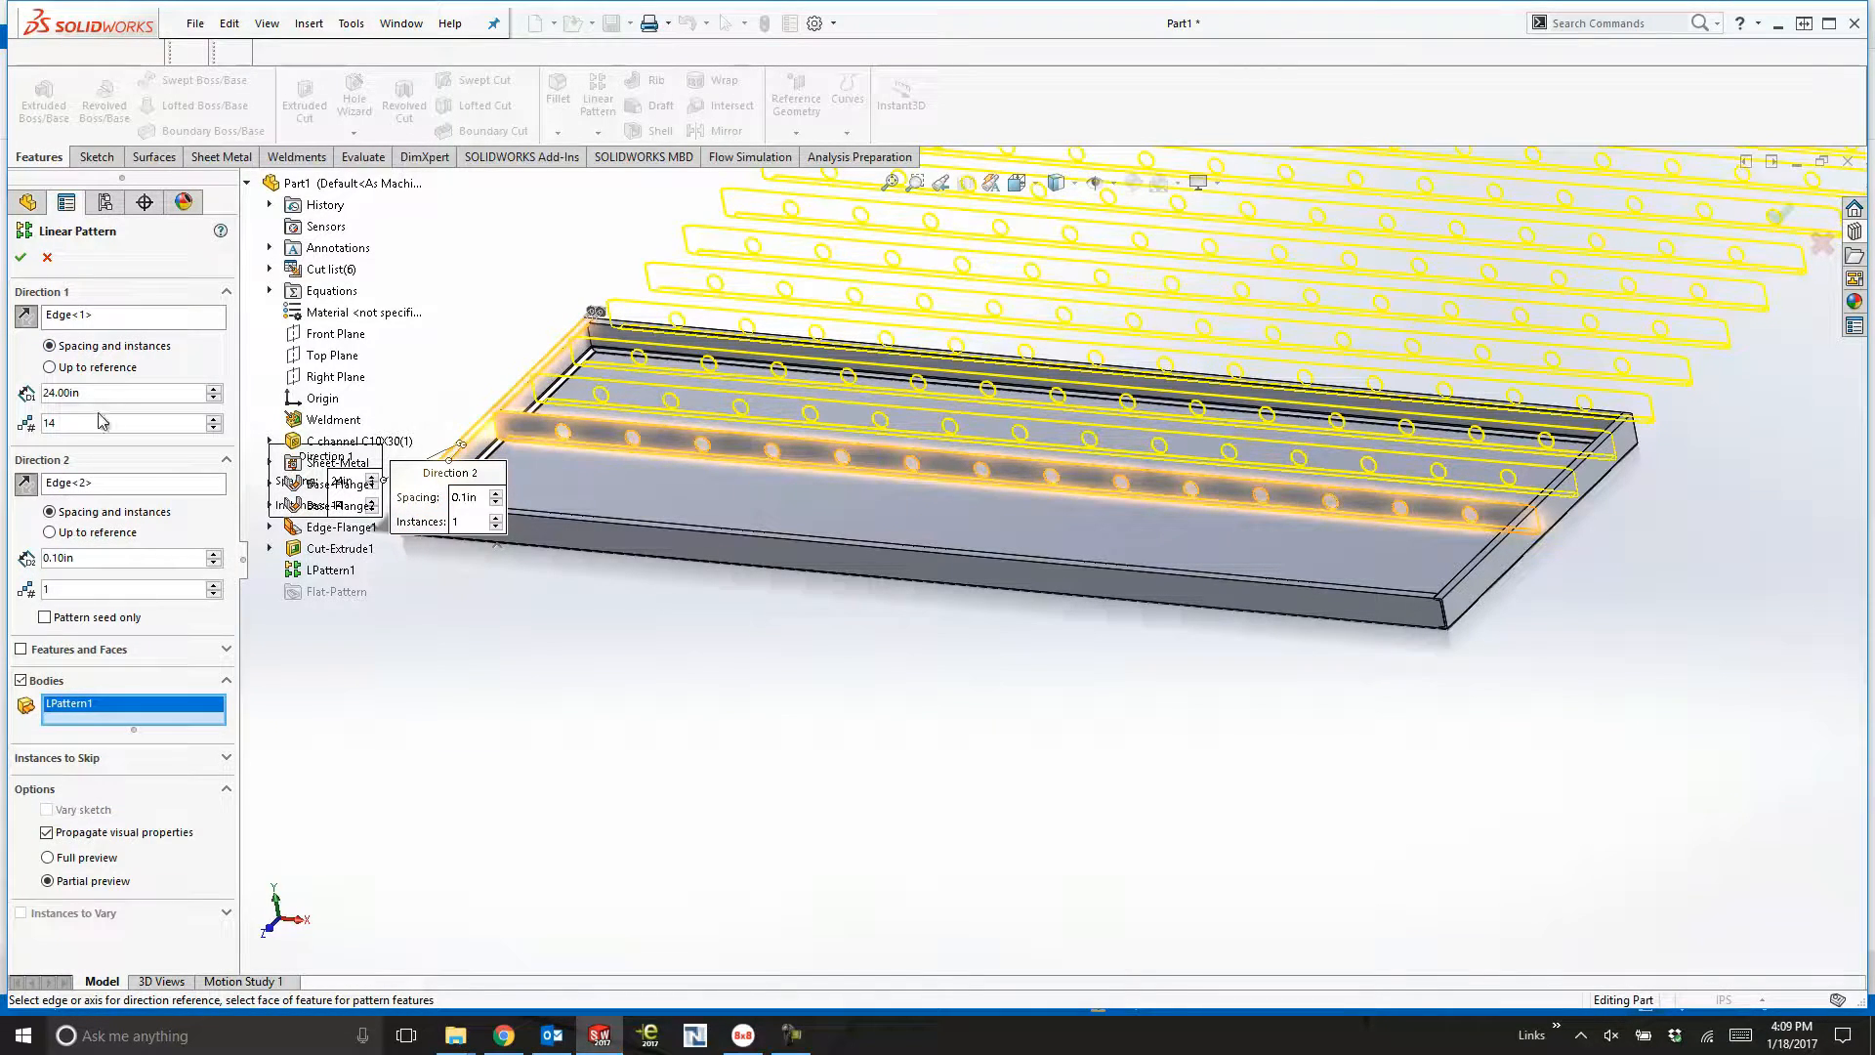
pyautogui.write('3')
pyautogui.write('24')
pyautogui.press('Return')
pyautogui.write('3')
pyautogui.press('Return')
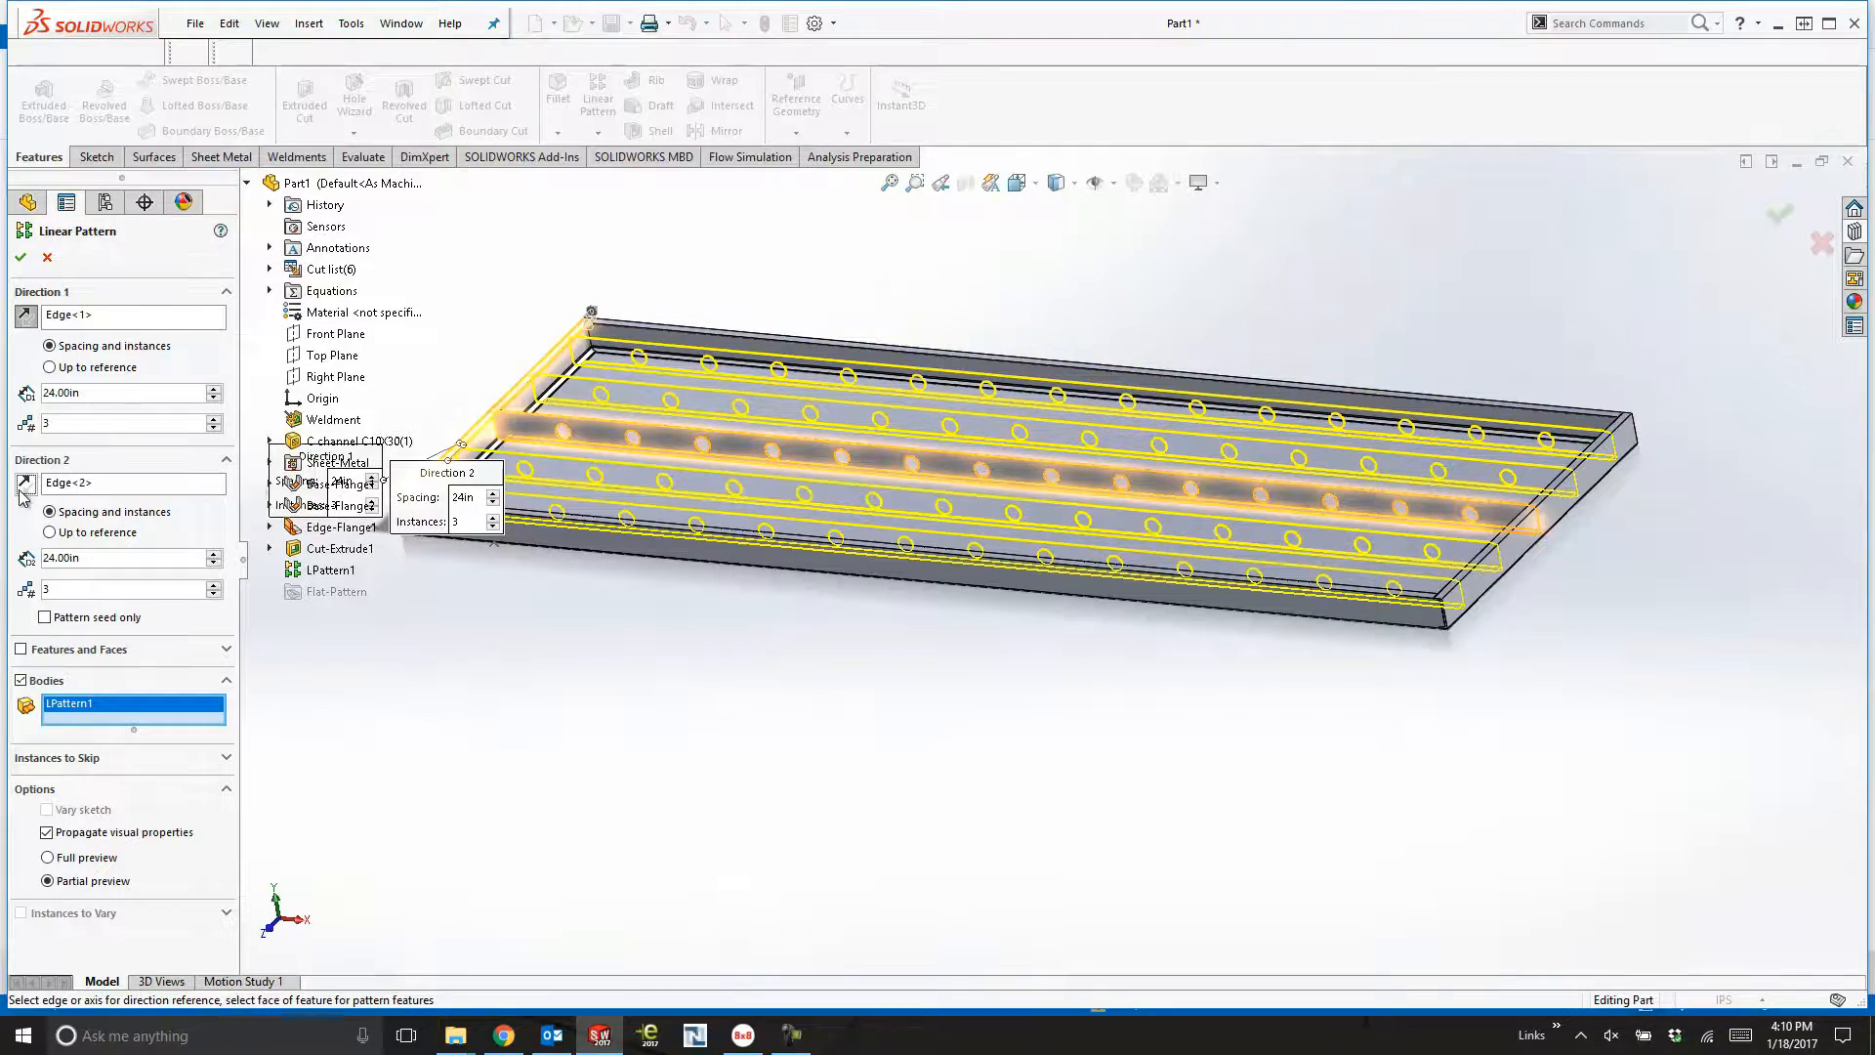
# Pattern only the seed web in the second direction and create the web pattern.
pyautogui.click(42, 618)
pyautogui.moveTo(657, 690); pyautogui.dragTo(543, 721, button='middle')
pyautogui.click(20, 257)
pyautogui.moveTo(744, 625); pyautogui.dragTo(824, 636, button='middle')
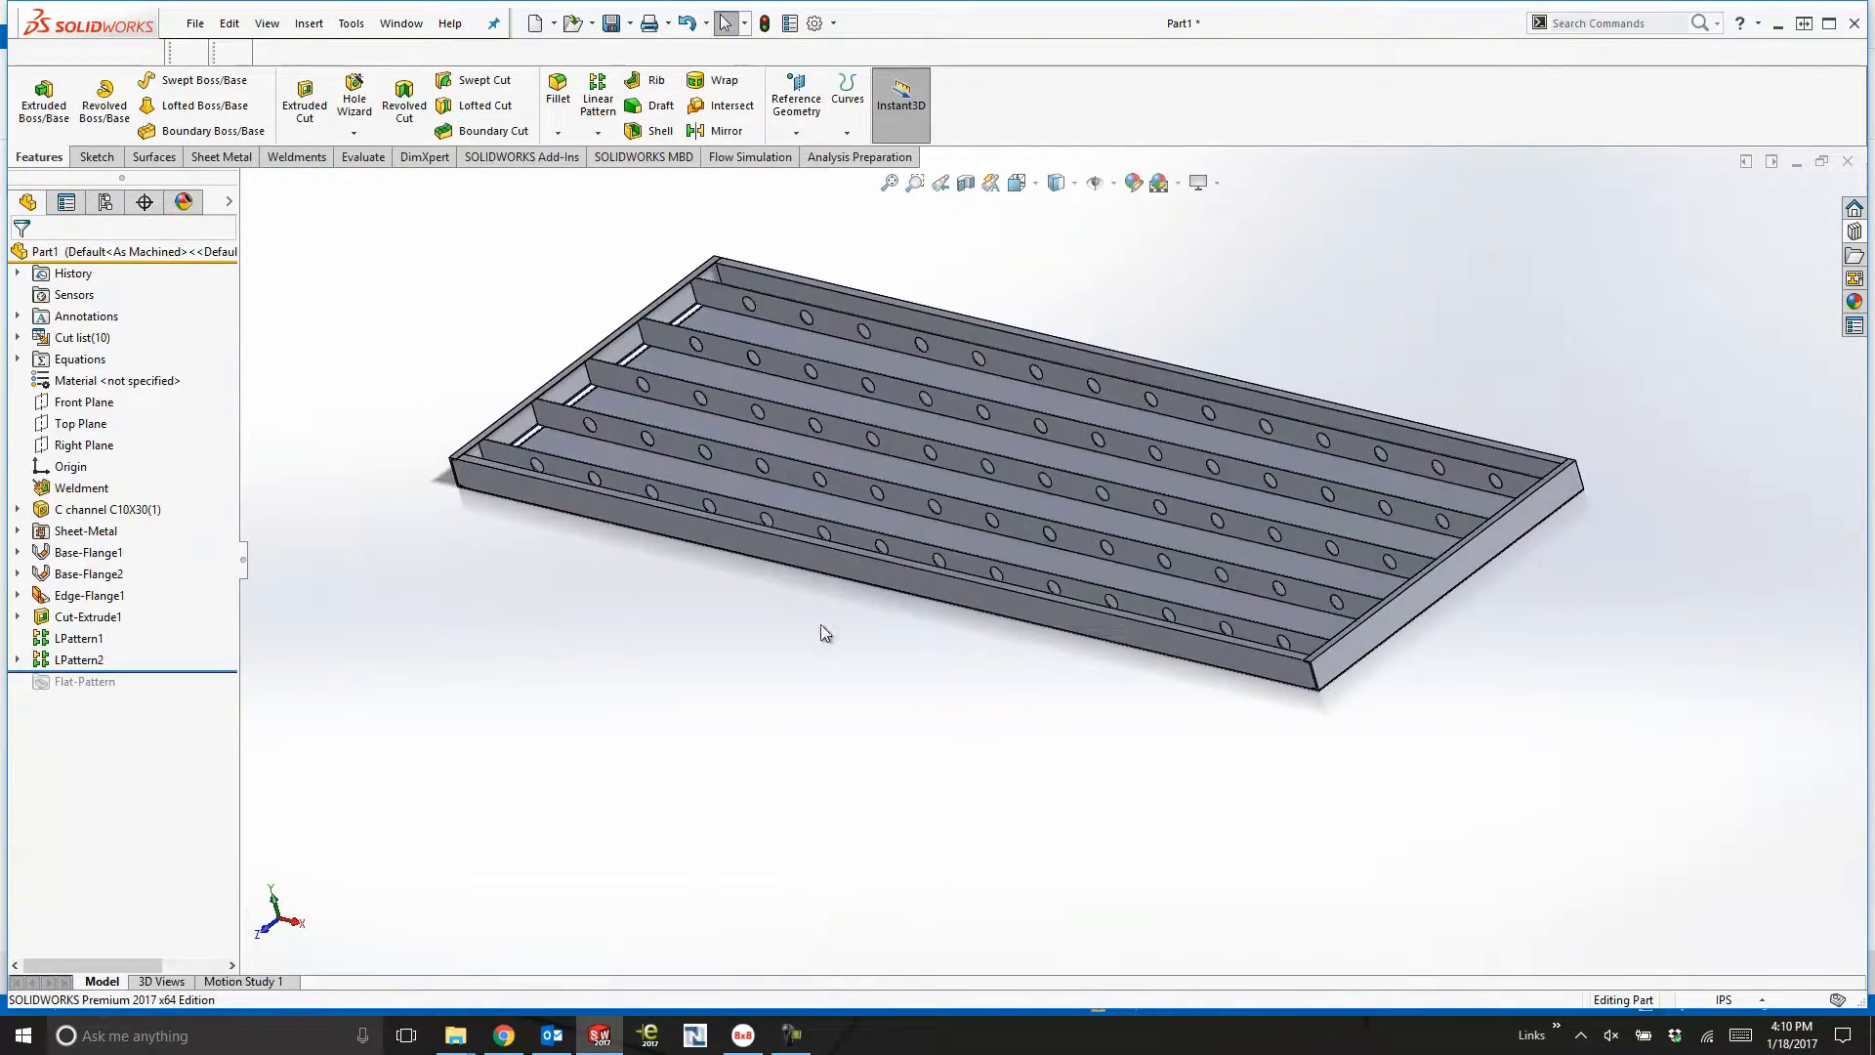
# Sketch a line across the frame's width on the front channel's top face, reaching both long channels.
pyautogui.scroll(-4, 1021, 555)
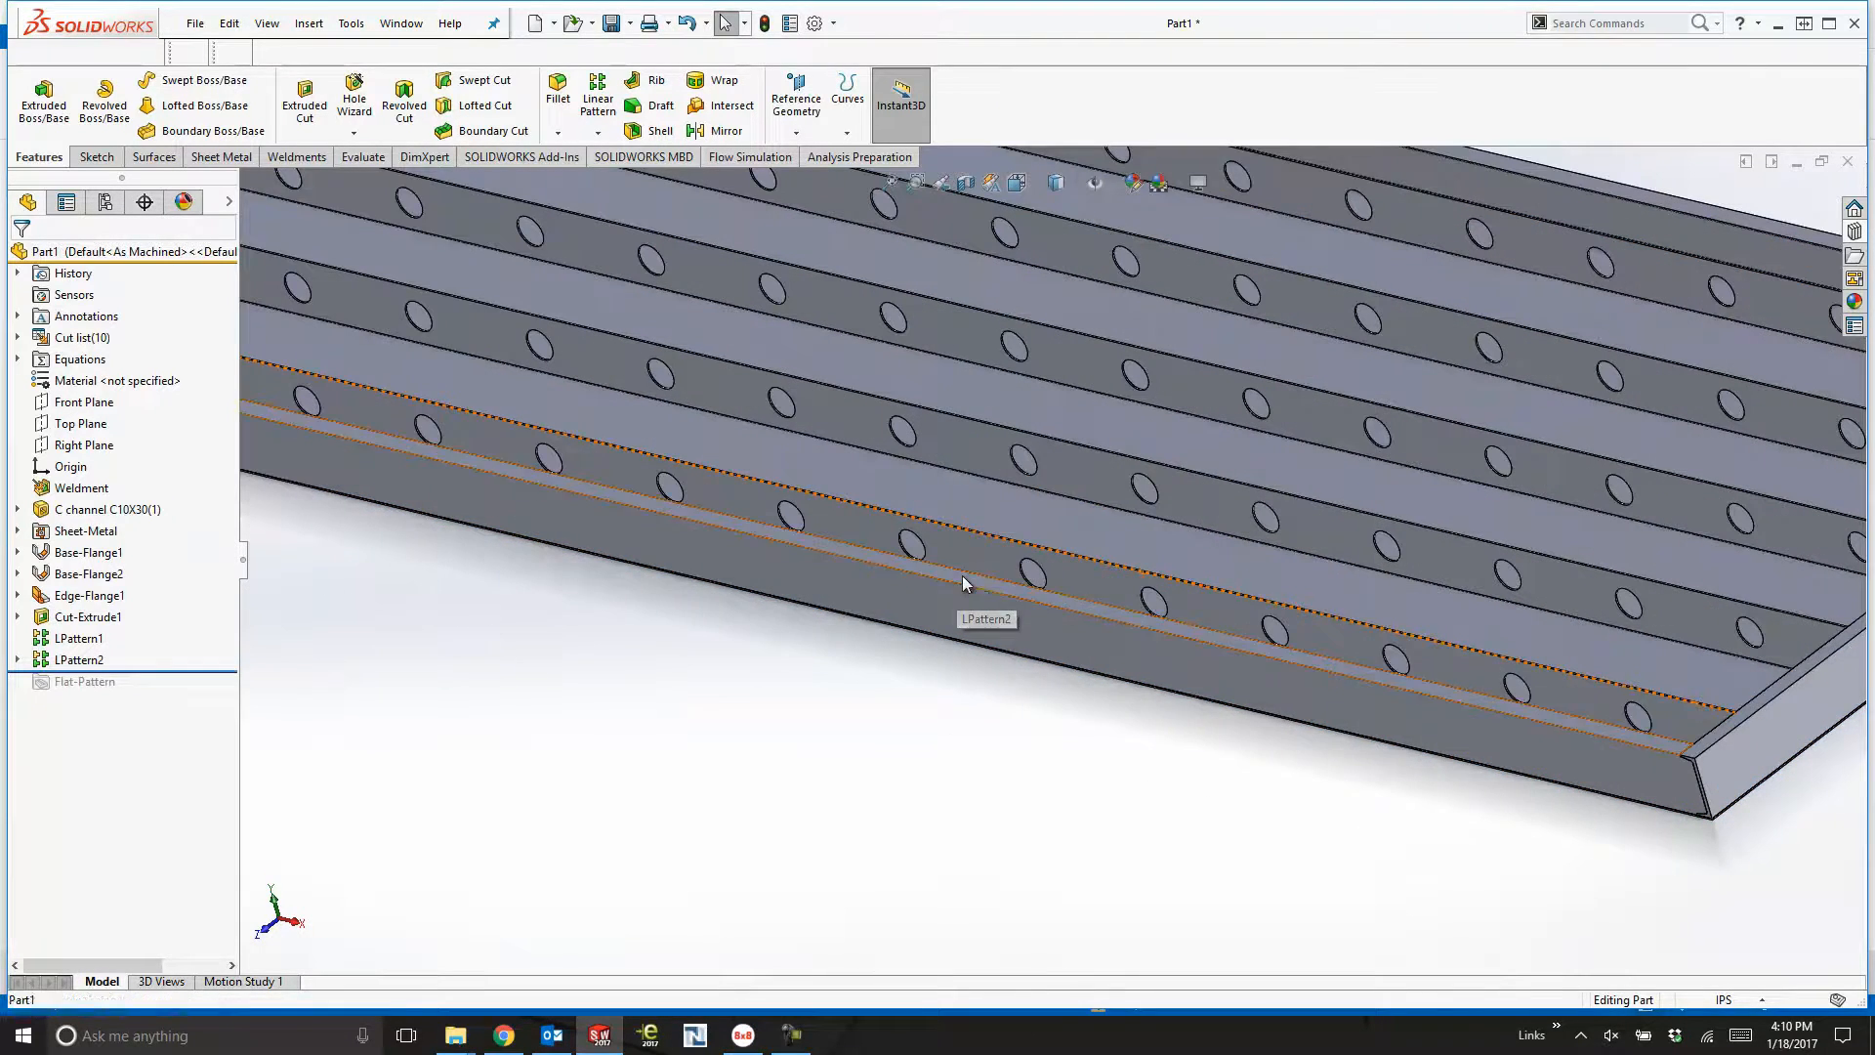
pyautogui.click(963, 576)
pyautogui.click(1048, 521)
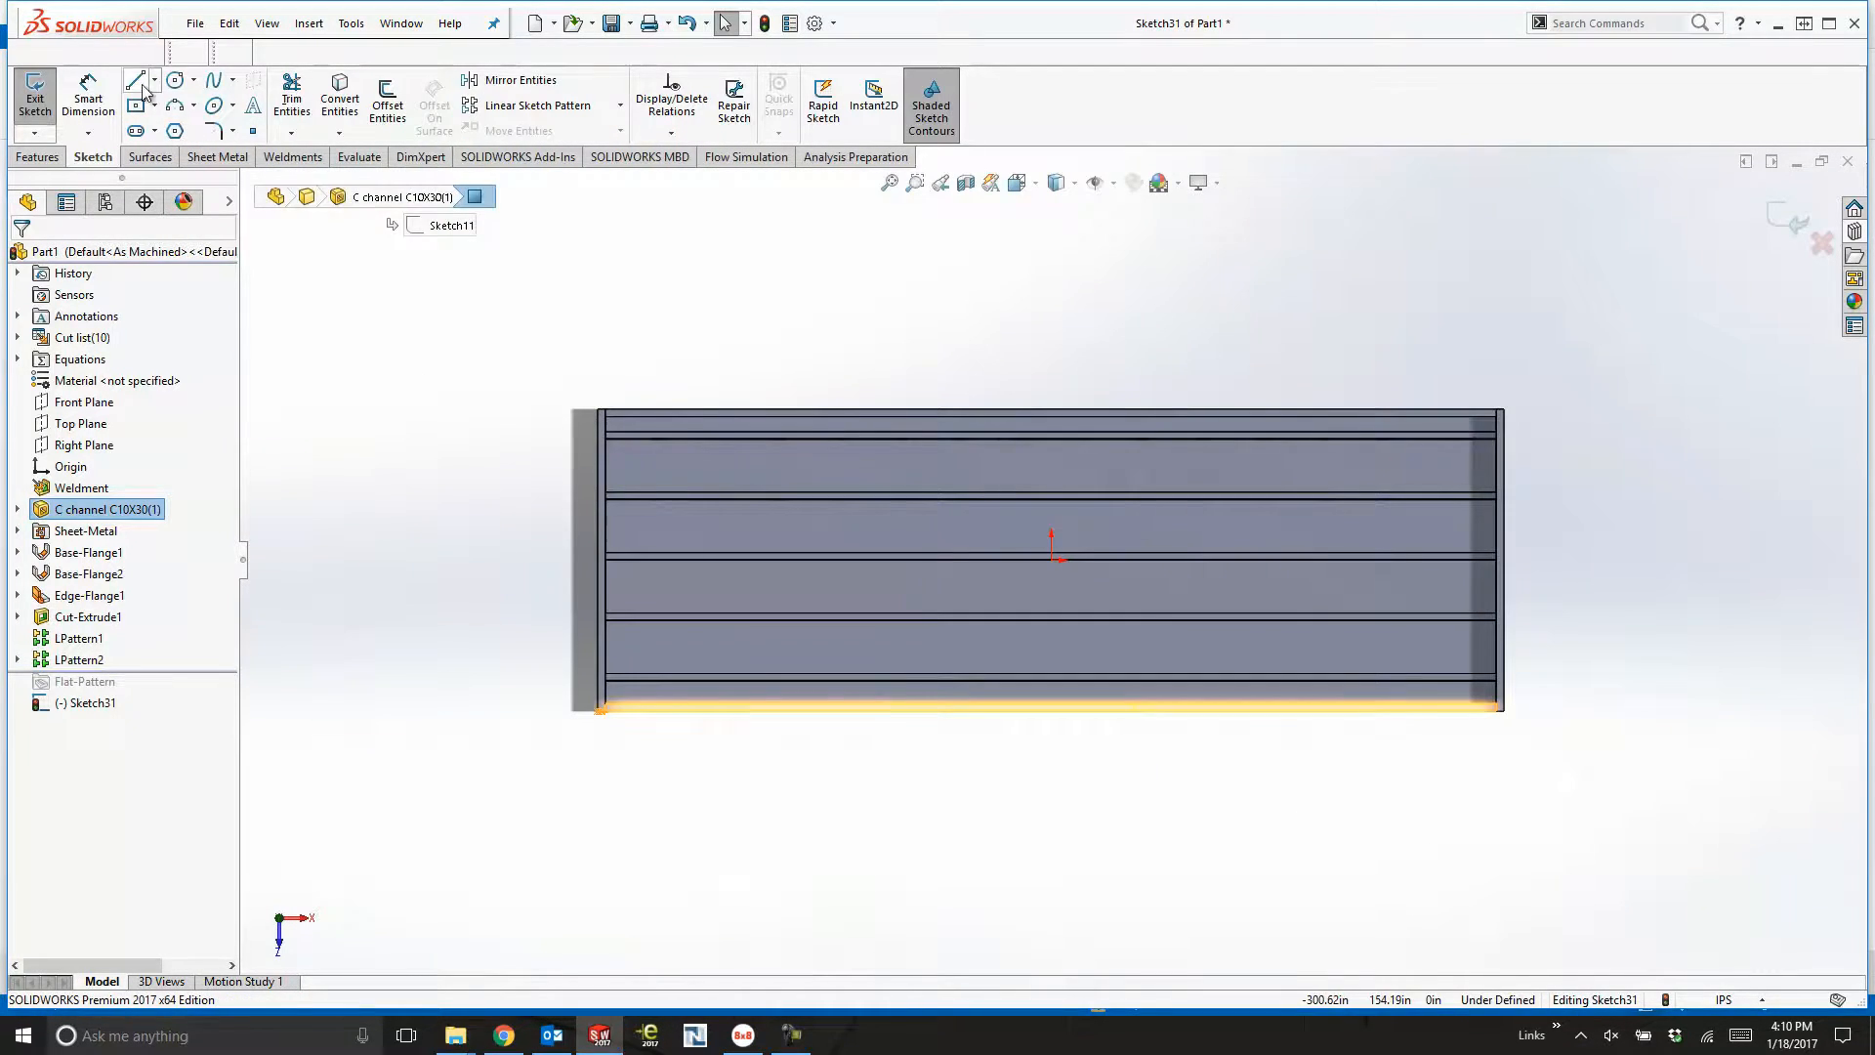
pyautogui.press('l')
pyautogui.click(750, 419)
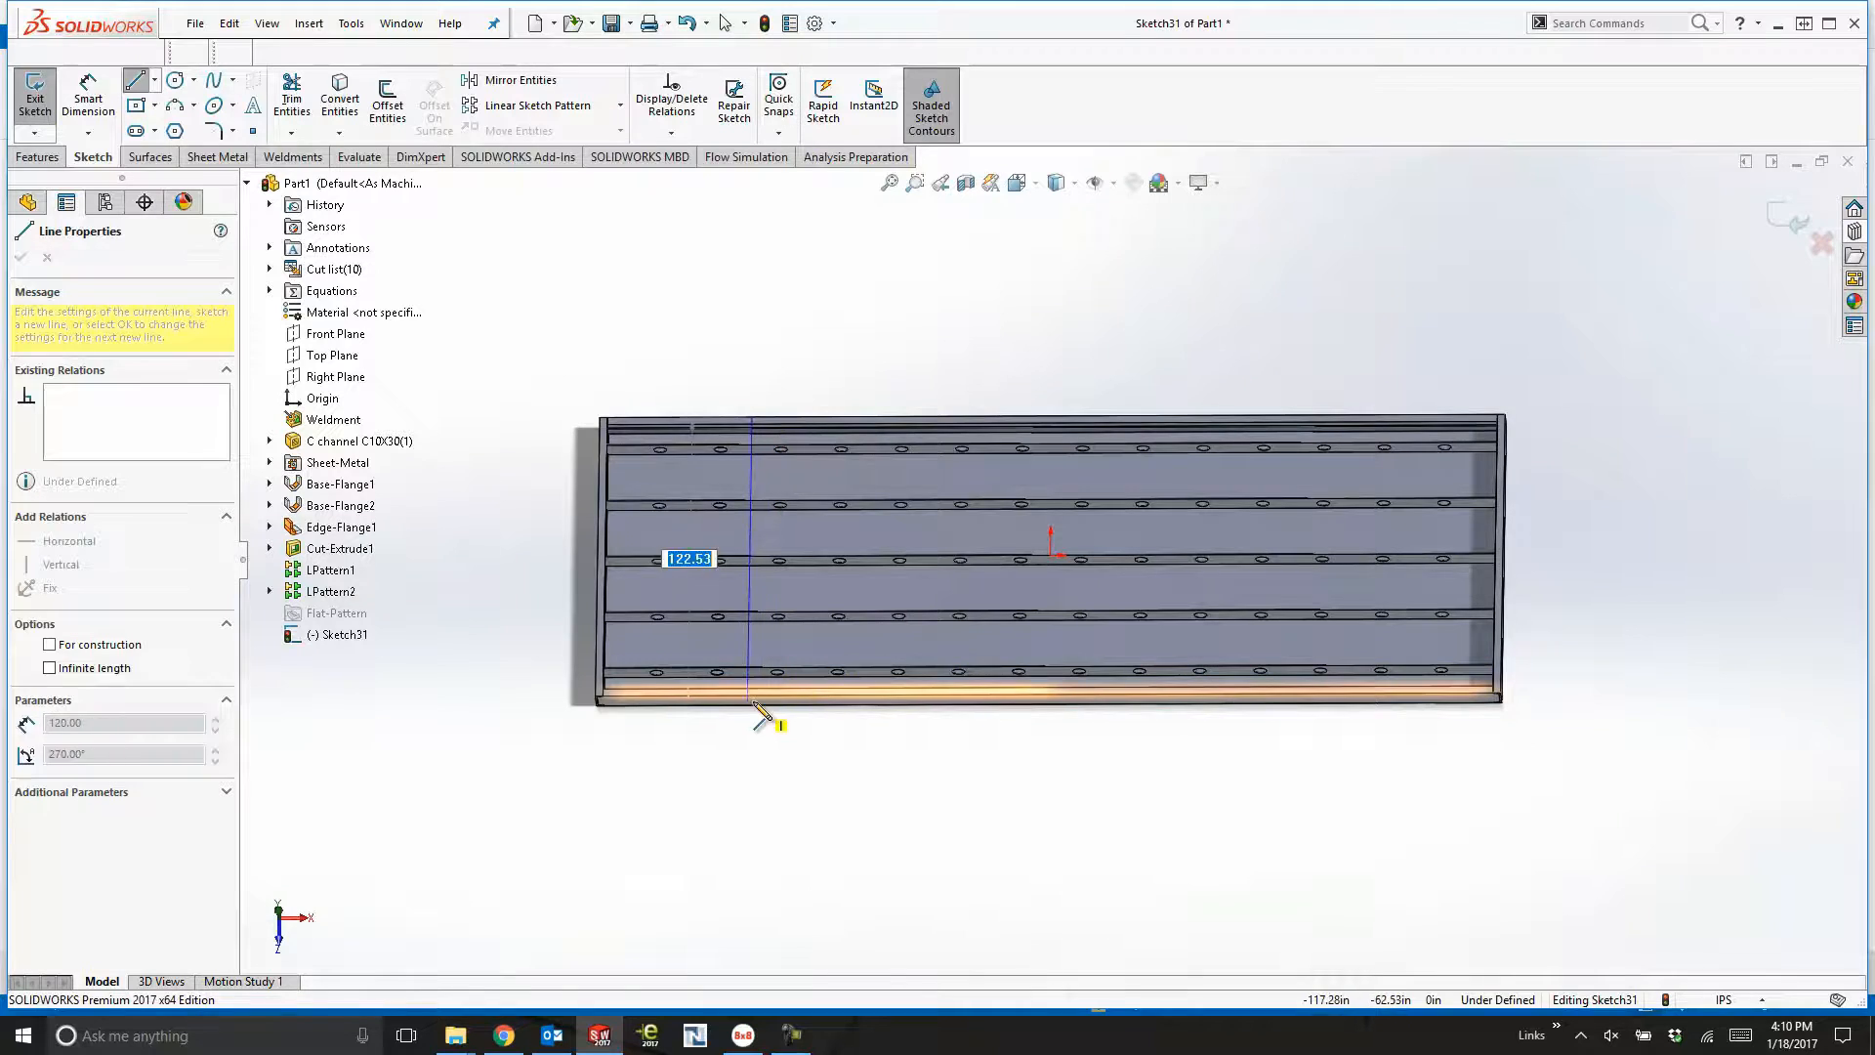
pyautogui.click(748, 694)
pyautogui.press('Escape')
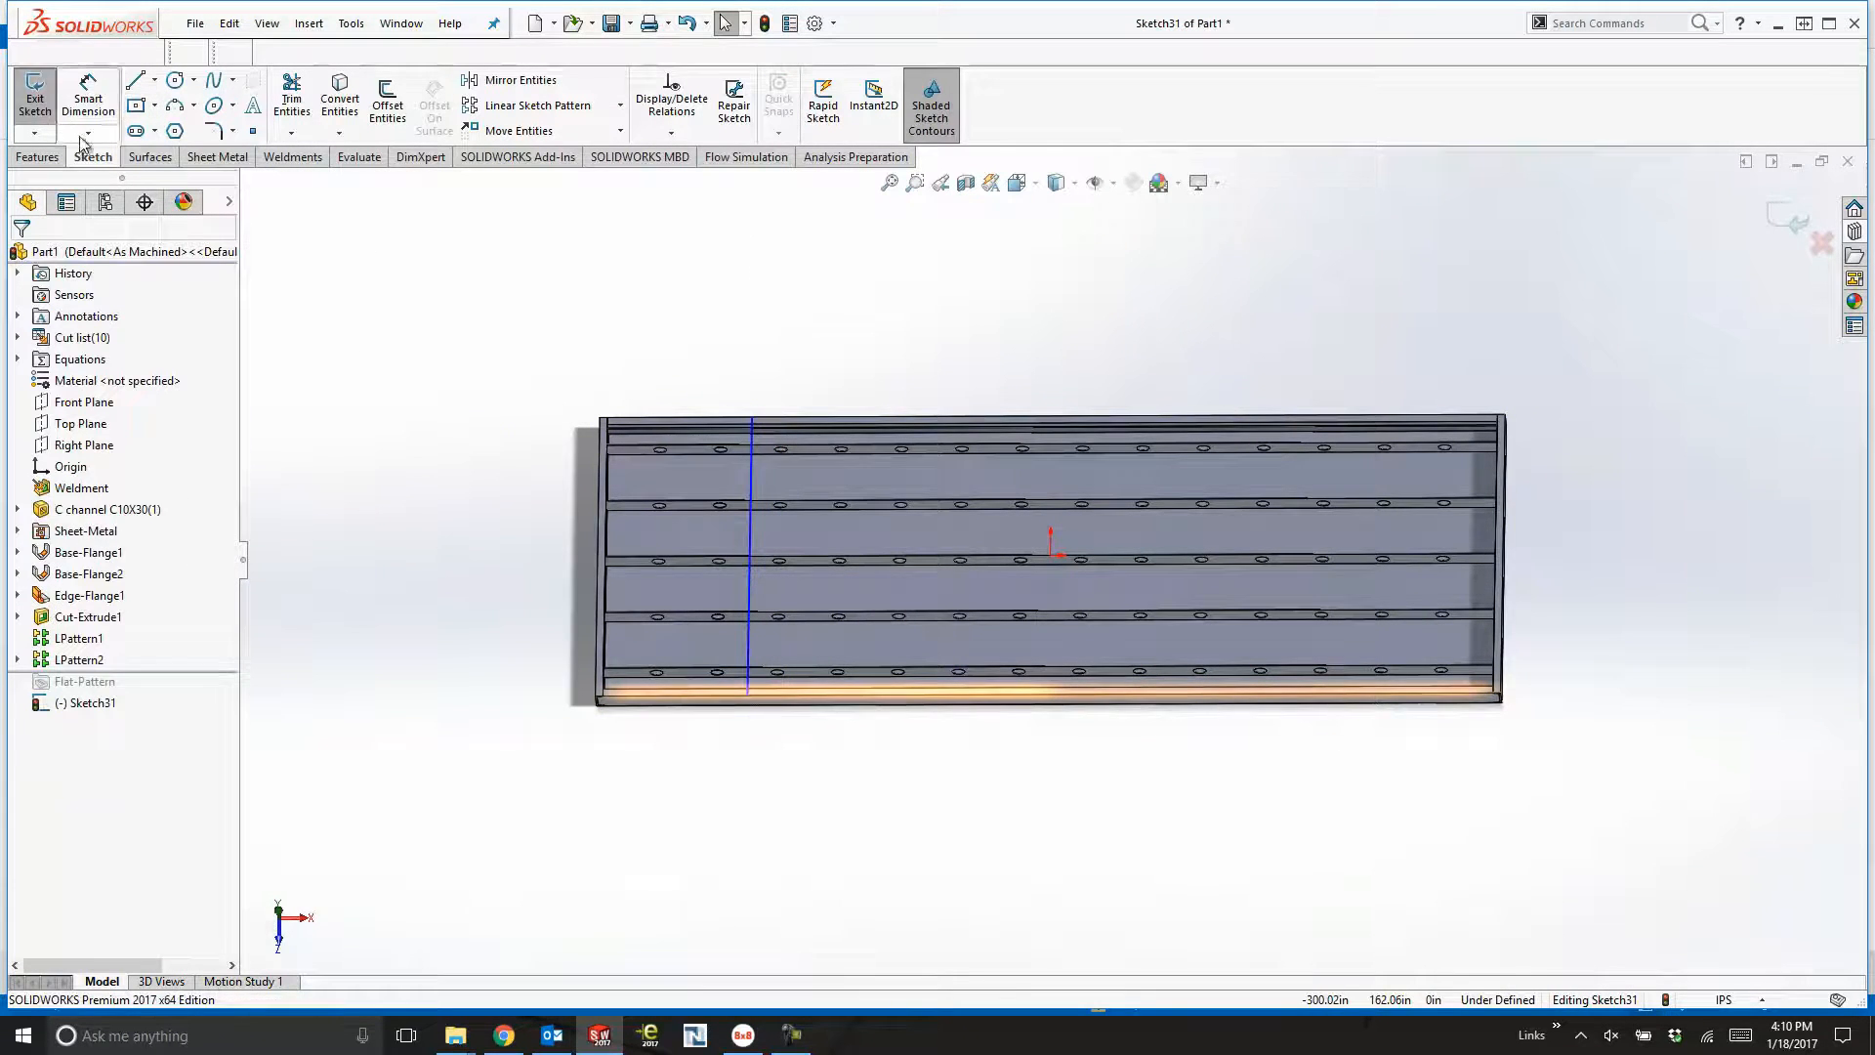
# Dimension the cross line 60 in from the outer left end of the frame.
pyautogui.click(602, 454)
pyautogui.click(688, 384)
pyautogui.write('60')
pyautogui.press('Return')
pyautogui.click(664, 252)
# Set up a structural member with the ansi inch standard, type Pipe (standard, S40) and size P3.
pyautogui.click(37, 156)
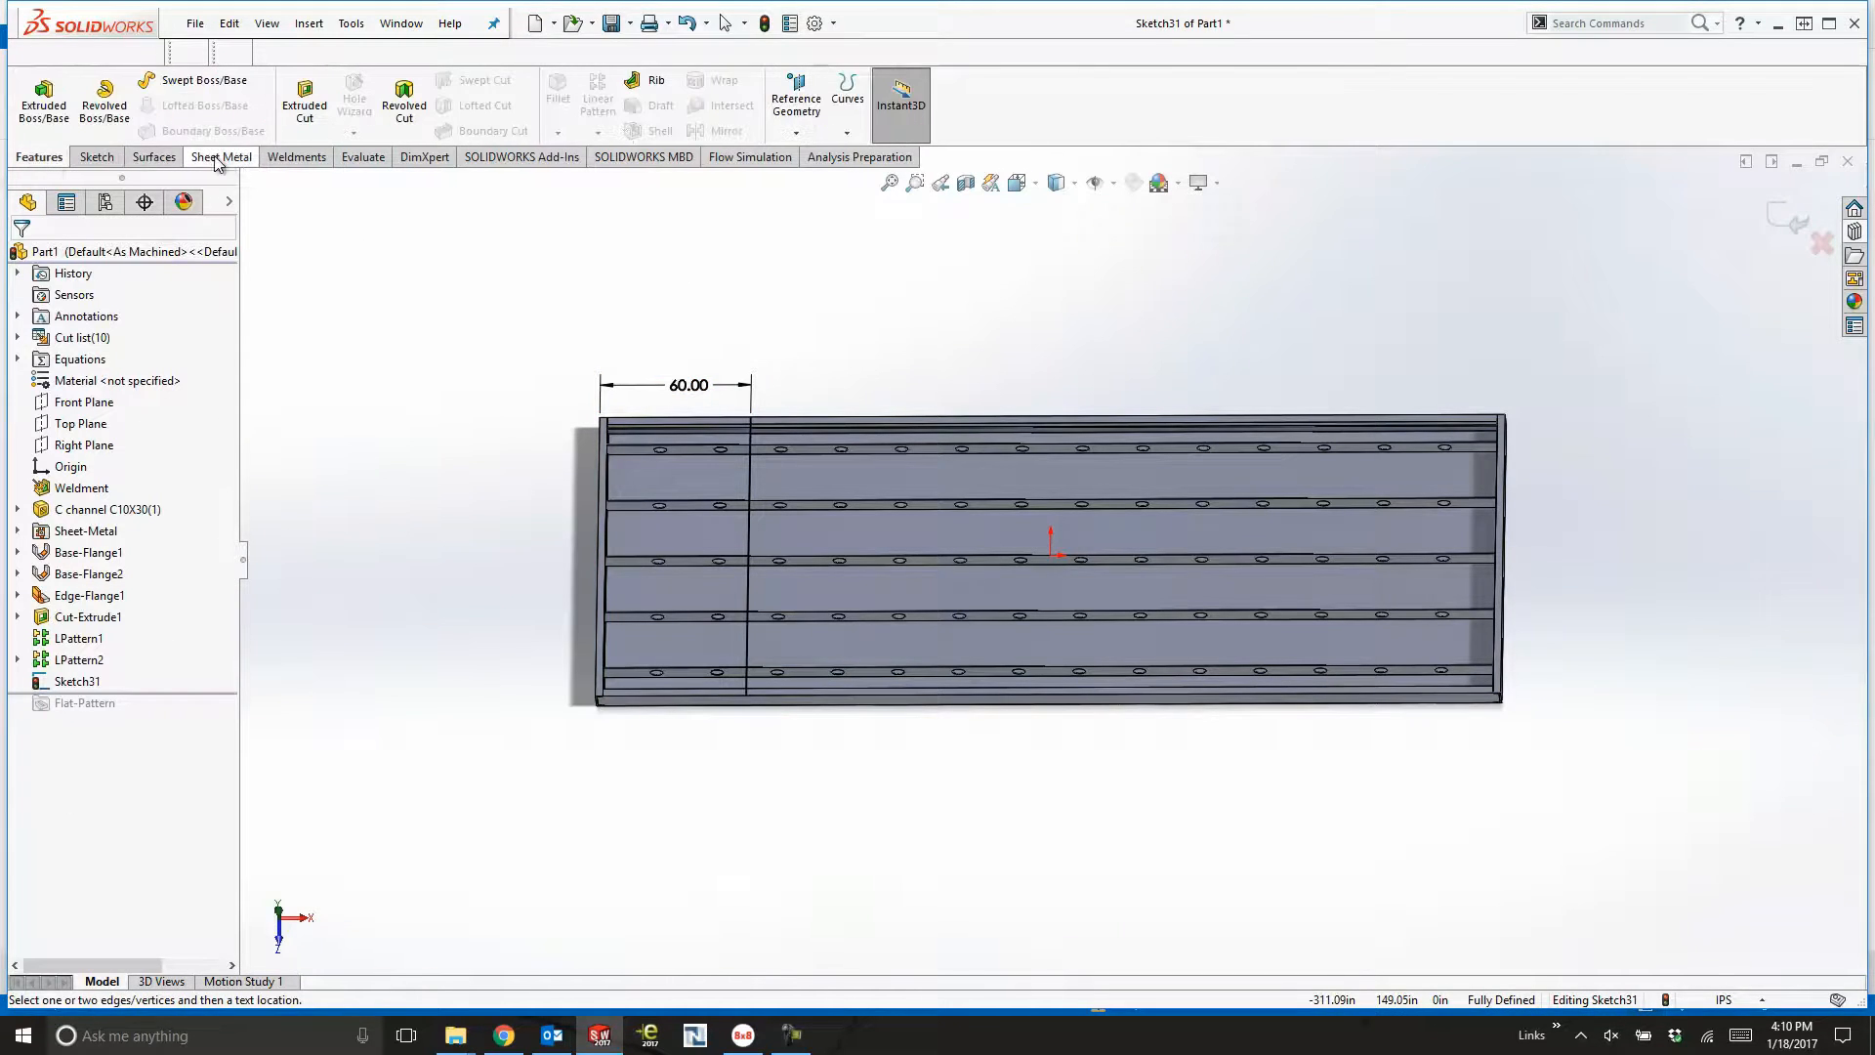
pyautogui.click(295, 159)
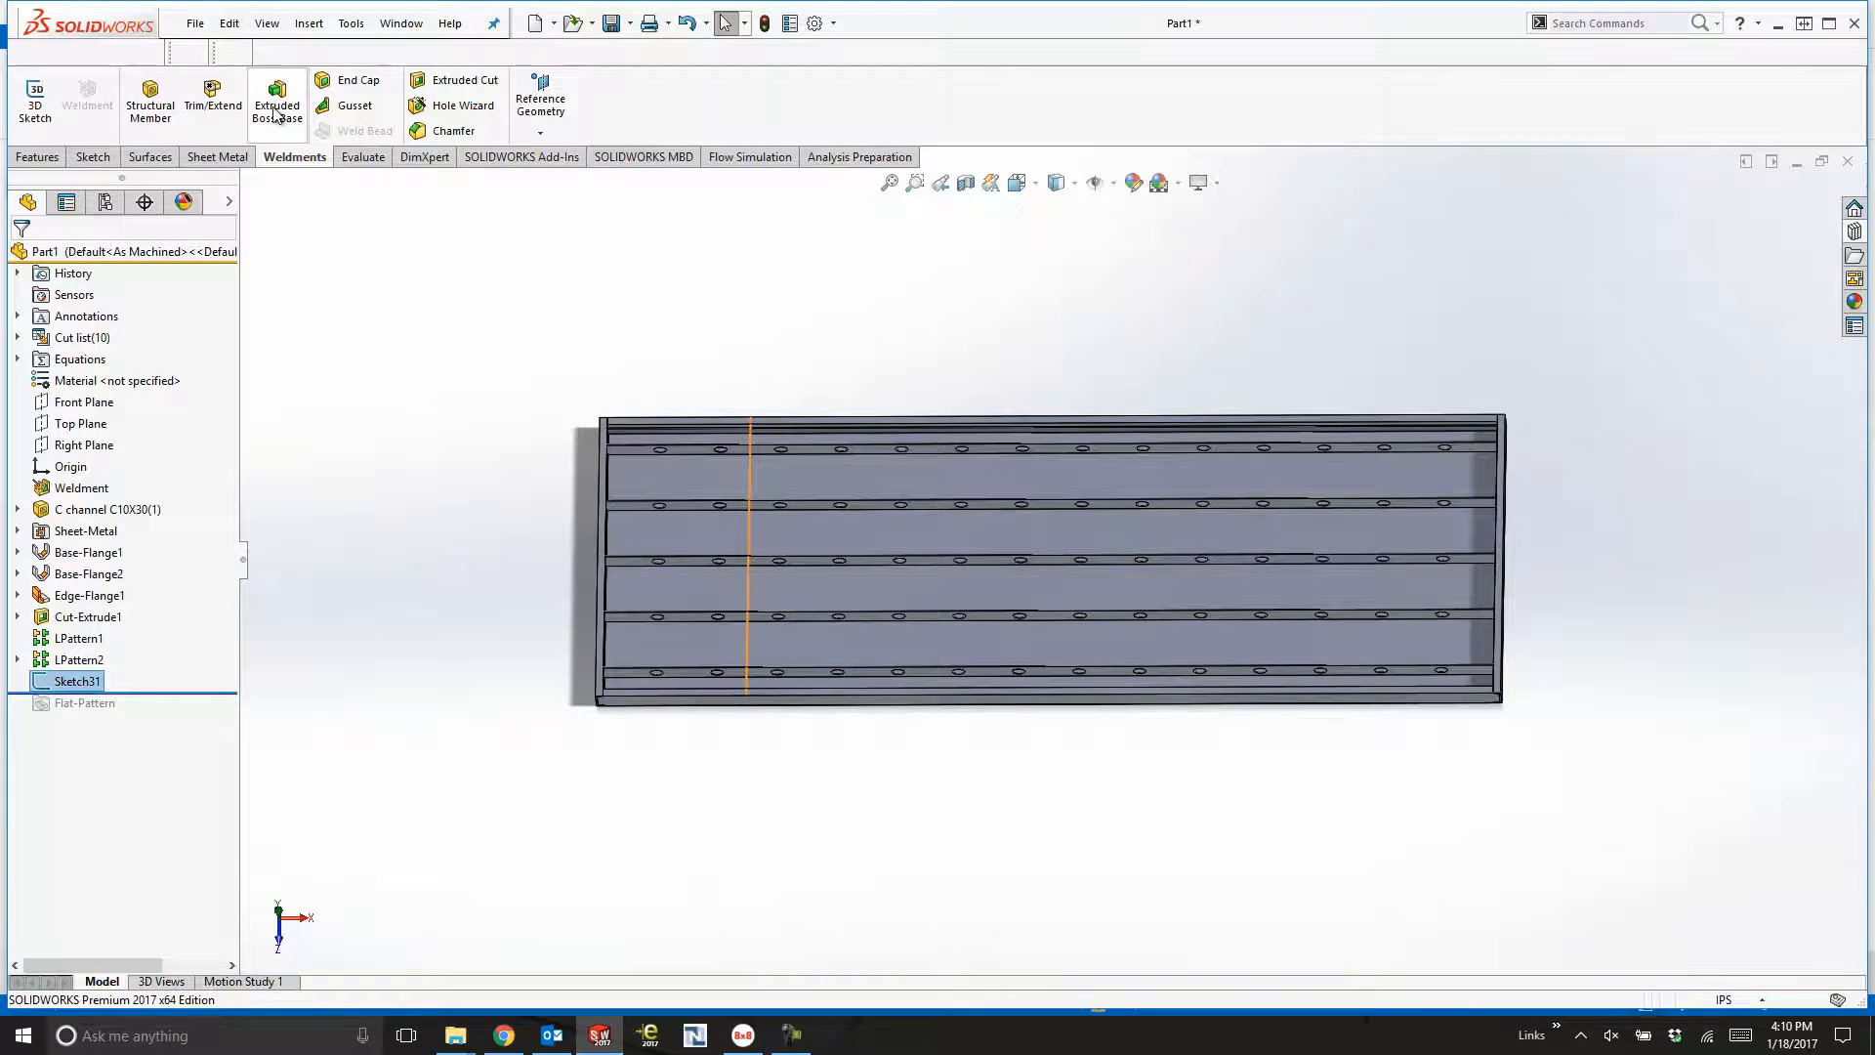
pyautogui.click(88, 381)
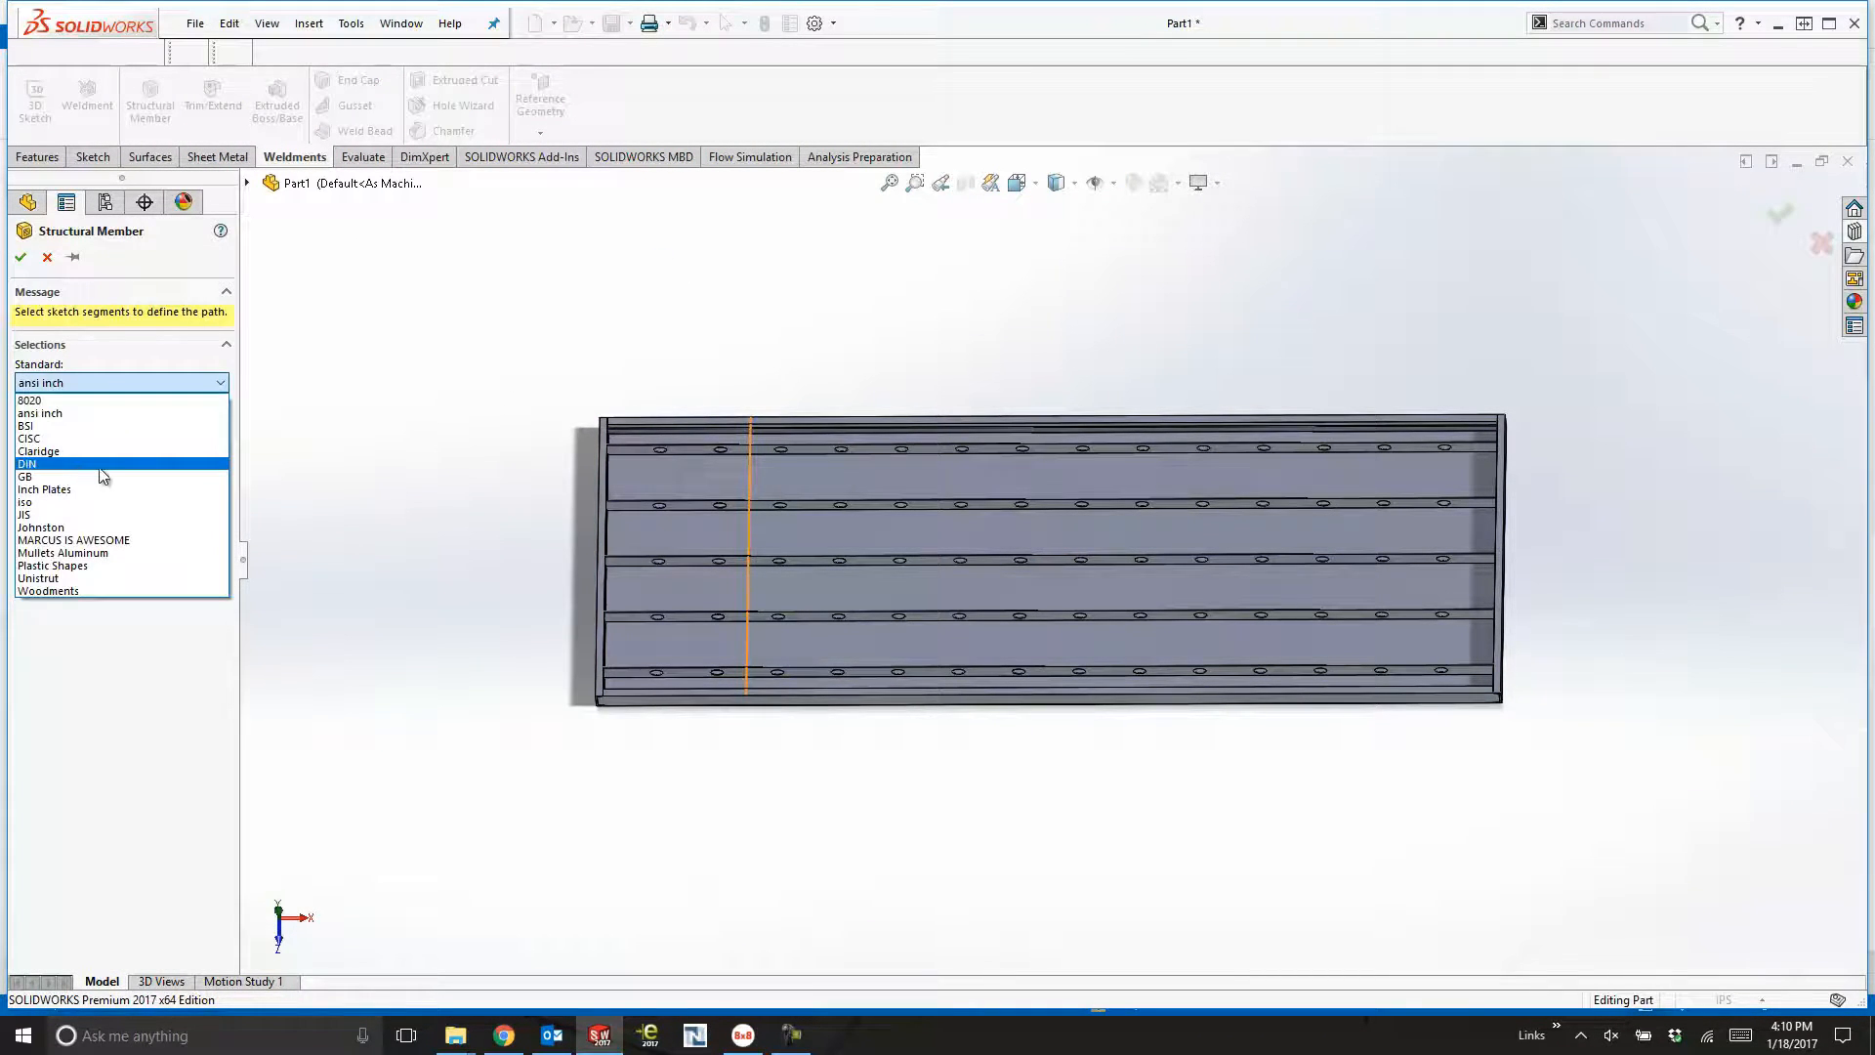
pyautogui.click(86, 414)
pyautogui.click(86, 425)
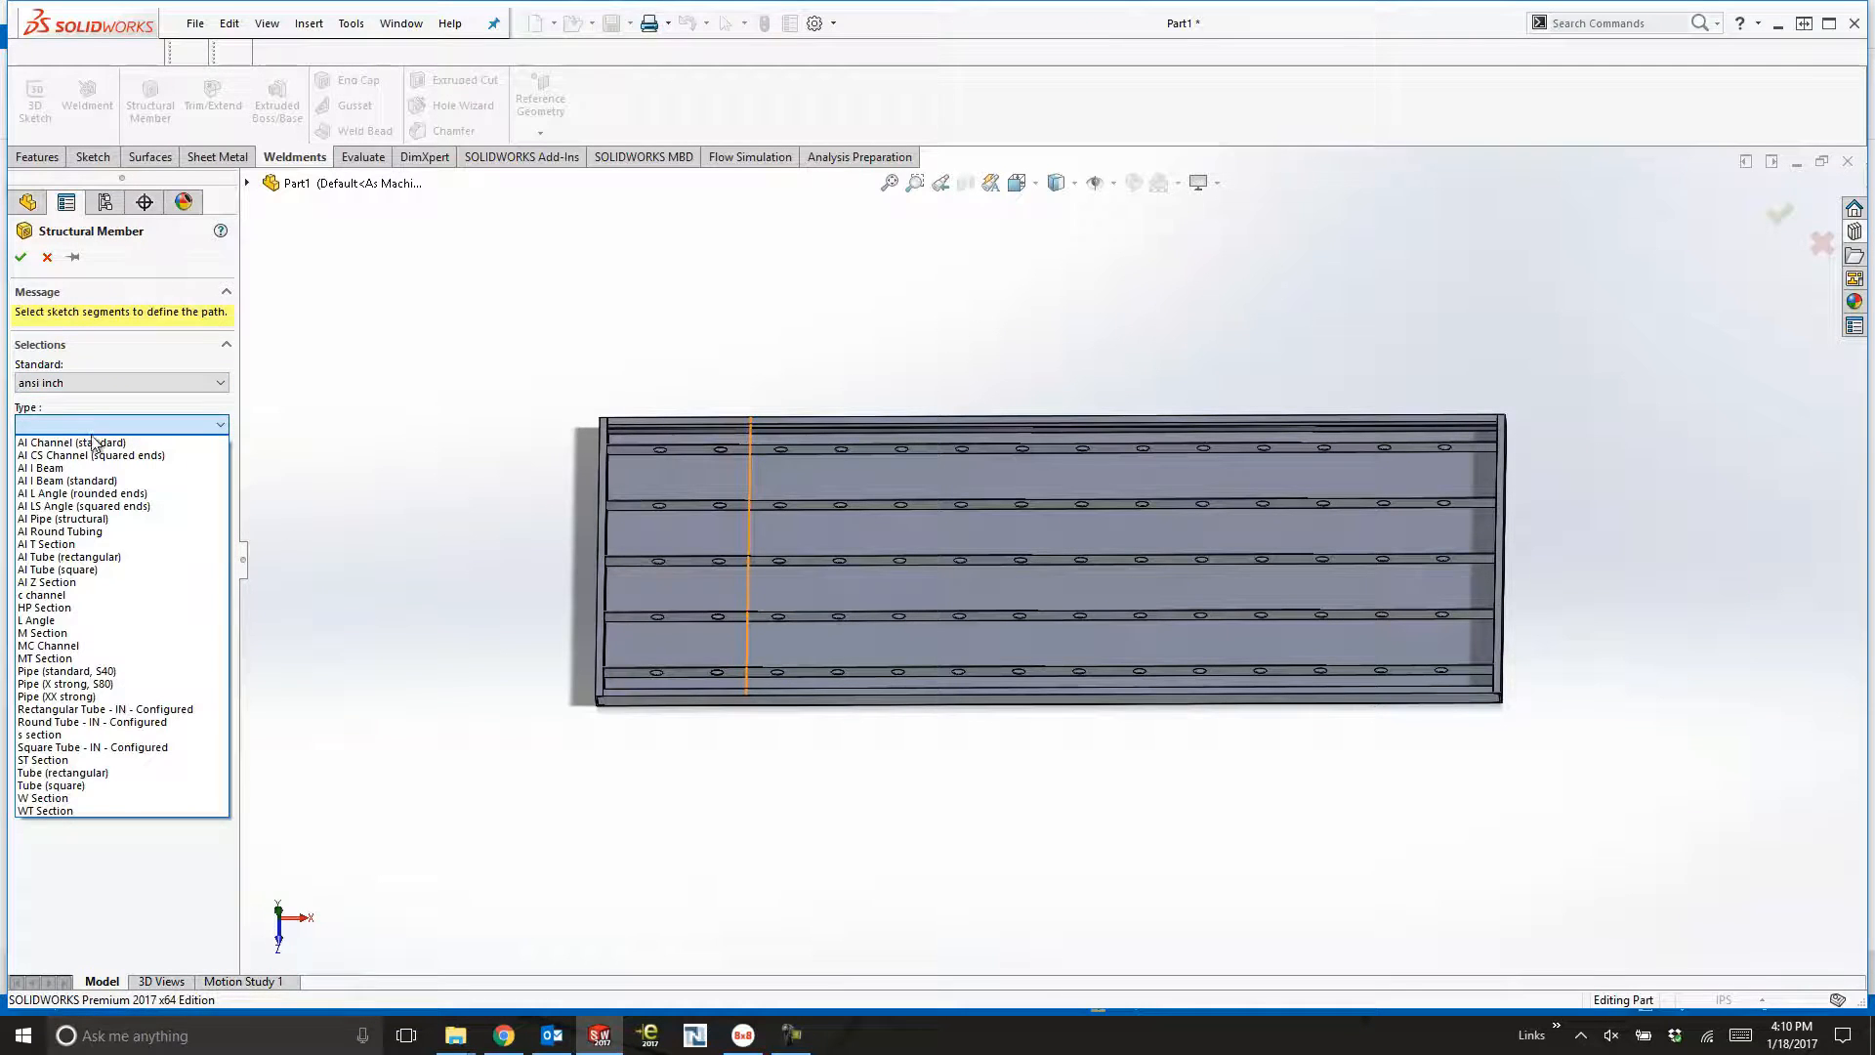
pyautogui.click(79, 671)
pyautogui.click(113, 467)
pyautogui.click(102, 610)
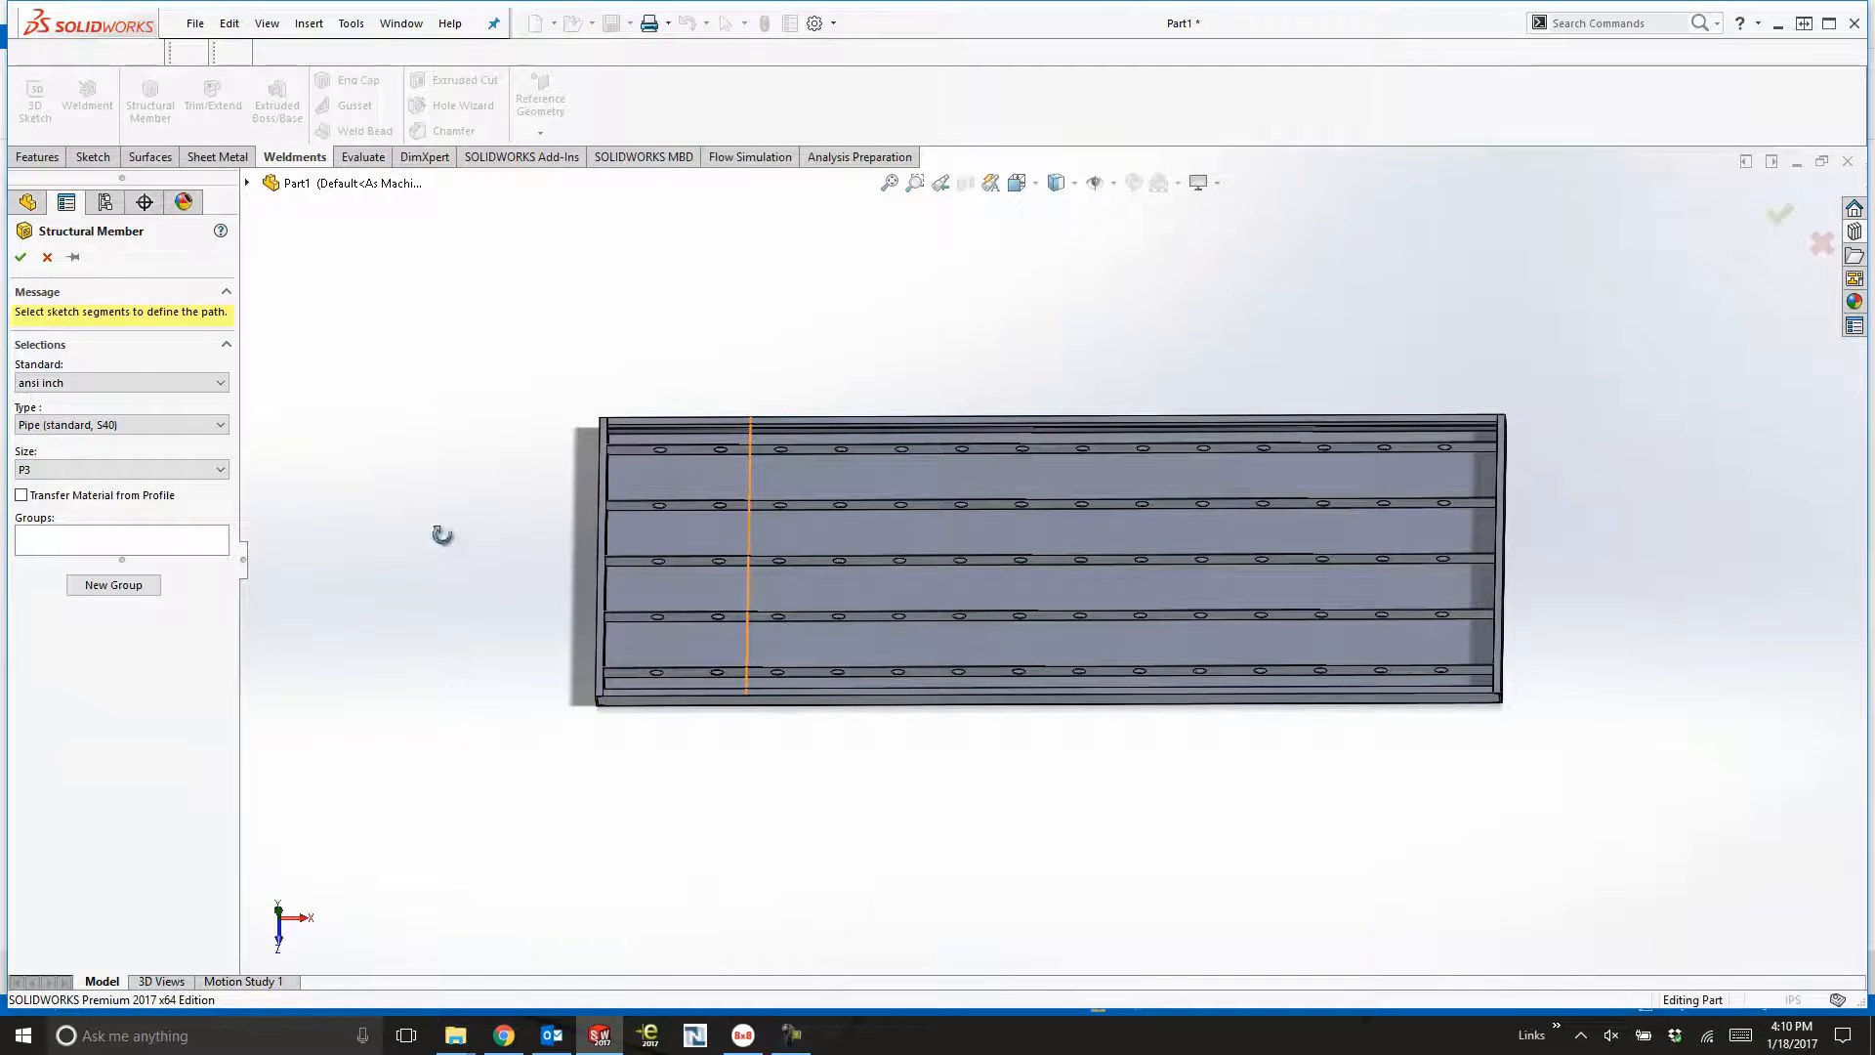
# Create the pipe member along the sketched cross line.
pyautogui.moveTo(441, 534); pyautogui.dragTo(494, 563, button='middle')
pyautogui.click(750, 572)
pyautogui.moveTo(793, 513)
pyautogui.mouseDown(button='middle')
pyautogui.moveTo(807, 436)
pyautogui.moveTo(787, 437)
pyautogui.mouseUp(button='middle')
pyautogui.scroll(-10, 762, 469)
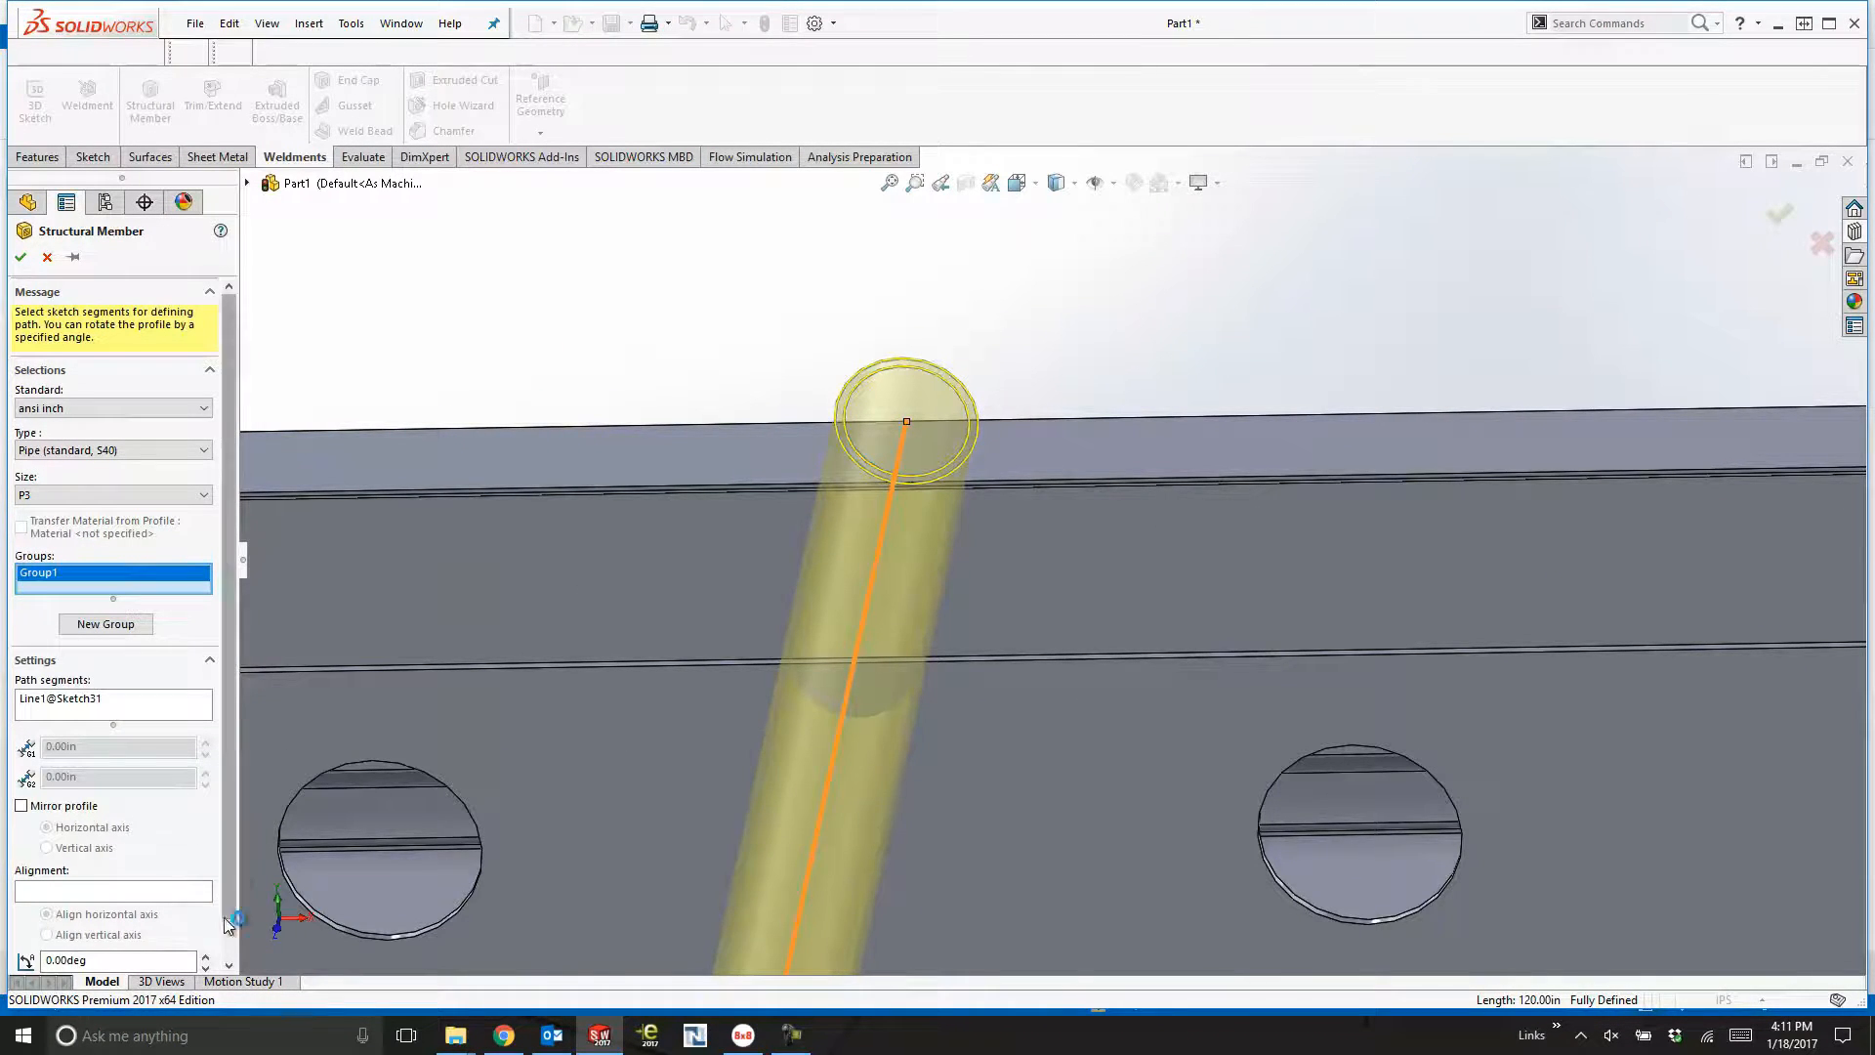
pyautogui.scroll(-8, 960, 363)
pyautogui.click(20, 258)
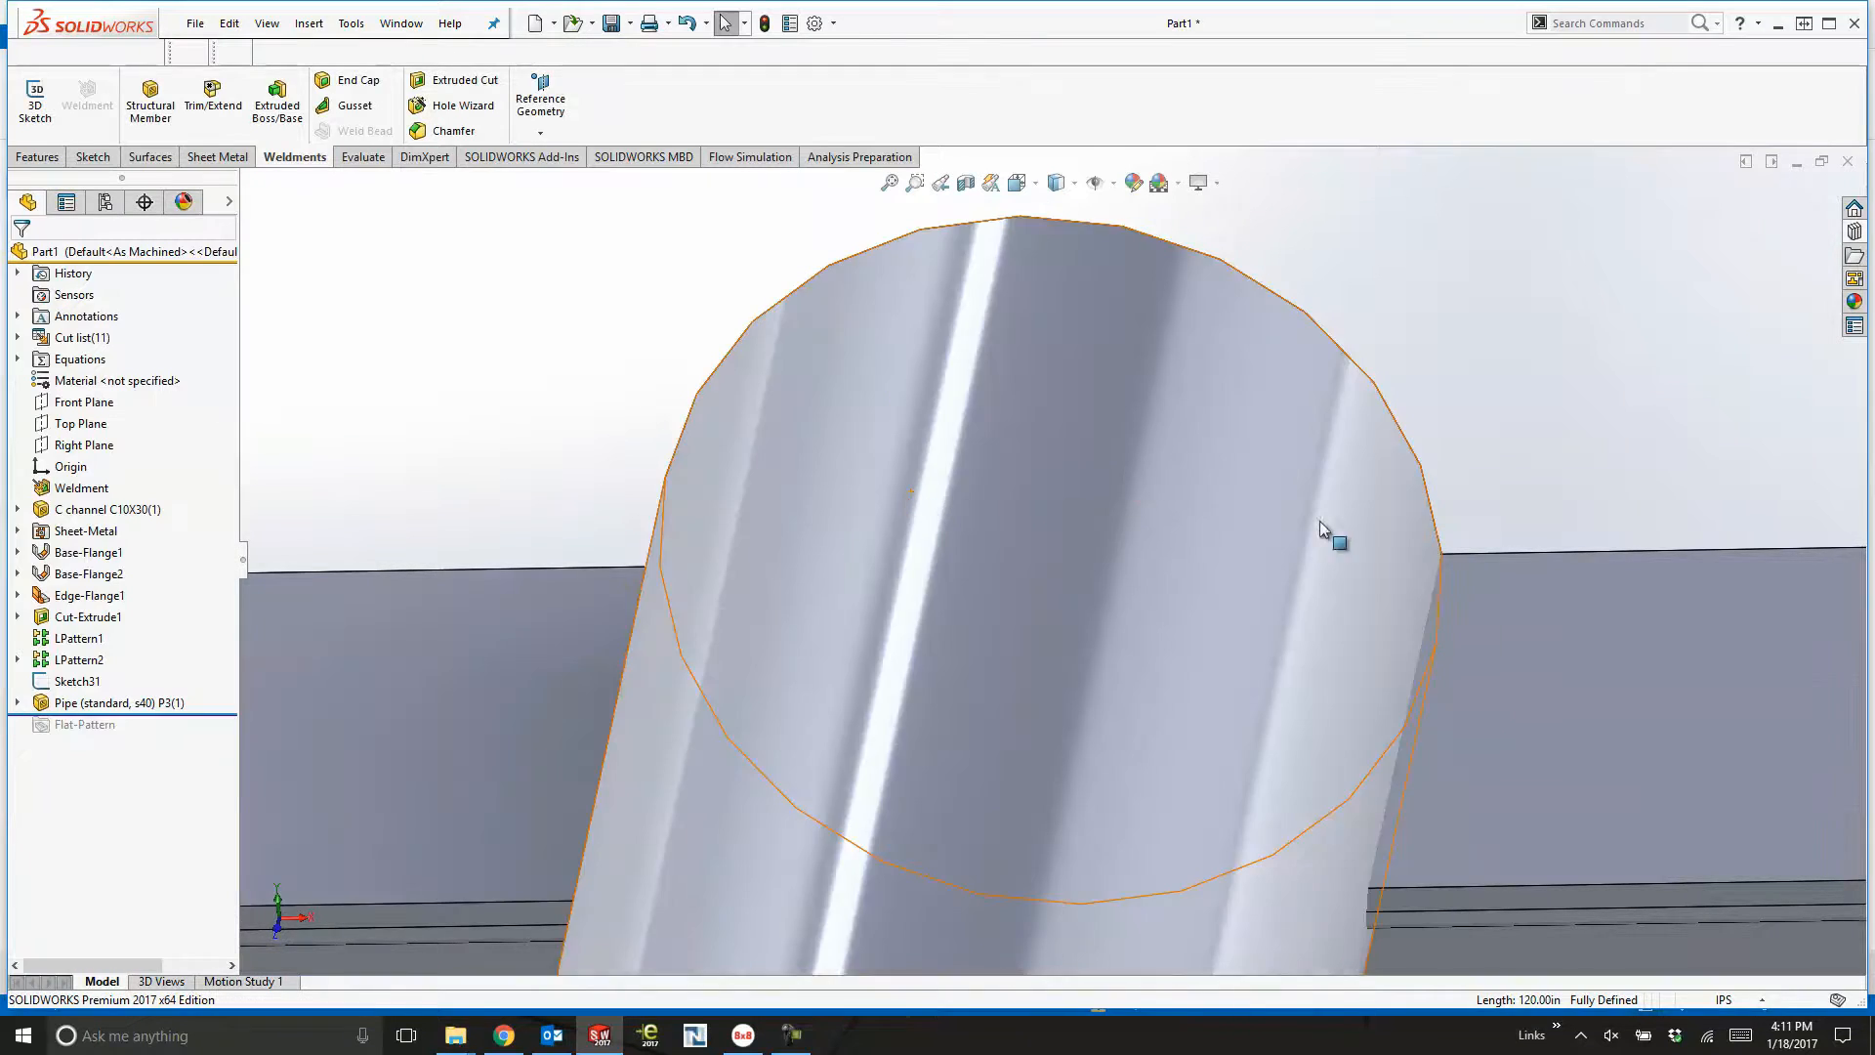
# Use Move/Copy Body to place a copy of the pipe lower along the Y axis.
pyautogui.scroll(10, 1320, 519)
pyautogui.write('smove')
pyautogui.click(1612, 55)
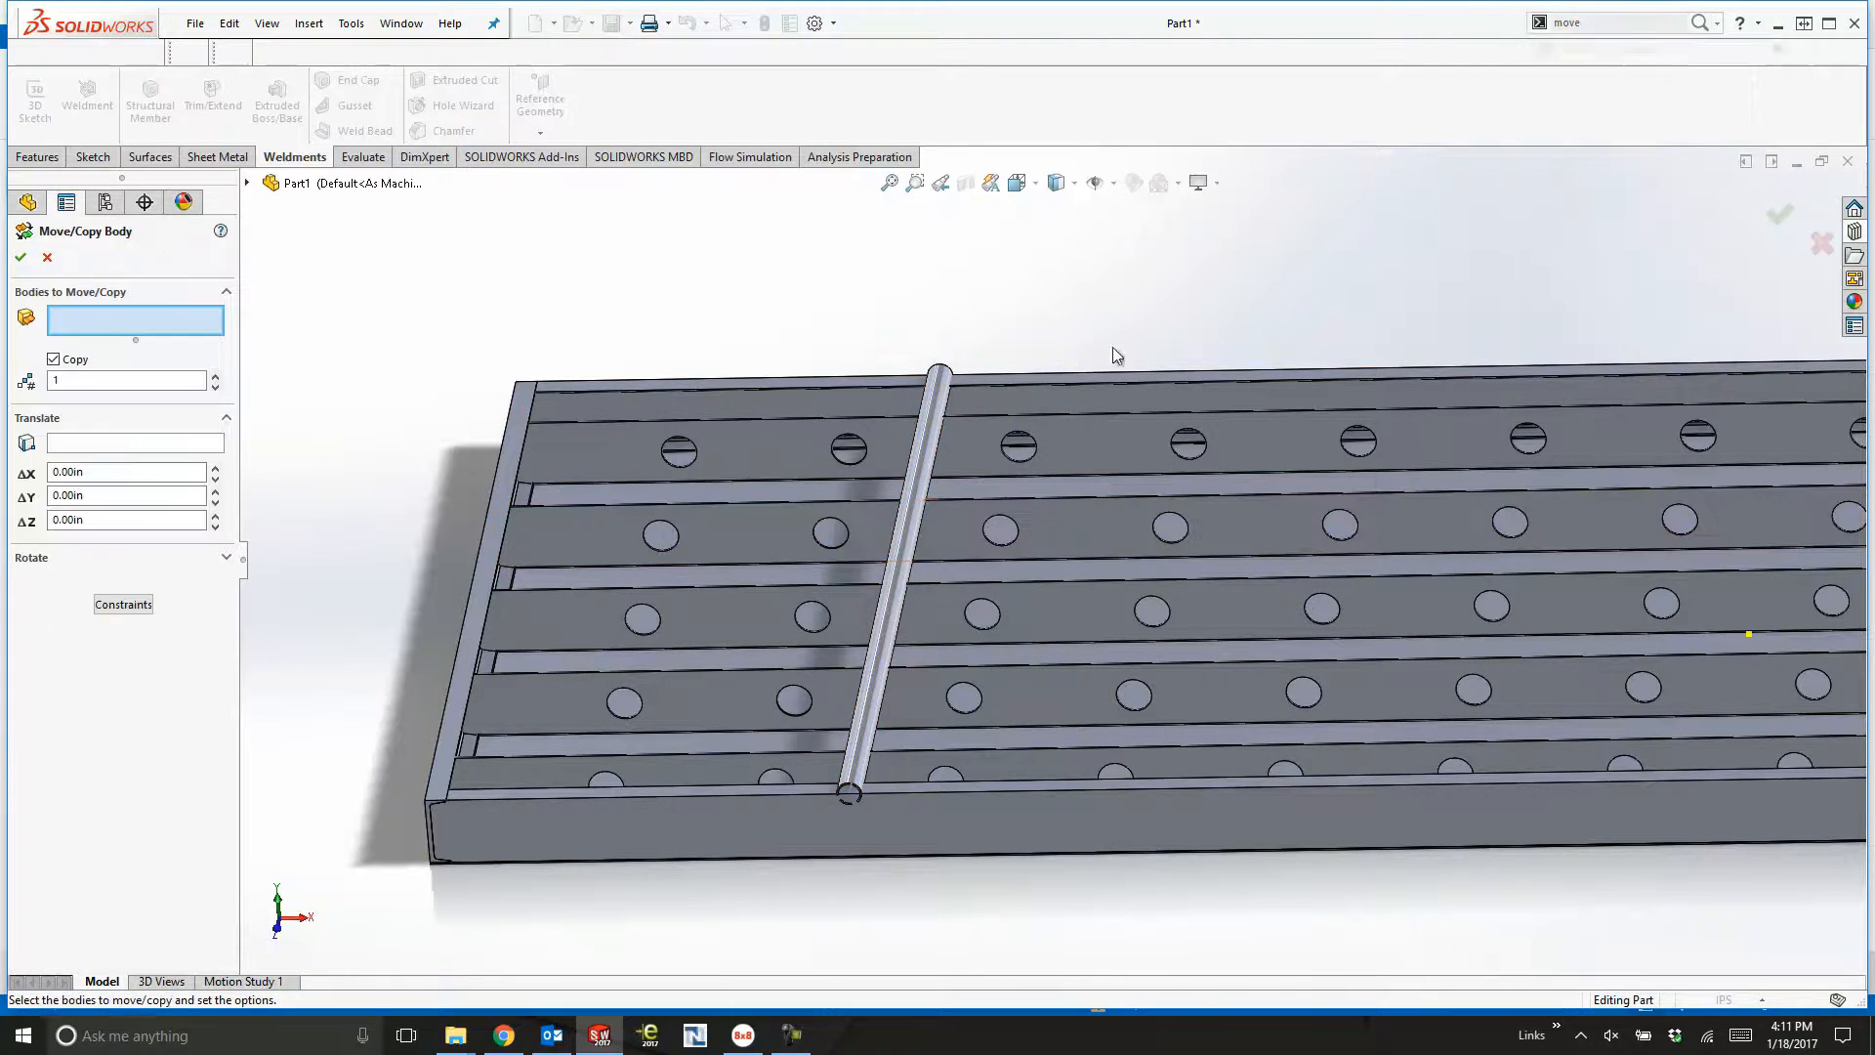
pyautogui.click(940, 420)
pyautogui.moveTo(891, 502); pyautogui.dragTo(893, 522)
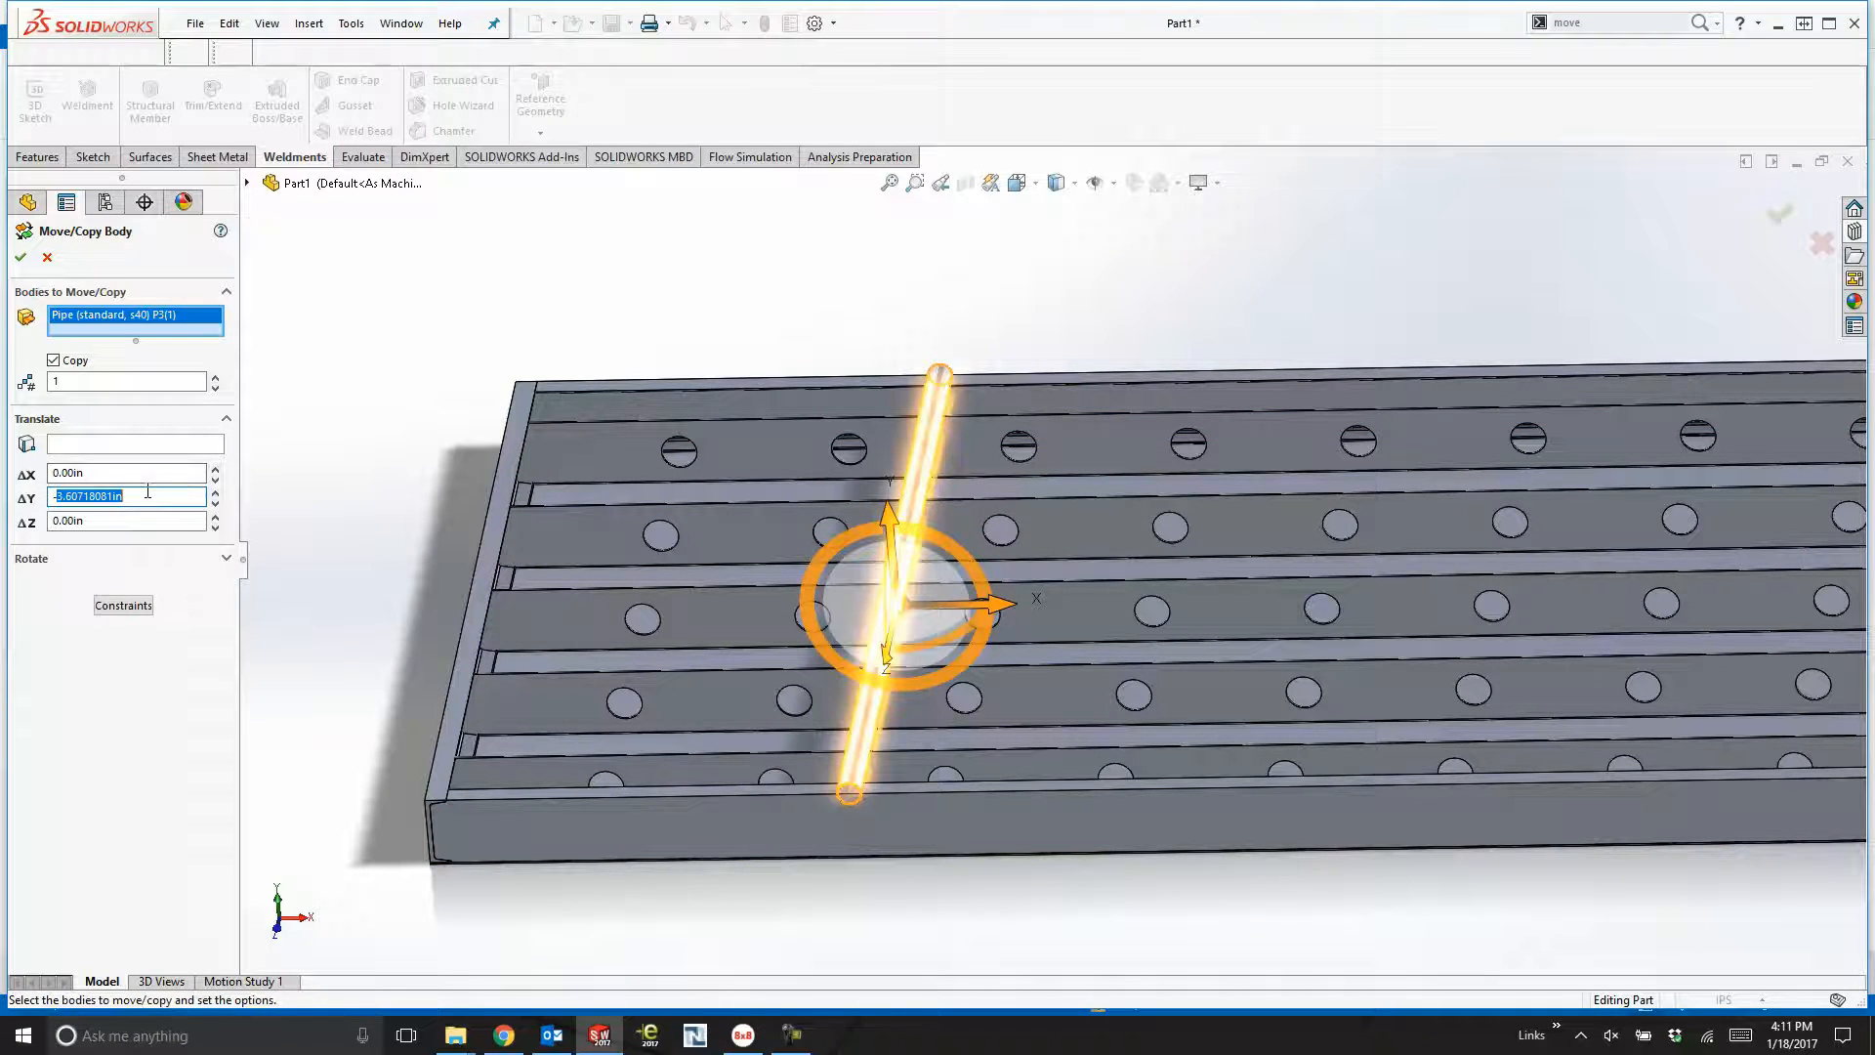
pyautogui.press('Return')
# Edit the pipe's move feature to turn off Copy, so the original pipe itself is moved.
pyautogui.click(92, 721)
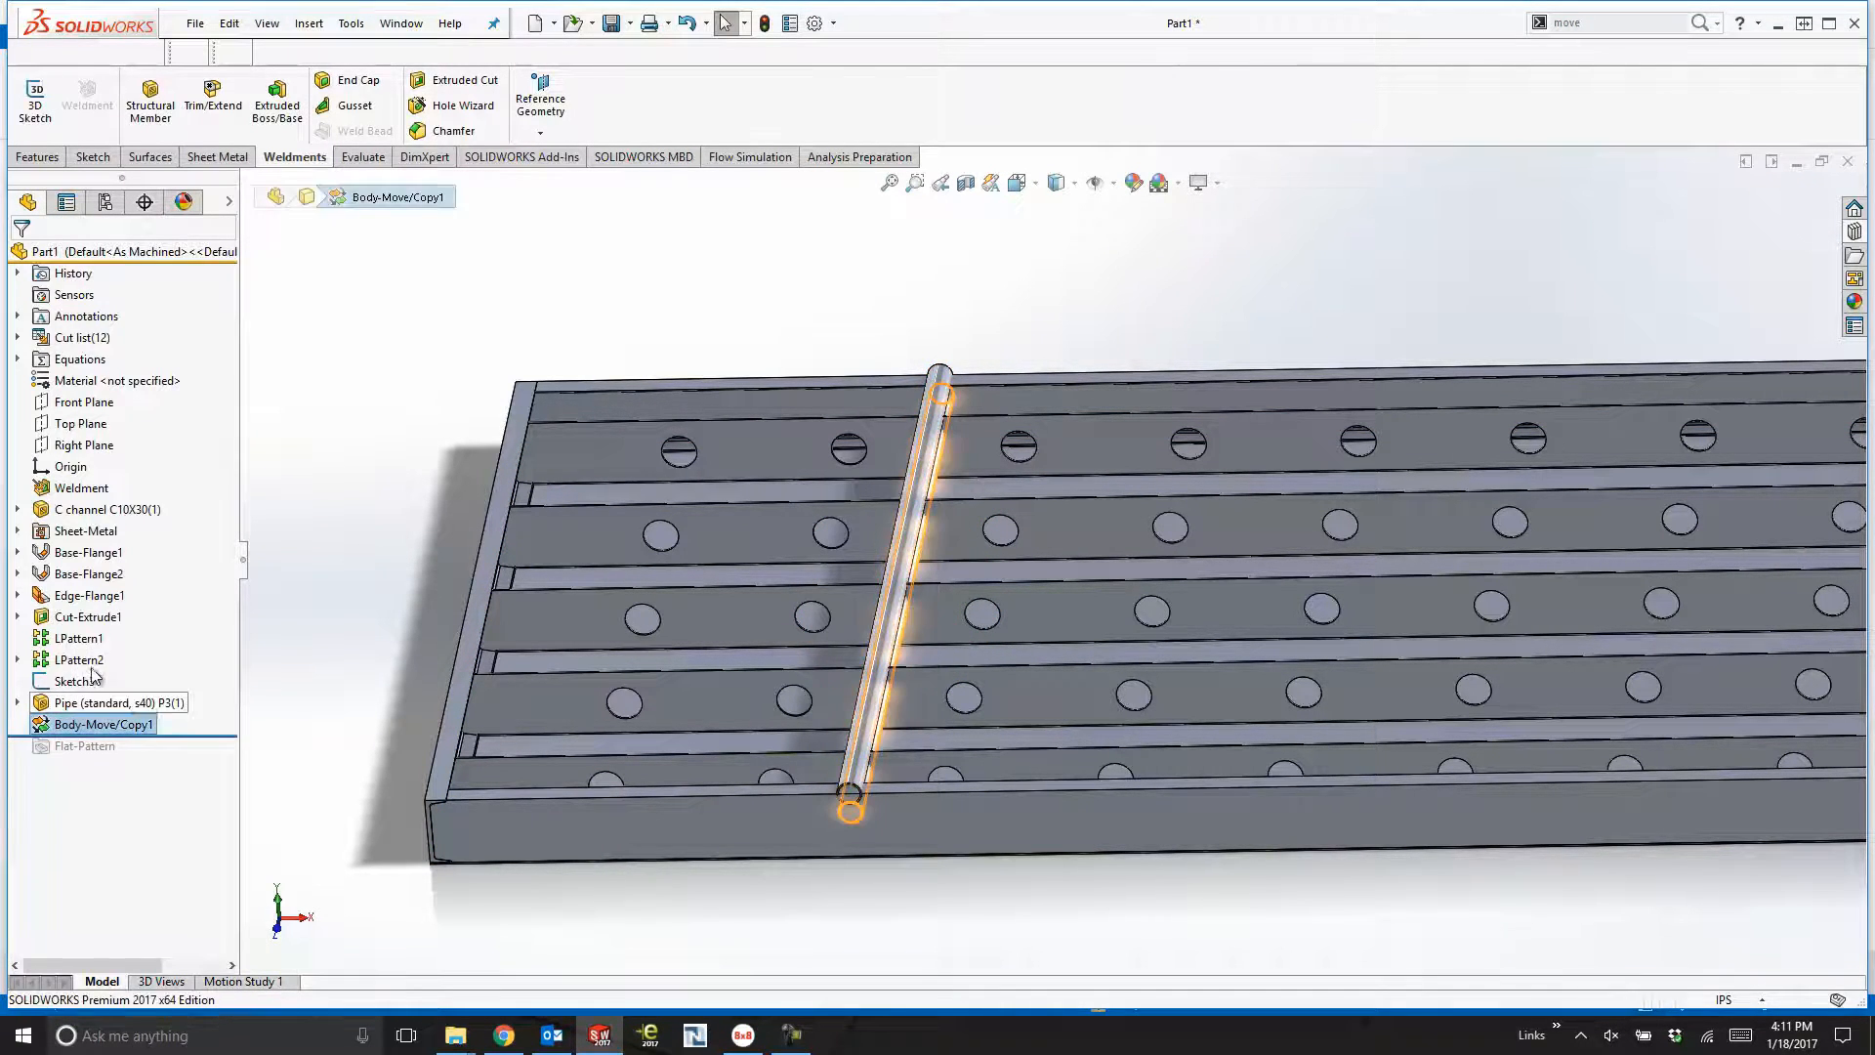
pyautogui.click(88, 670)
pyautogui.click(52, 359)
pyautogui.click(20, 256)
pyautogui.keyDown('ctrl'); pyautogui.moveTo(872, 337); pyautogui.dragTo(813, 295, button='middle'); pyautogui.keyUp('ctrl')
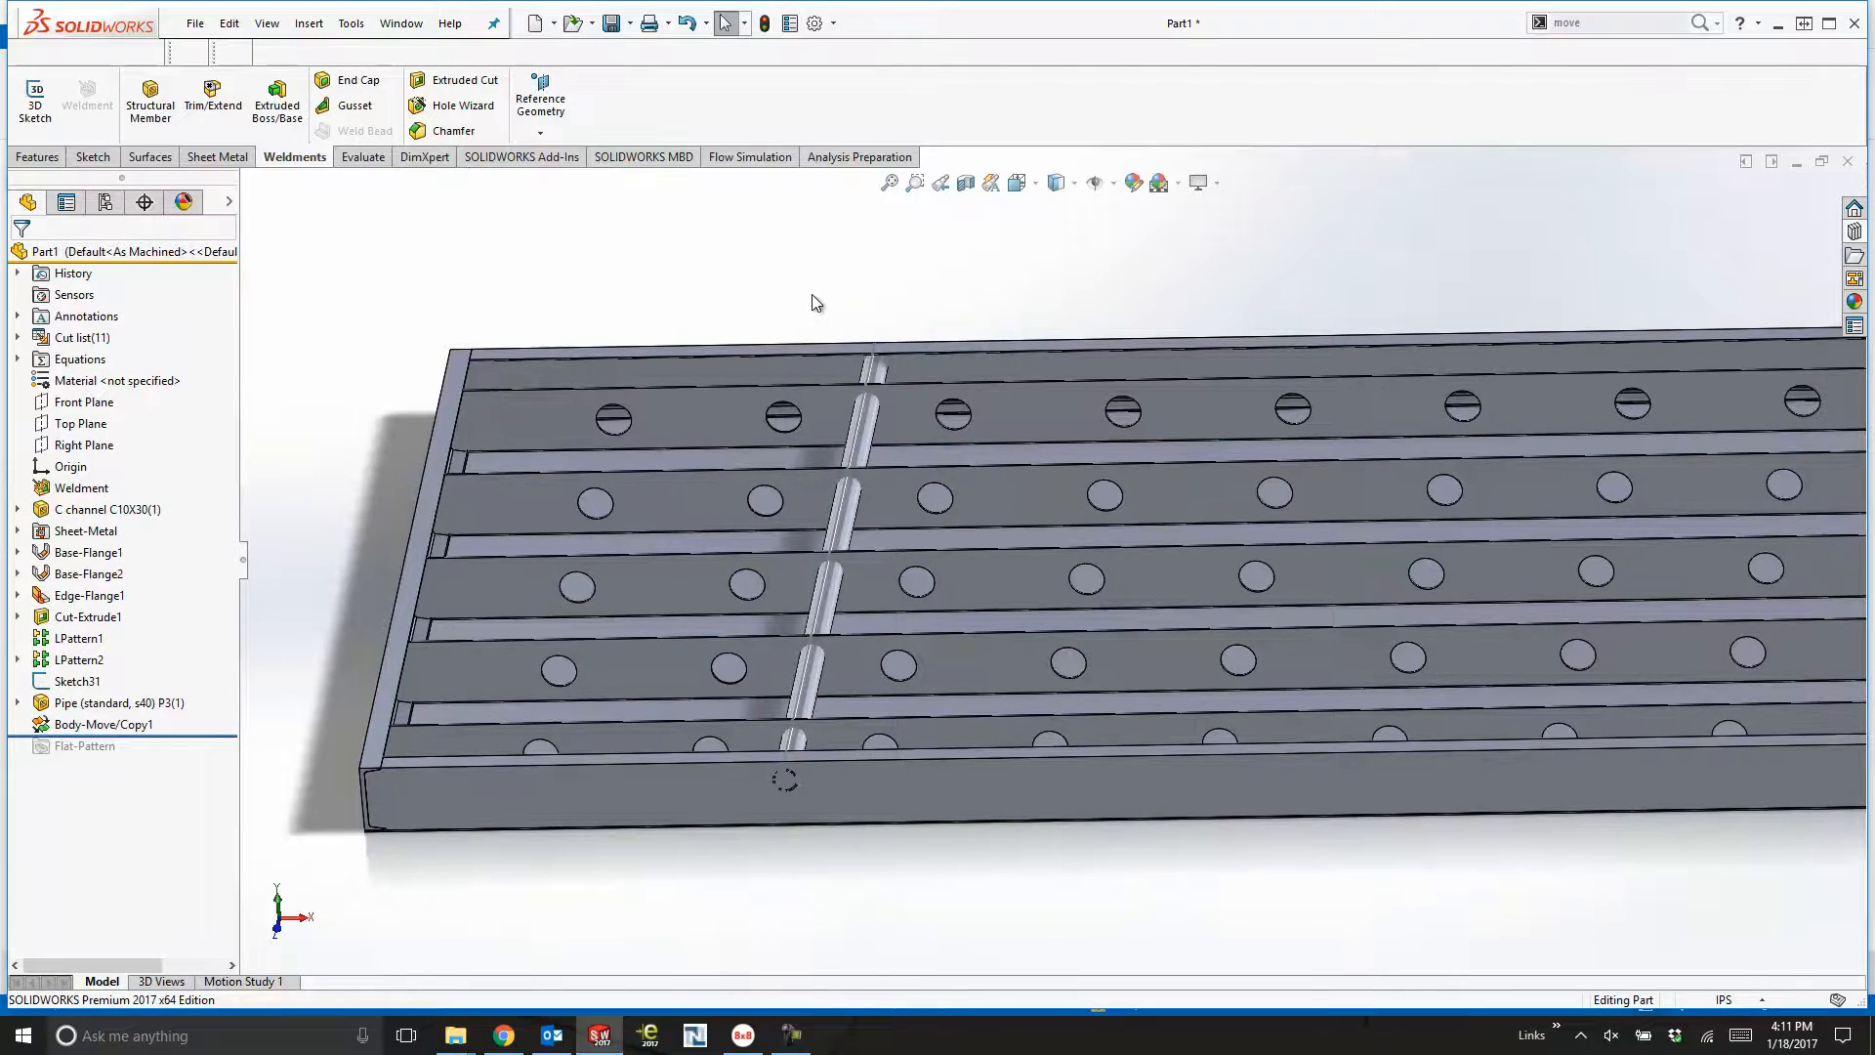
pyautogui.click(208, 127)
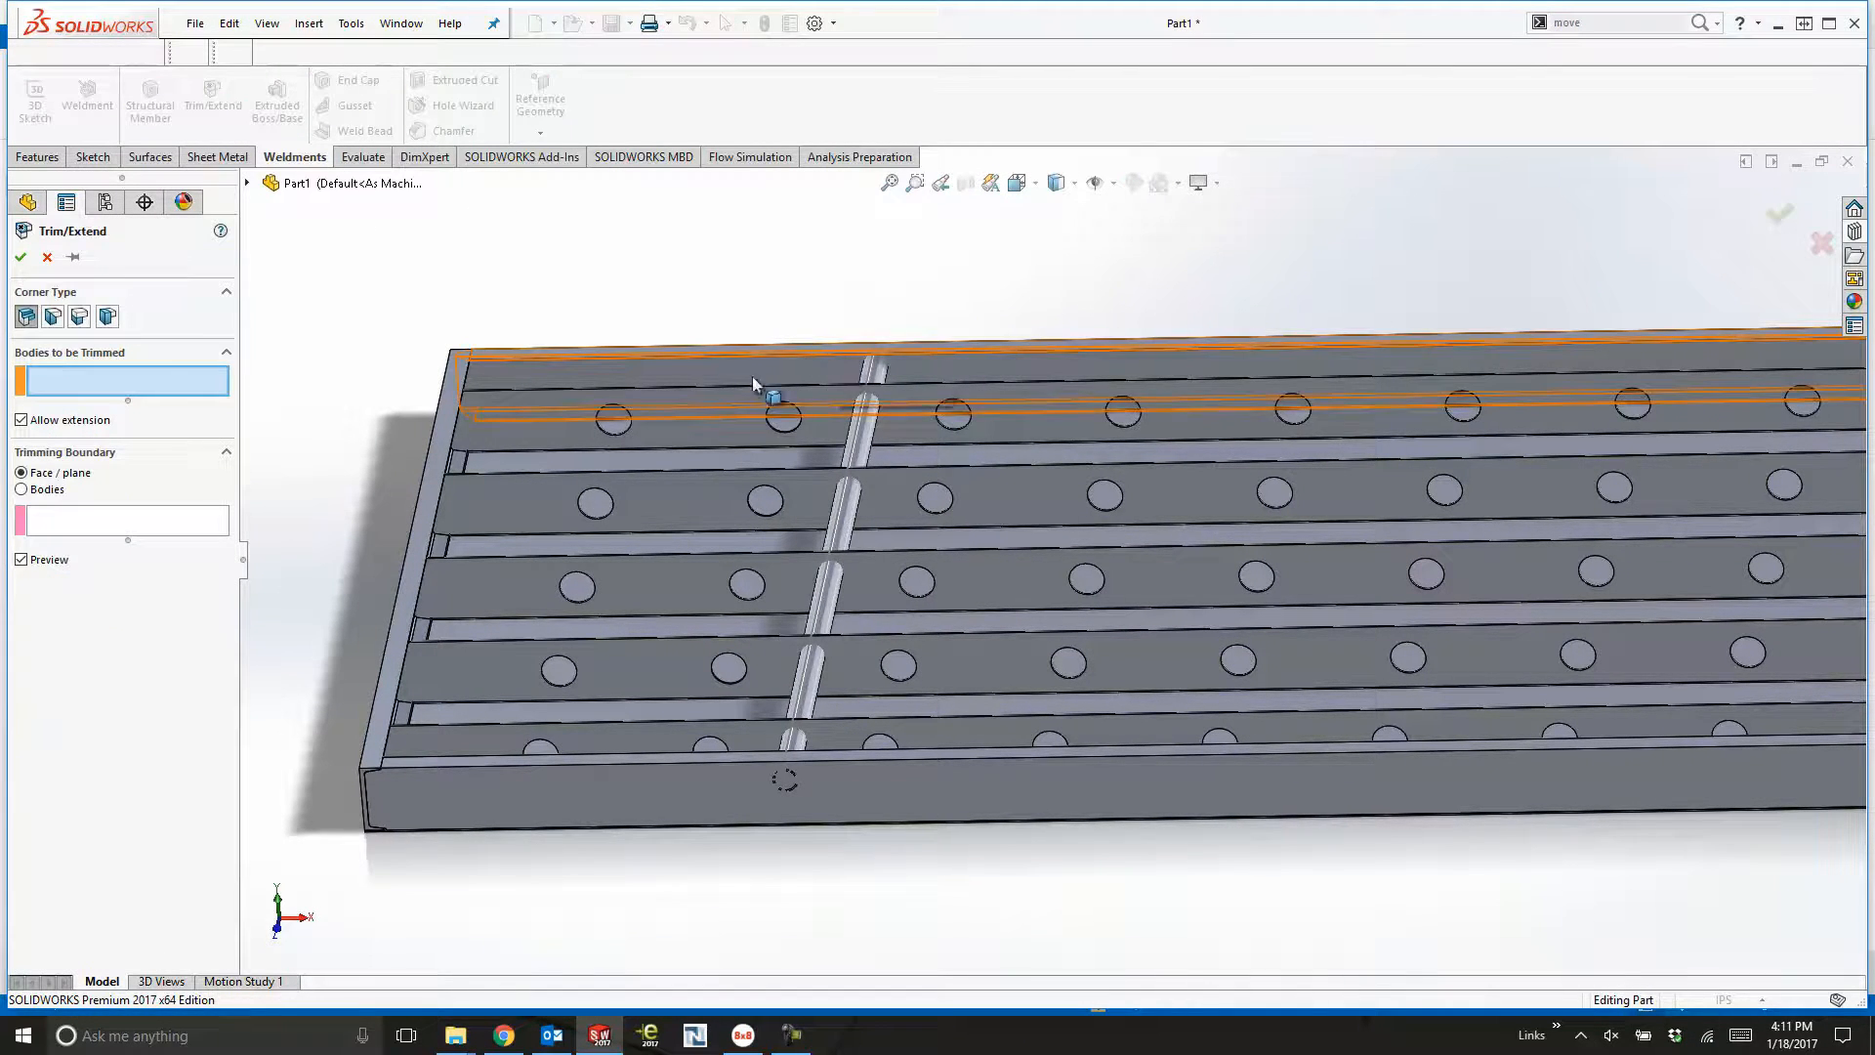
pyautogui.click(912, 379)
pyautogui.press('Escape')
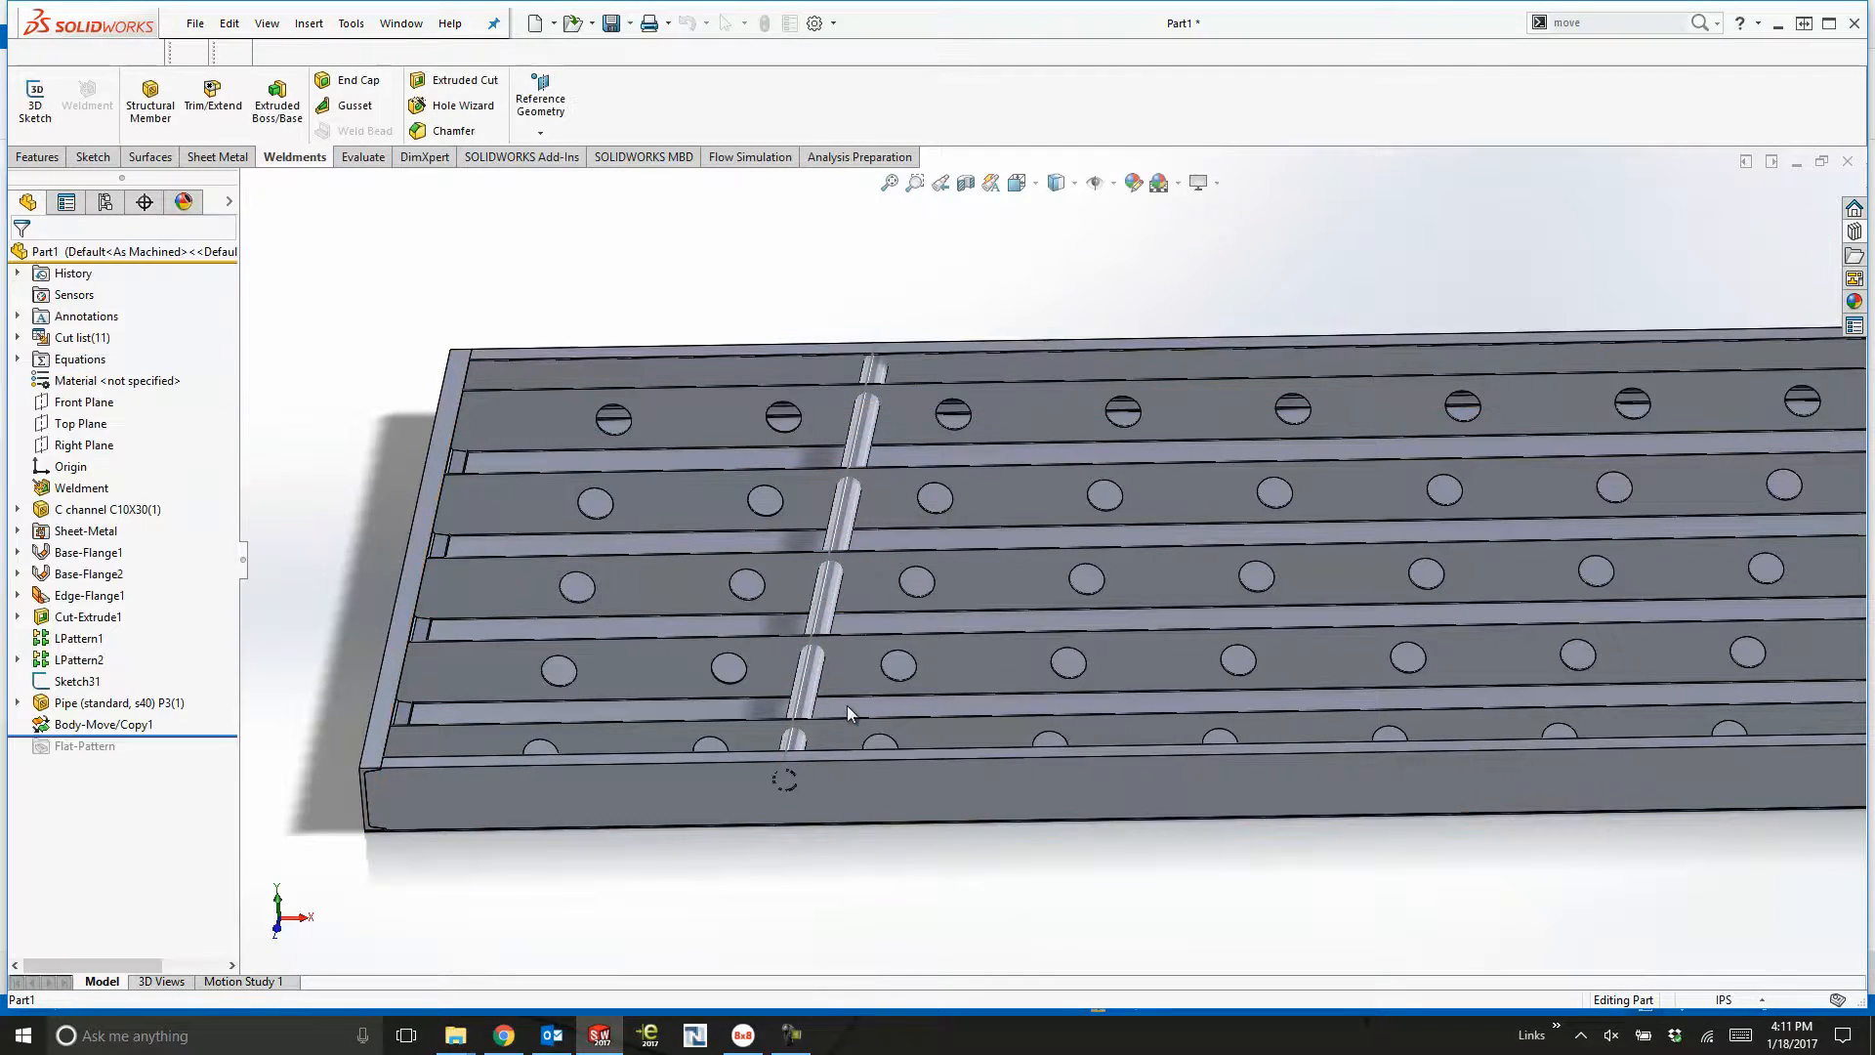
# Sketch a circle with a radius of about 3.09 in around the pipe's end on the front channel's outer face.
pyautogui.click(762, 780)
pyautogui.click(778, 750)
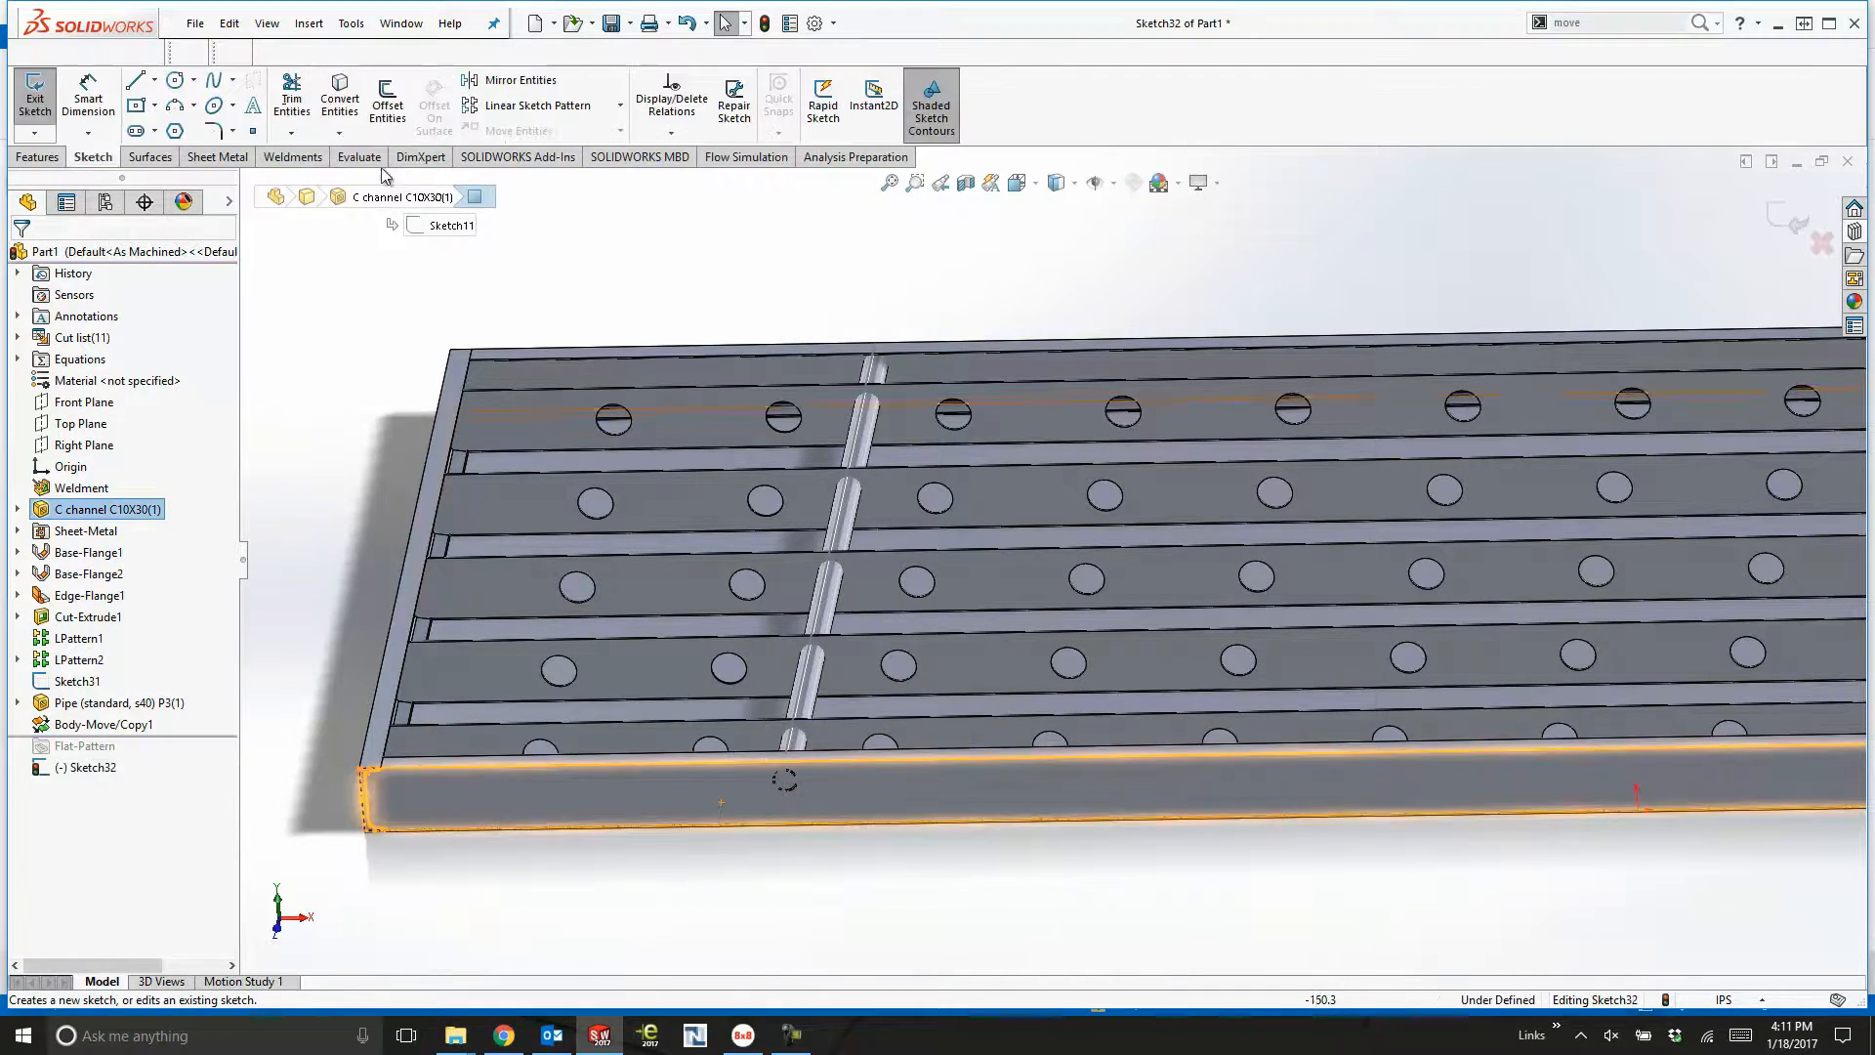
pyautogui.moveTo(784, 779); pyautogui.dragTo(744, 715, button='right')
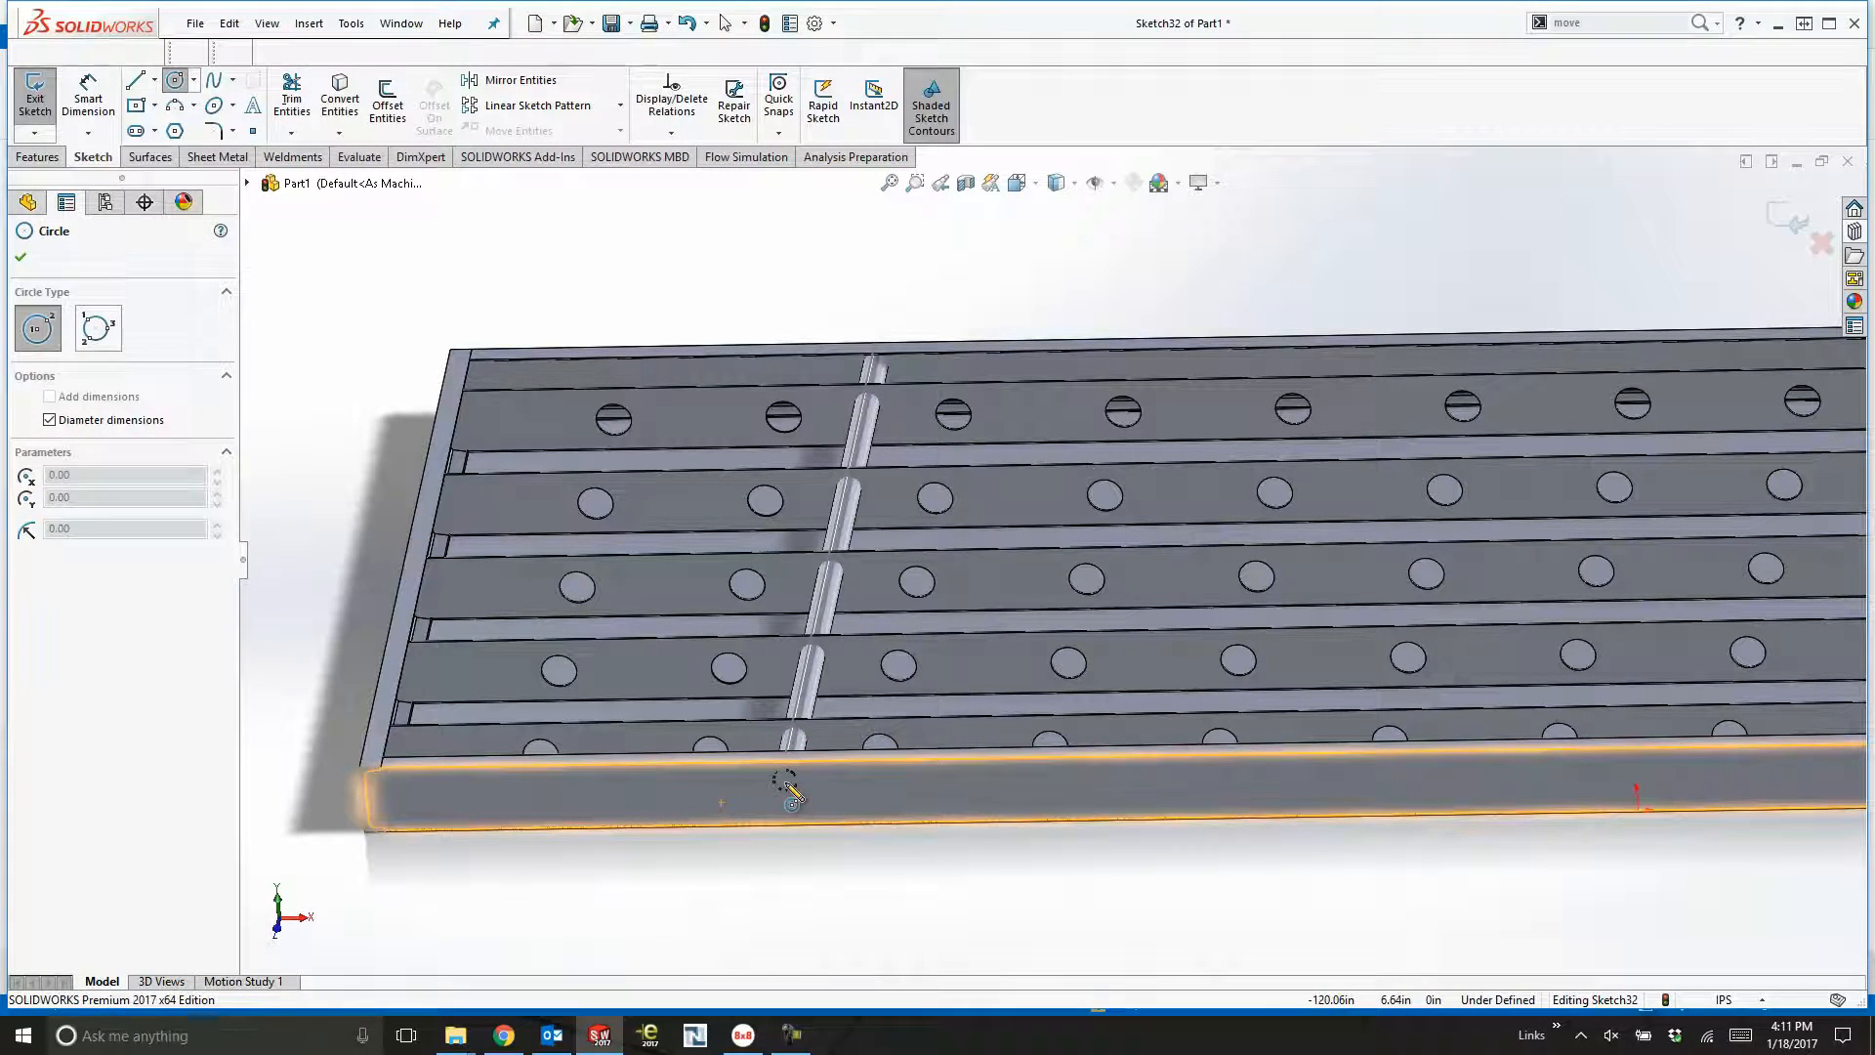
pyautogui.moveTo(785, 782); pyautogui.dragTo(807, 781)
pyautogui.press('Escape')
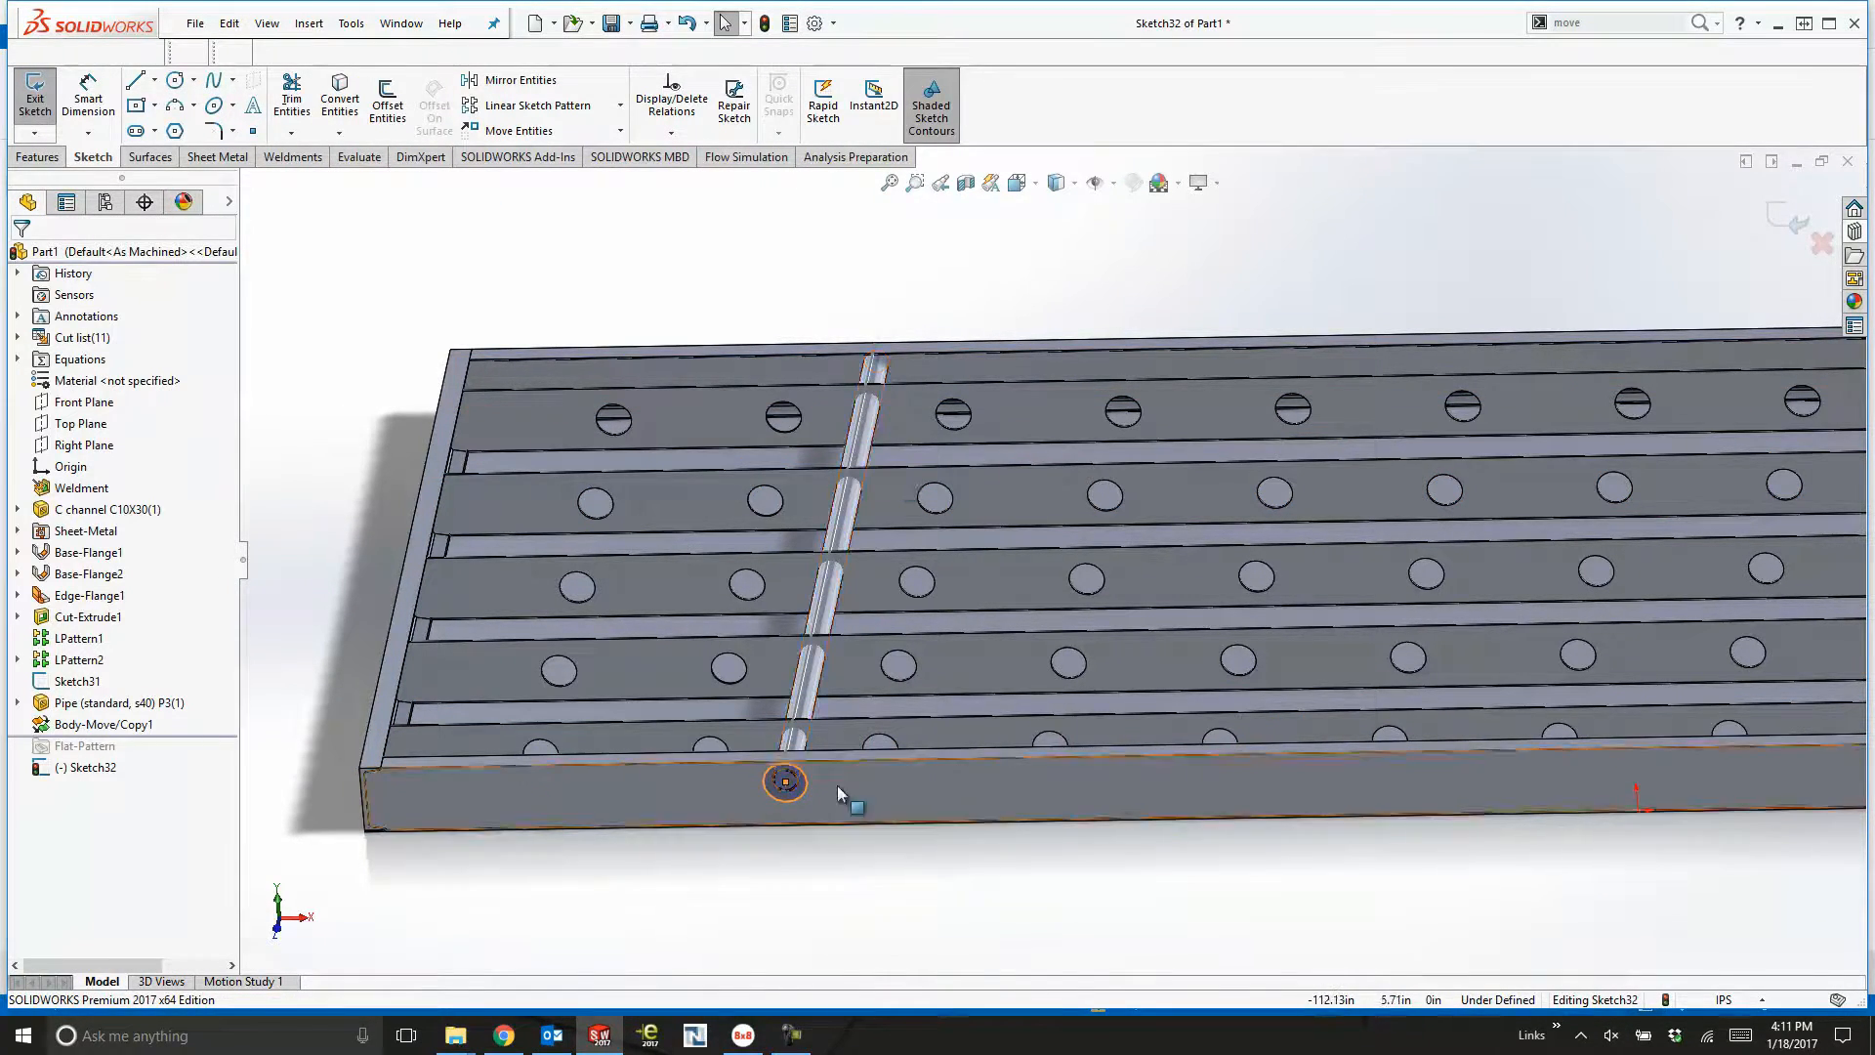
# Hide the front channel and make the sketched circle coradial with the pipe's outer edge.
pyautogui.scroll(-8, 785, 801)
pyautogui.press('Tab')
pyautogui.click(858, 618)
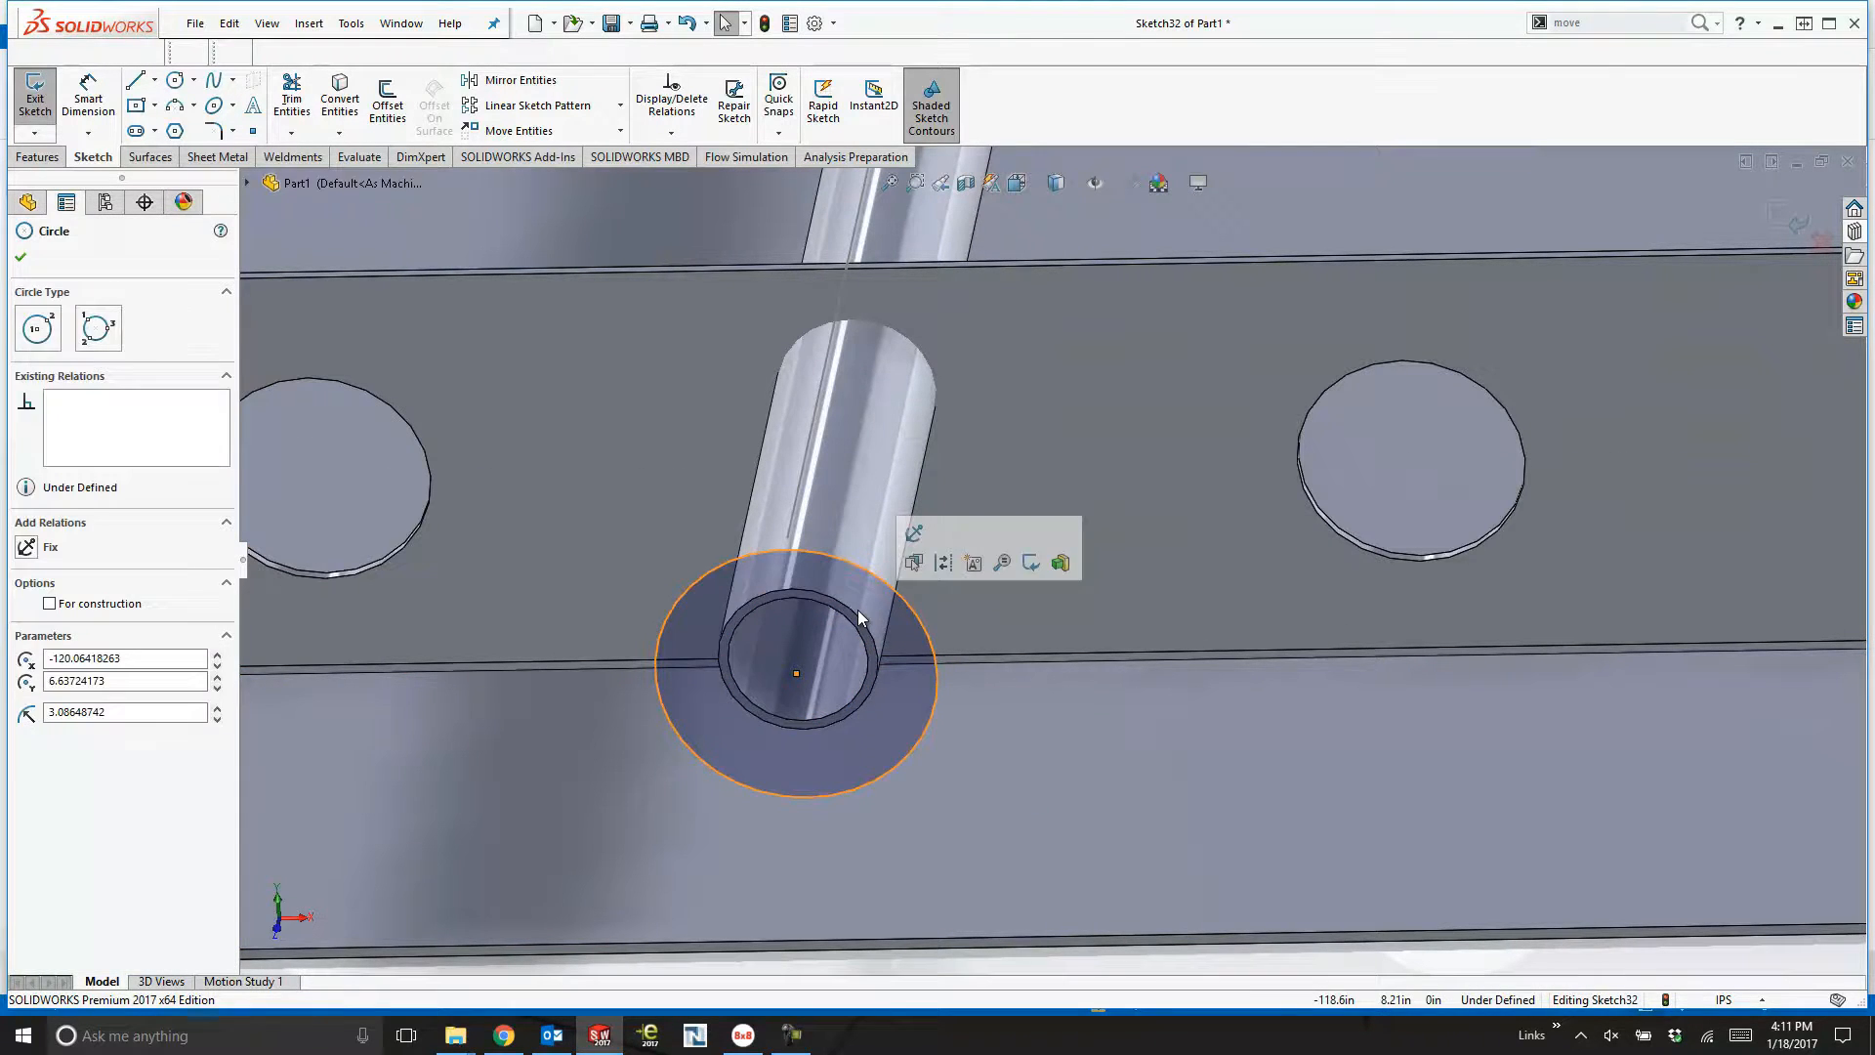
pyautogui.keyDown('ctrl'); pyautogui.click(859, 618); pyautogui.keyUp('ctrl')
pyautogui.click(1075, 506)
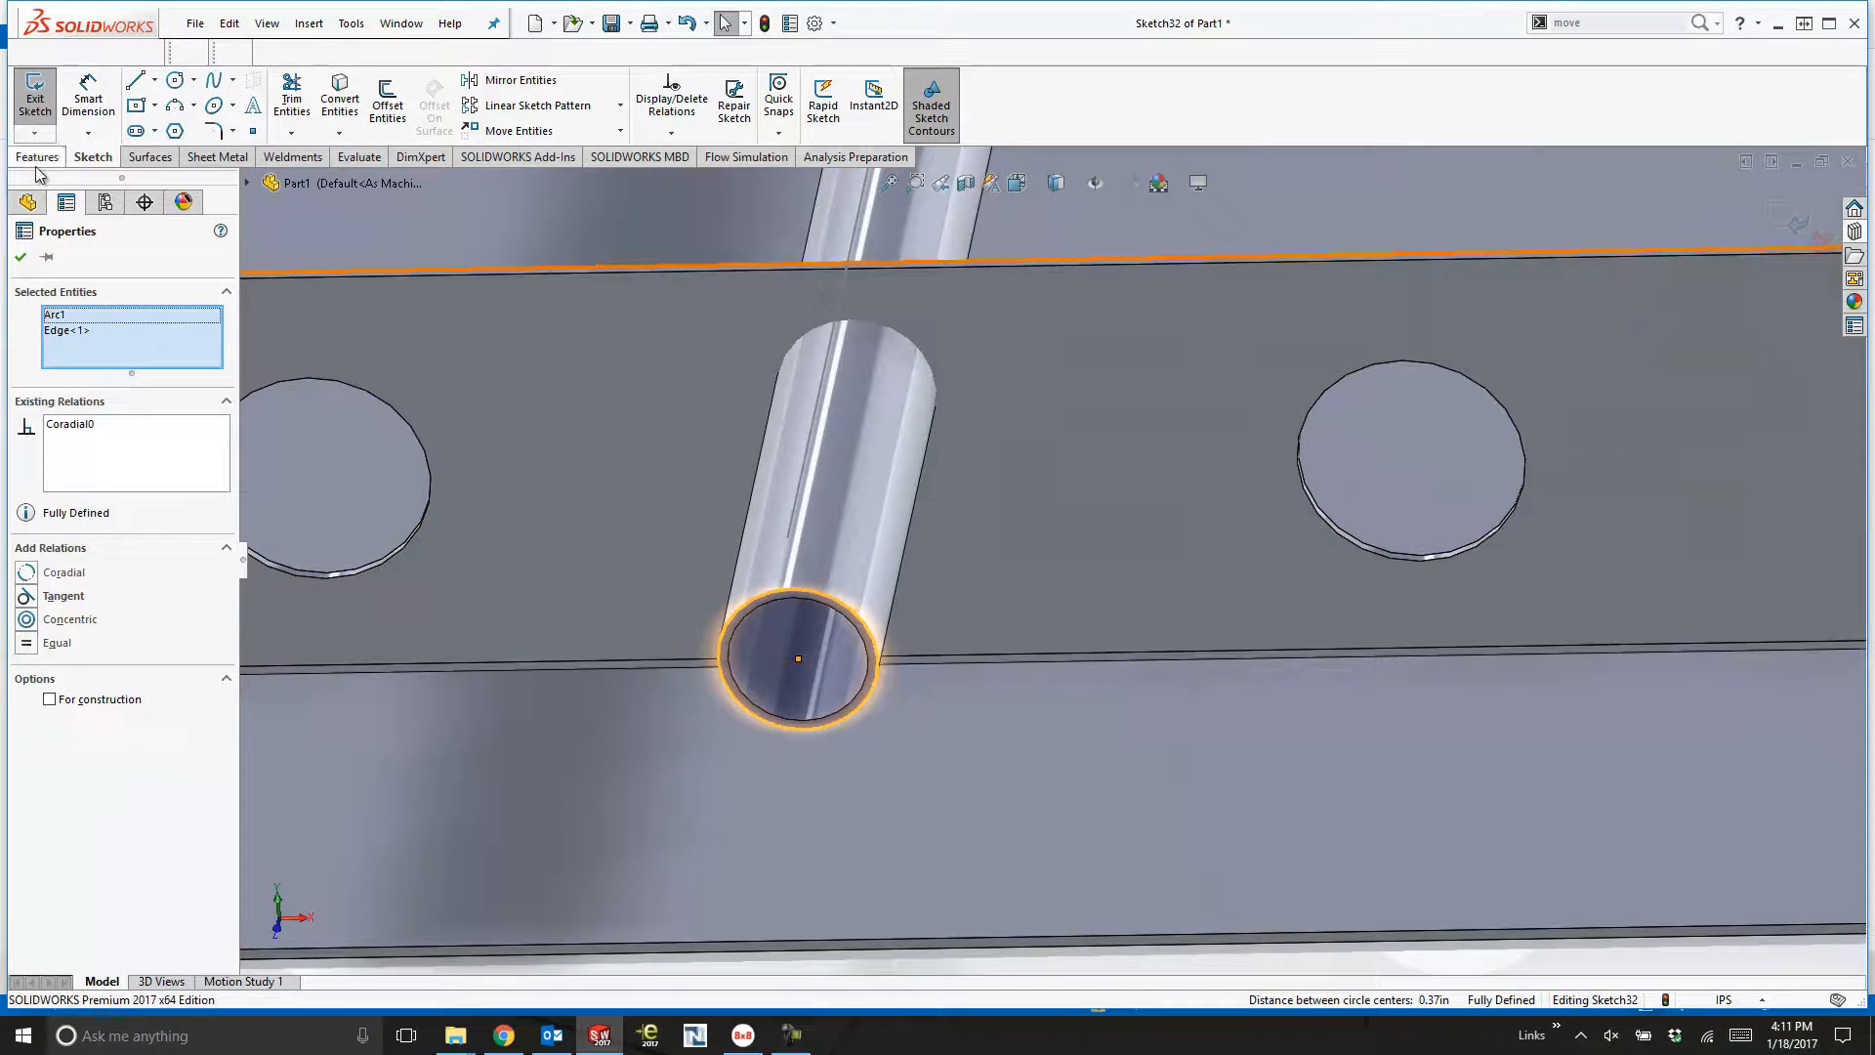
# Start an extruded cut from the pipe circle using Through All with Normal cut turned on.
pyautogui.click(38, 157)
pyautogui.click(305, 97)
pyautogui.click(51, 487)
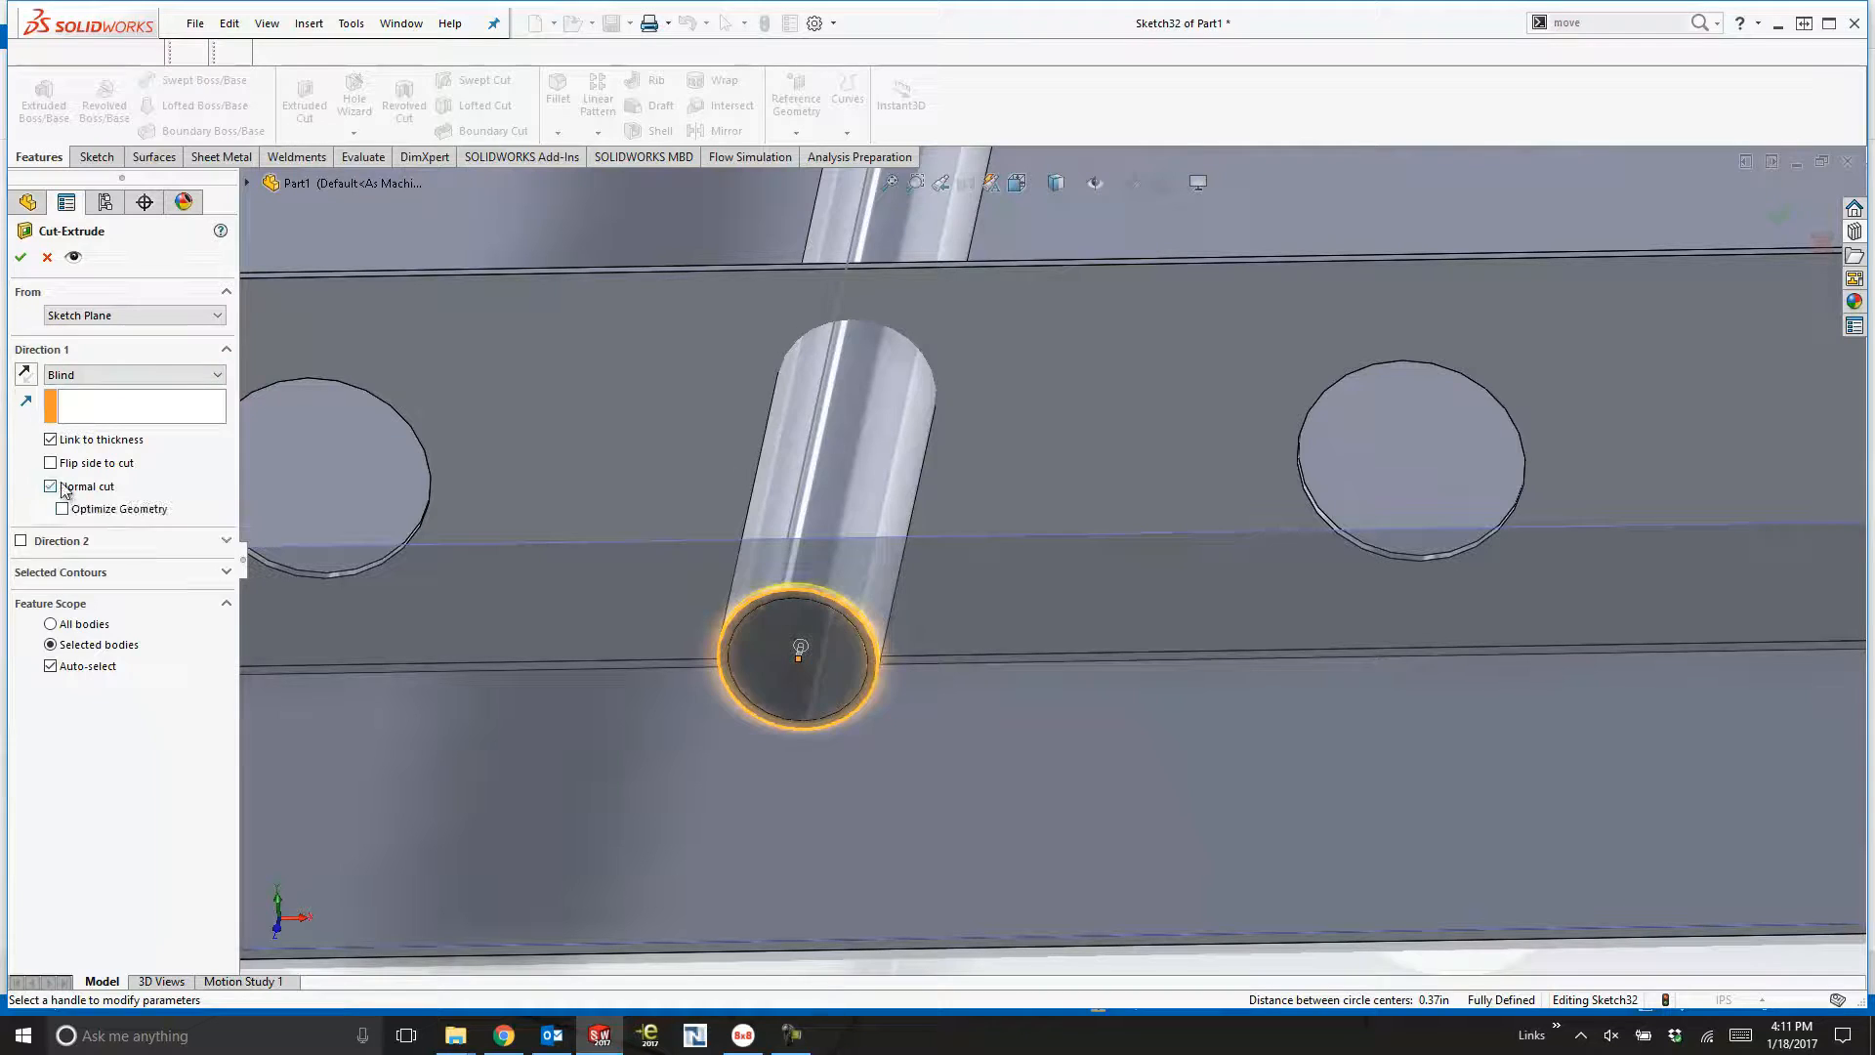
pyautogui.click(86, 400)
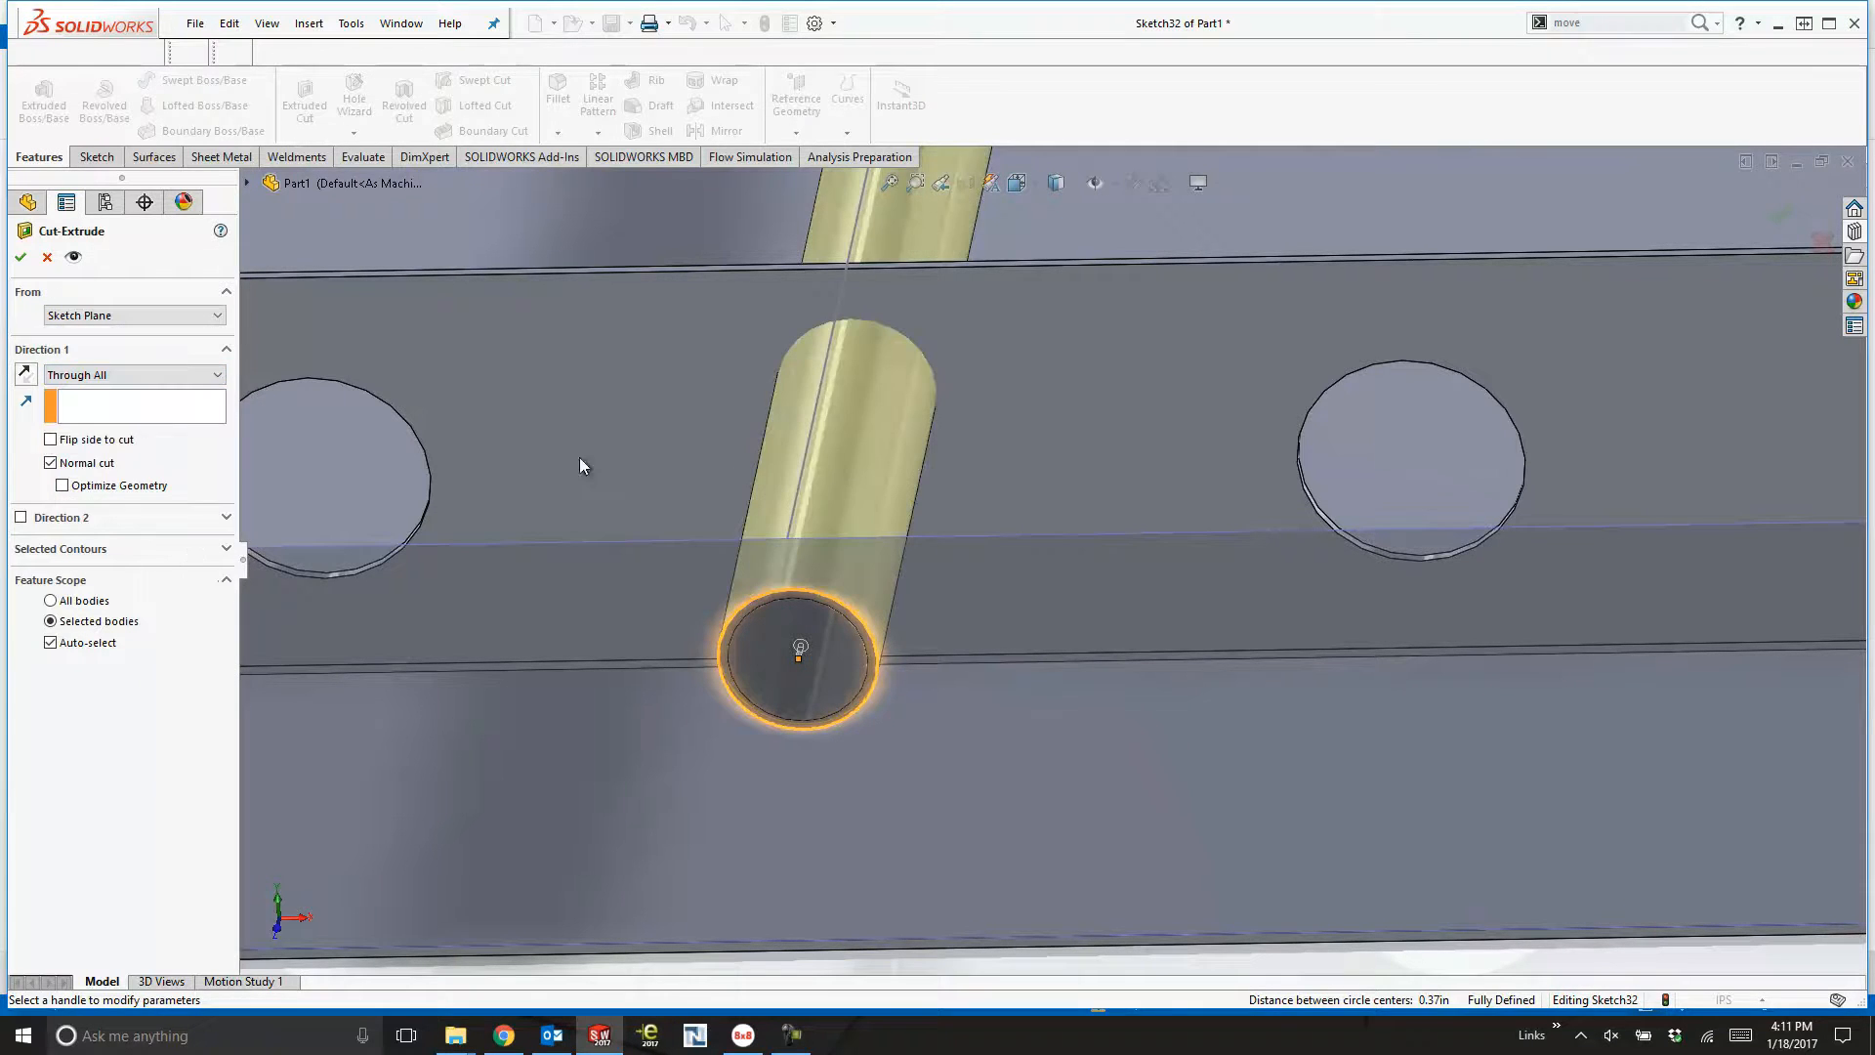
# Turn off automatic body selection, limit the cut's scope to the five perforated webs, and complete the cut.
pyautogui.click(61, 641)
pyautogui.scroll(4, 860, 630)
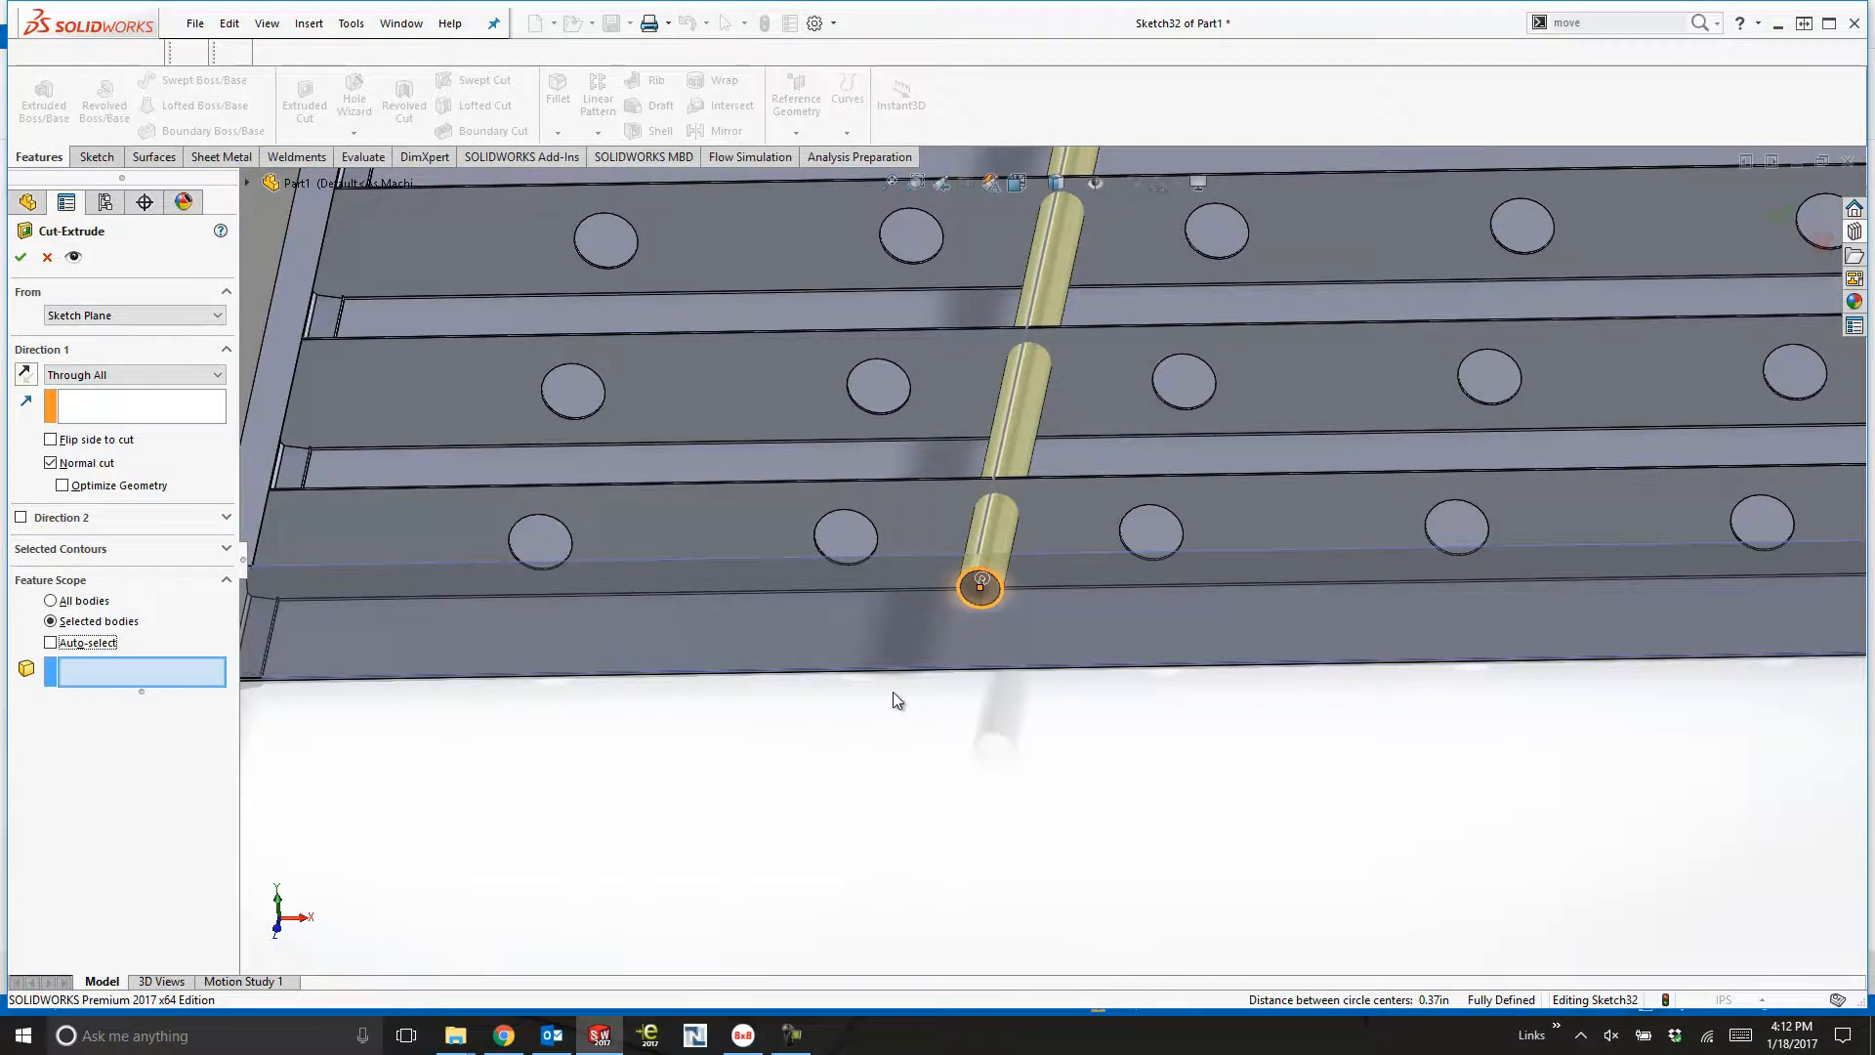
pyautogui.scroll(3, 893, 691)
pyautogui.click(903, 549)
pyautogui.click(992, 458)
pyautogui.click(1006, 371)
pyautogui.click(1017, 282)
pyautogui.scroll(3, 1035, 298)
pyautogui.scroll(-3, 1100, 367)
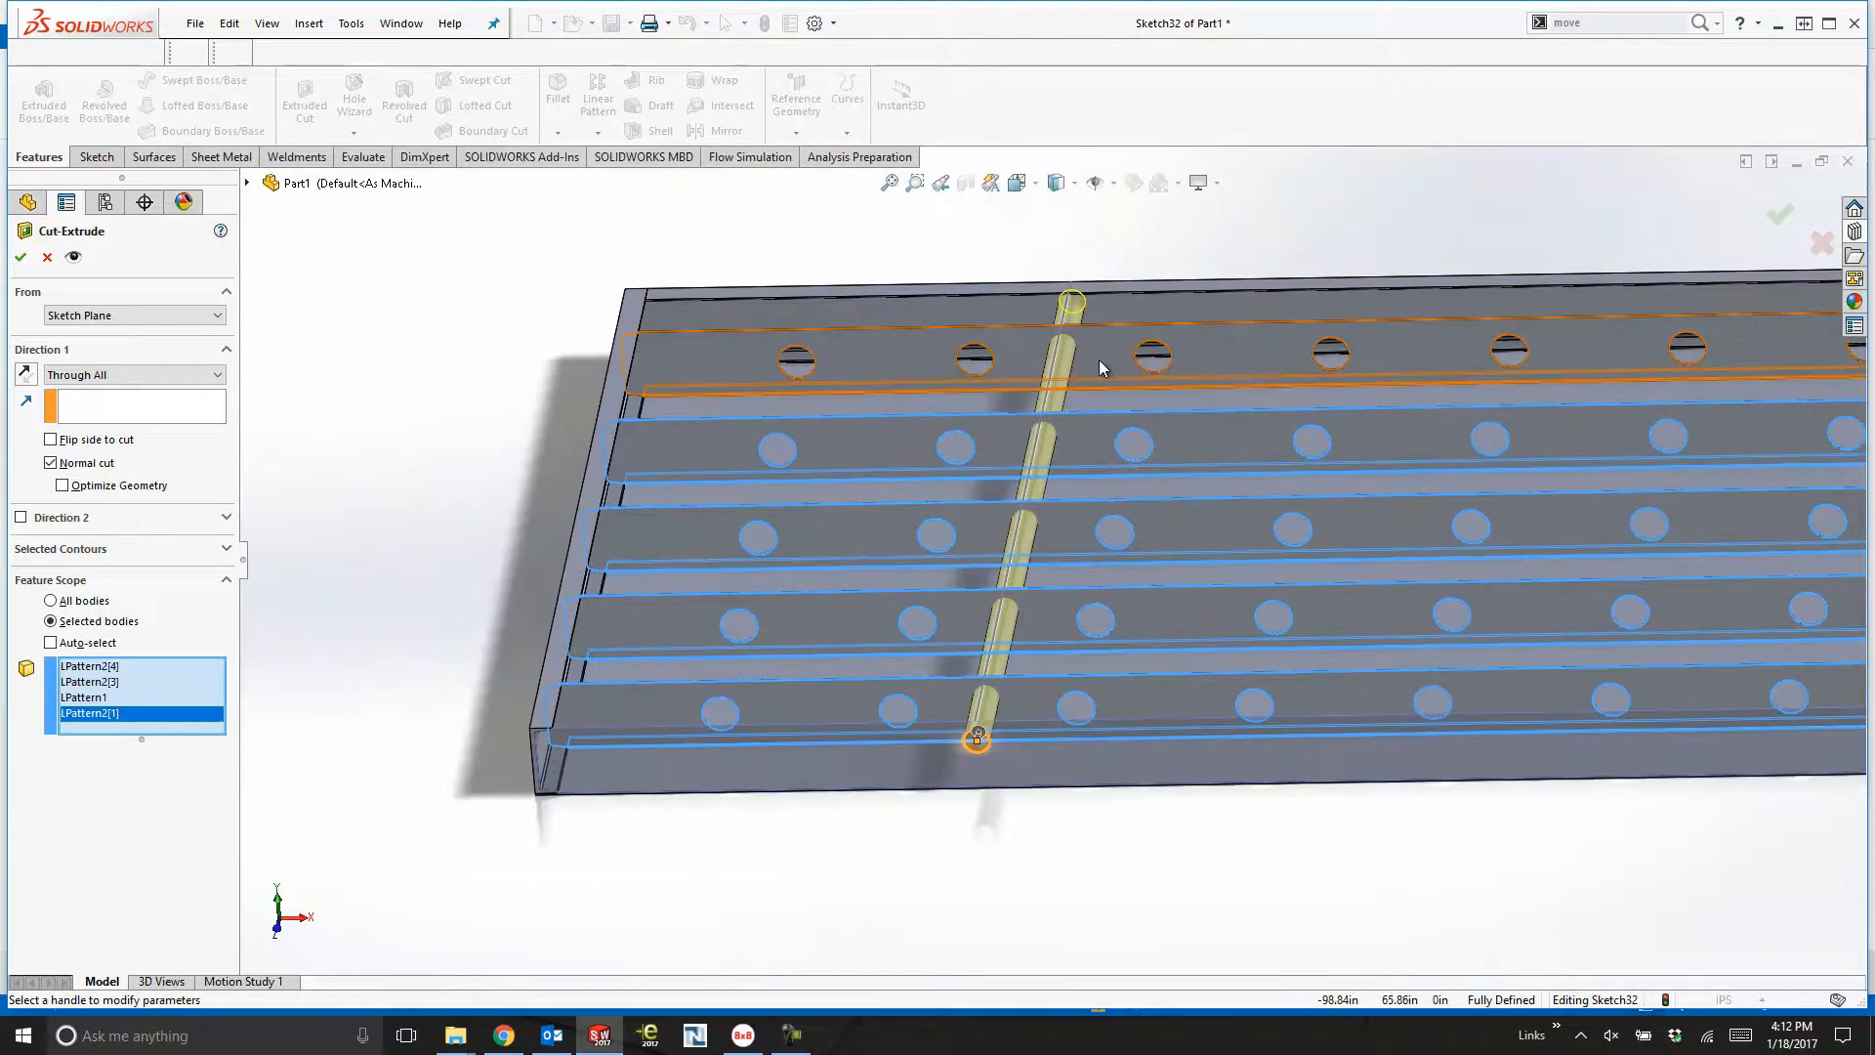
pyautogui.press('Return')
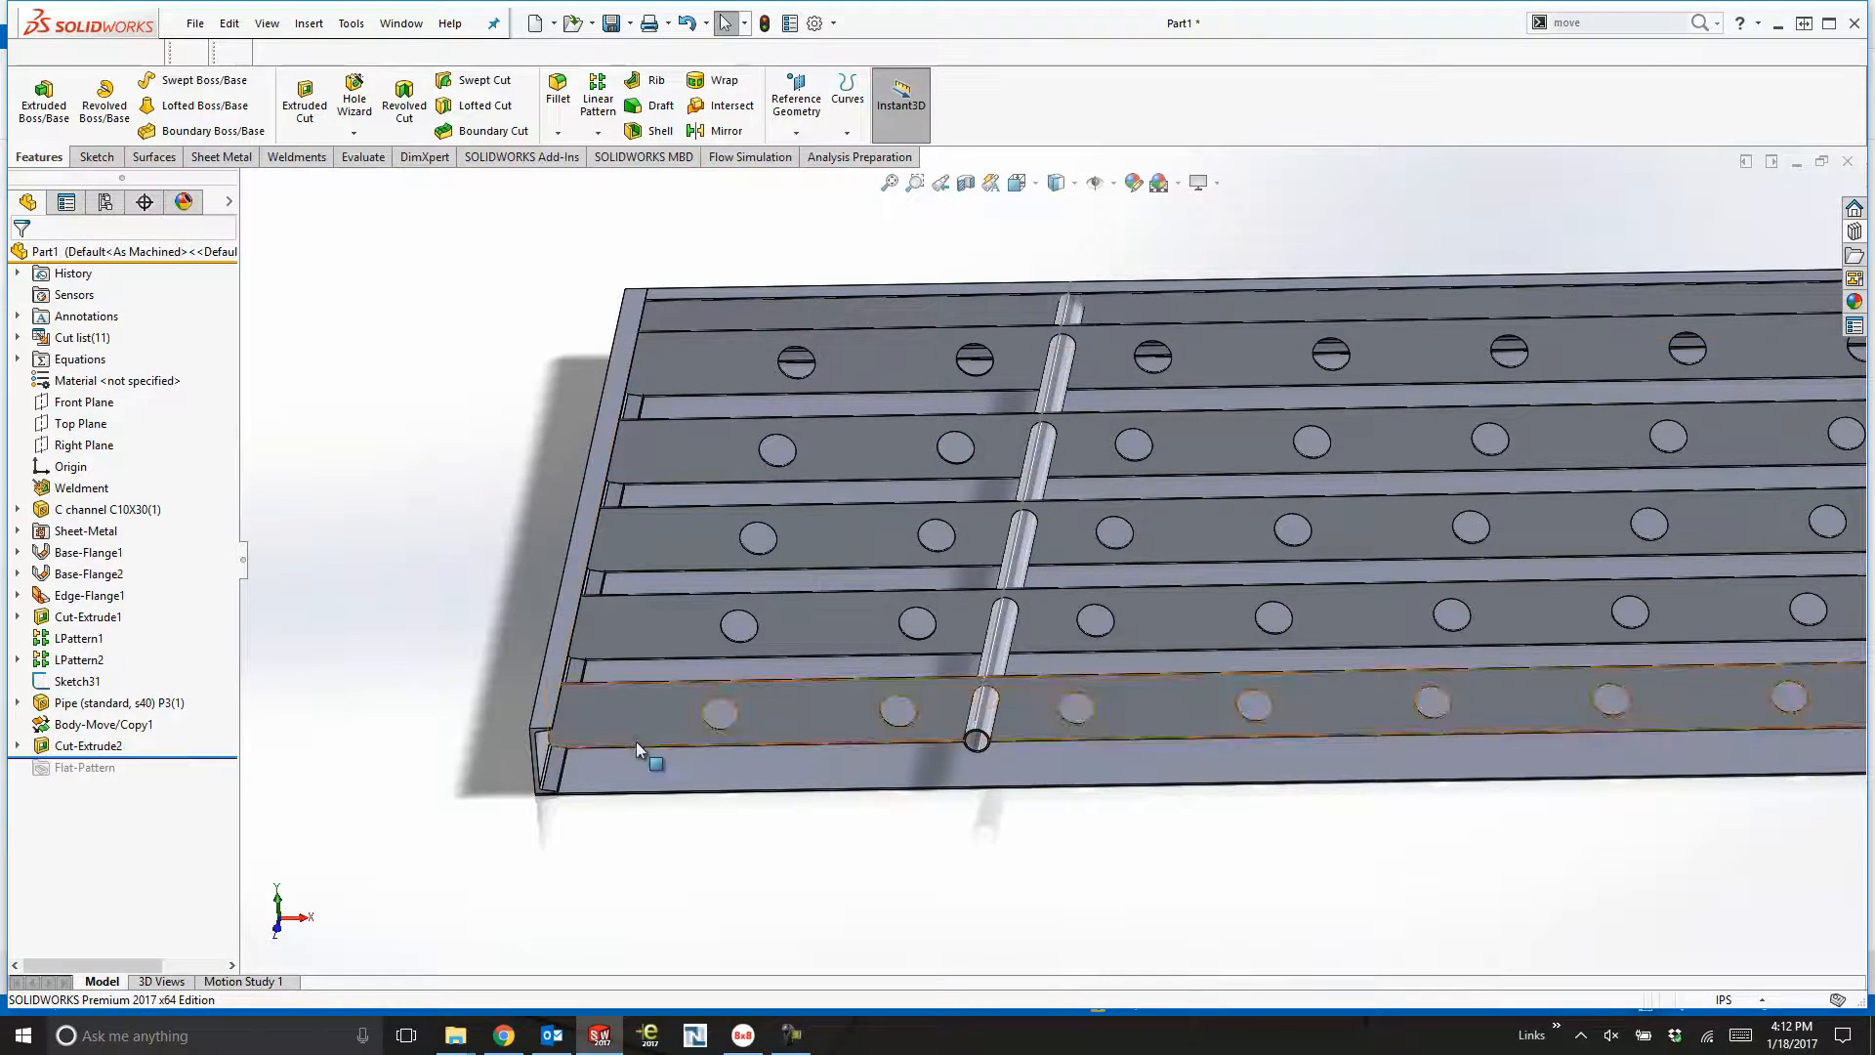
# Use Trim/Extend to trim the pipe against the front and rear C-channel bodies.
pyautogui.click(295, 156)
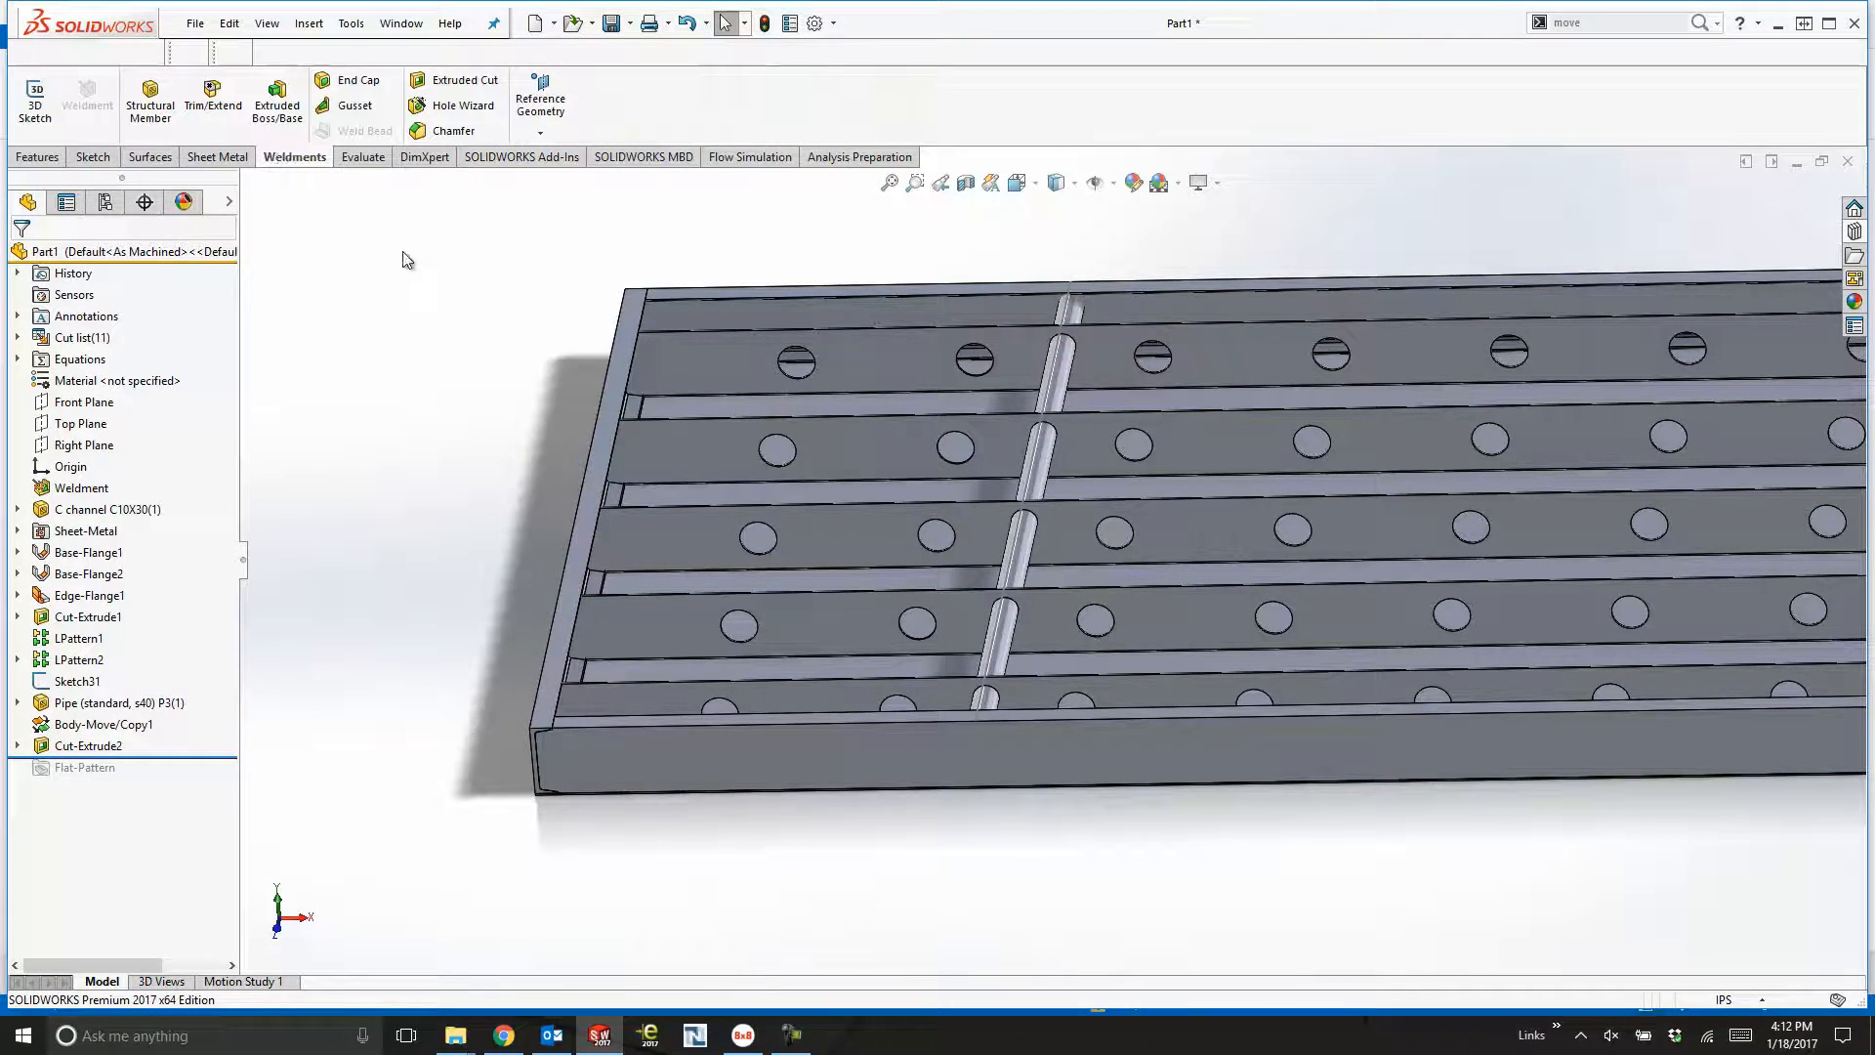
pyautogui.click(213, 98)
pyautogui.click(1036, 468)
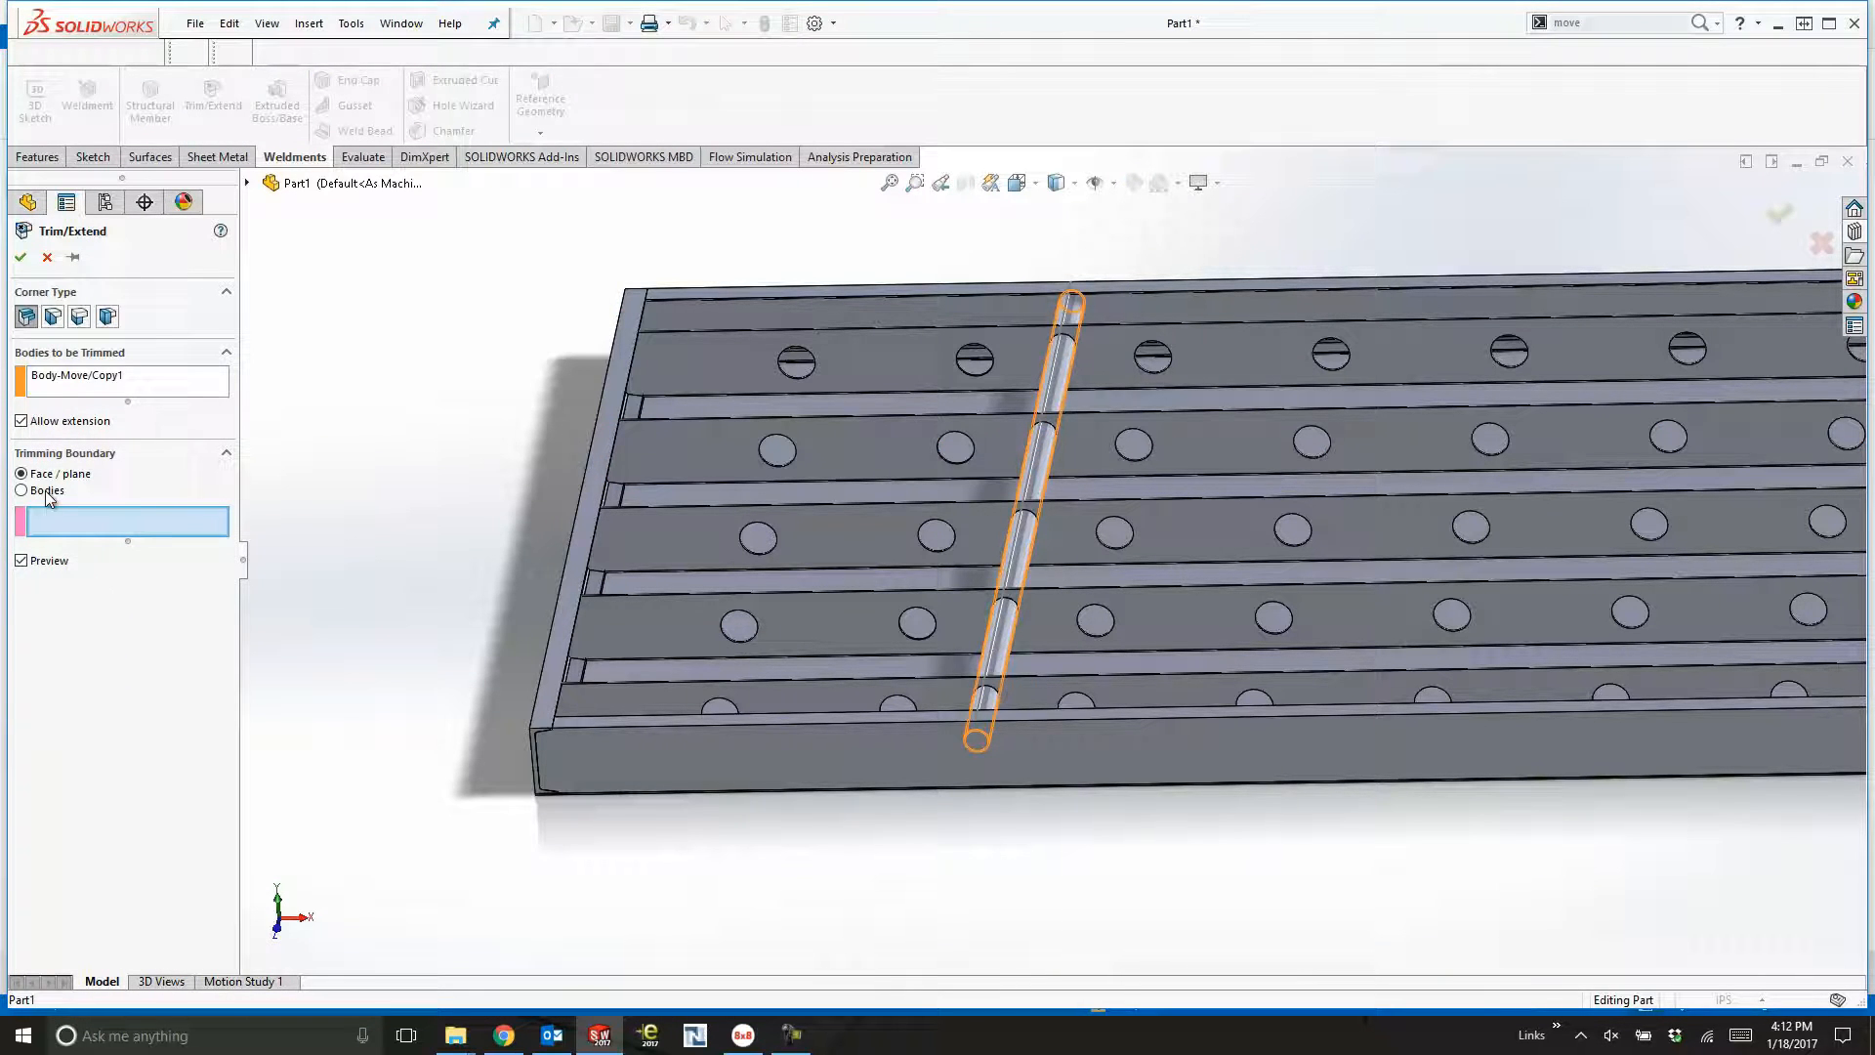
pyautogui.click(729, 778)
pyautogui.click(957, 323)
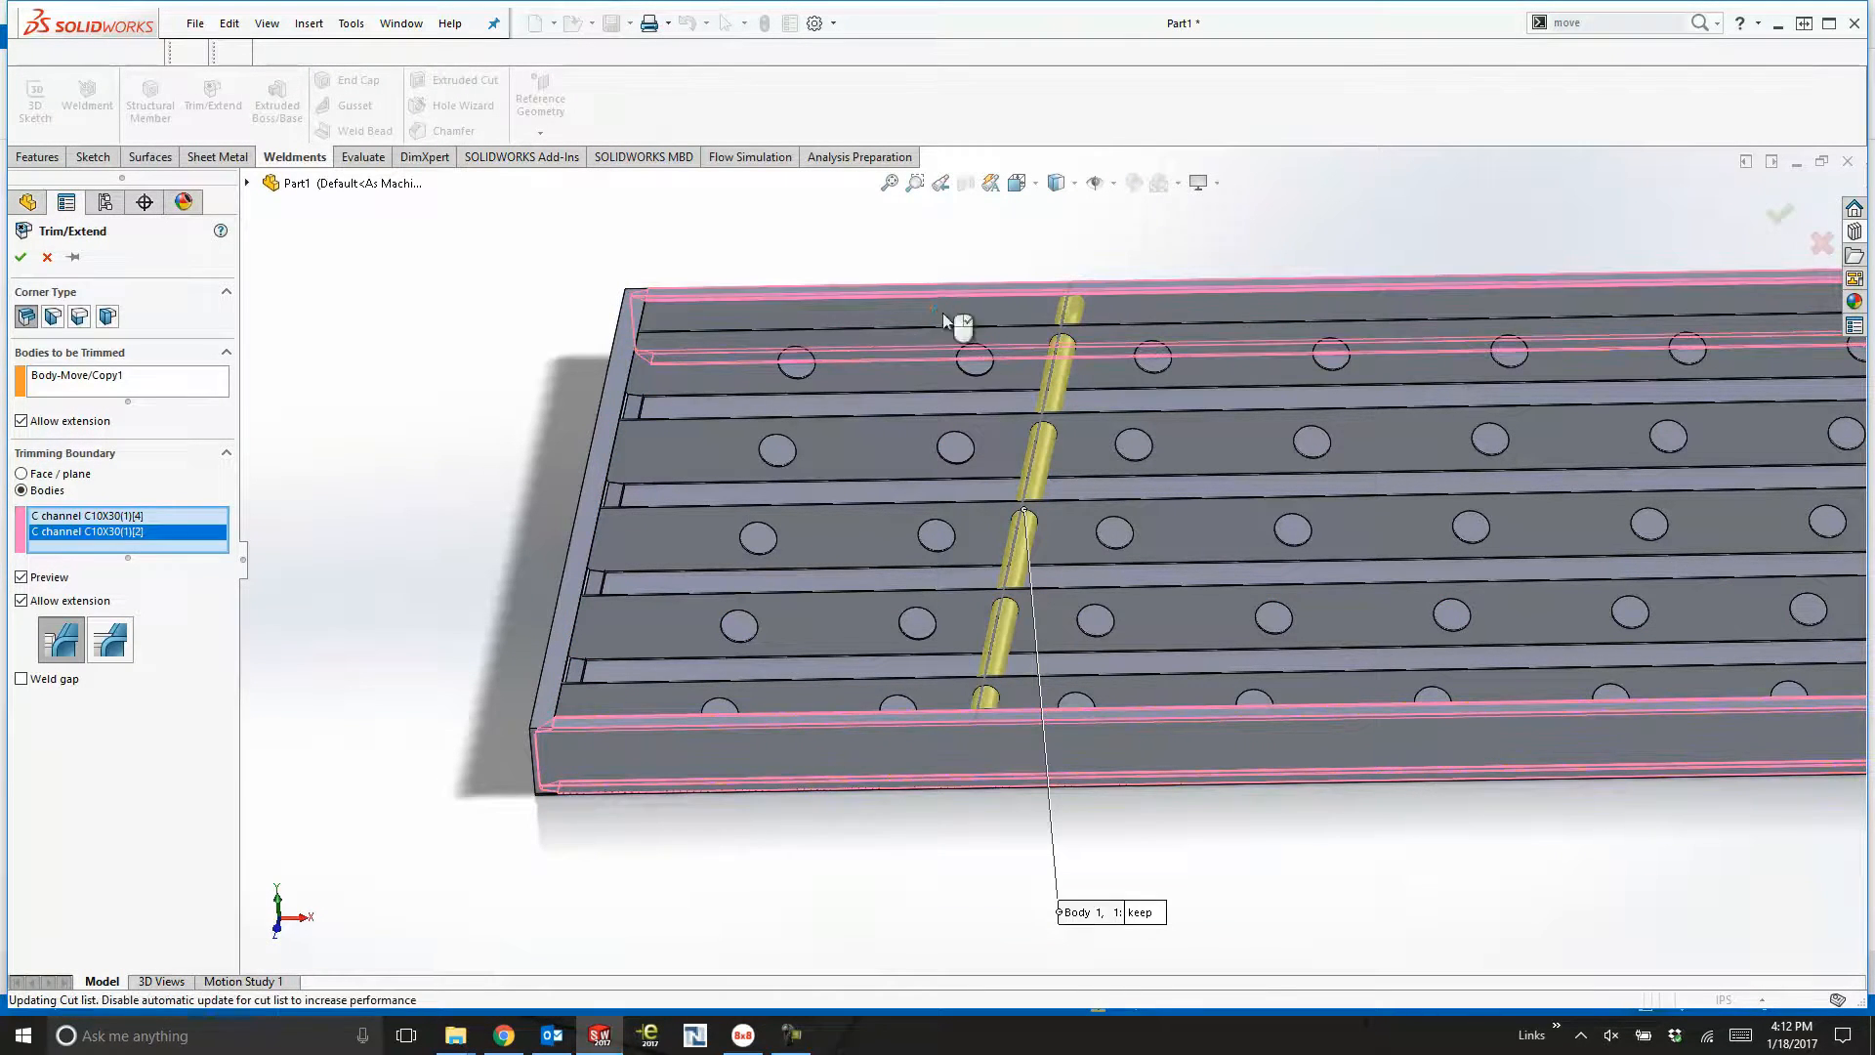
pyautogui.press('Return')
pyautogui.press('f')
# Linearly pattern the pipe hole cut along the front channel's long edge with 48 in spacing and 5 instances.
pyautogui.click(96, 747)
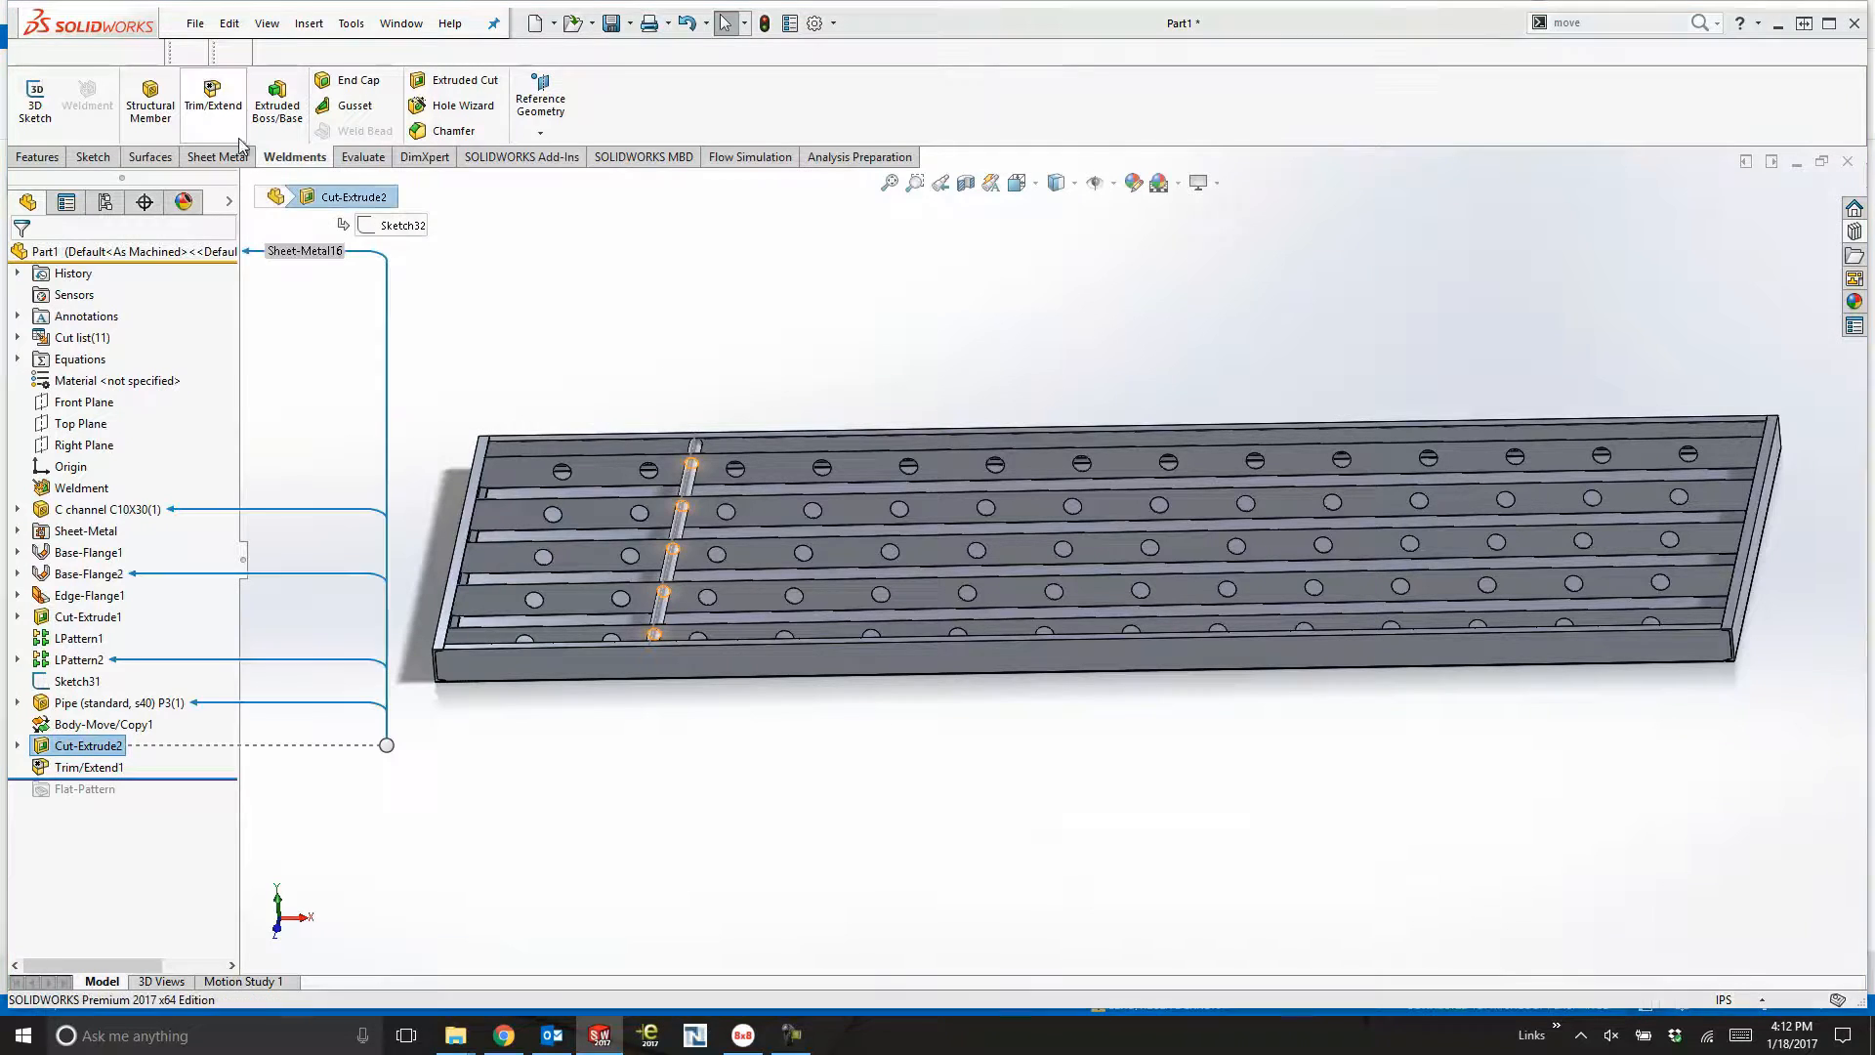
pyautogui.click(38, 156)
pyautogui.click(598, 99)
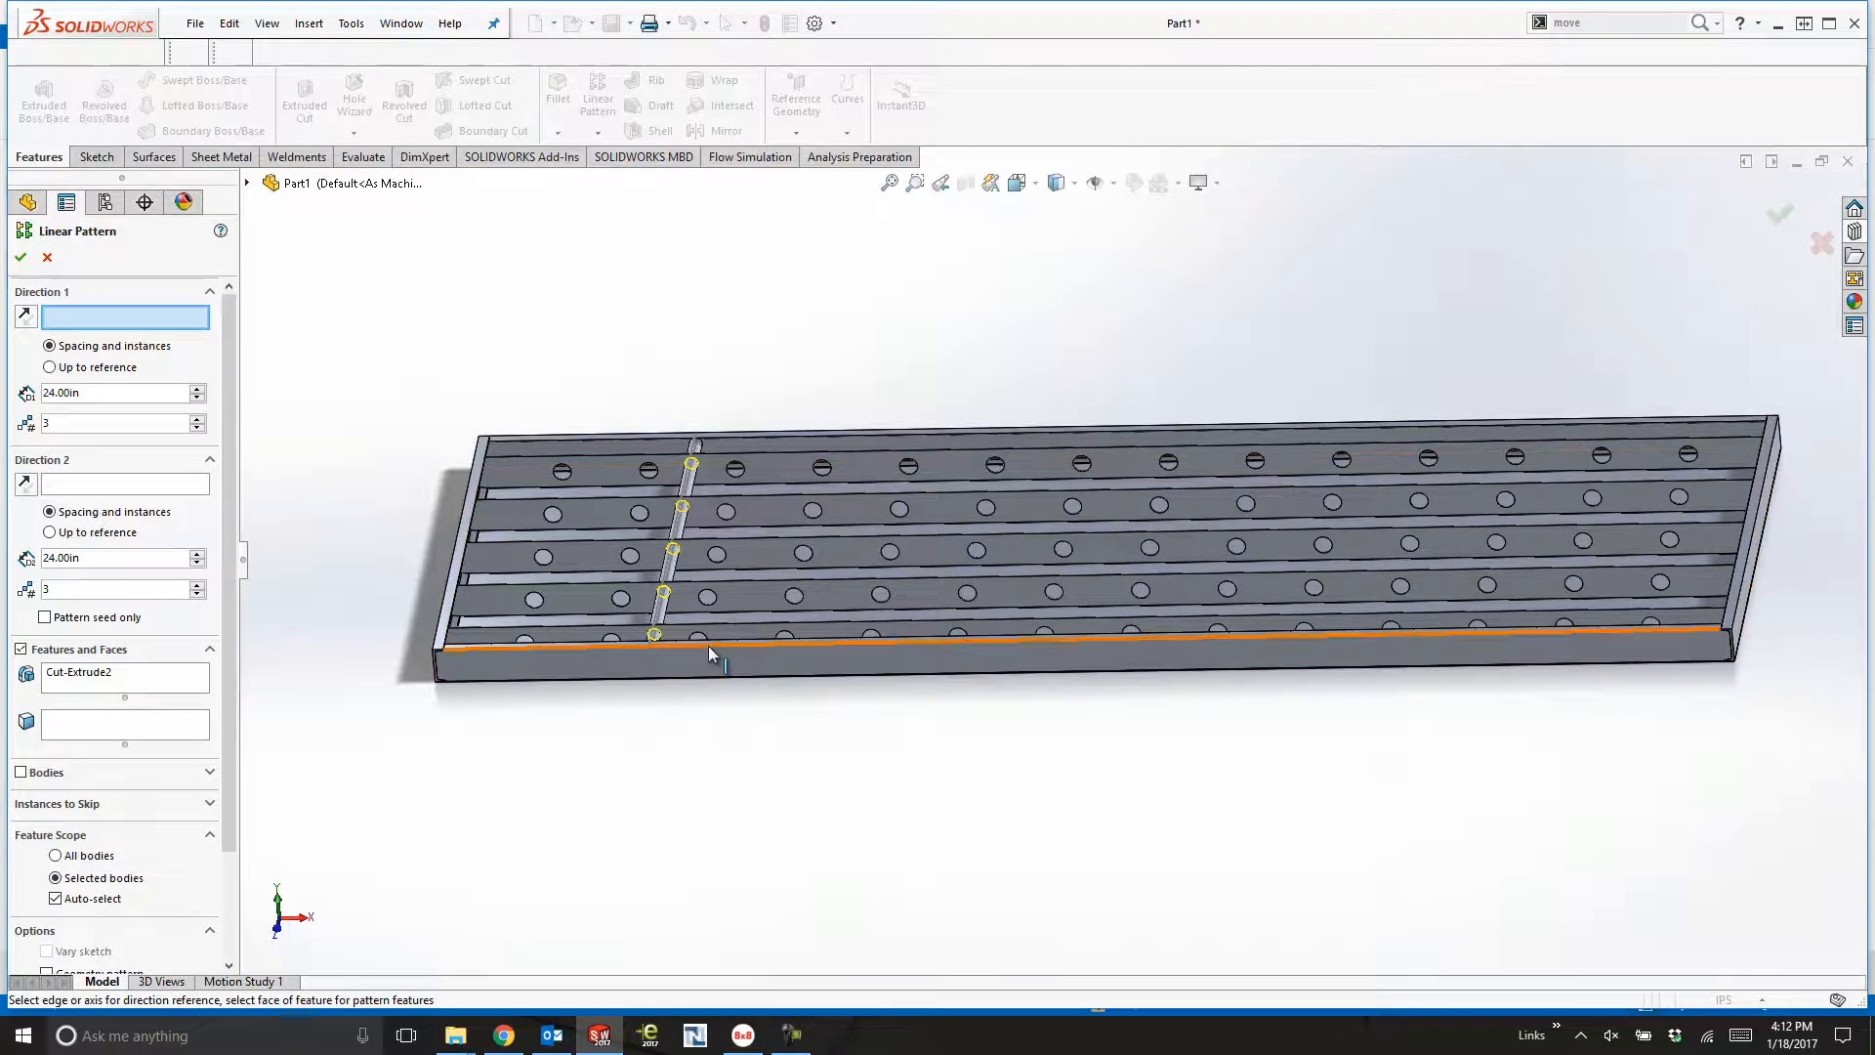
pyautogui.click(707, 646)
pyautogui.write('48')
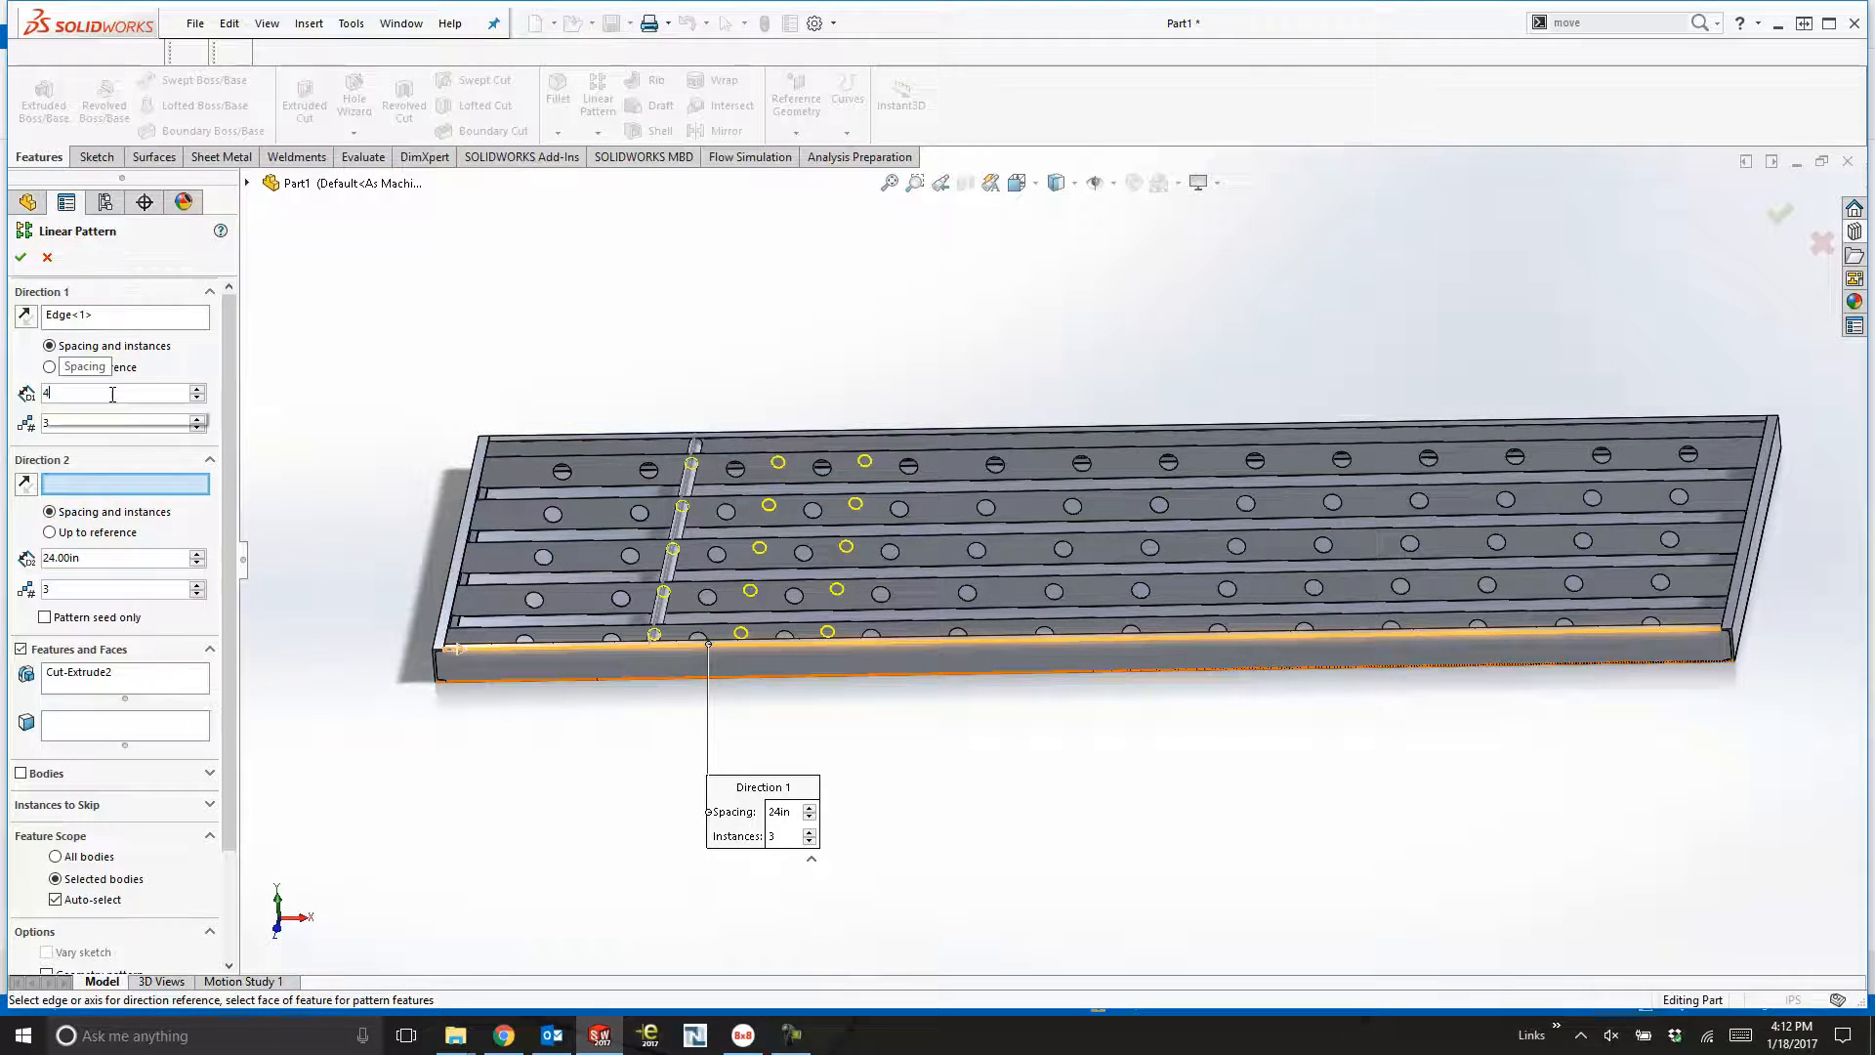
pyautogui.press('Return')
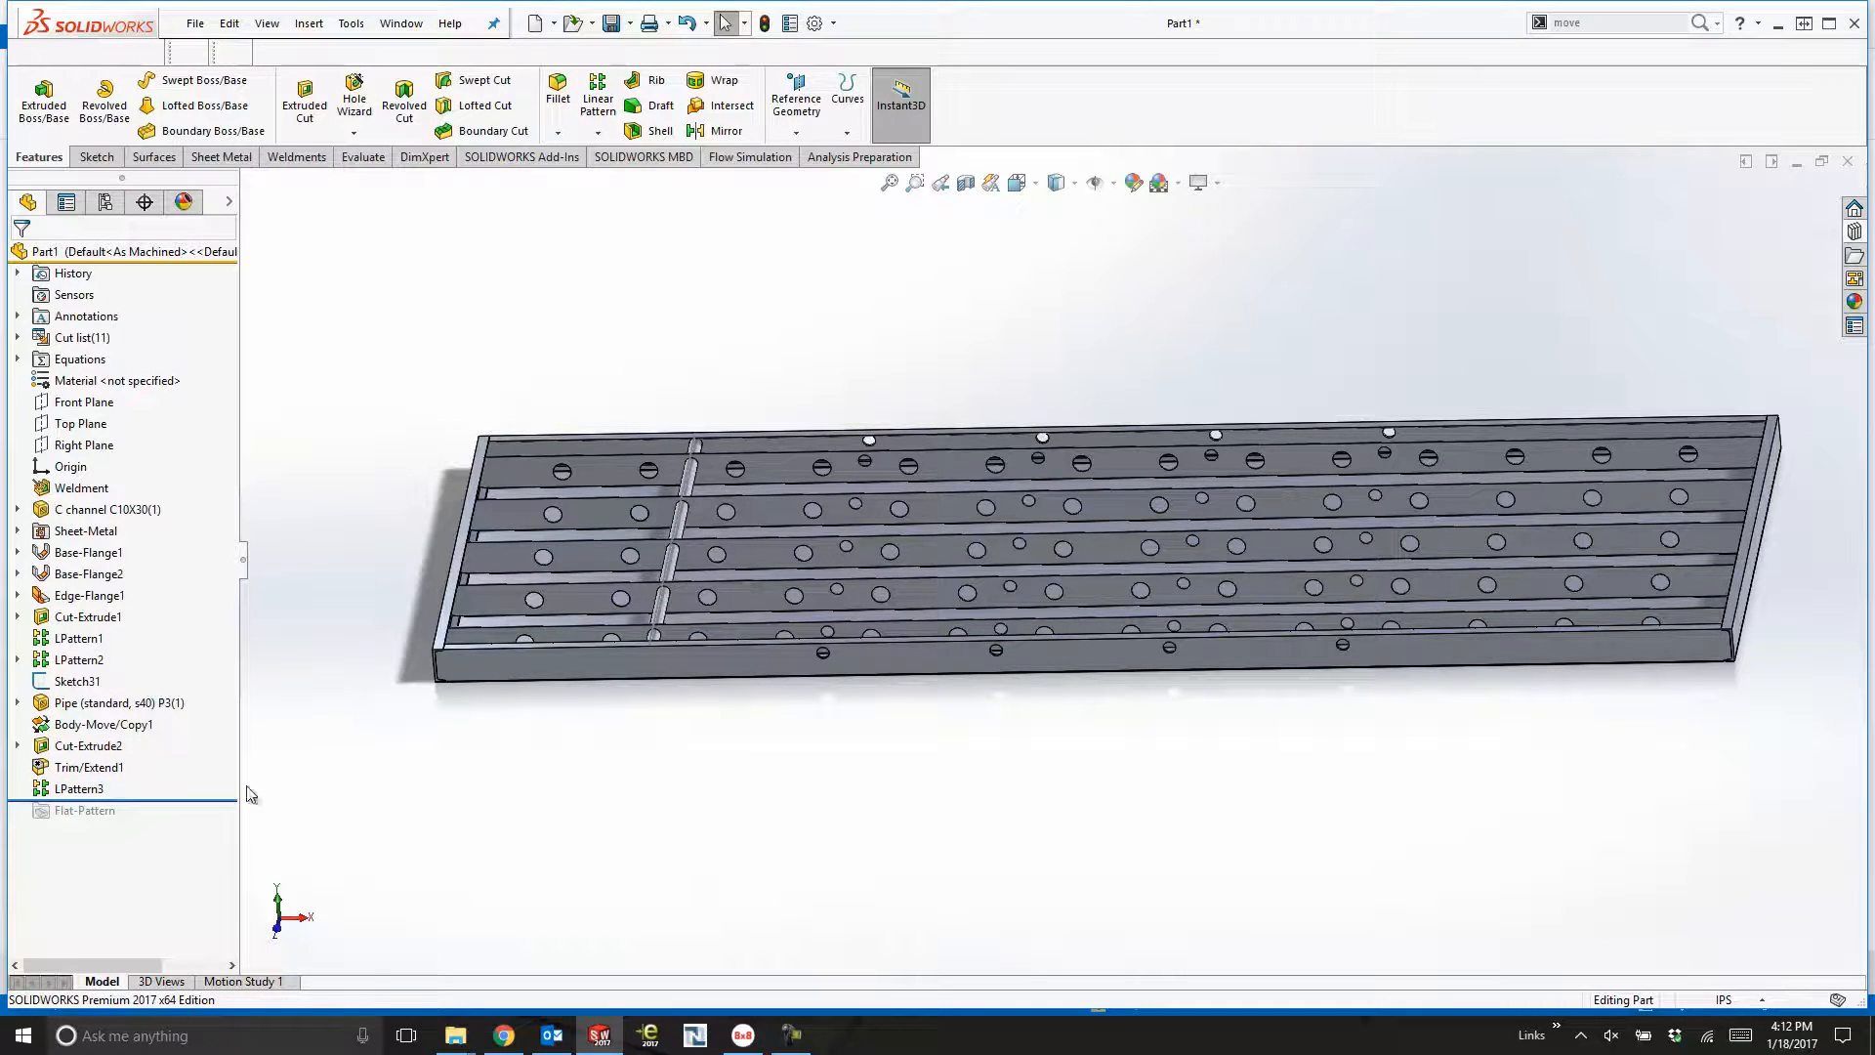
# Edit the pipe hole cut to end Up To Surface at the rear channel's inner face.
pyautogui.click(83, 745)
pyautogui.click(115, 684)
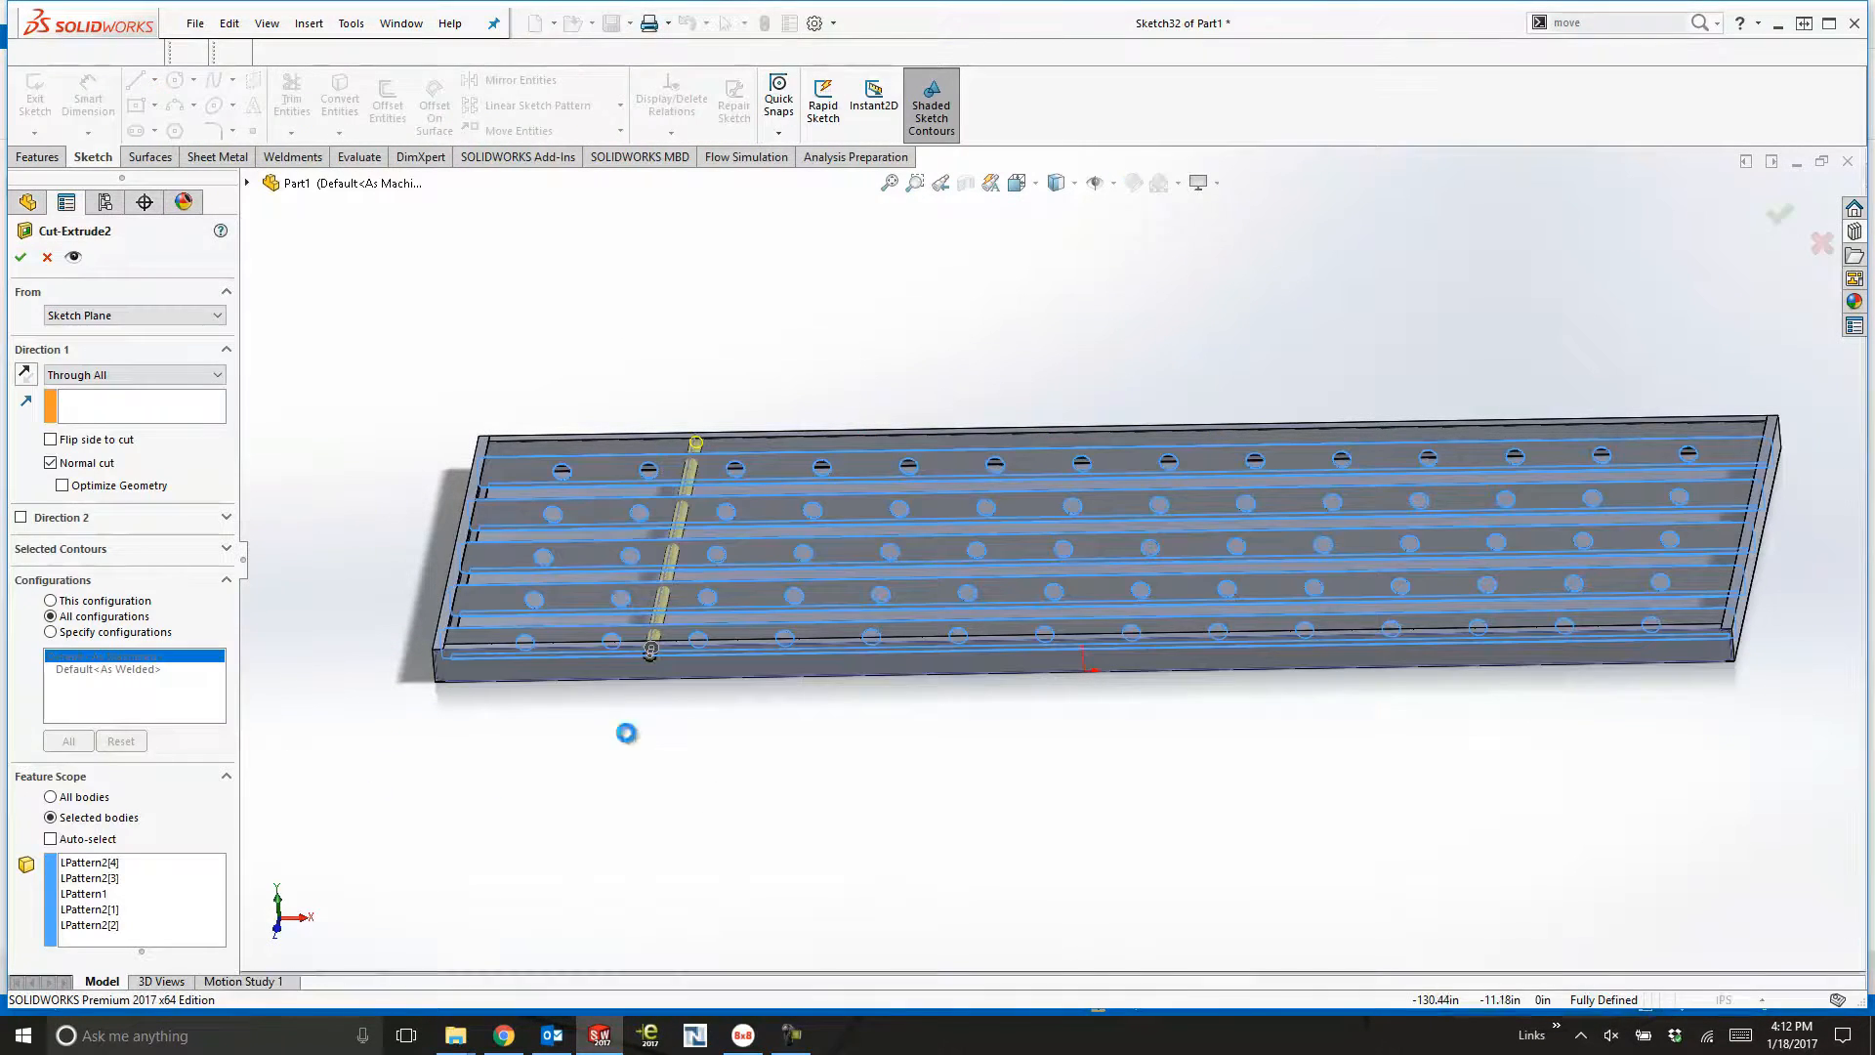
pyautogui.click(134, 374)
pyautogui.click(97, 458)
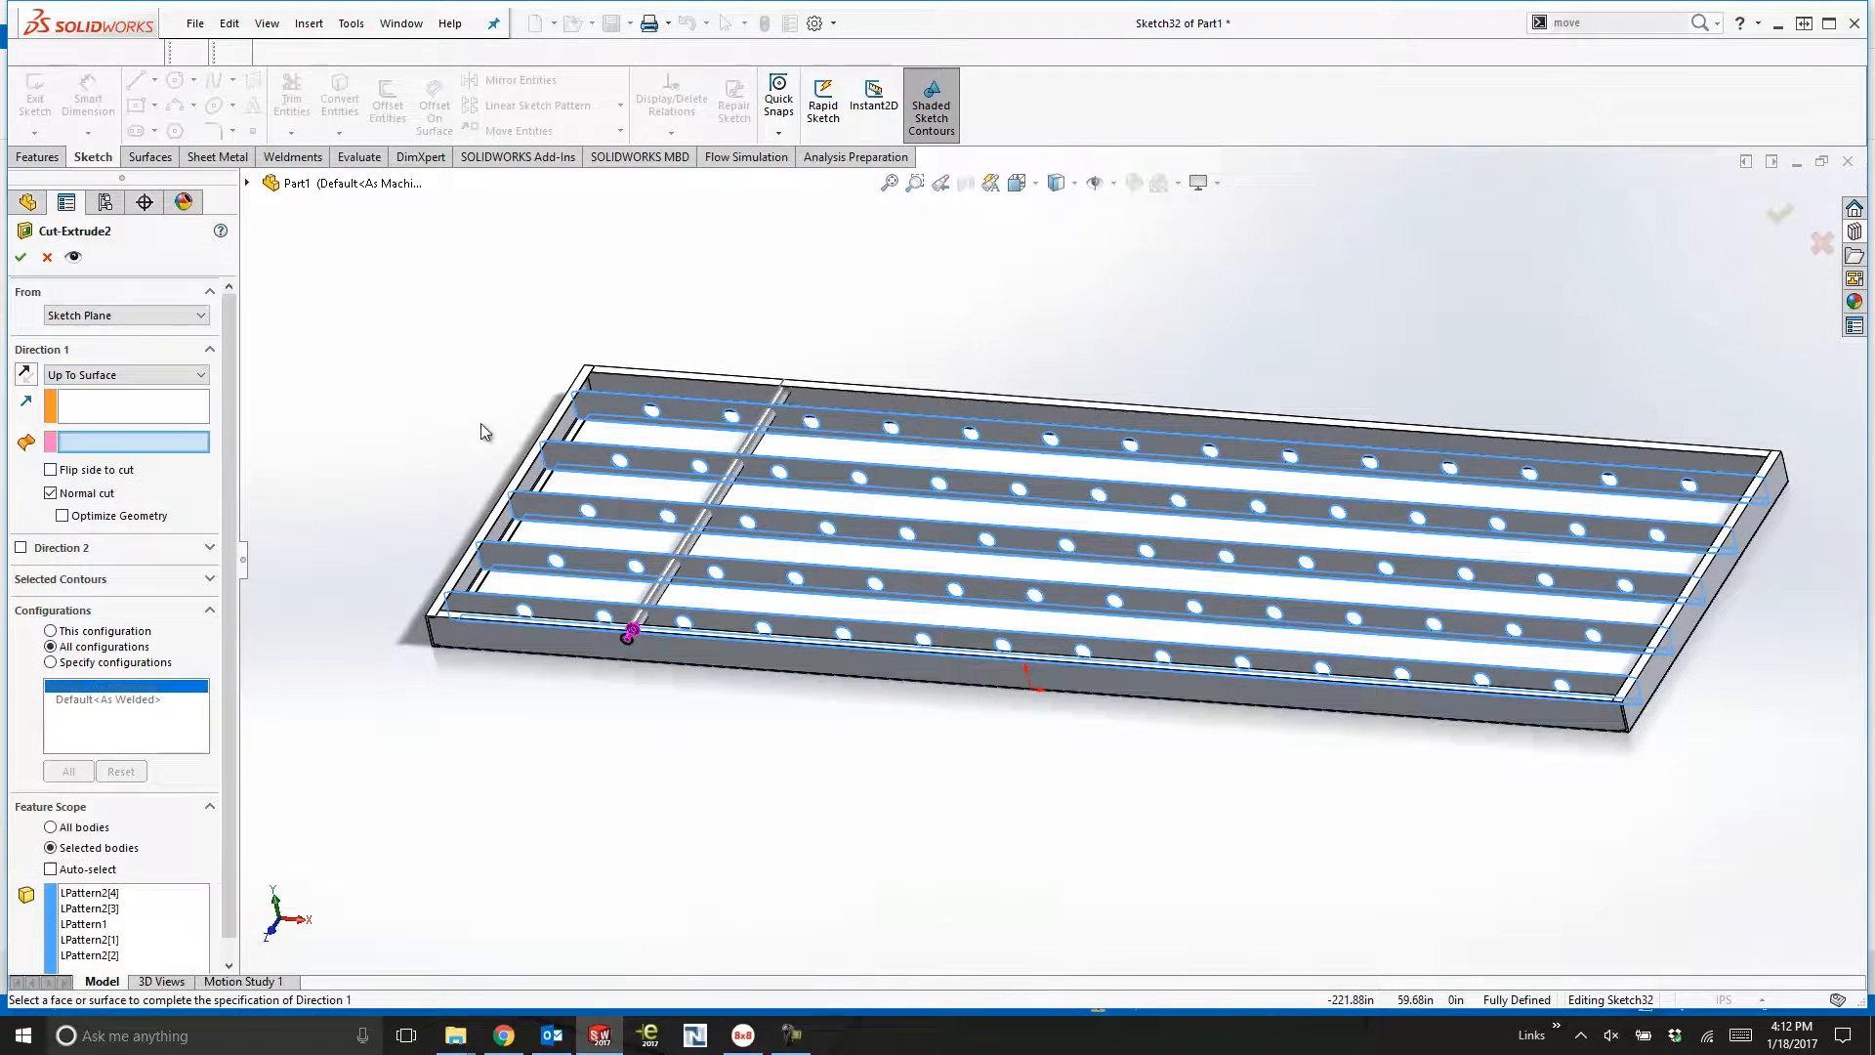
pyautogui.click(844, 403)
pyautogui.rightClick(876, 295)
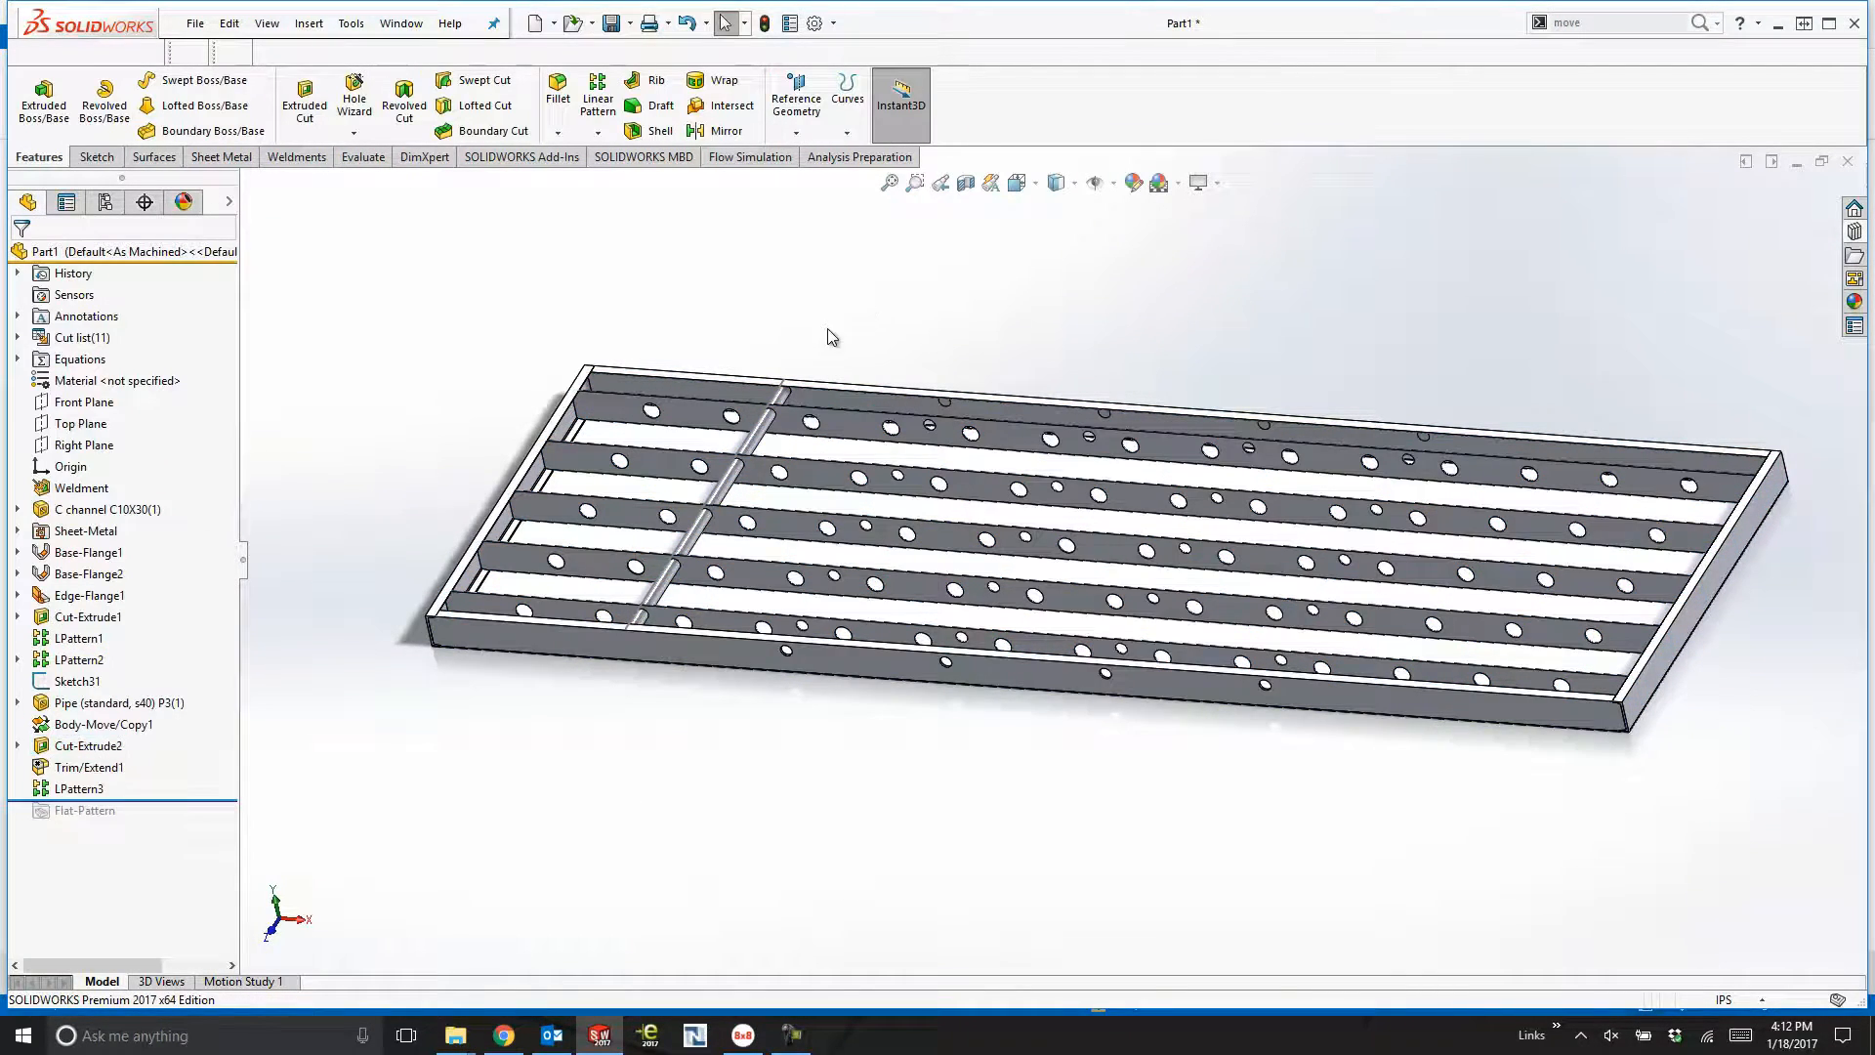
# Expand the pipe hole cut and move its sketch plane to the front channel's inner web face.
pyautogui.click(16, 745)
pyautogui.click(78, 767)
pyautogui.click(120, 713)
pyautogui.moveTo(782, 752)
pyautogui.mouseDown(button='middle')
pyautogui.moveTo(502, 759)
pyautogui.moveTo(1113, 515)
pyautogui.moveTo(1016, 396)
pyautogui.mouseUp(button='middle')
pyautogui.scroll(-5, 1016, 392)
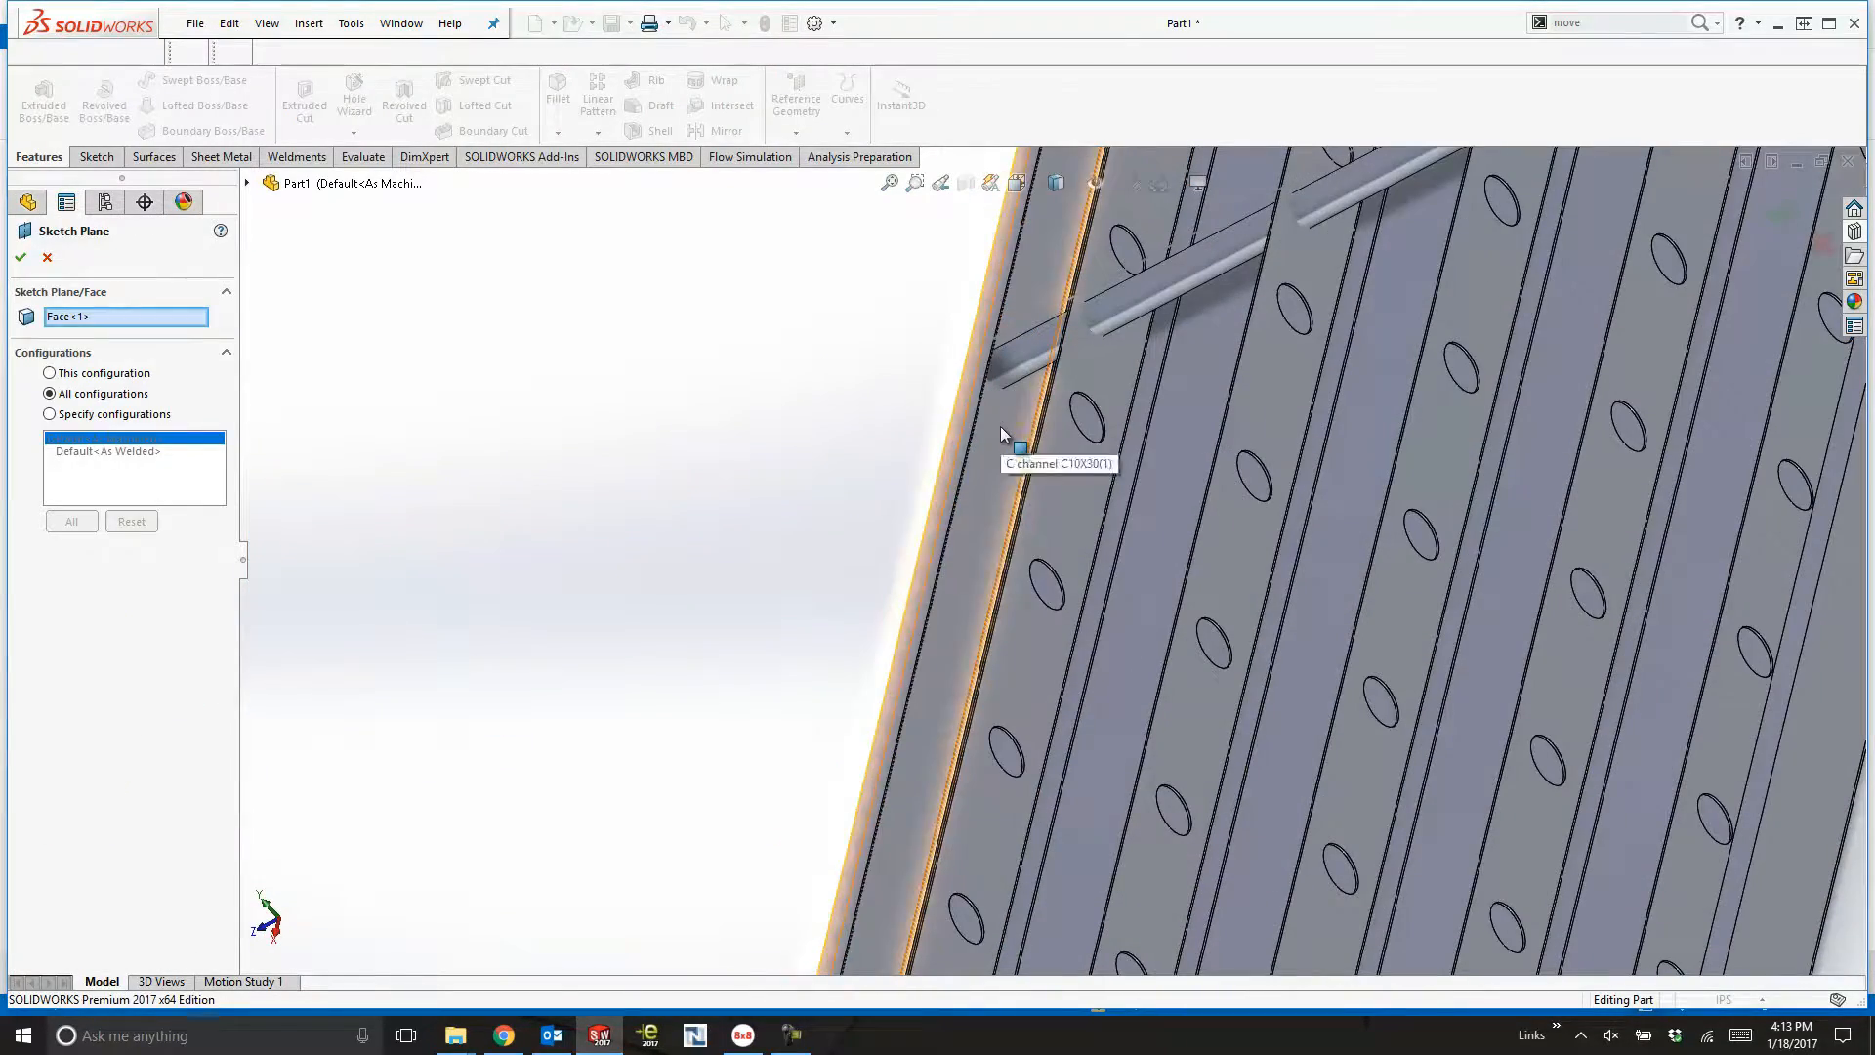
pyautogui.click(1000, 426)
pyautogui.rightClick(1000, 426)
pyautogui.click(1042, 564)
# Examine the rear channel and webs around the patterned pipe holes.
pyautogui.scroll(4, 693, 530)
pyautogui.moveTo(693, 530); pyautogui.dragTo(929, 436, button='middle')
pyautogui.scroll(2, 929, 435)
pyautogui.moveTo(1108, 440); pyautogui.dragTo(1124, 483, button='middle')
pyautogui.scroll(-9, 1098, 569)
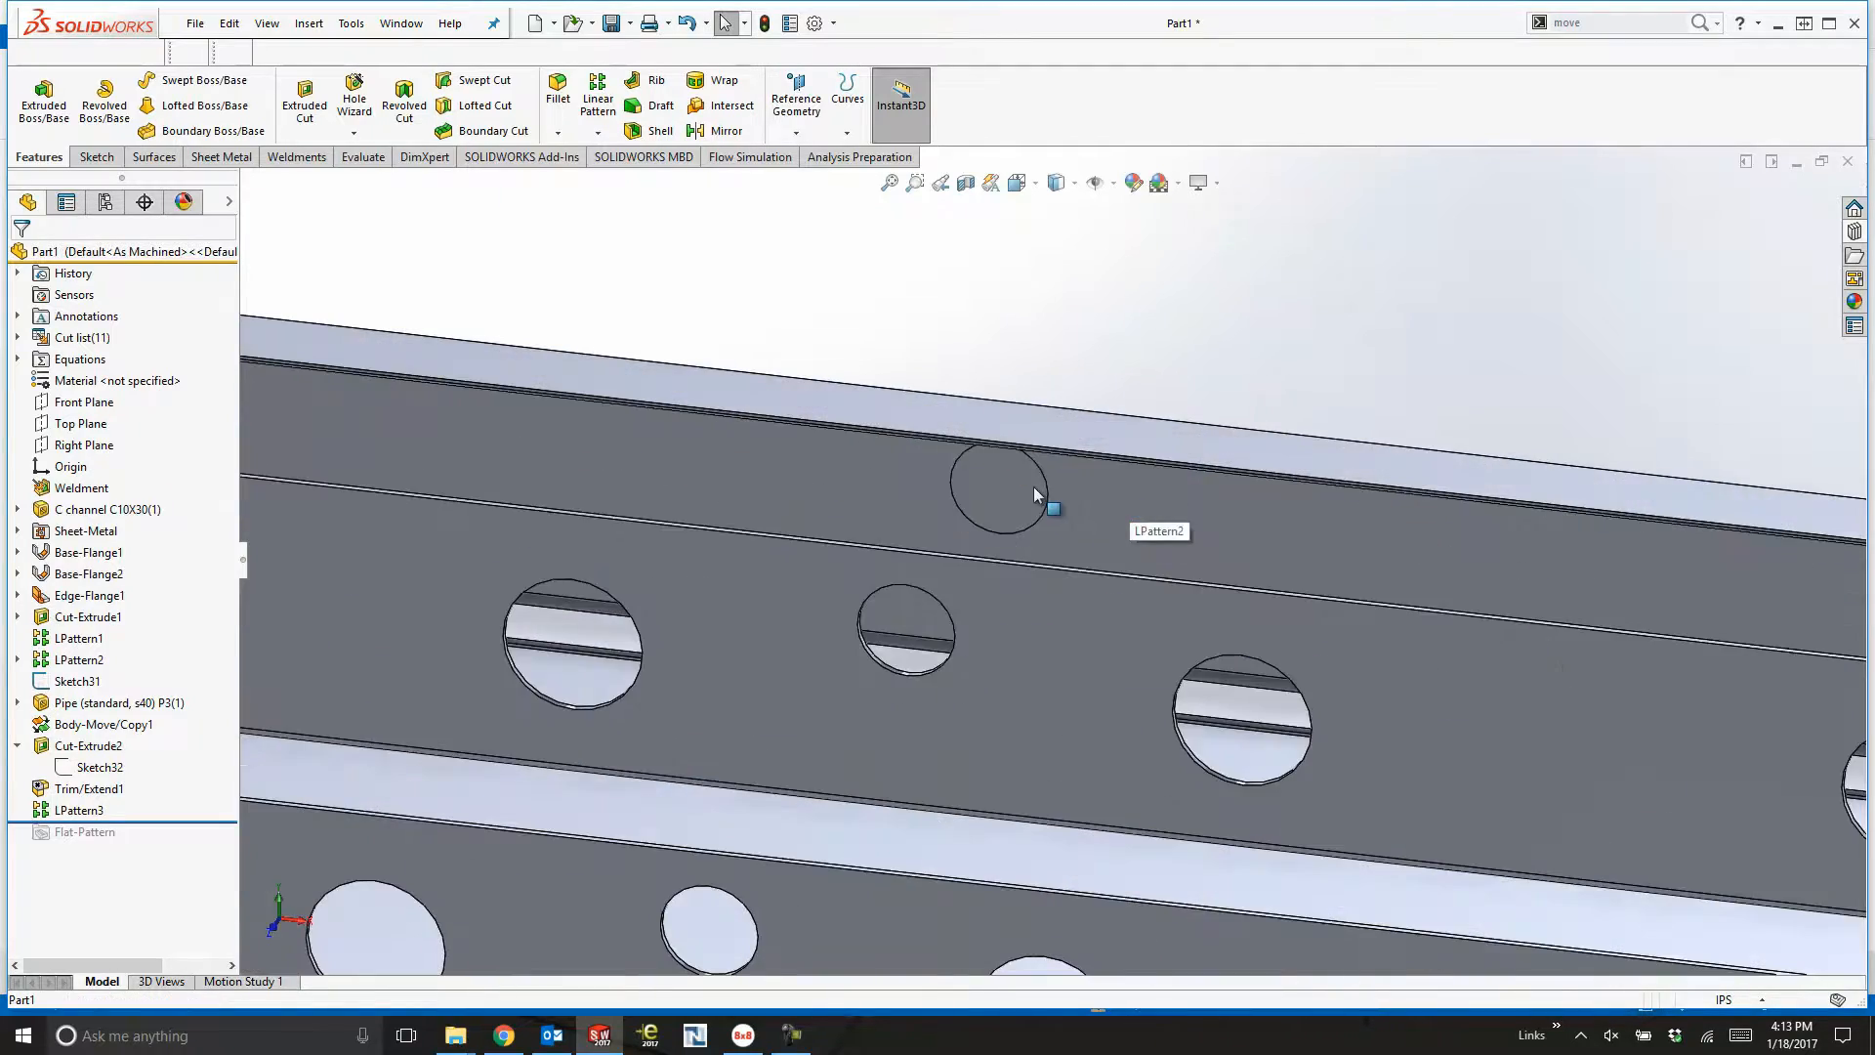
pyautogui.click(1038, 494)
pyautogui.scroll(6, 1038, 494)
pyautogui.scroll(3, 1103, 657)
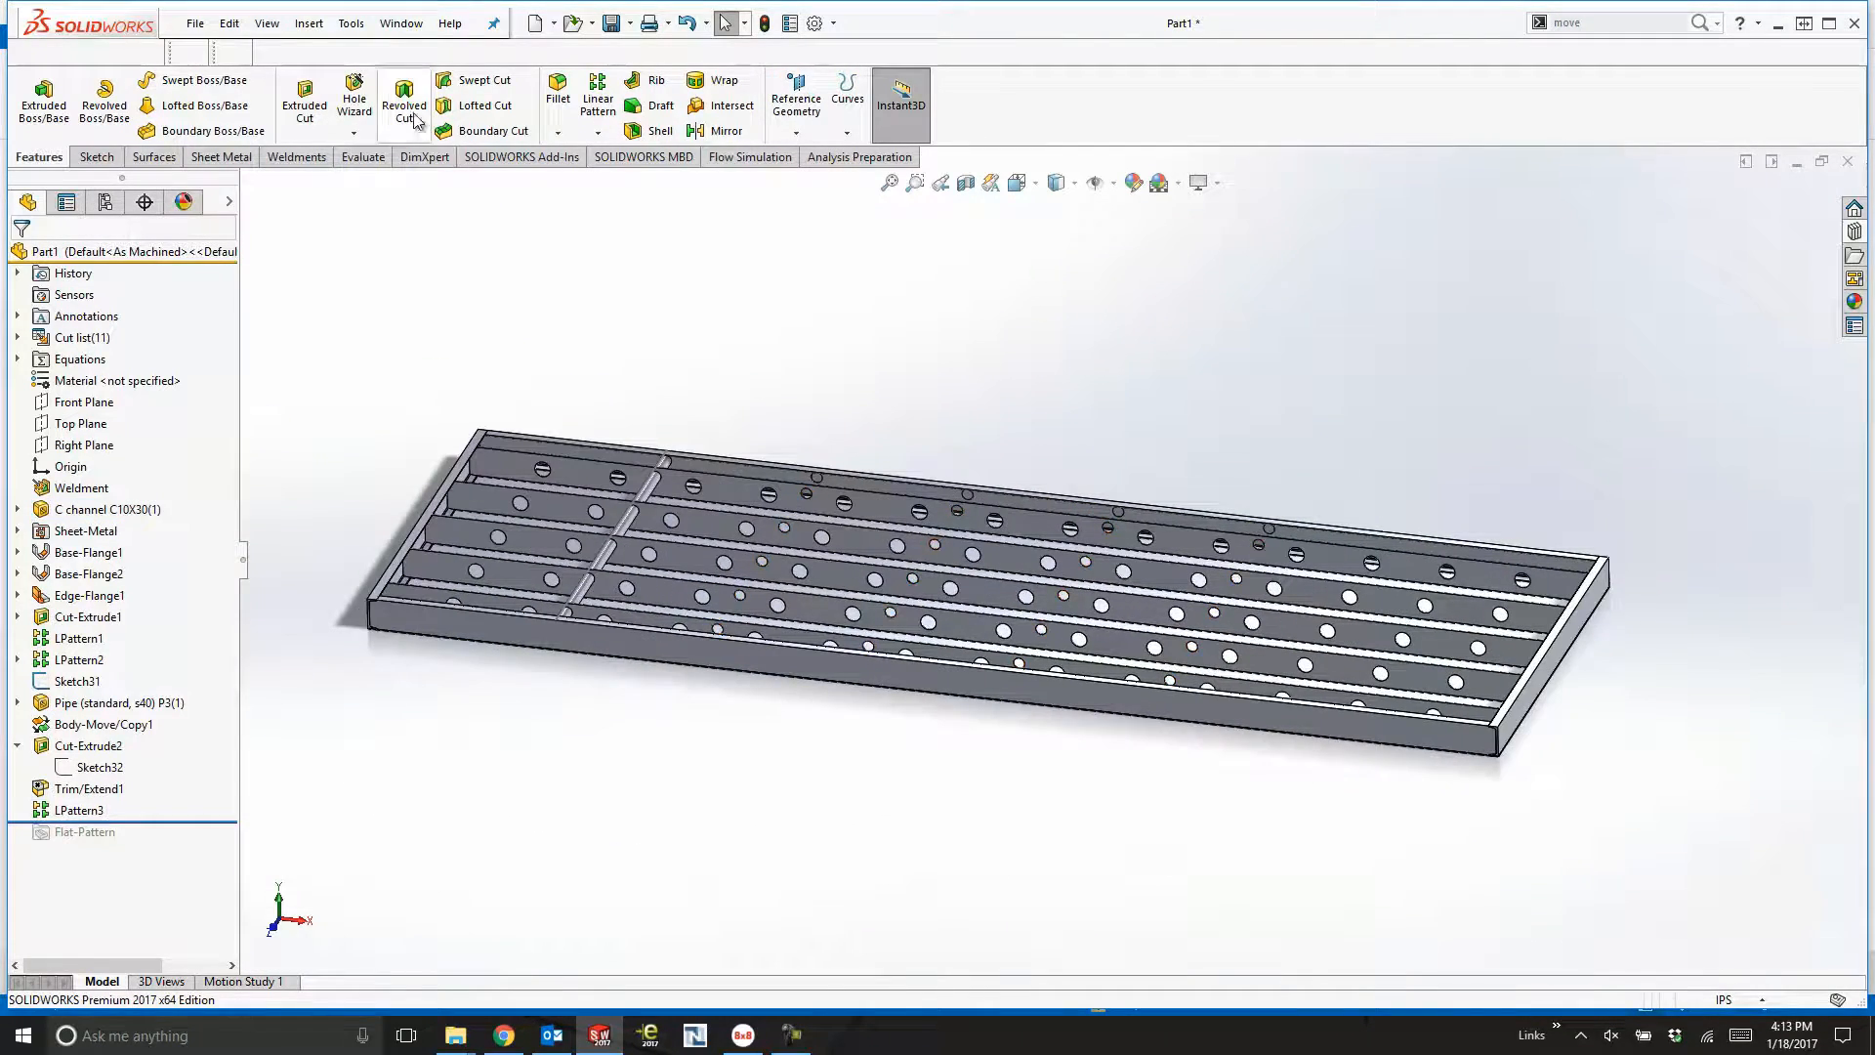
# Linearly pattern the trimmed pipe body along the rear channel's long edge with 48 in spacing and 5 instances.
pyautogui.click(598, 105)
pyautogui.click(44, 776)
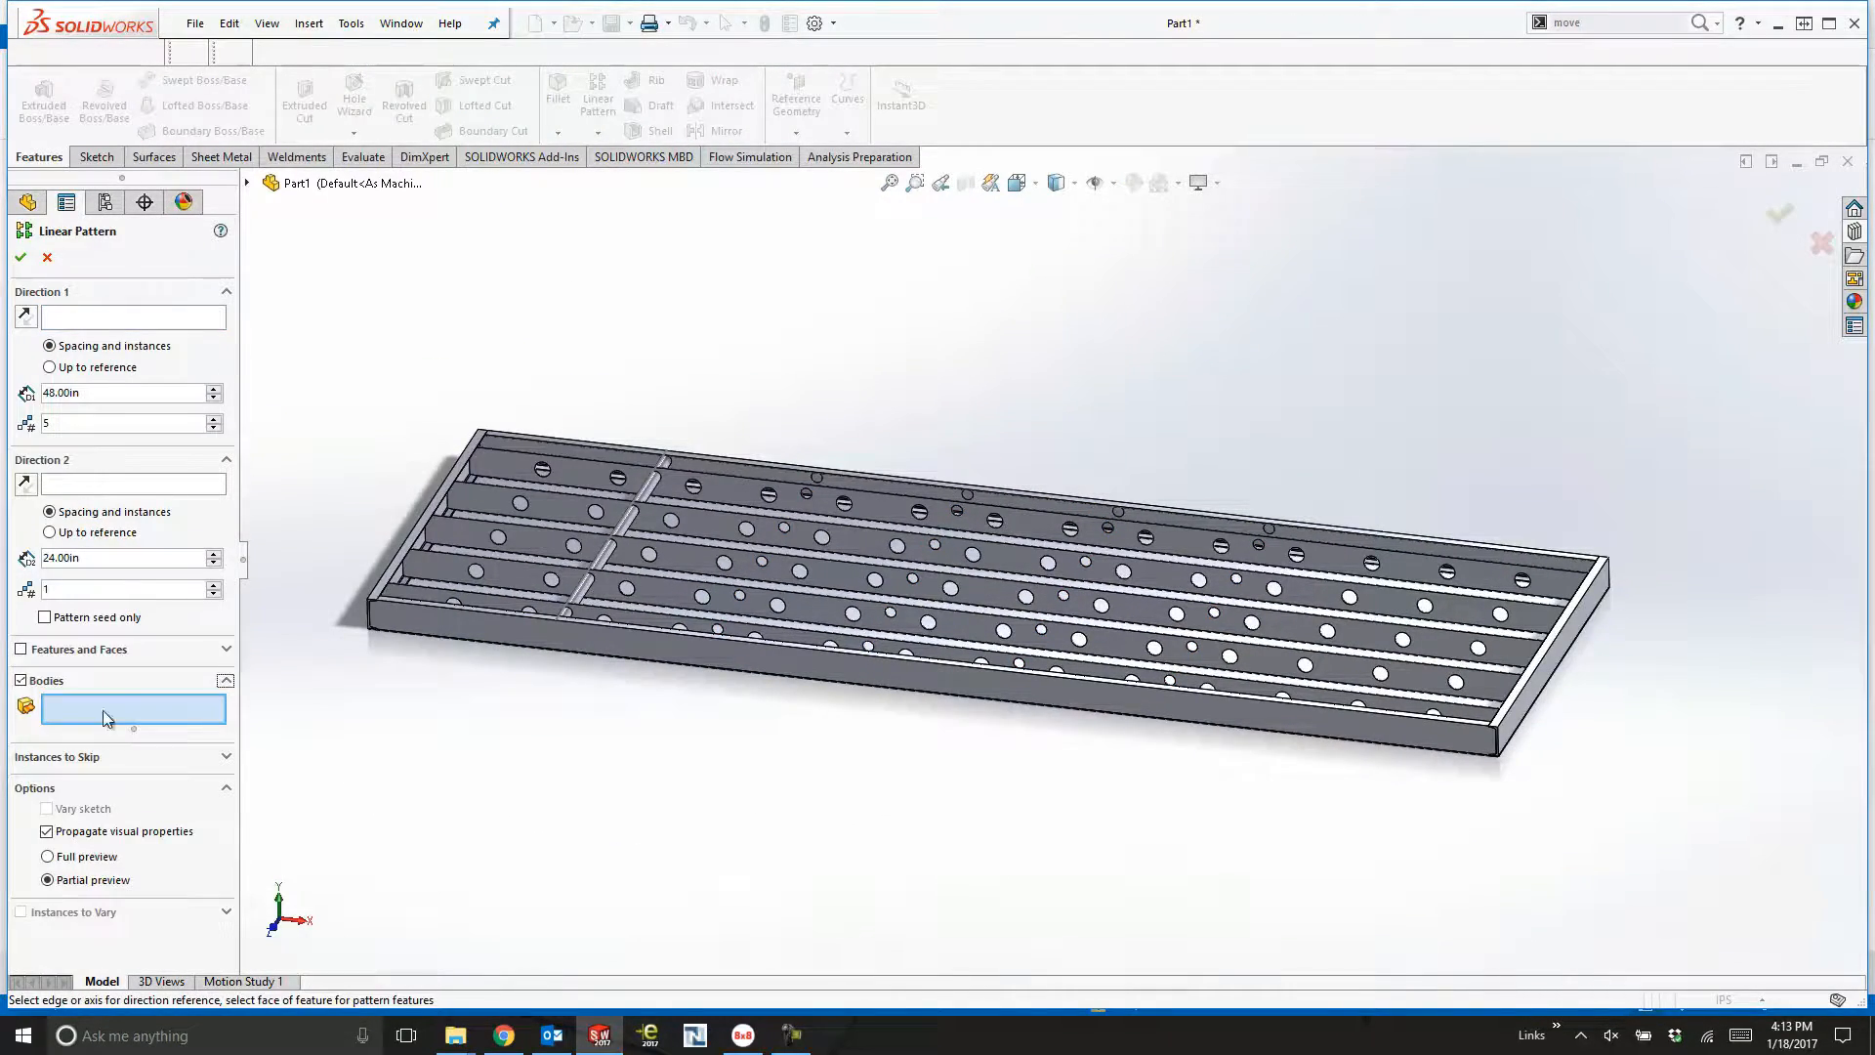
pyautogui.click(625, 505)
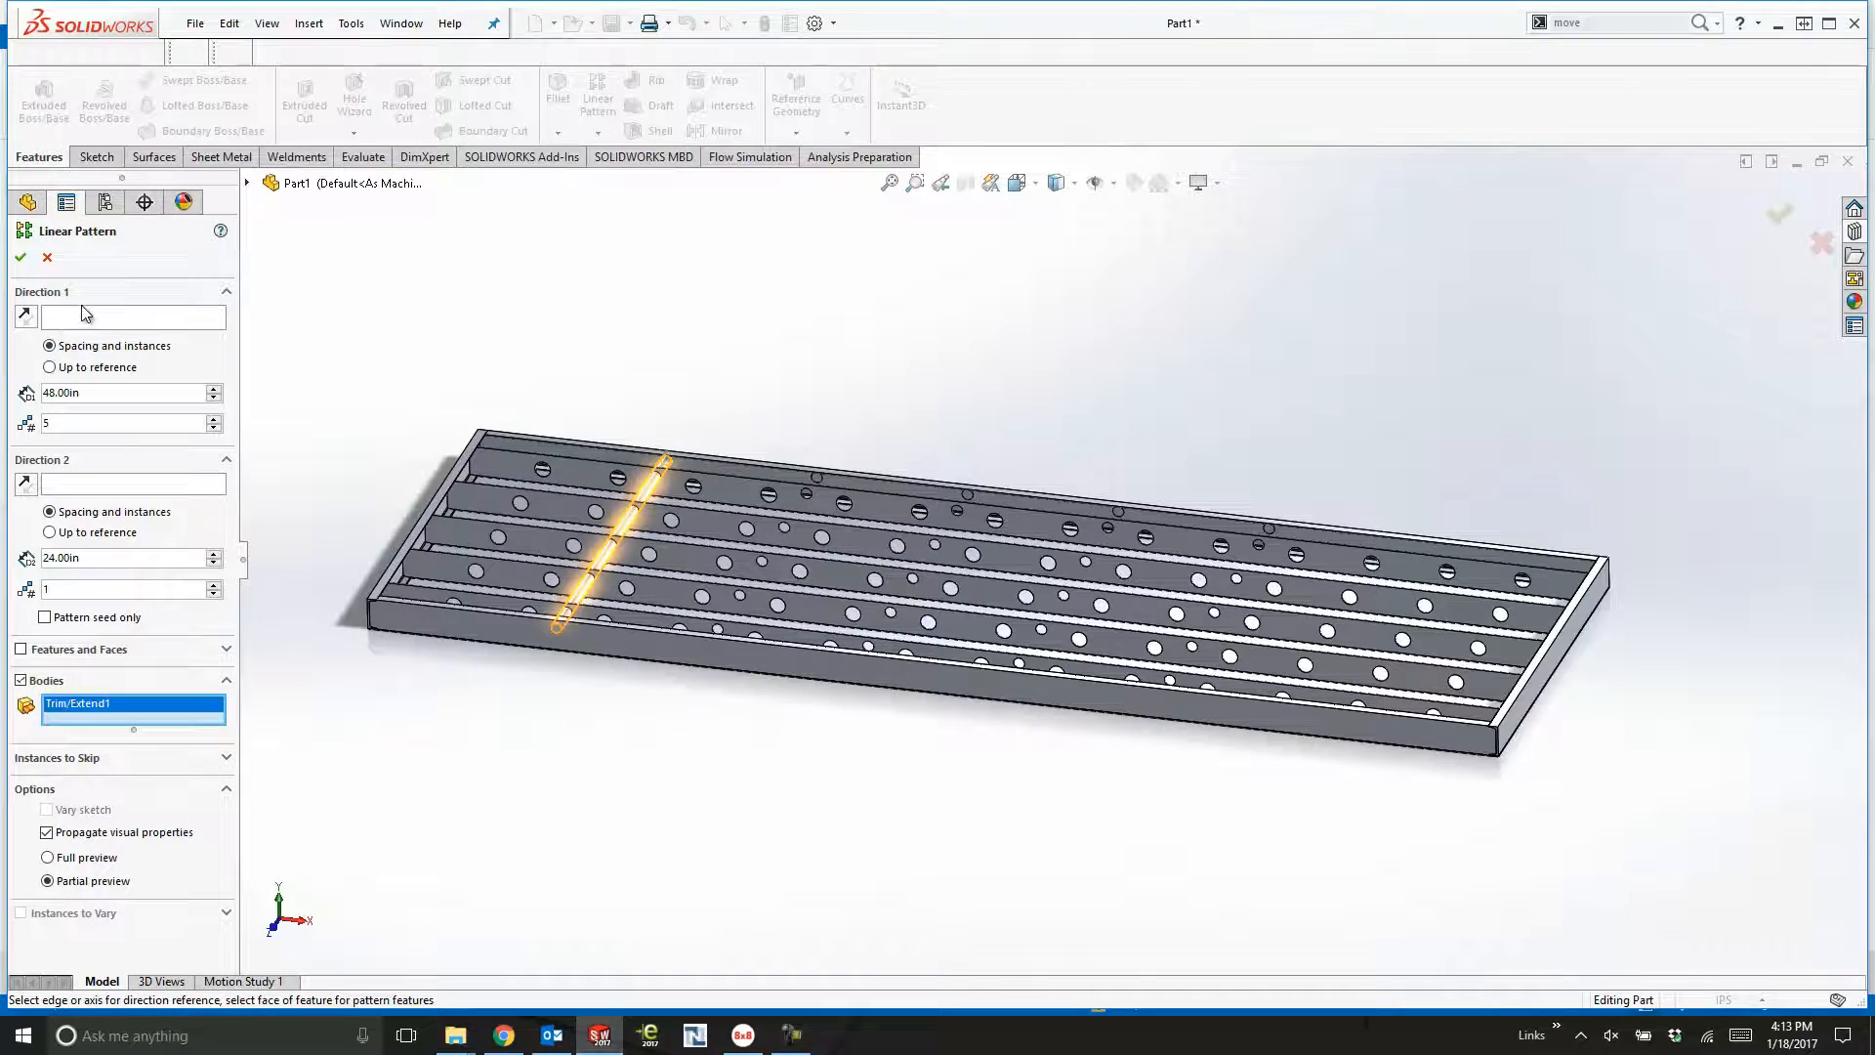
pyautogui.click(612, 449)
pyautogui.click(616, 450)
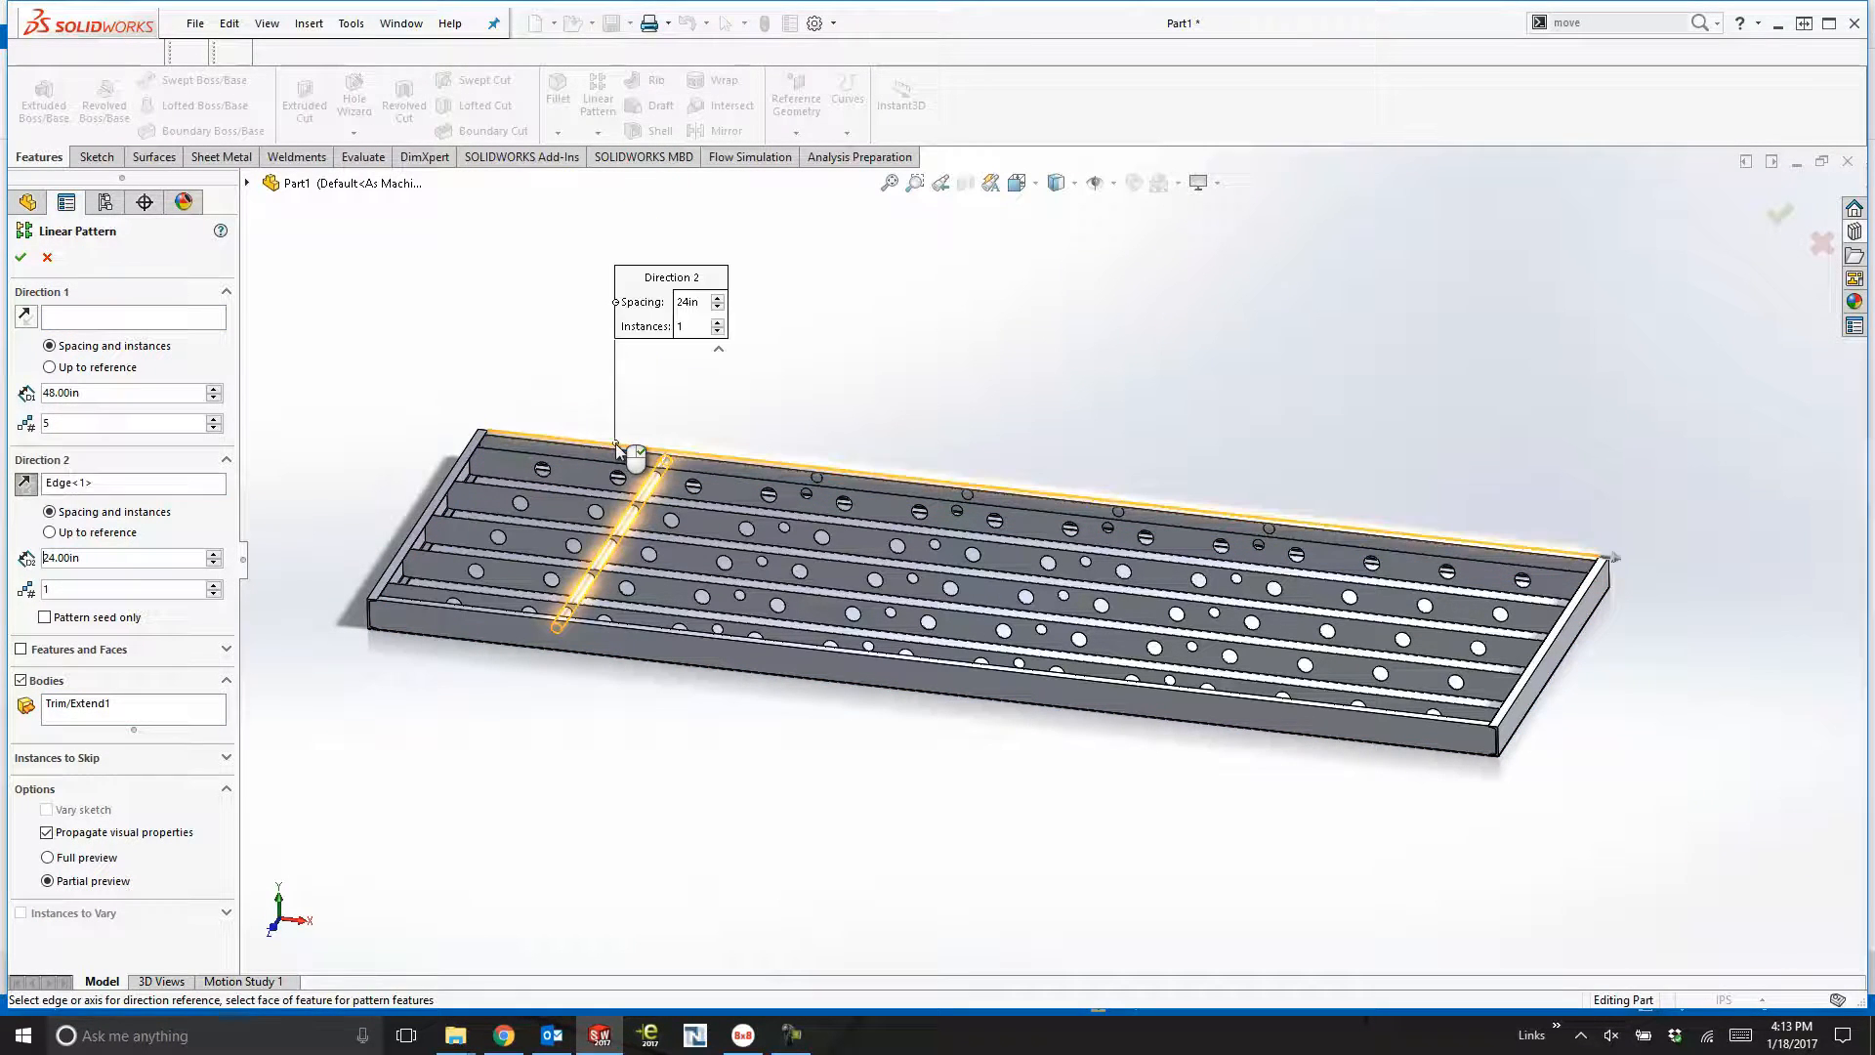
pyautogui.rightClick(74, 484)
pyautogui.click(122, 500)
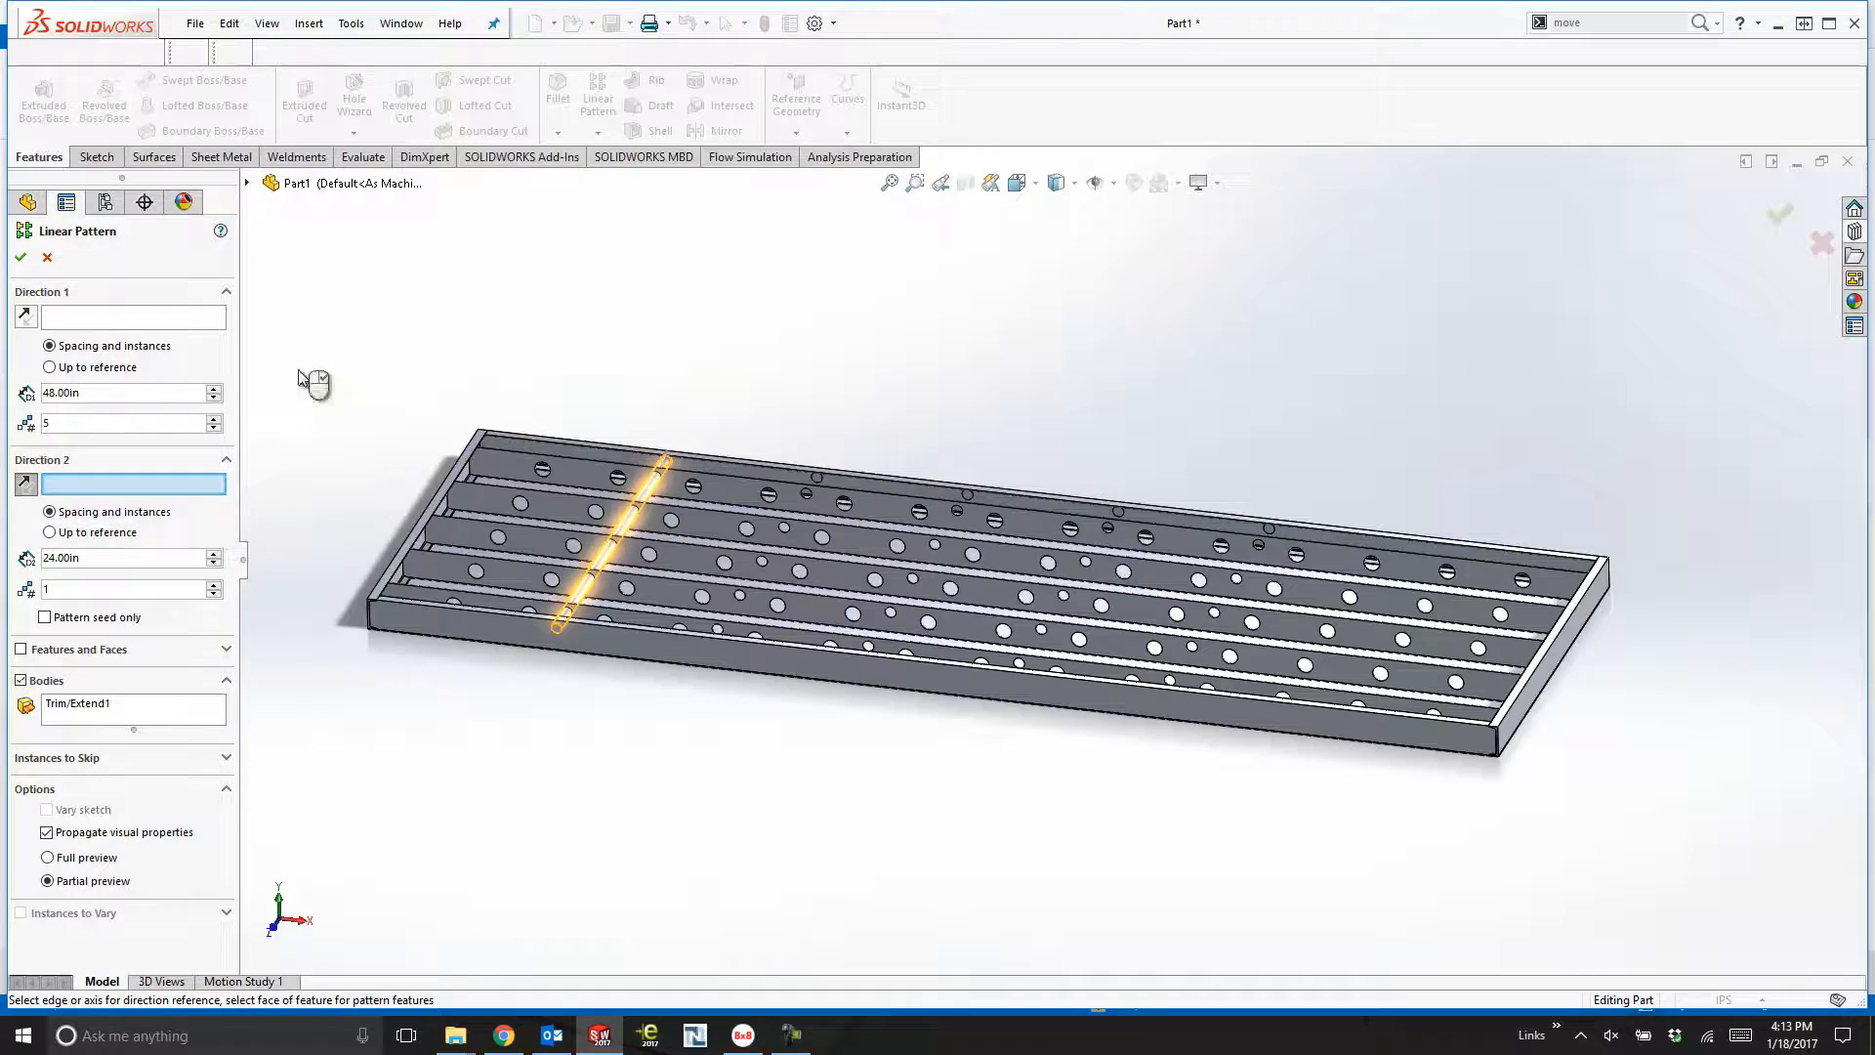
pyautogui.click(178, 326)
pyautogui.click(554, 438)
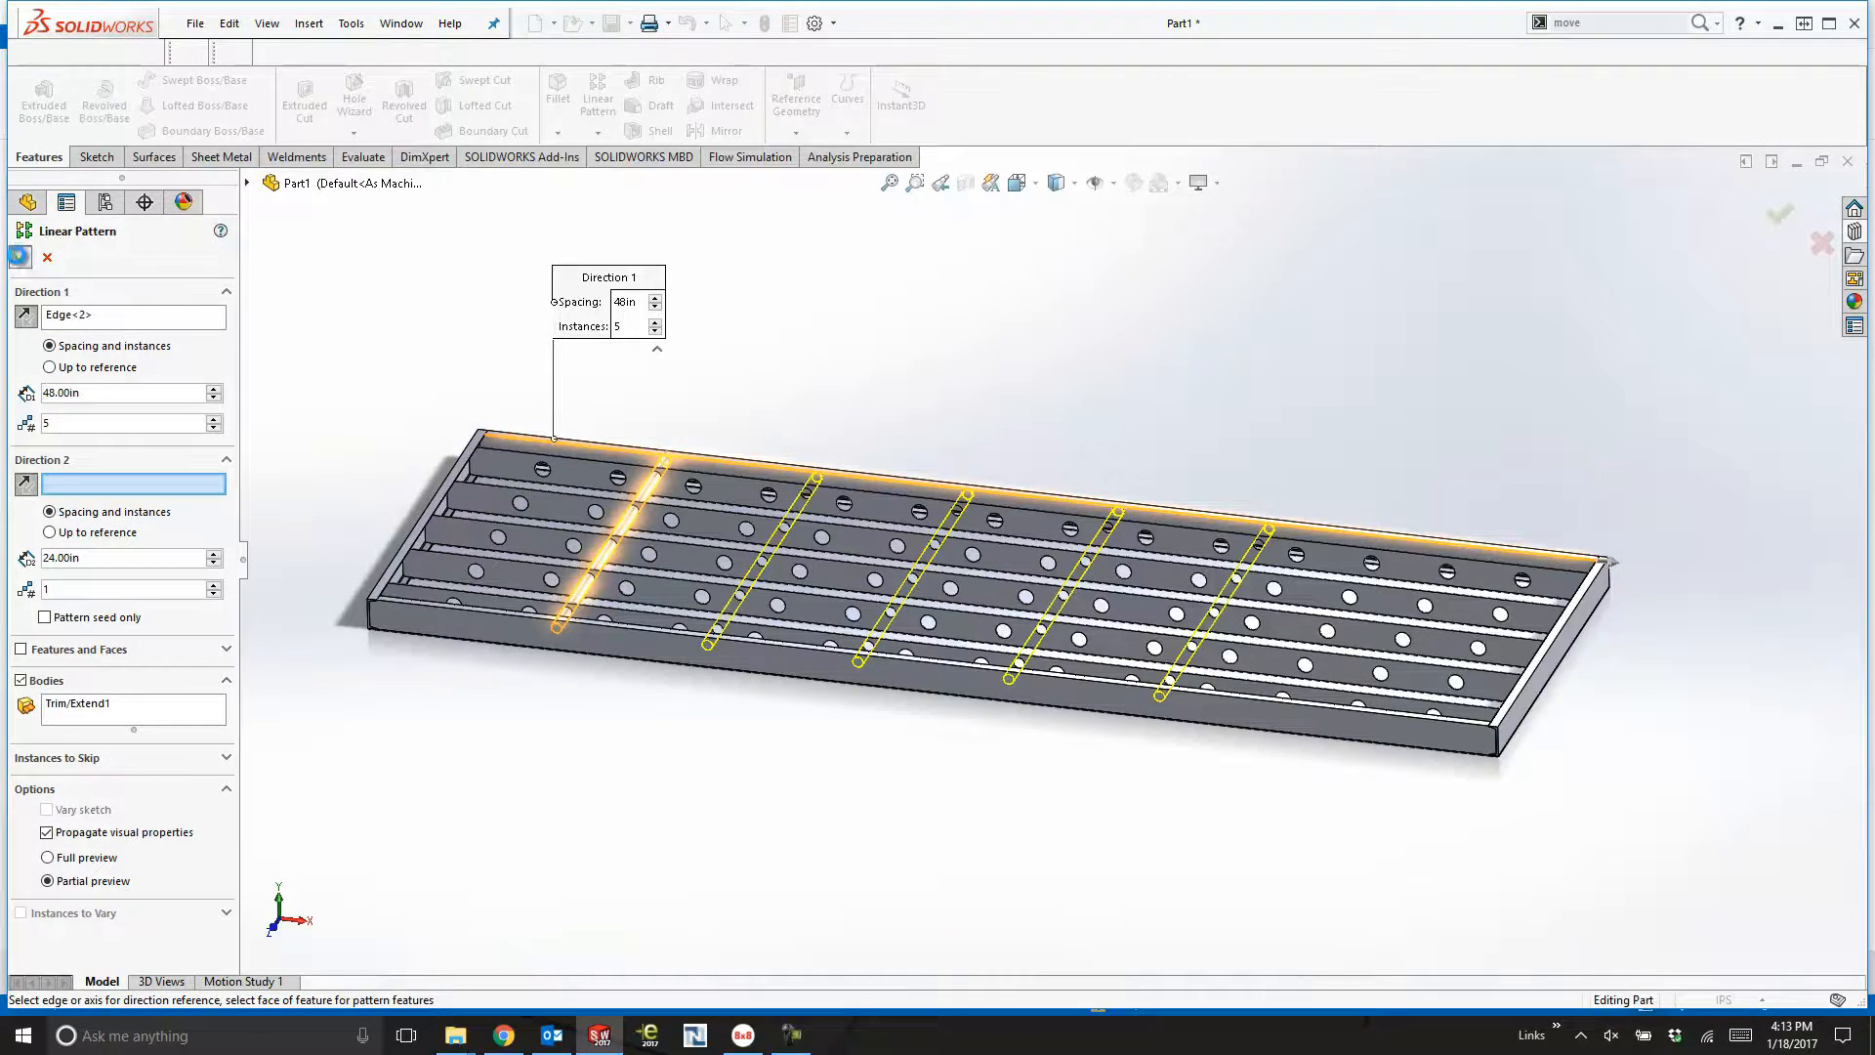
# Save the part as "welded frame" in the Customer Projects folder.
pyautogui.moveTo(451, 311); pyautogui.dragTo(469, 309, button='middle')
pyautogui.hotkey('ctrl', 's')
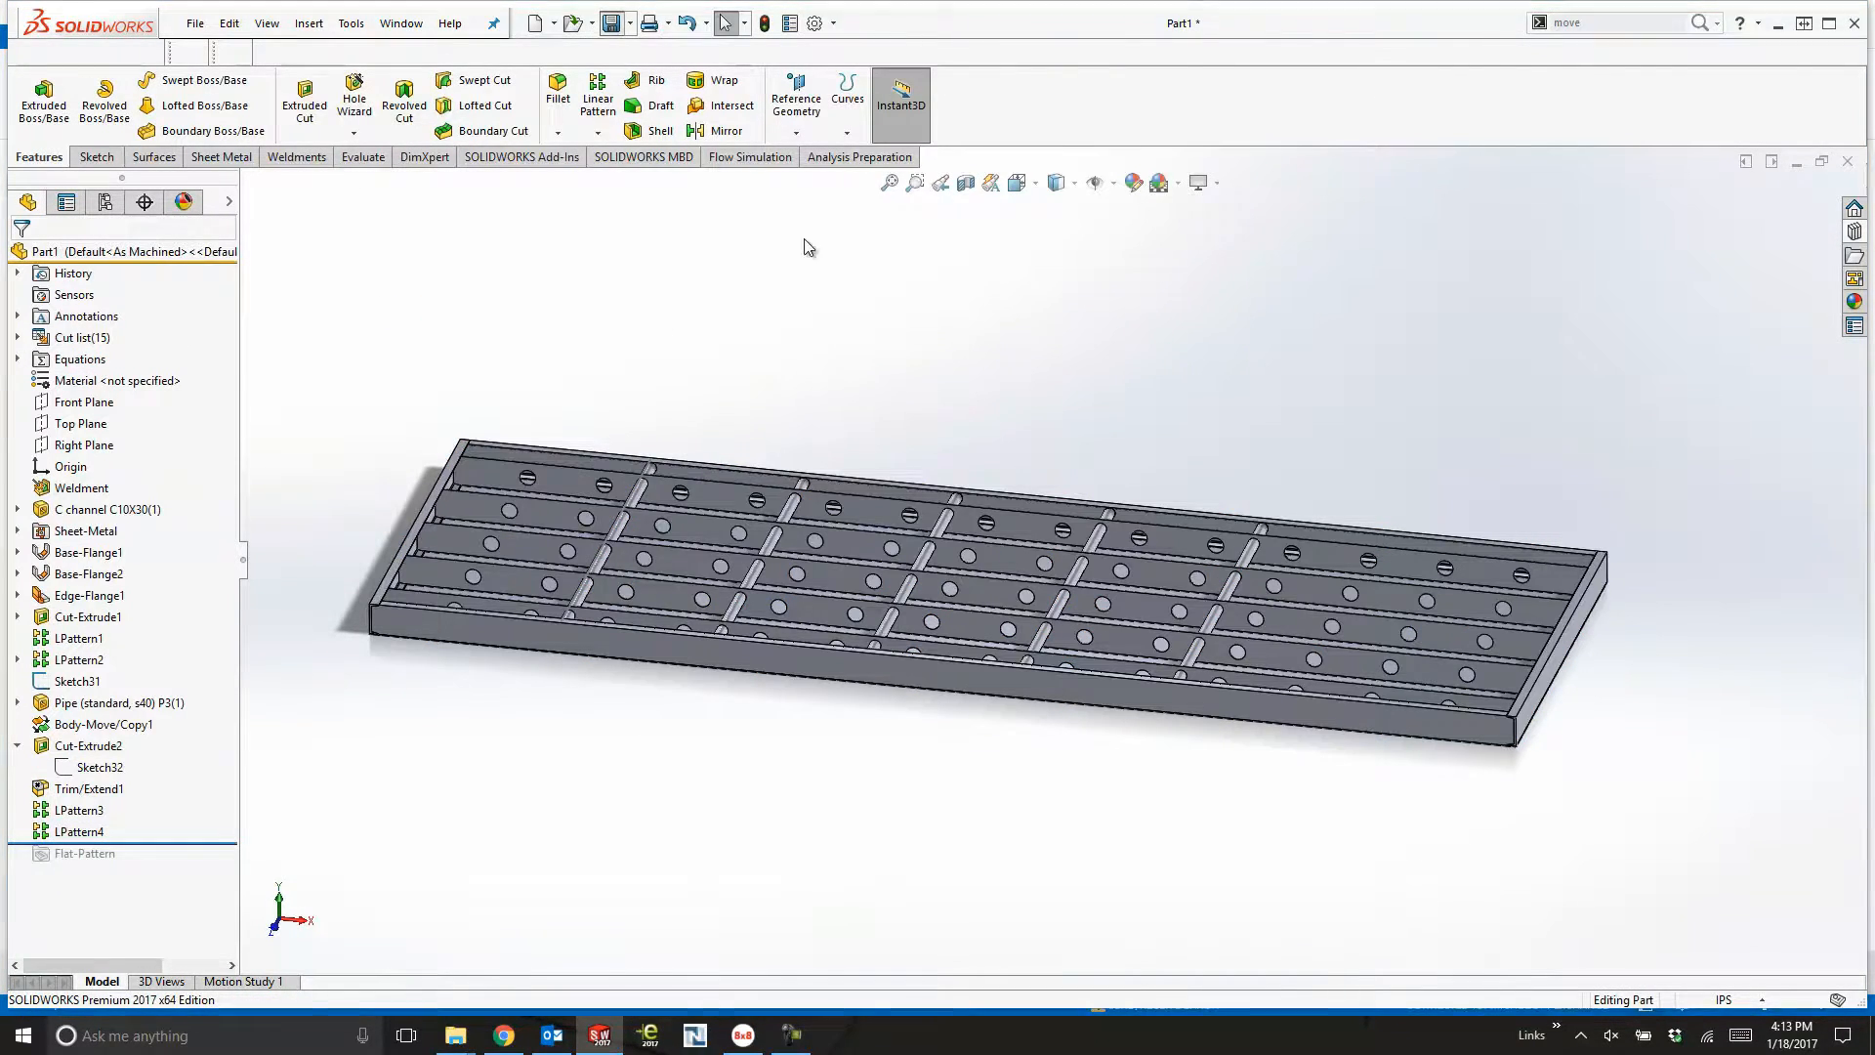
pyautogui.click(611, 127)
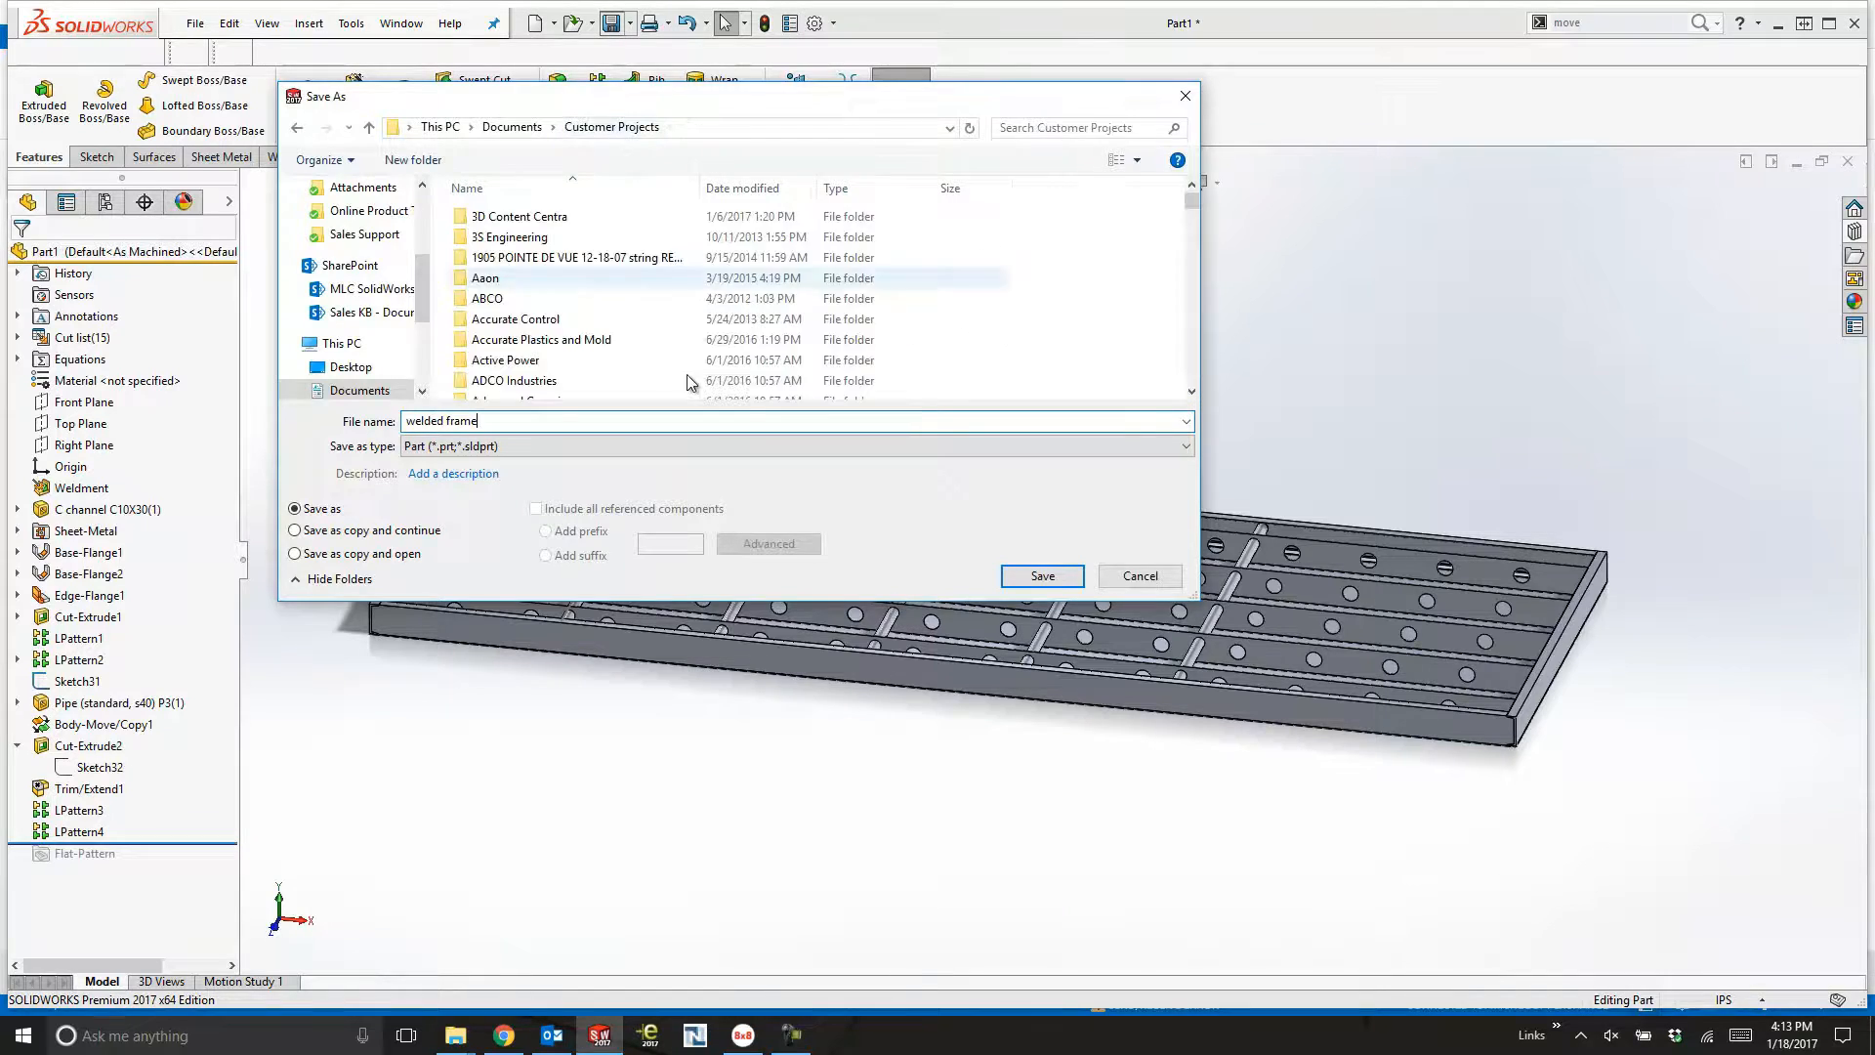
pyautogui.press('Return')
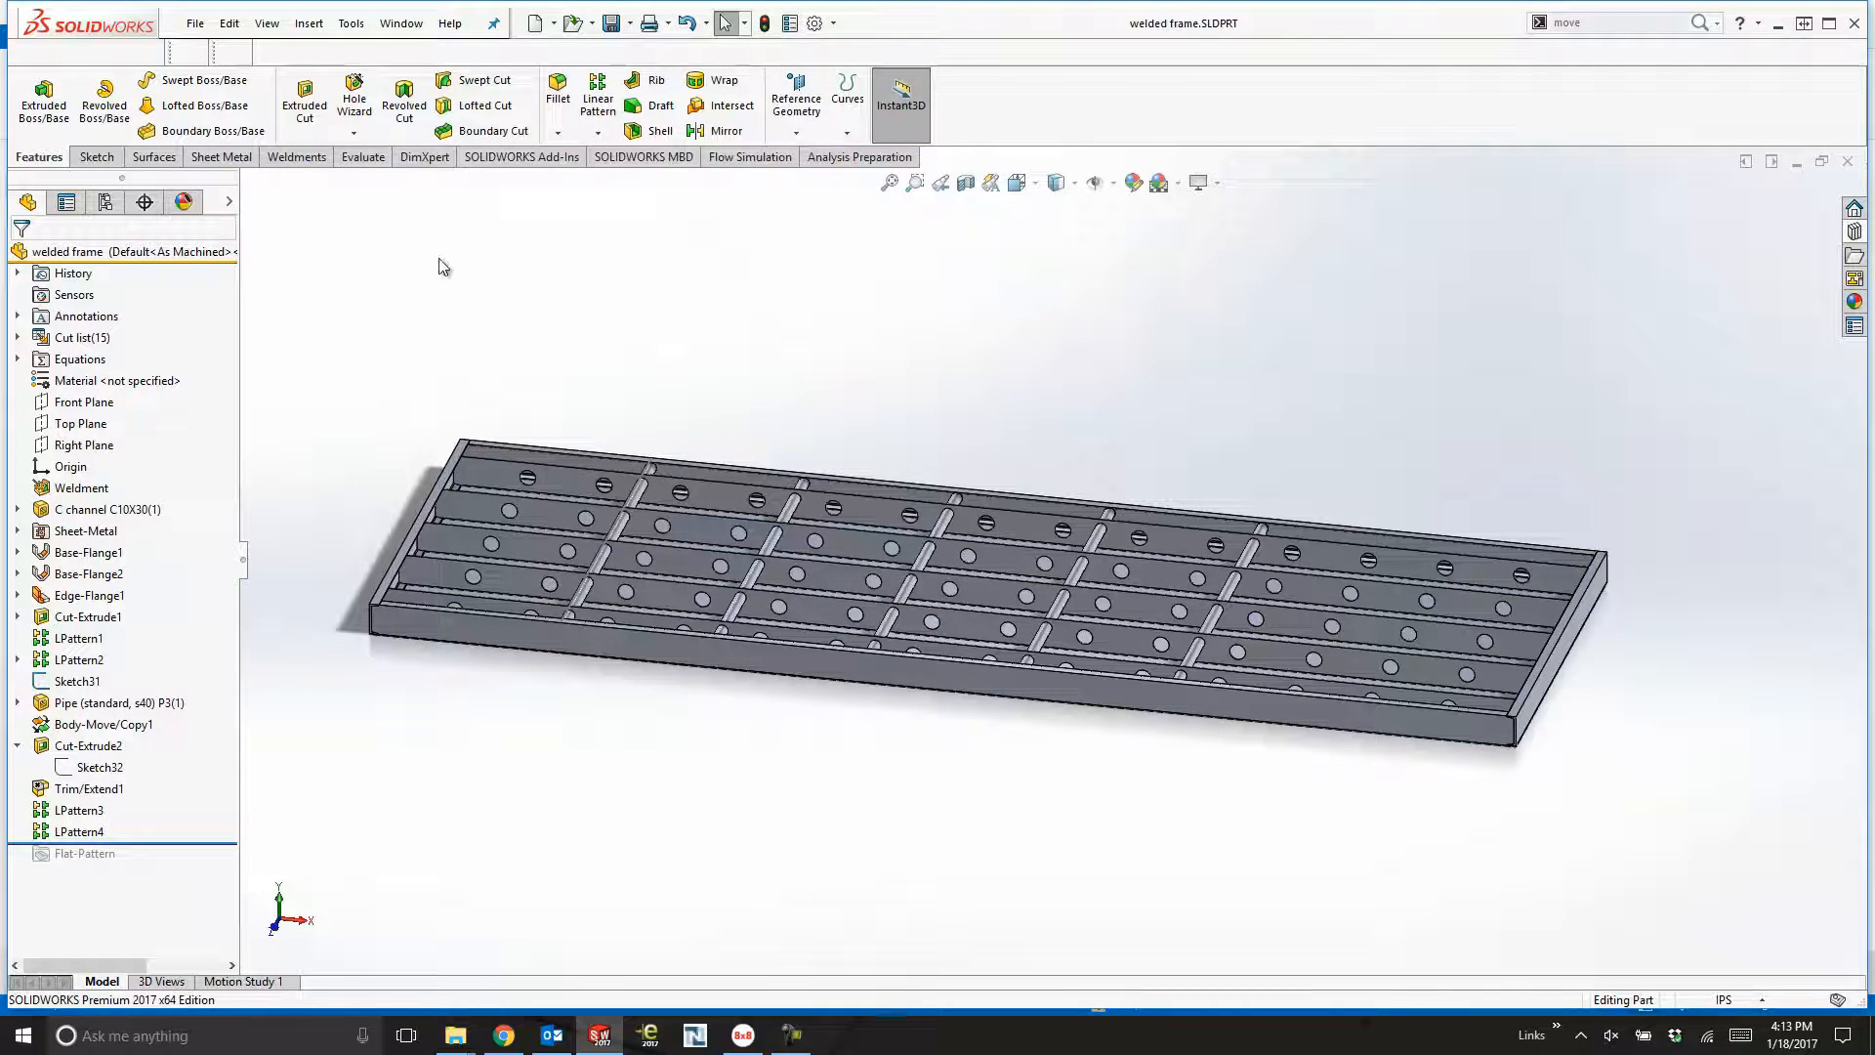
# Resize the frame's length to about 311.08 in using the first base flange's sketch dimension in the model.
pyautogui.moveTo(519, 275); pyautogui.dragTo(502, 355, button='middle')
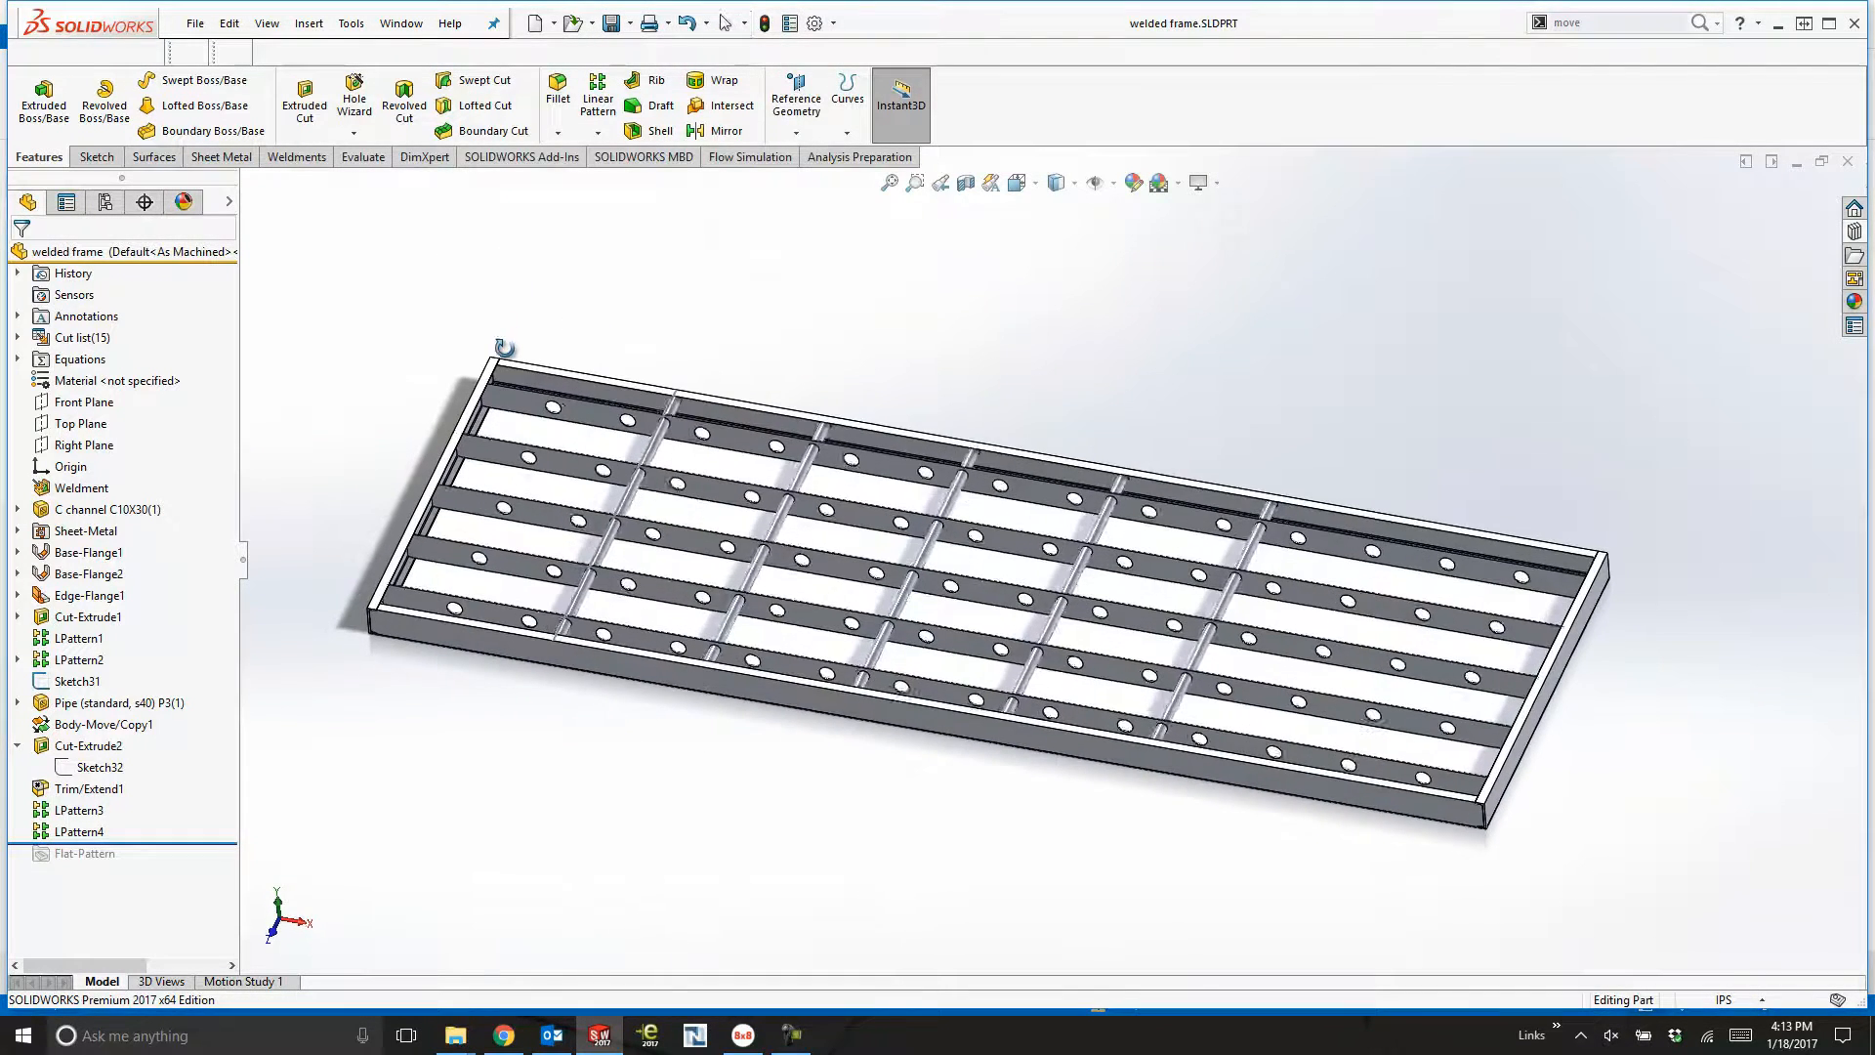
pyautogui.click(16, 510)
pyautogui.click(16, 680)
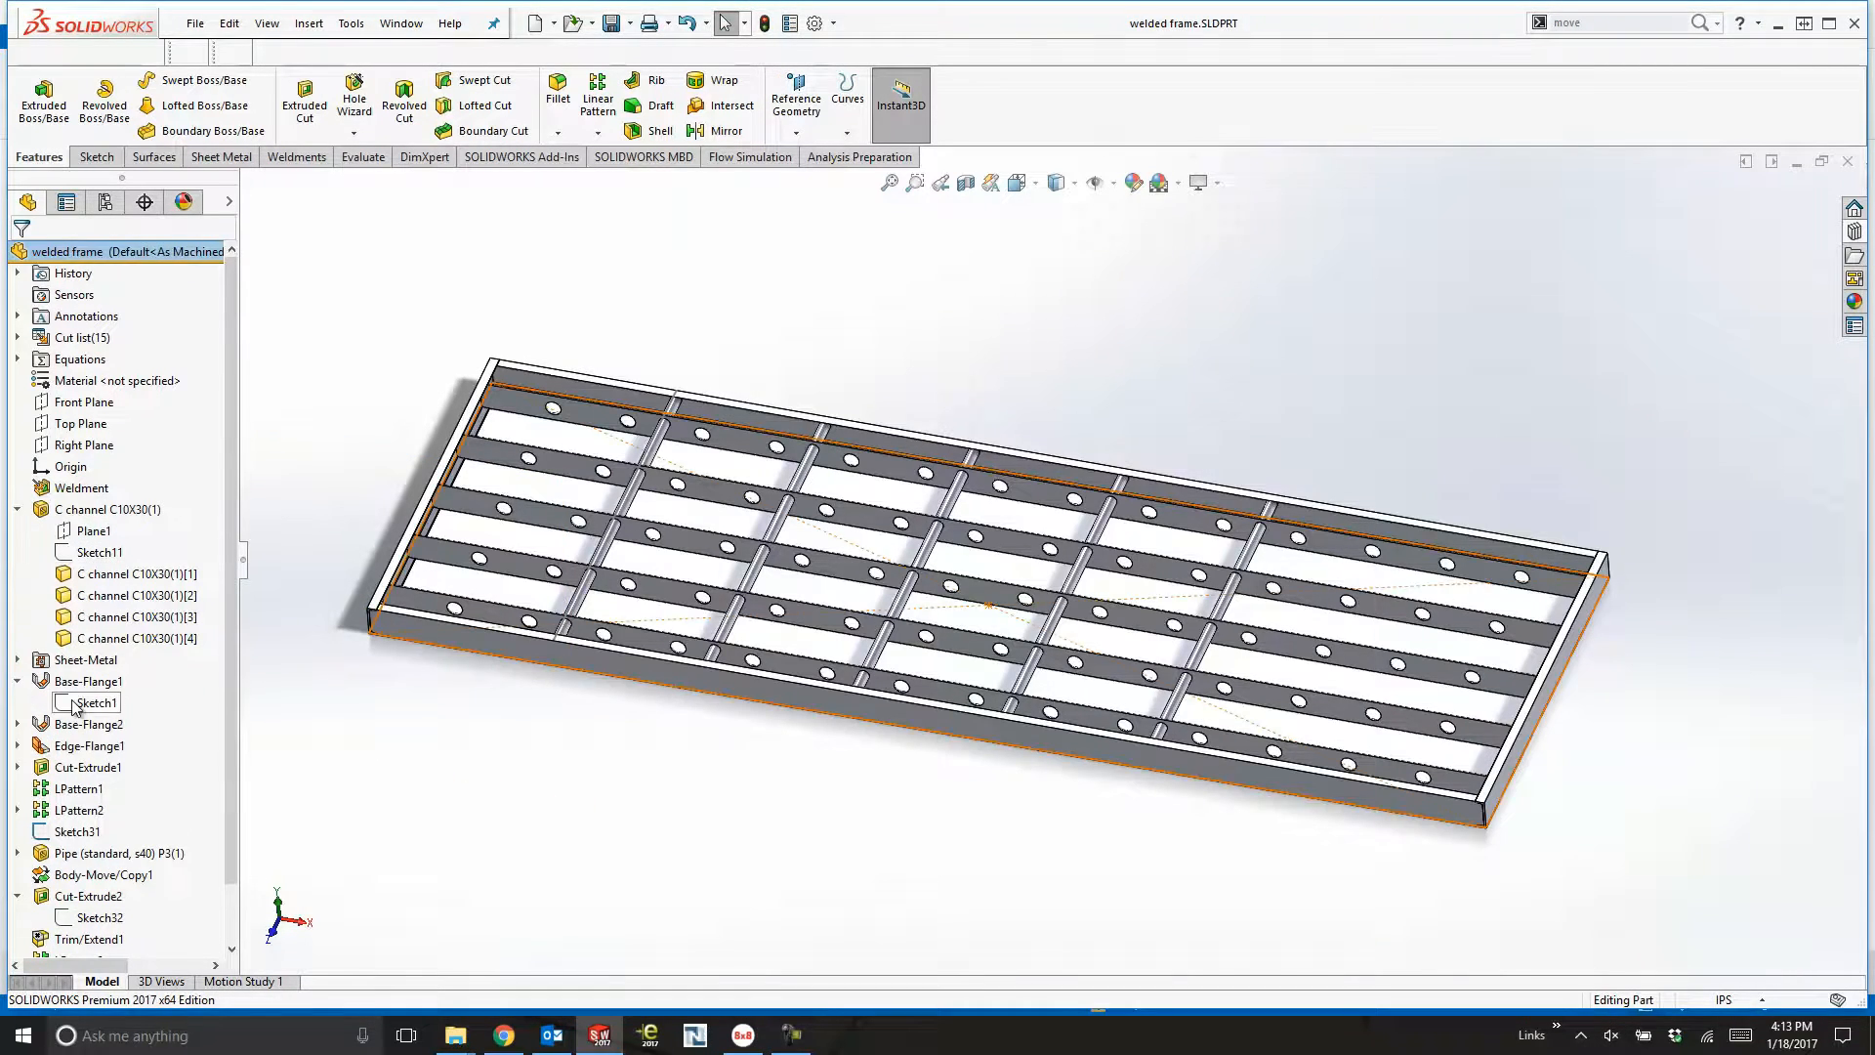
pyautogui.click(90, 703)
pyautogui.moveTo(1462, 879); pyautogui.dragTo(1385, 859)
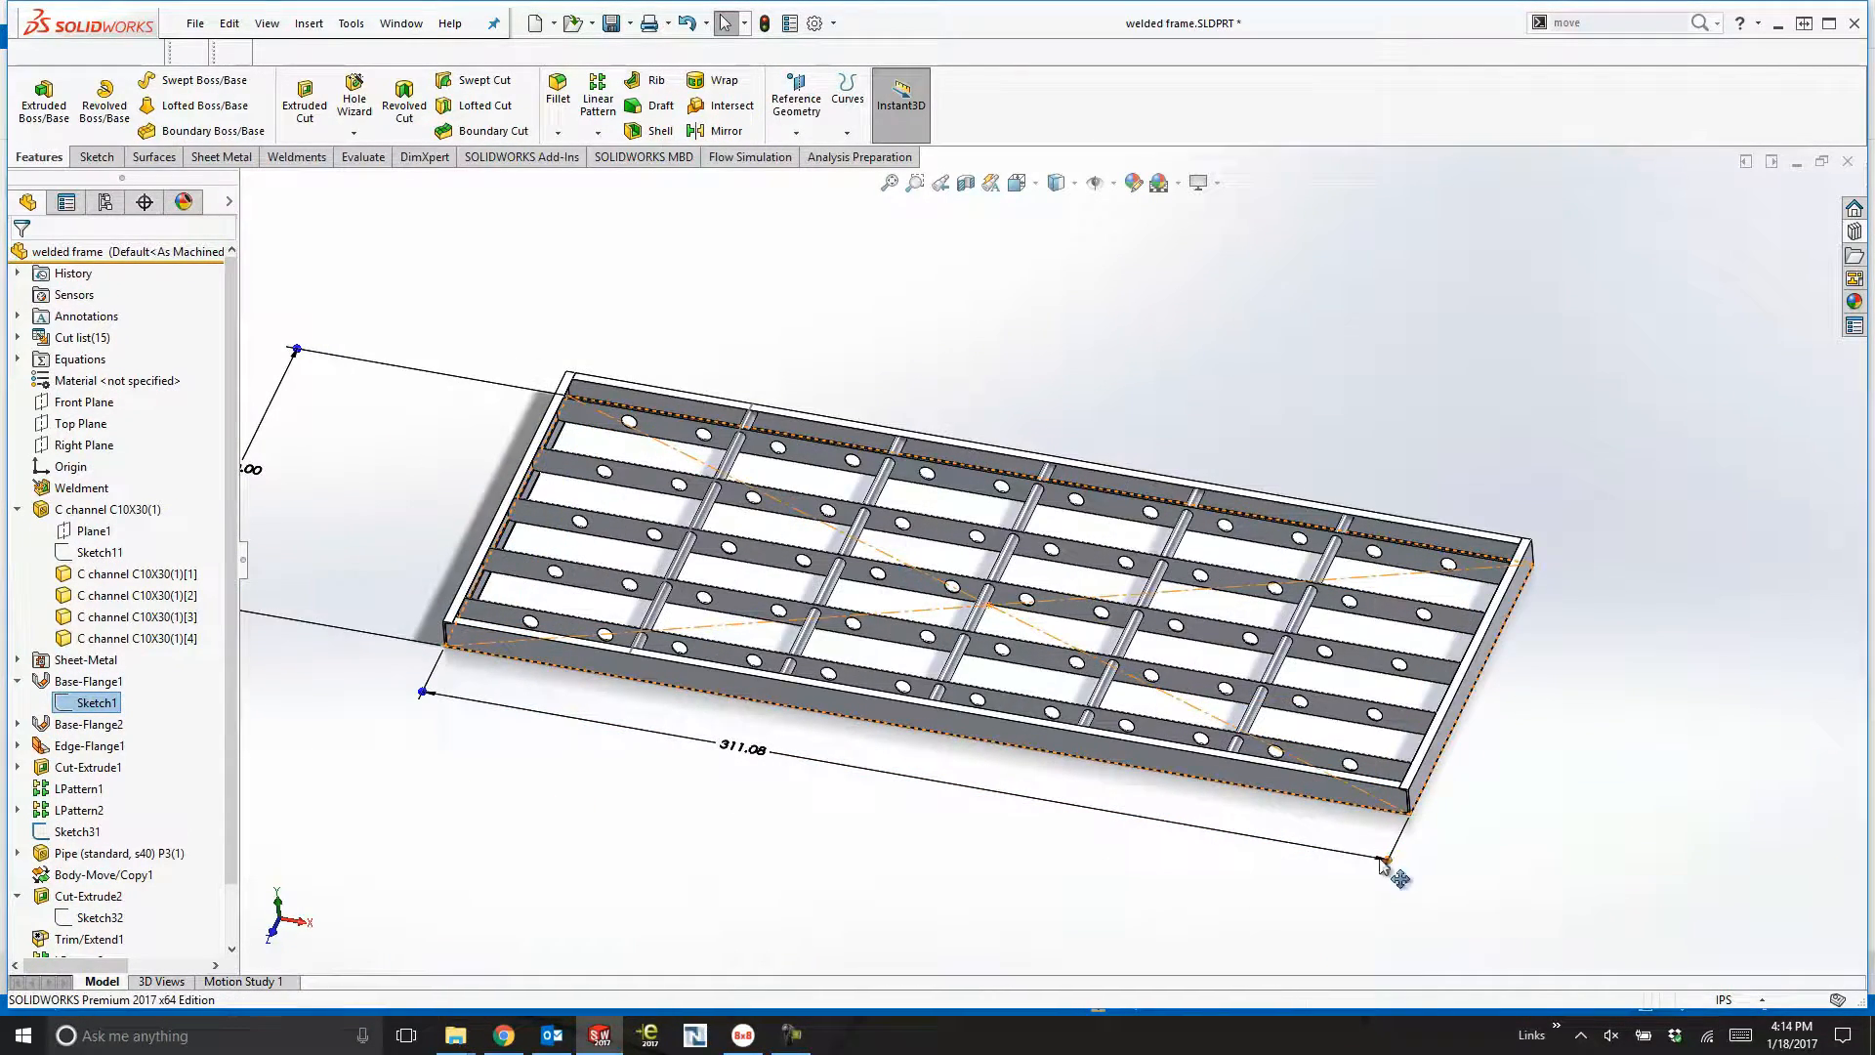
pyautogui.click(1074, 885)
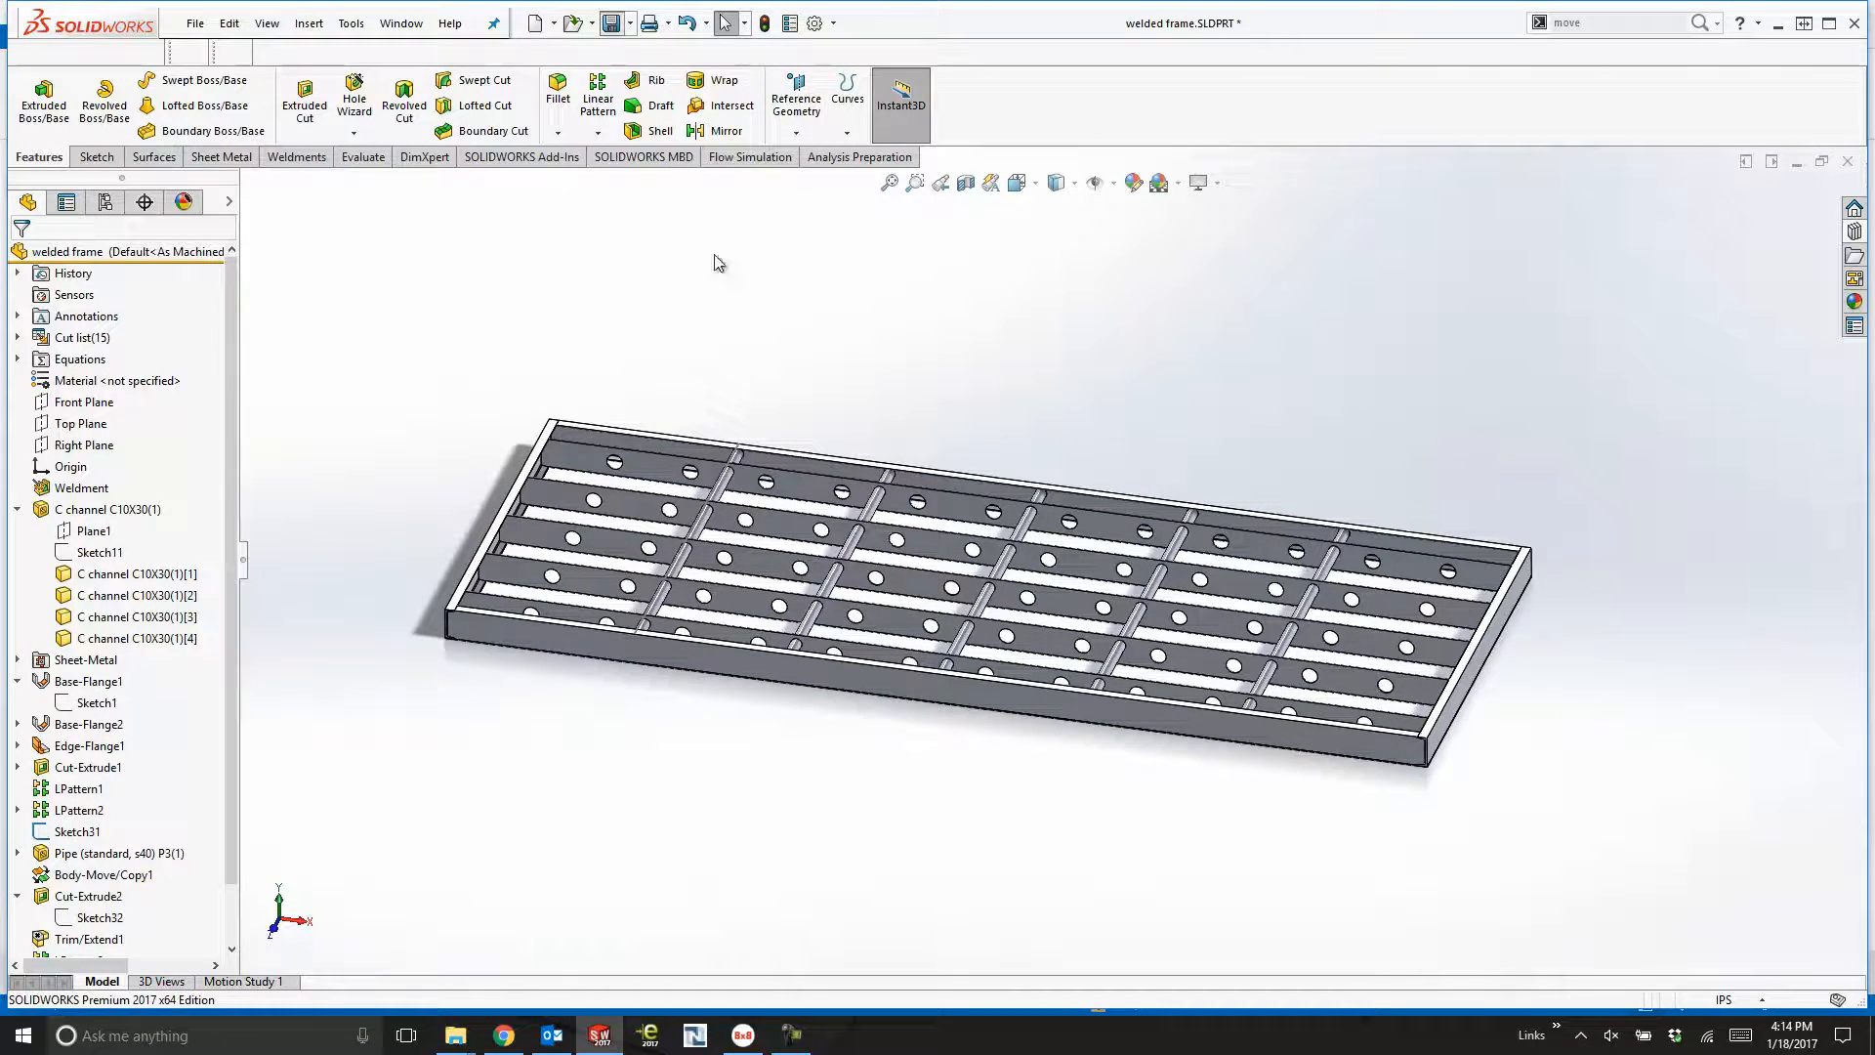
# Create a drawing from the welded frame part on a B (ANSI) Landscape sheet.
pyautogui.click(553, 23)
pyautogui.click(635, 80)
pyautogui.click(494, 302)
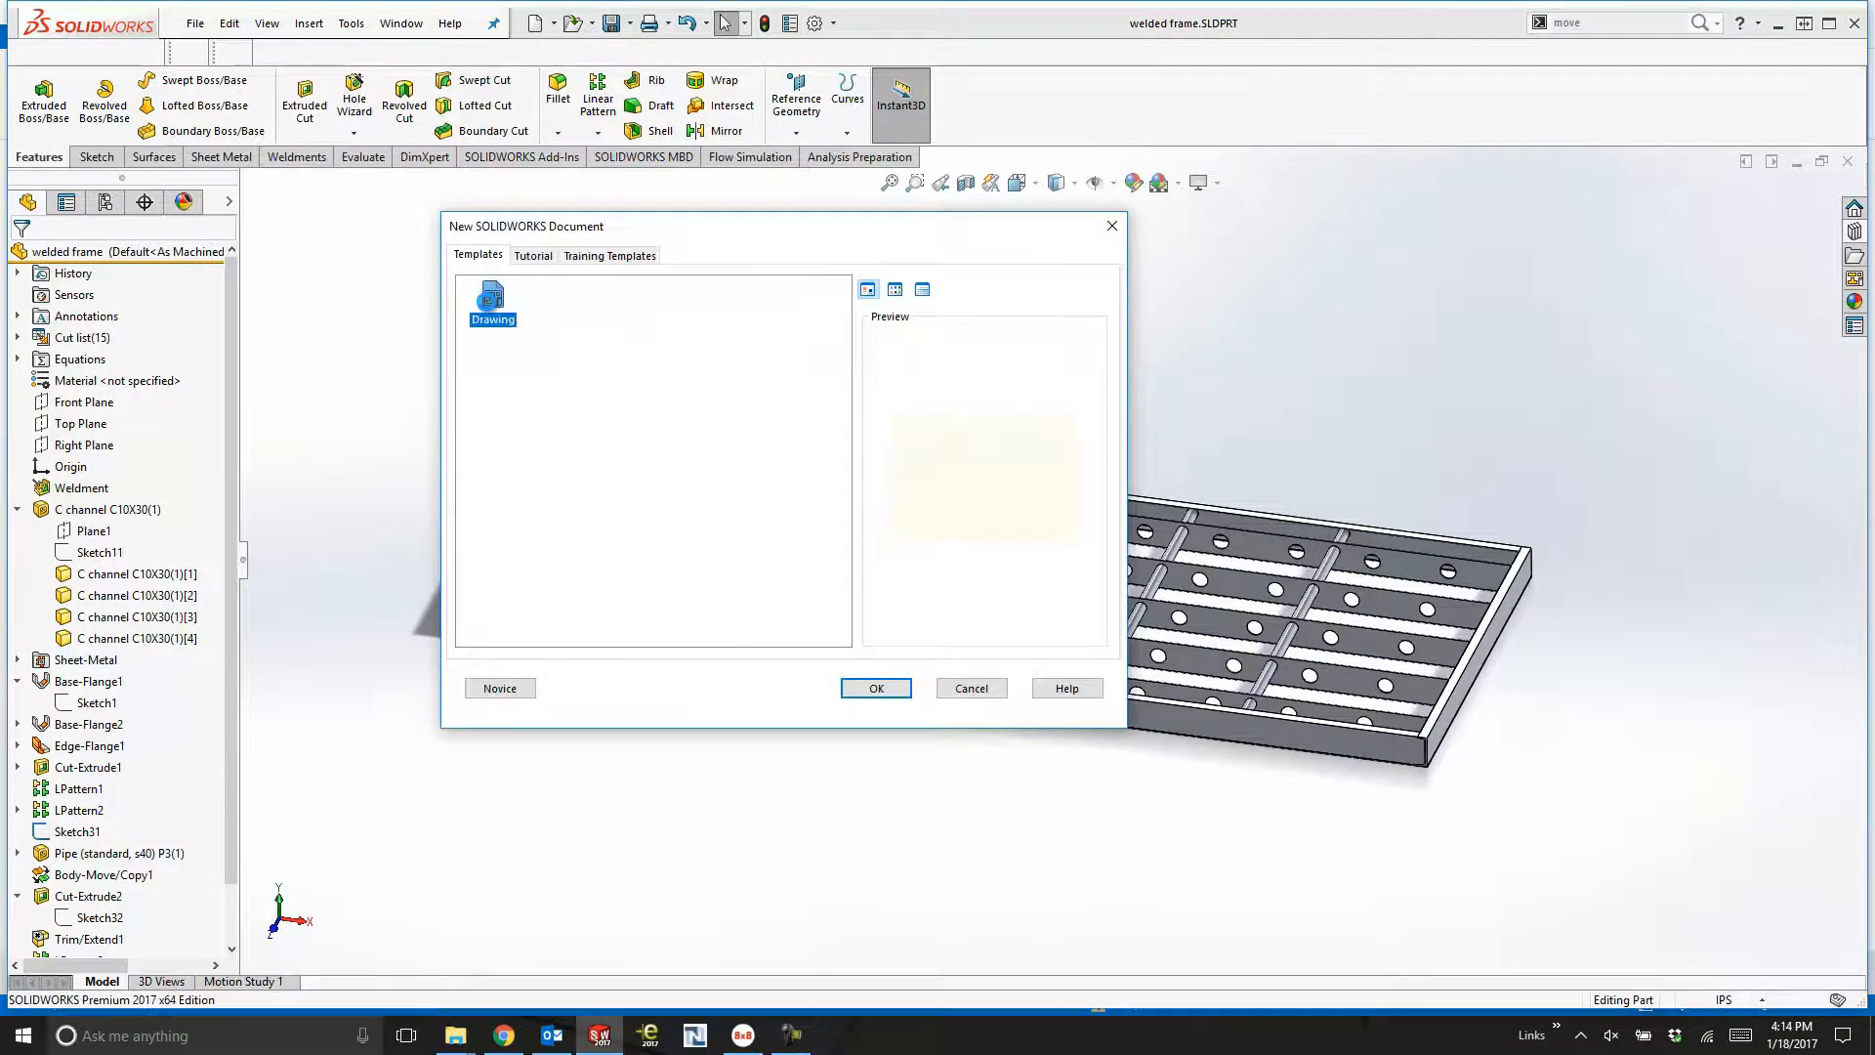
pyautogui.click(859, 683)
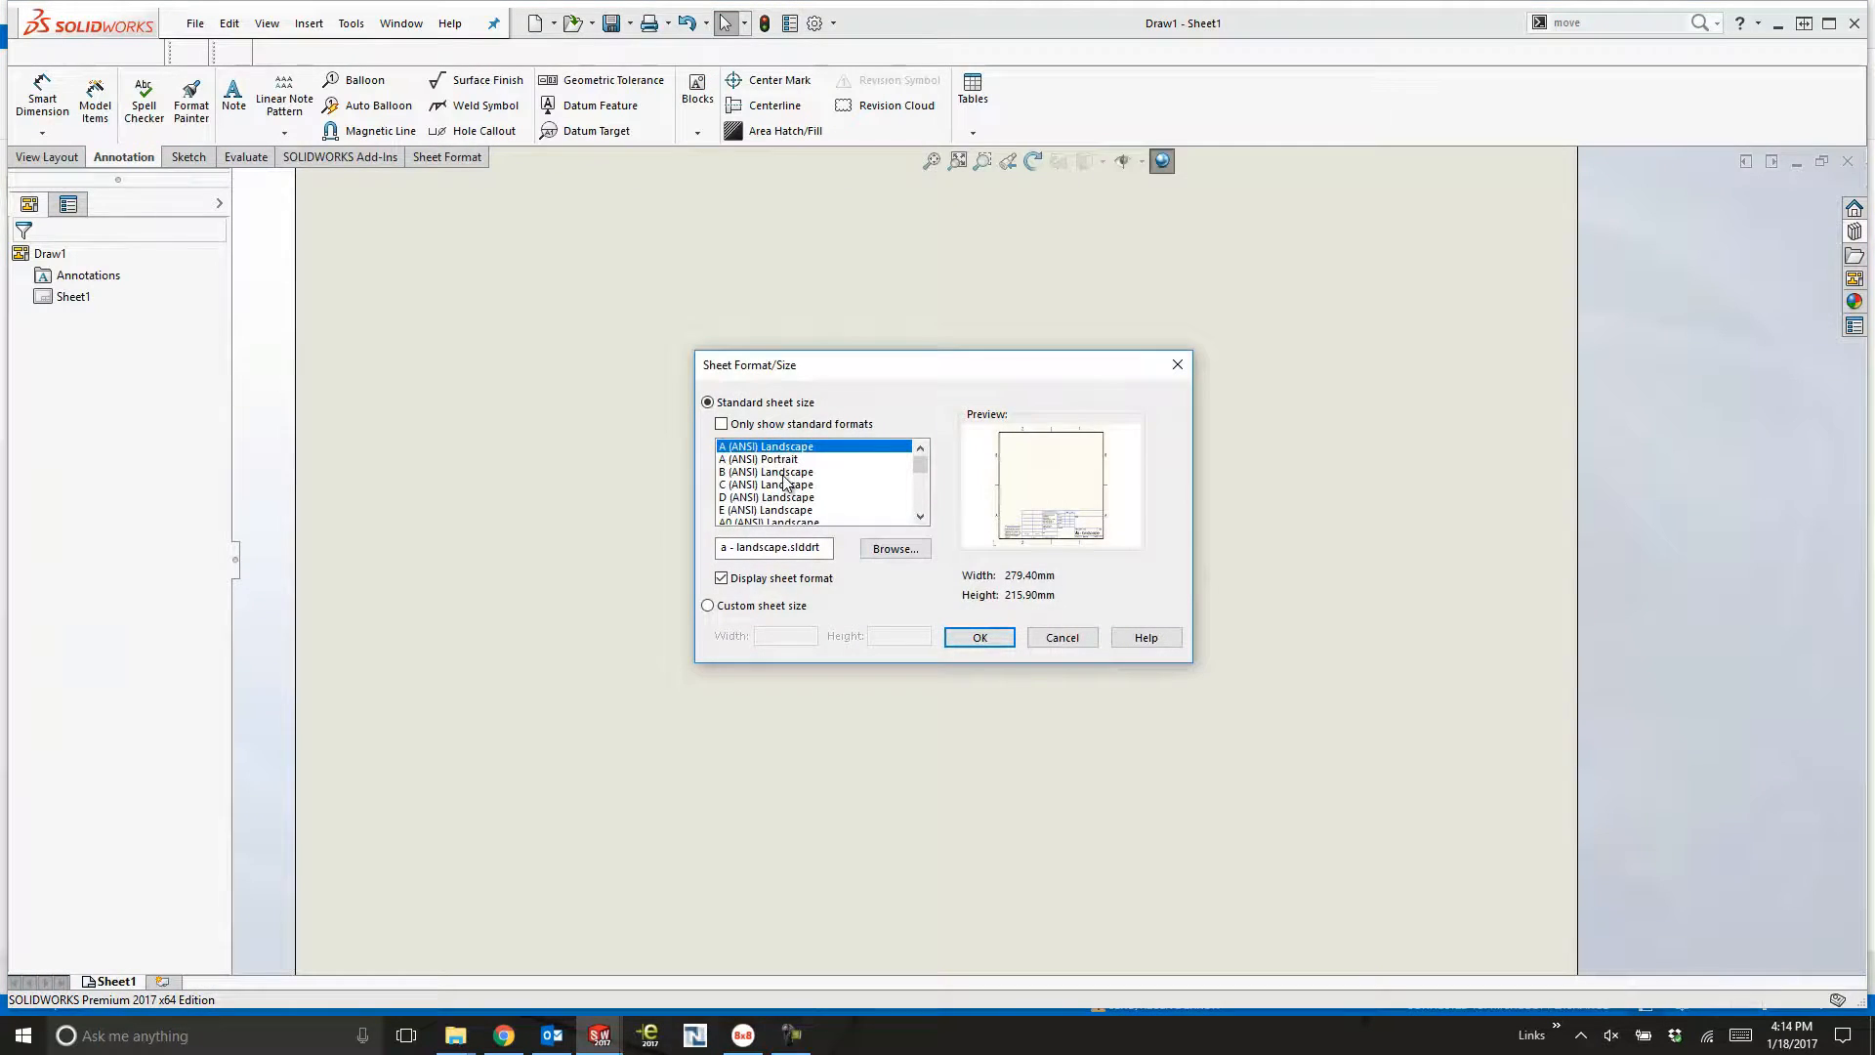
pyautogui.click(979, 637)
# Place the frame's top view, a projected view below it and an isometric view beside them.
pyautogui.moveTo(1573, 430); pyautogui.dragTo(779, 565)
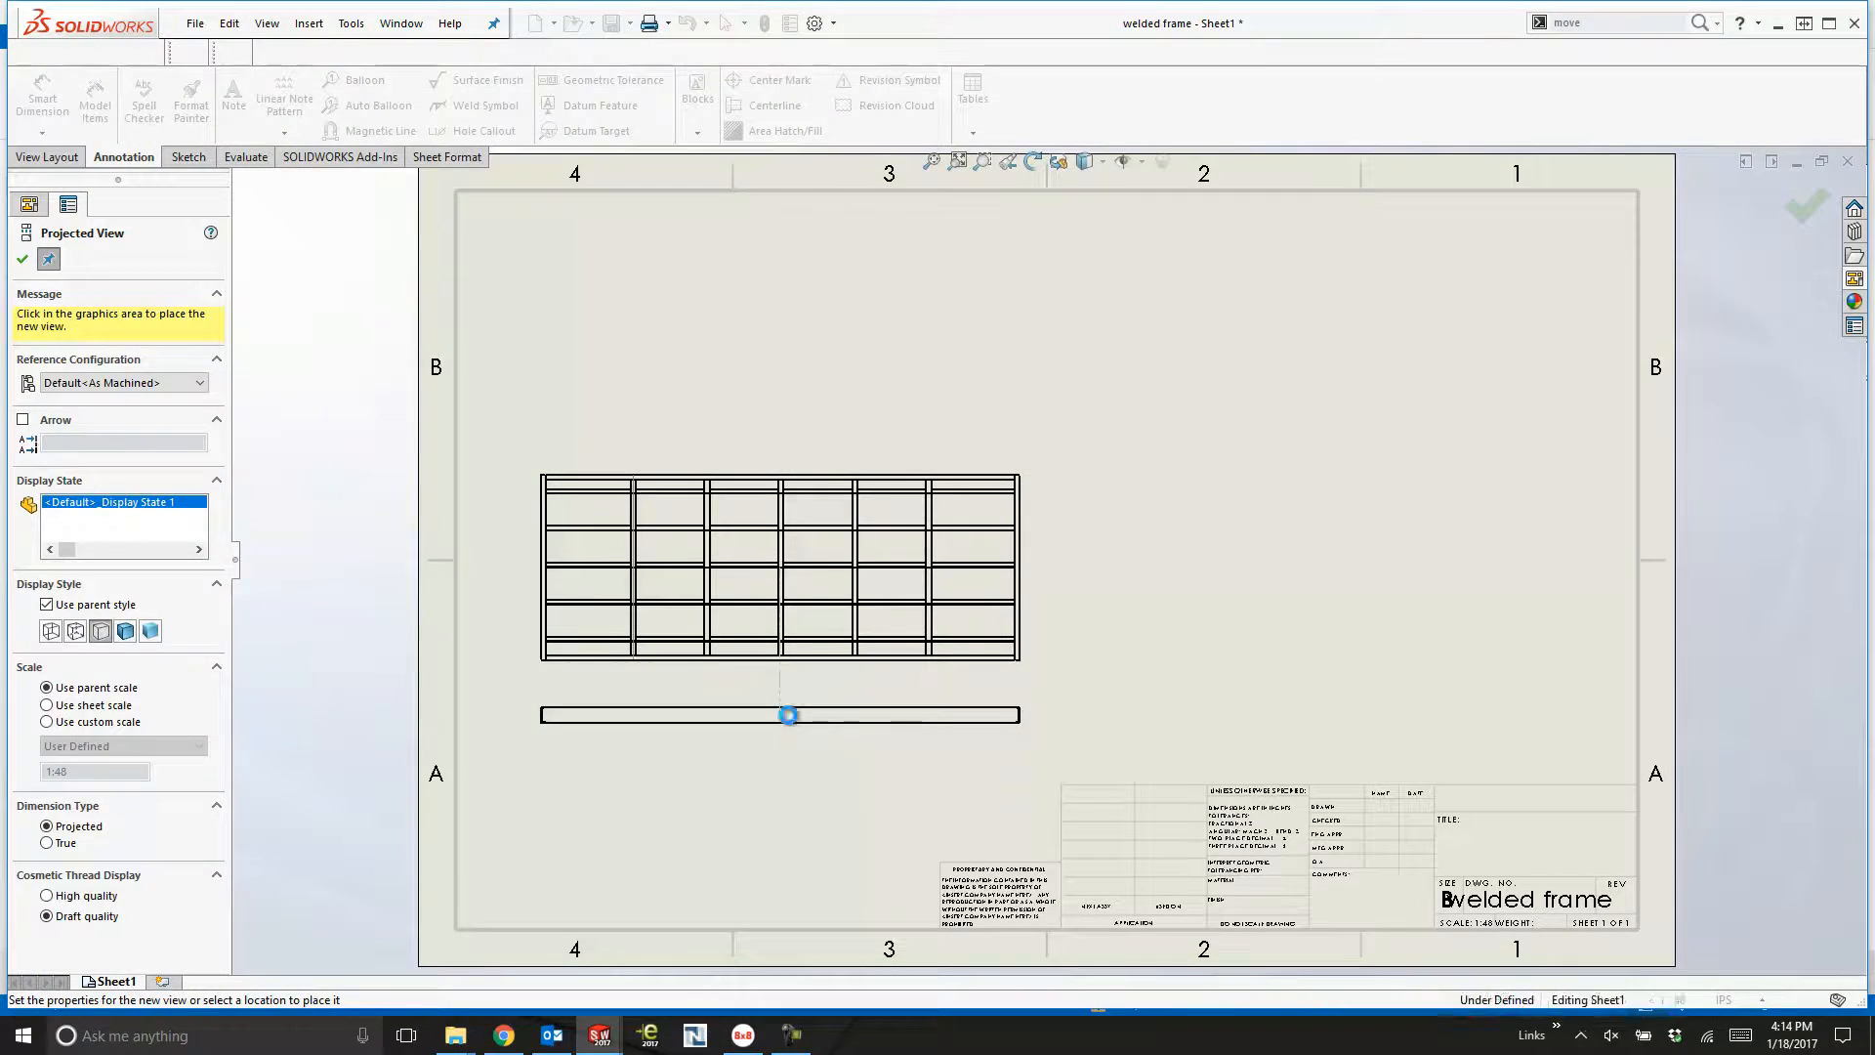
pyautogui.click(788, 715)
pyautogui.click(1178, 421)
pyautogui.press('Escape')
pyautogui.moveTo(1246, 459); pyautogui.dragTo(1510, 724)
# Insert a weldment cut list using the "cut list.sldwldtbt" template and place it at the sheet's upper-left border corner.
pyautogui.click(1691, 753)
pyautogui.click(1699, 898)
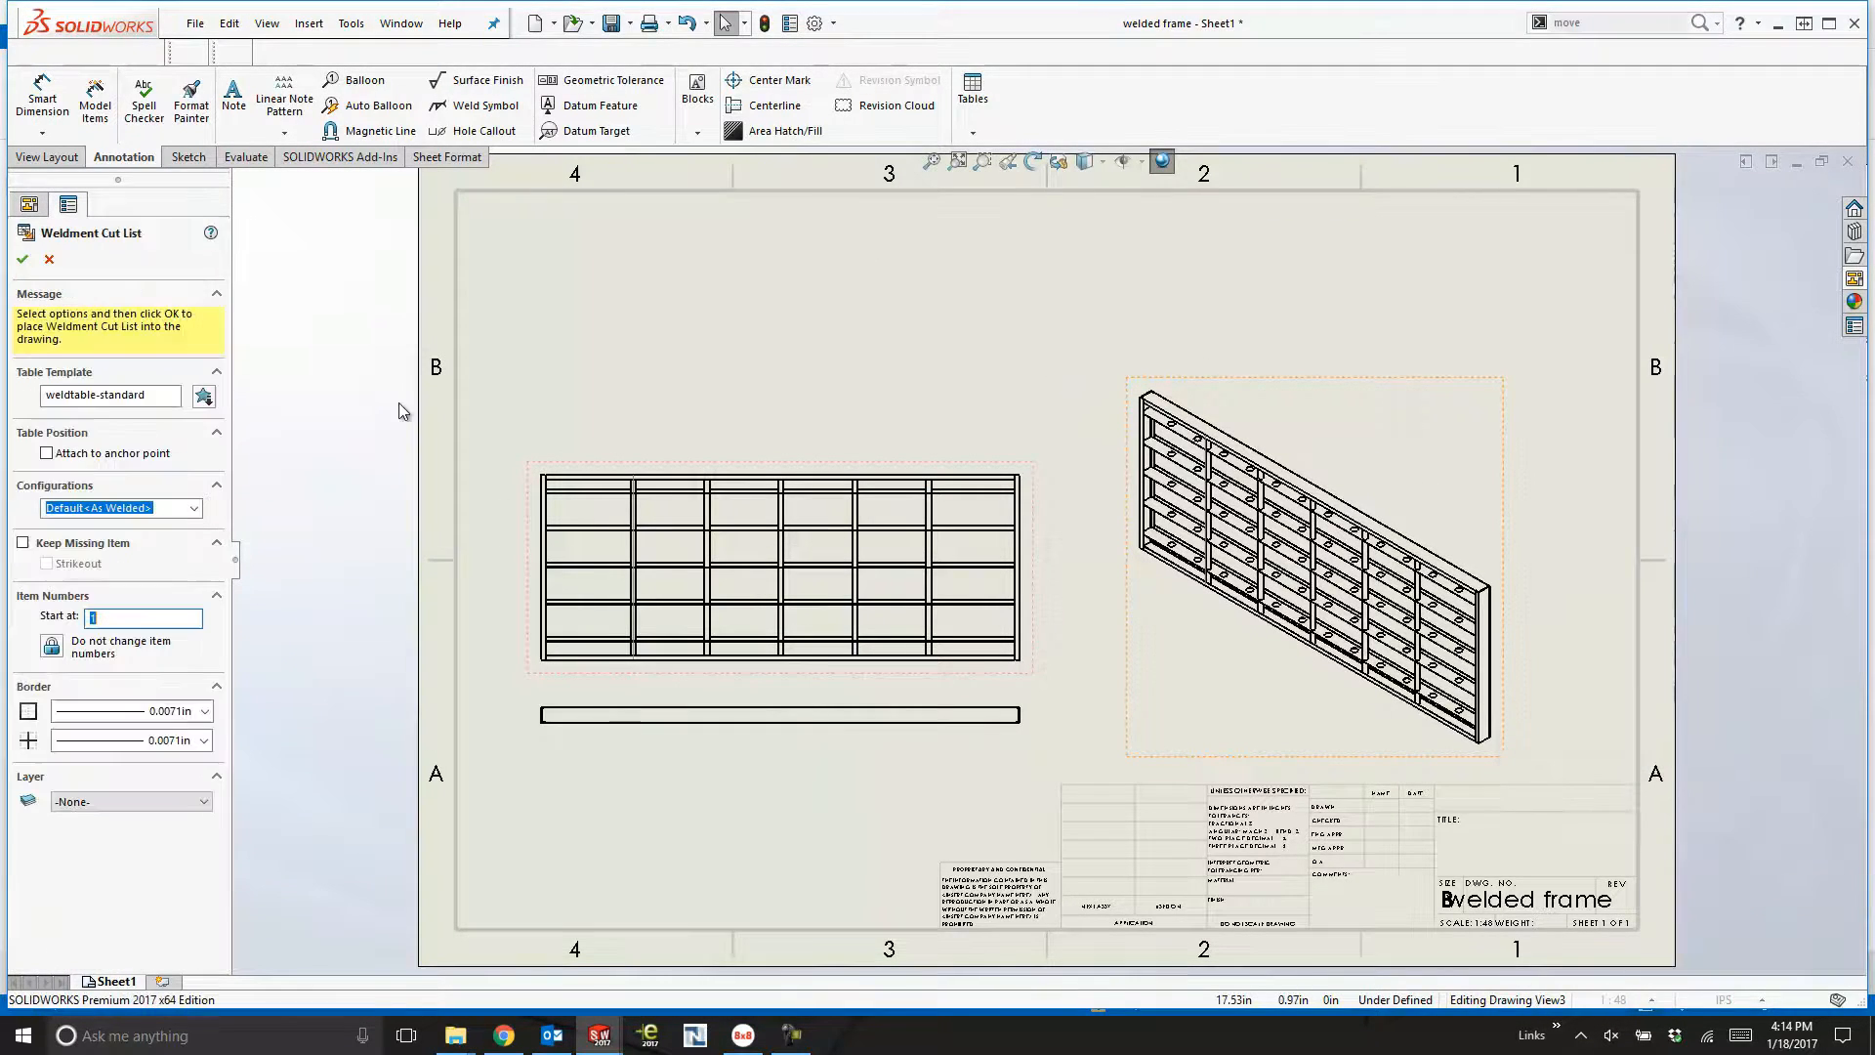
pyautogui.click(203, 395)
pyautogui.click(244, 361)
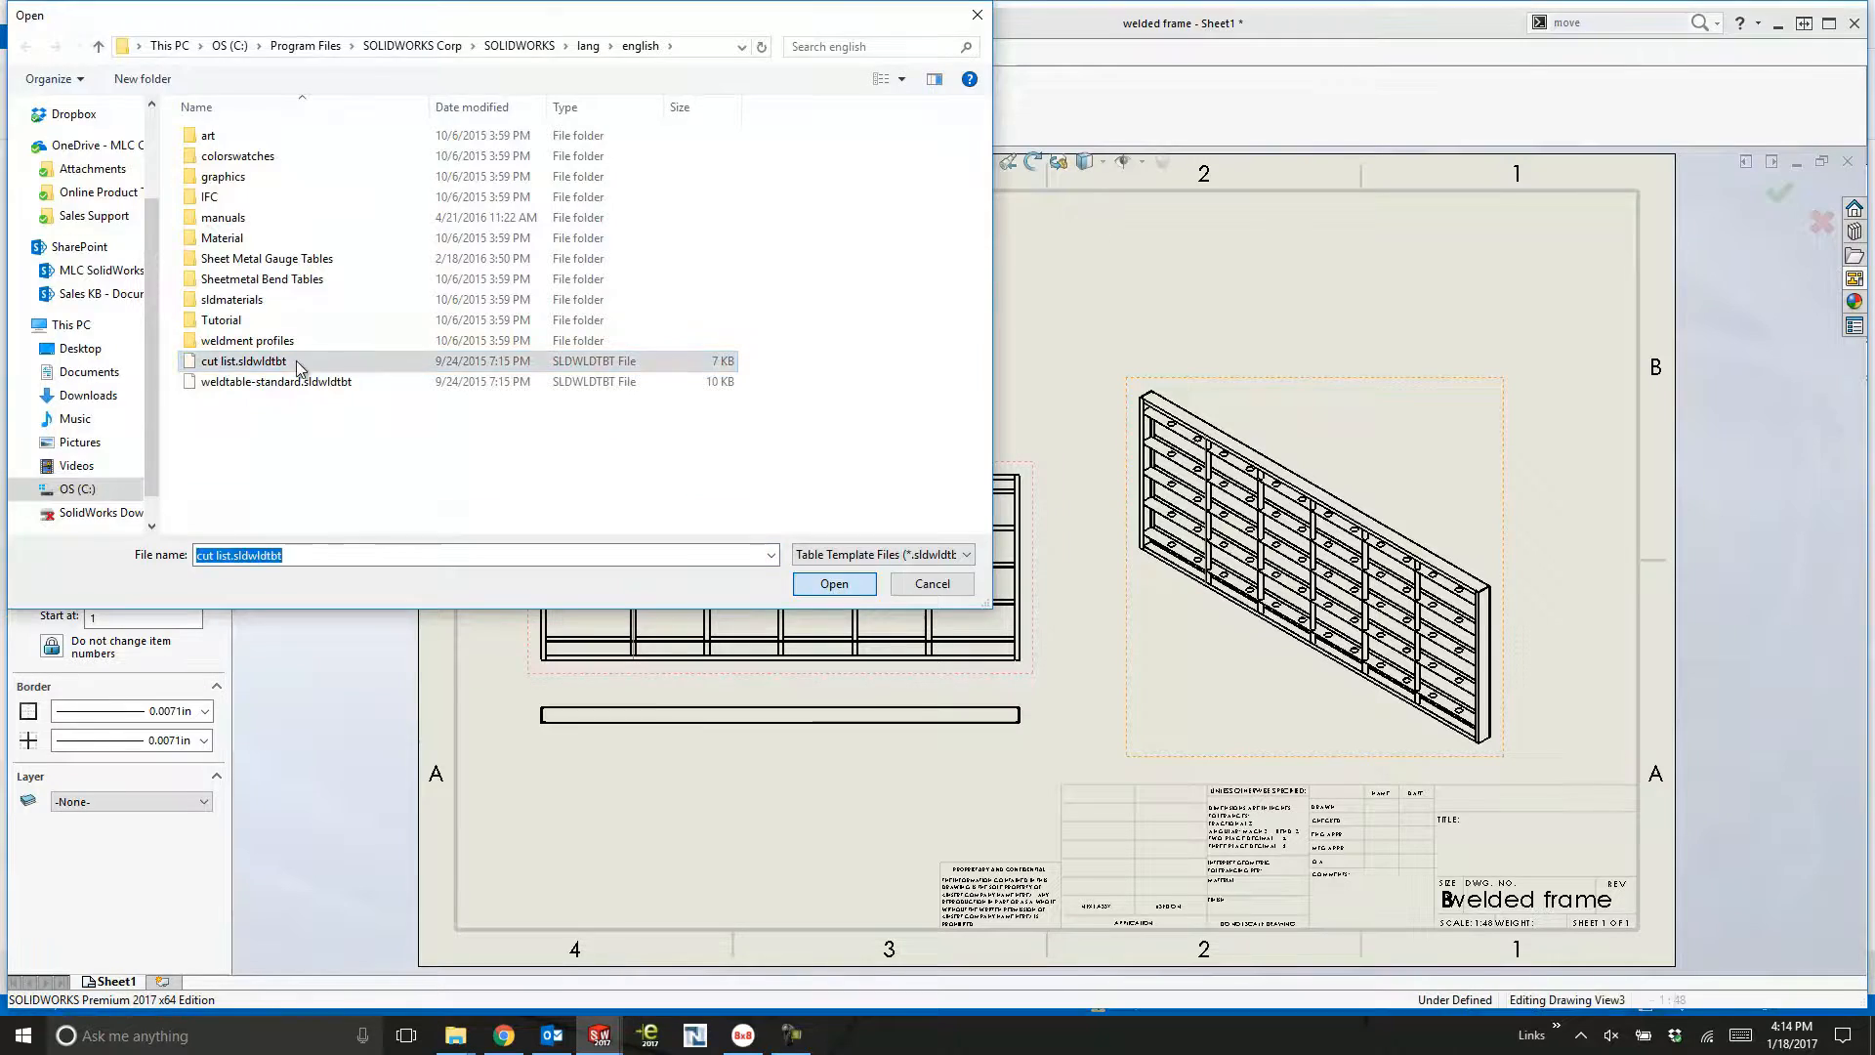
pyautogui.doubleClick(297, 368)
pyautogui.click(19, 259)
pyautogui.click(471, 204)
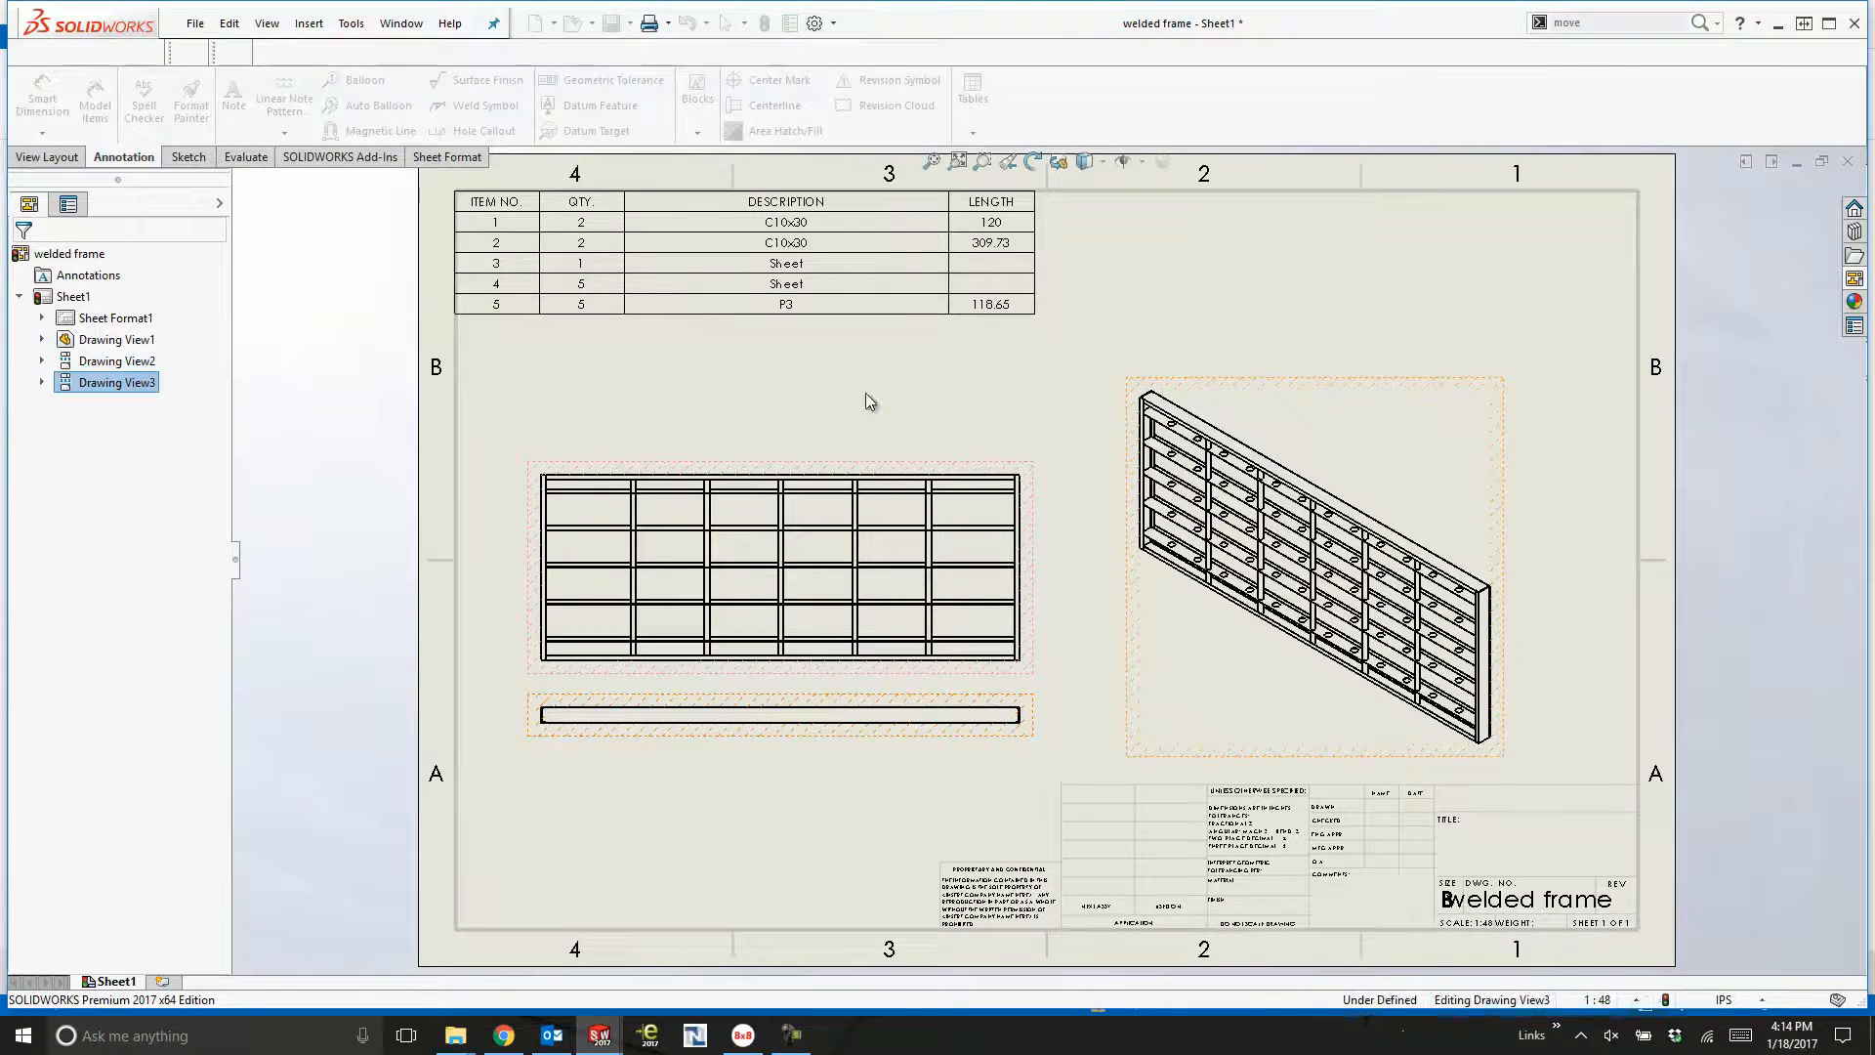
# Add auto balloons to the isometric view and move the balloons for items 2 and 3 clear of the frame.
pyautogui.click(1211, 440)
pyautogui.click(1303, 415)
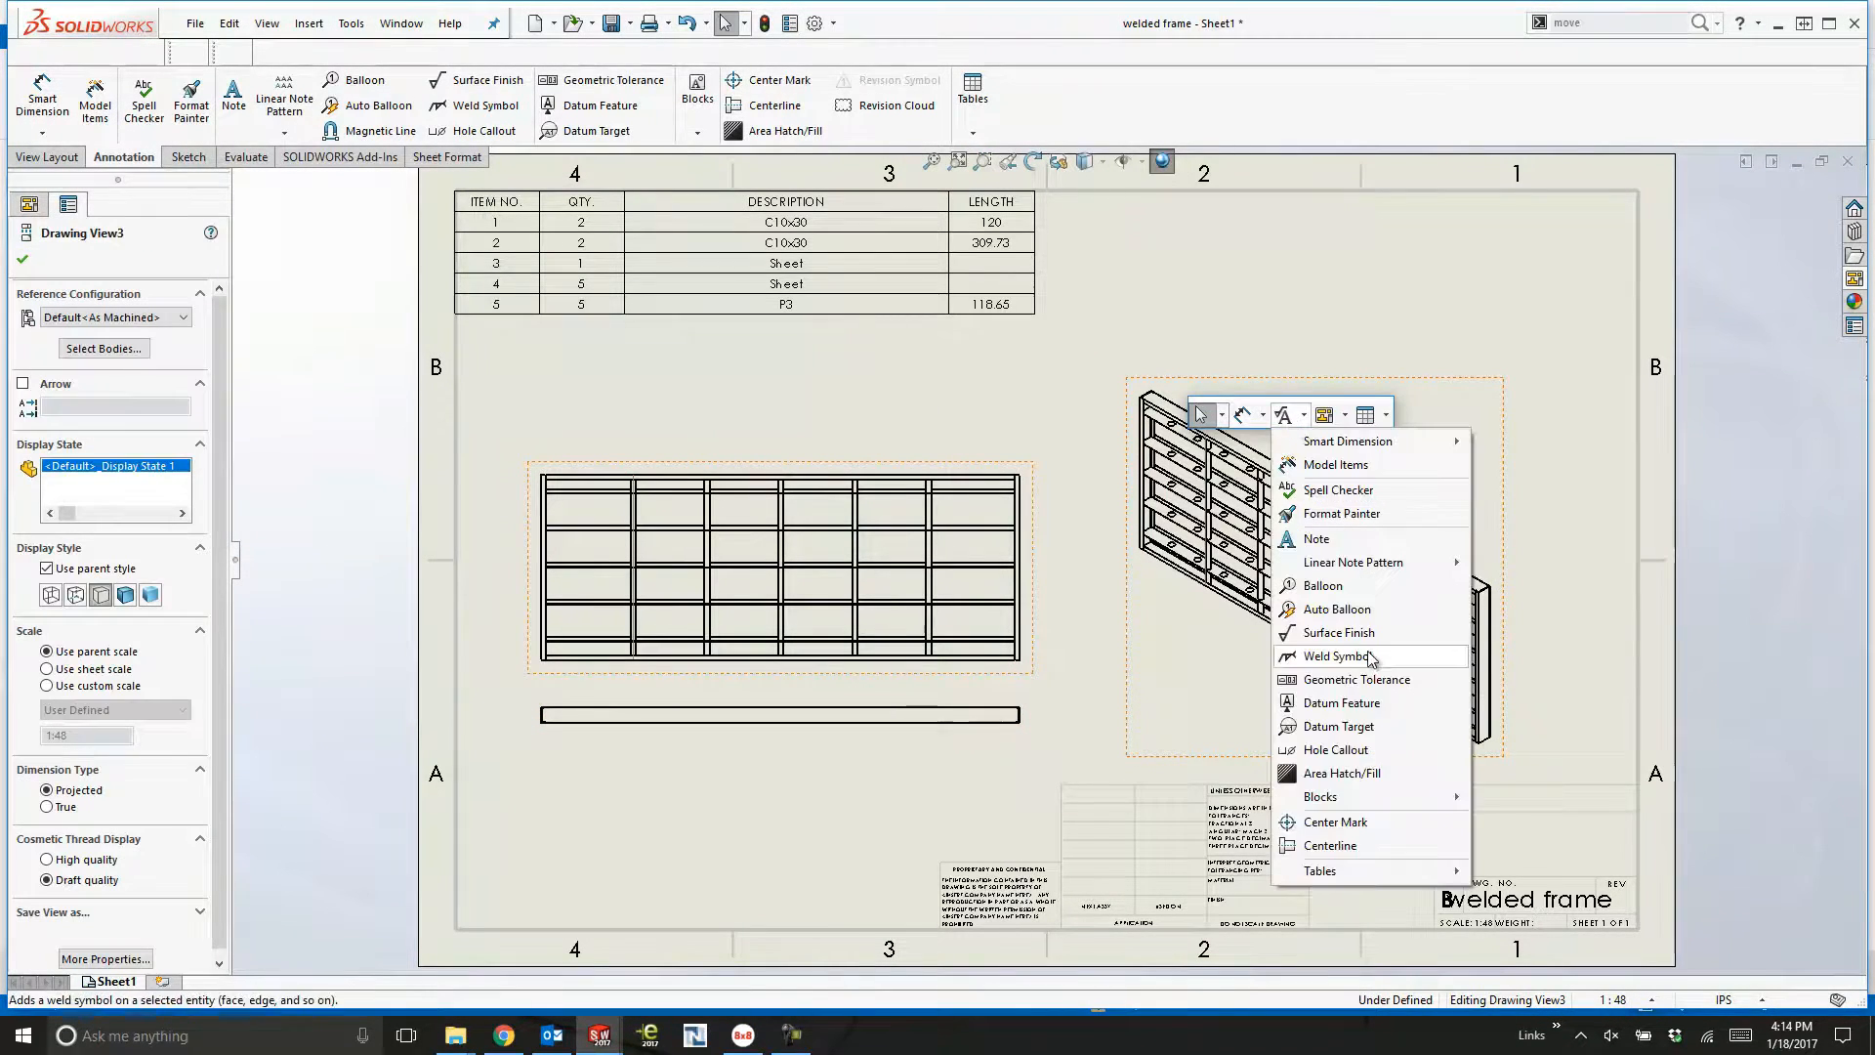
pyautogui.click(1336, 609)
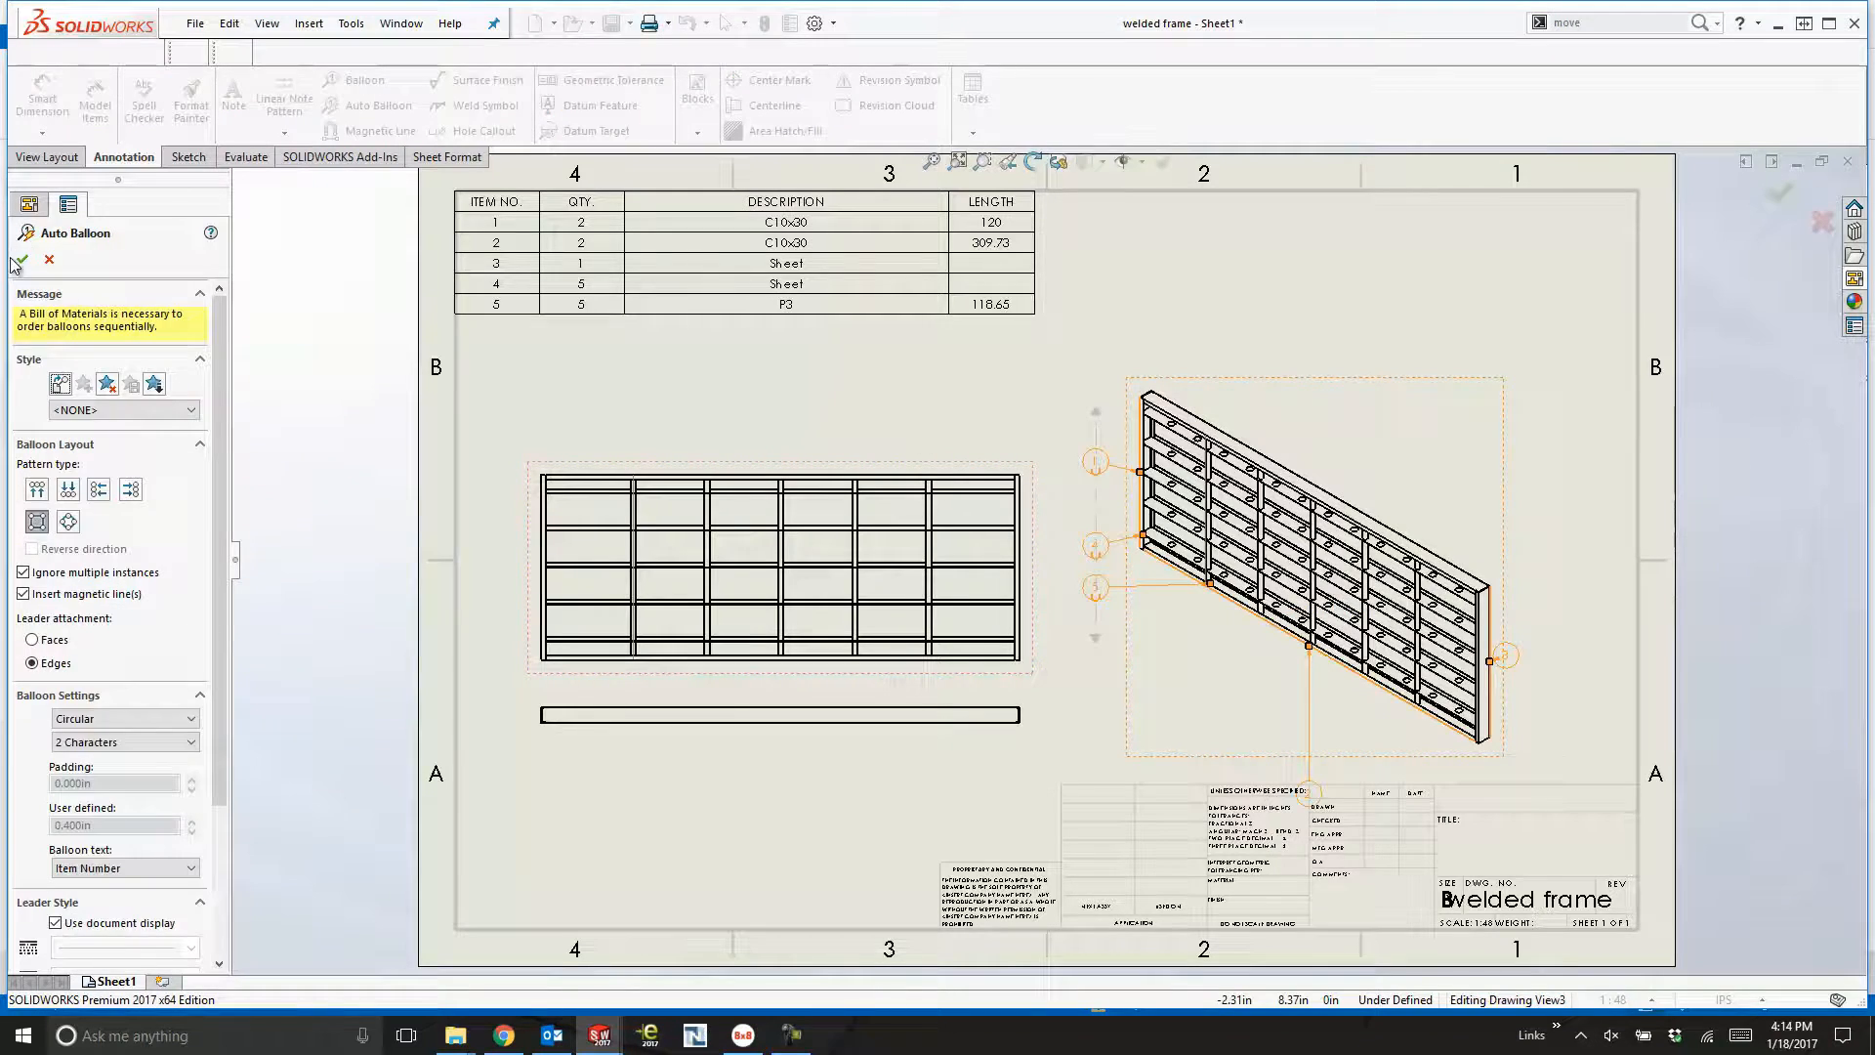
pyautogui.click(22, 260)
pyautogui.moveTo(1309, 791); pyautogui.dragTo(1187, 696)
pyautogui.moveTo(1505, 655); pyautogui.dragTo(1566, 609)
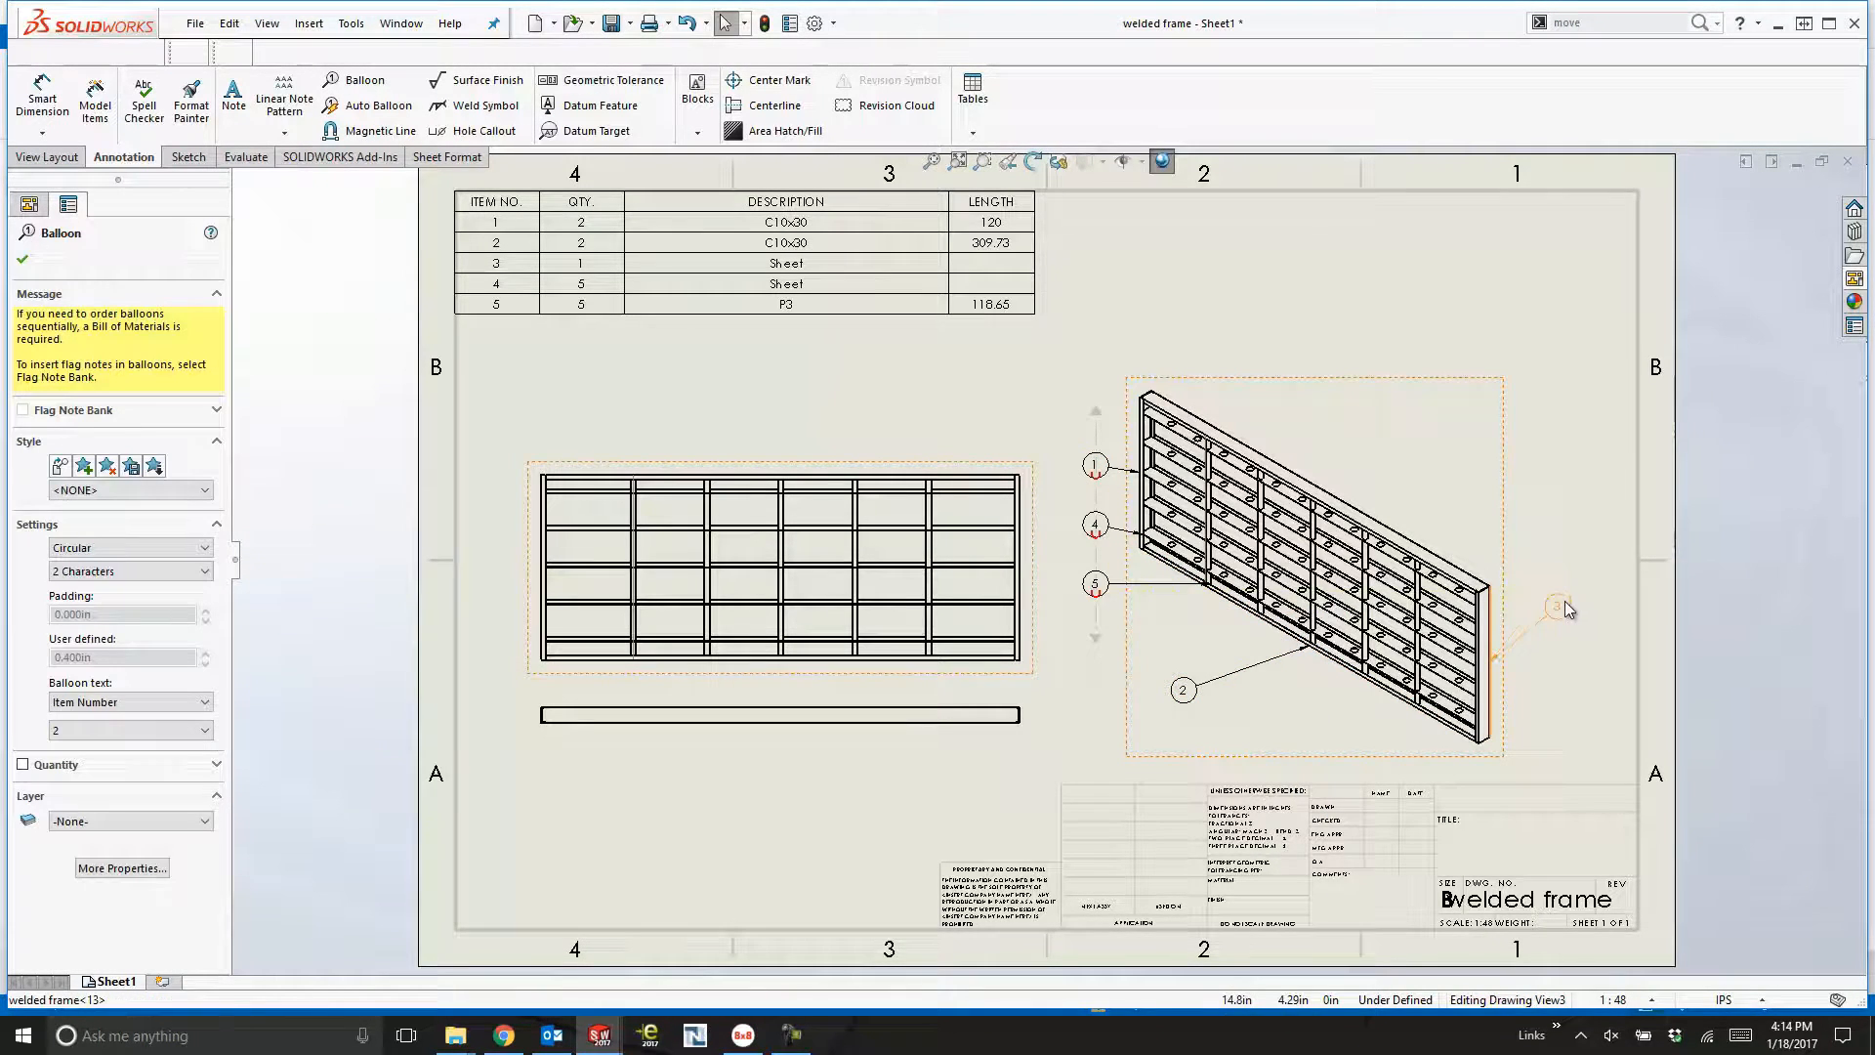
# Show quantities on all isometric-view balloons, placing them on the left side of balloons 1, 4 and 5.
pyautogui.click(1439, 340)
pyautogui.moveTo(1063, 387); pyautogui.dragTo(1019, 401, button='middle')
pyautogui.moveTo(990, 395); pyautogui.dragTo(1624, 766)
pyautogui.click(23, 705)
pyautogui.click(1567, 733)
pyautogui.scroll(-2, 1566, 733)
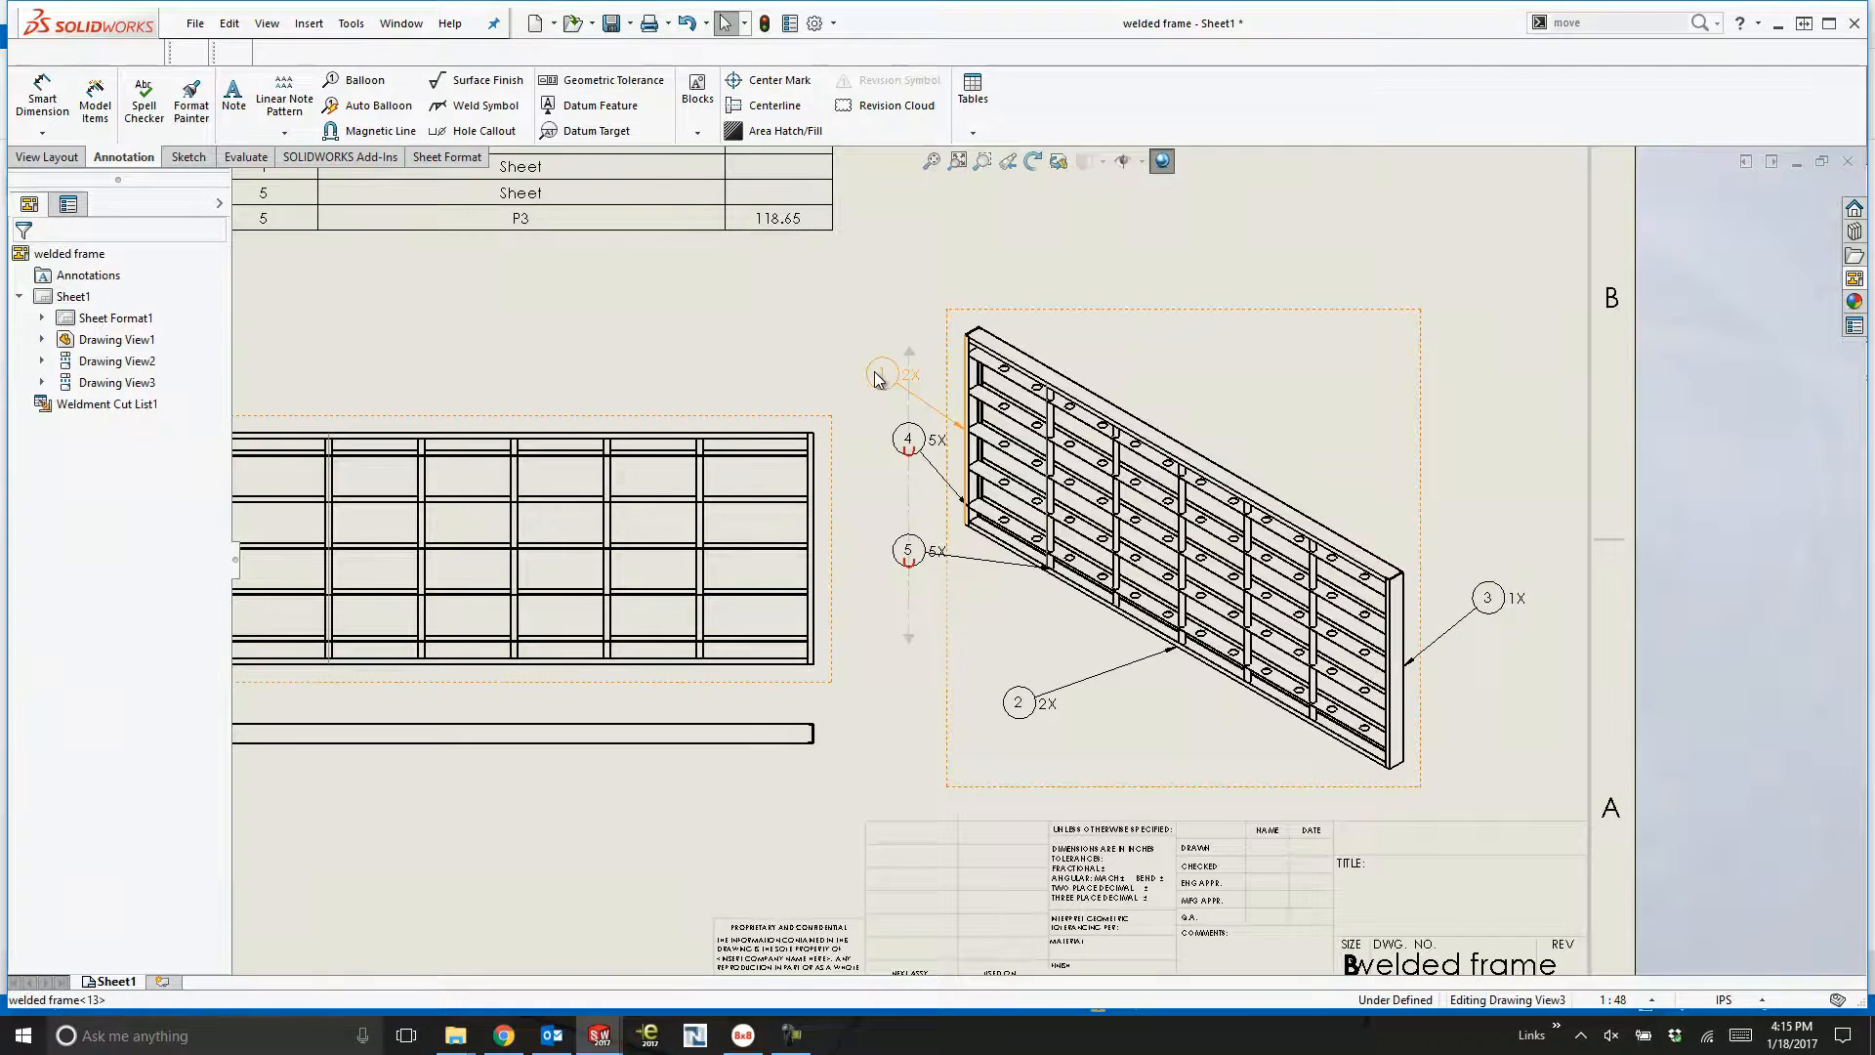
pyautogui.moveTo(871, 385); pyautogui.dragTo(1025, 630)
pyautogui.click(910, 768)
pyautogui.press('f')
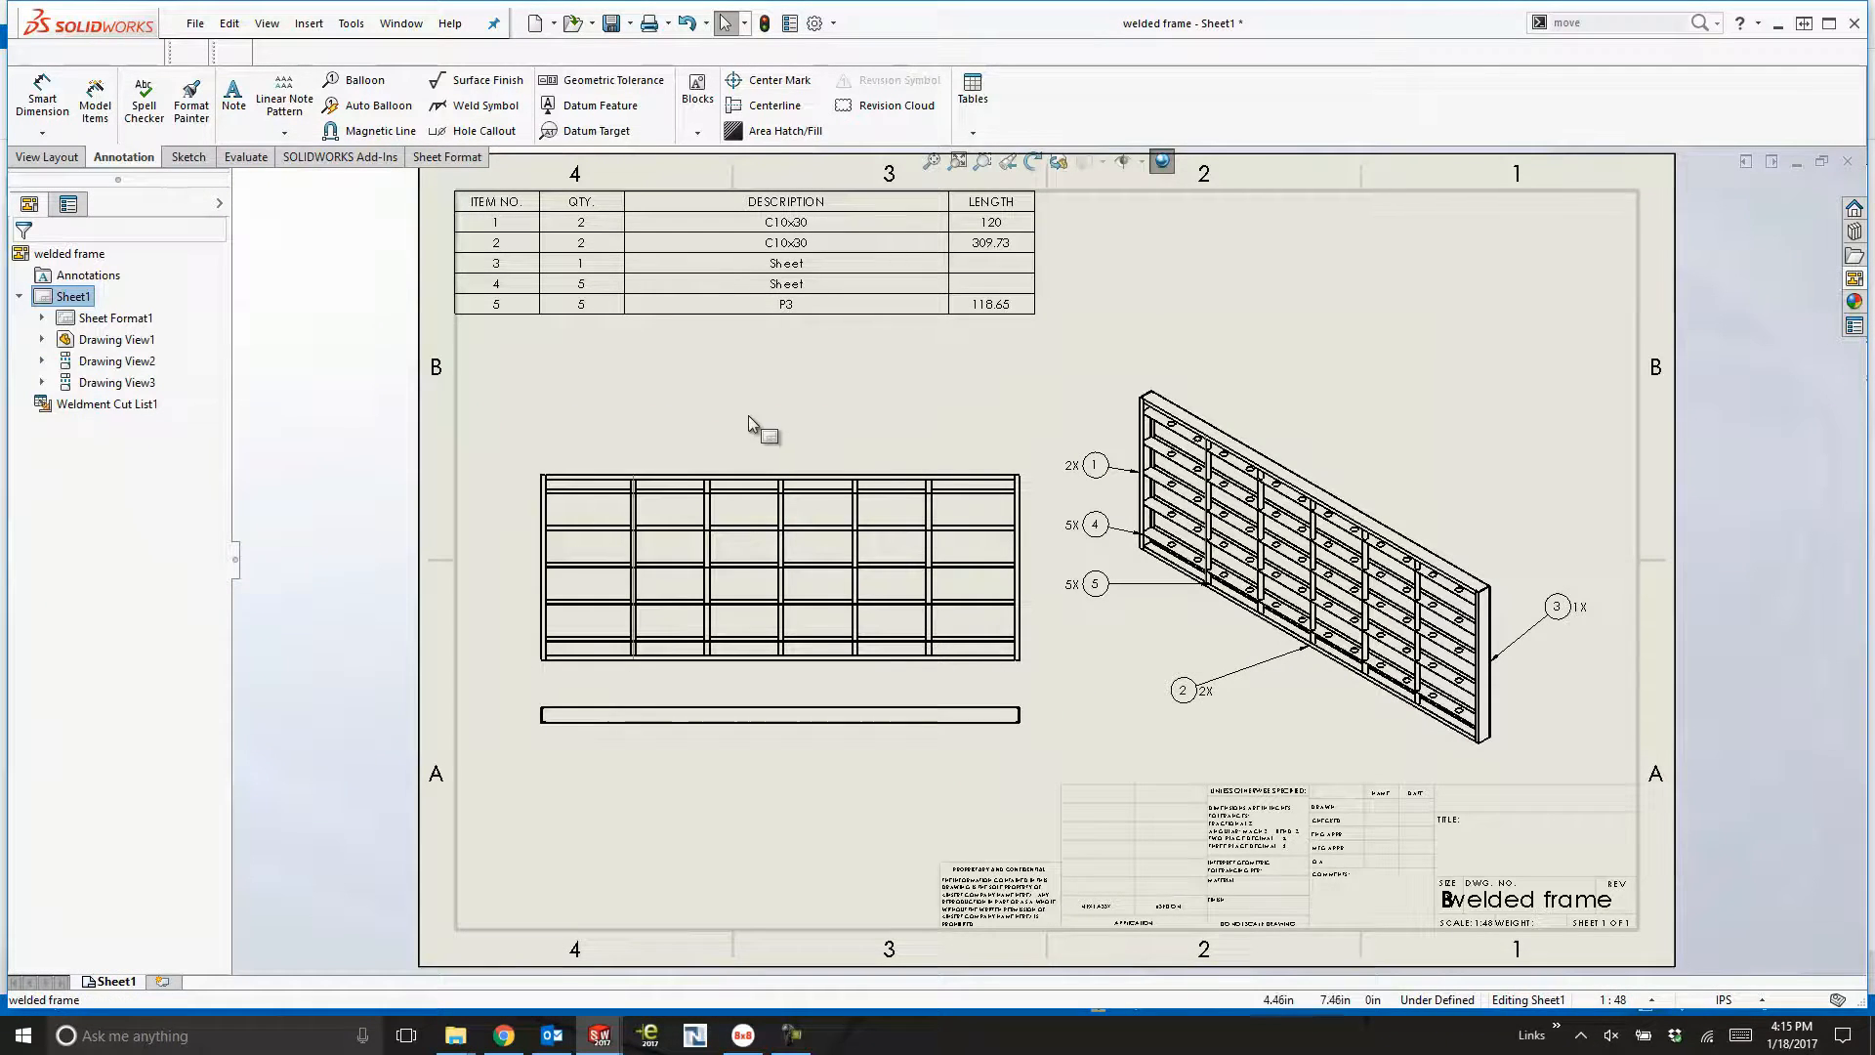
# Add a second sheet and place a flat pattern view of the middle perforated sheet metal web on it.
pyautogui.click(162, 981)
pyautogui.click(51, 159)
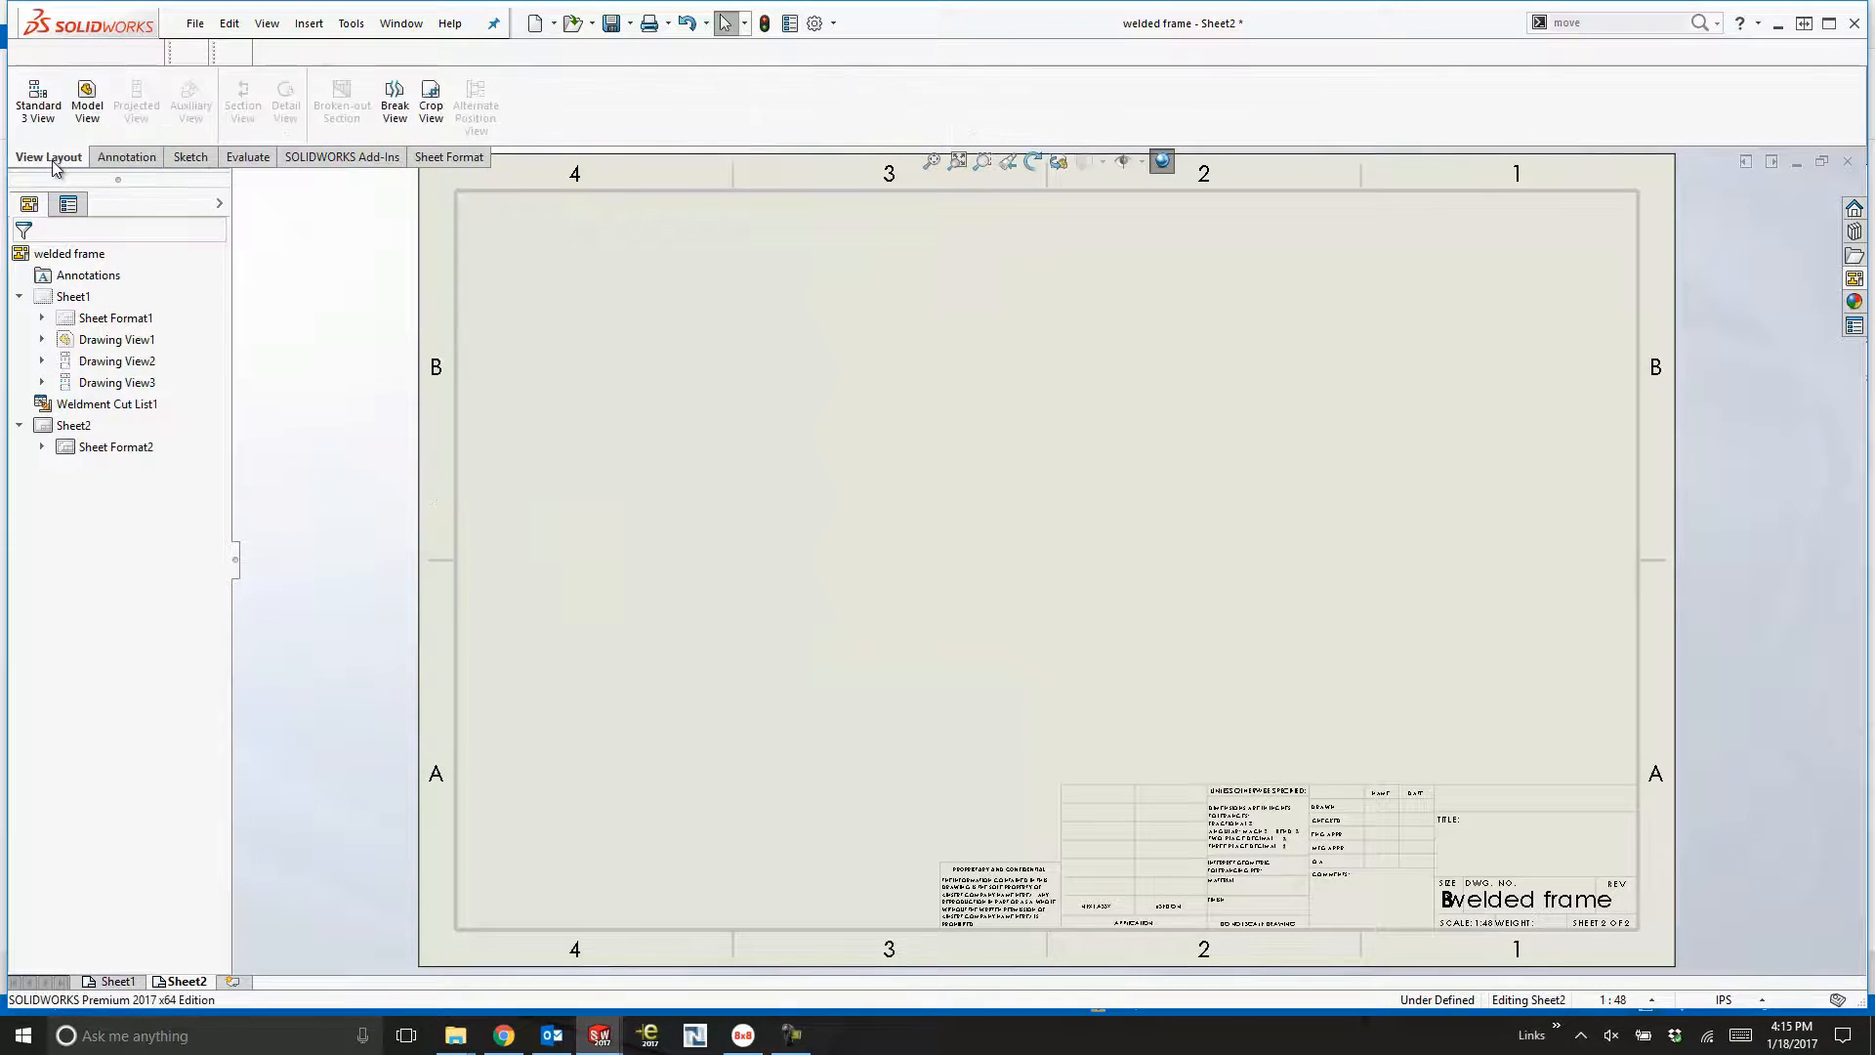
pyautogui.click(87, 98)
pyautogui.click(217, 259)
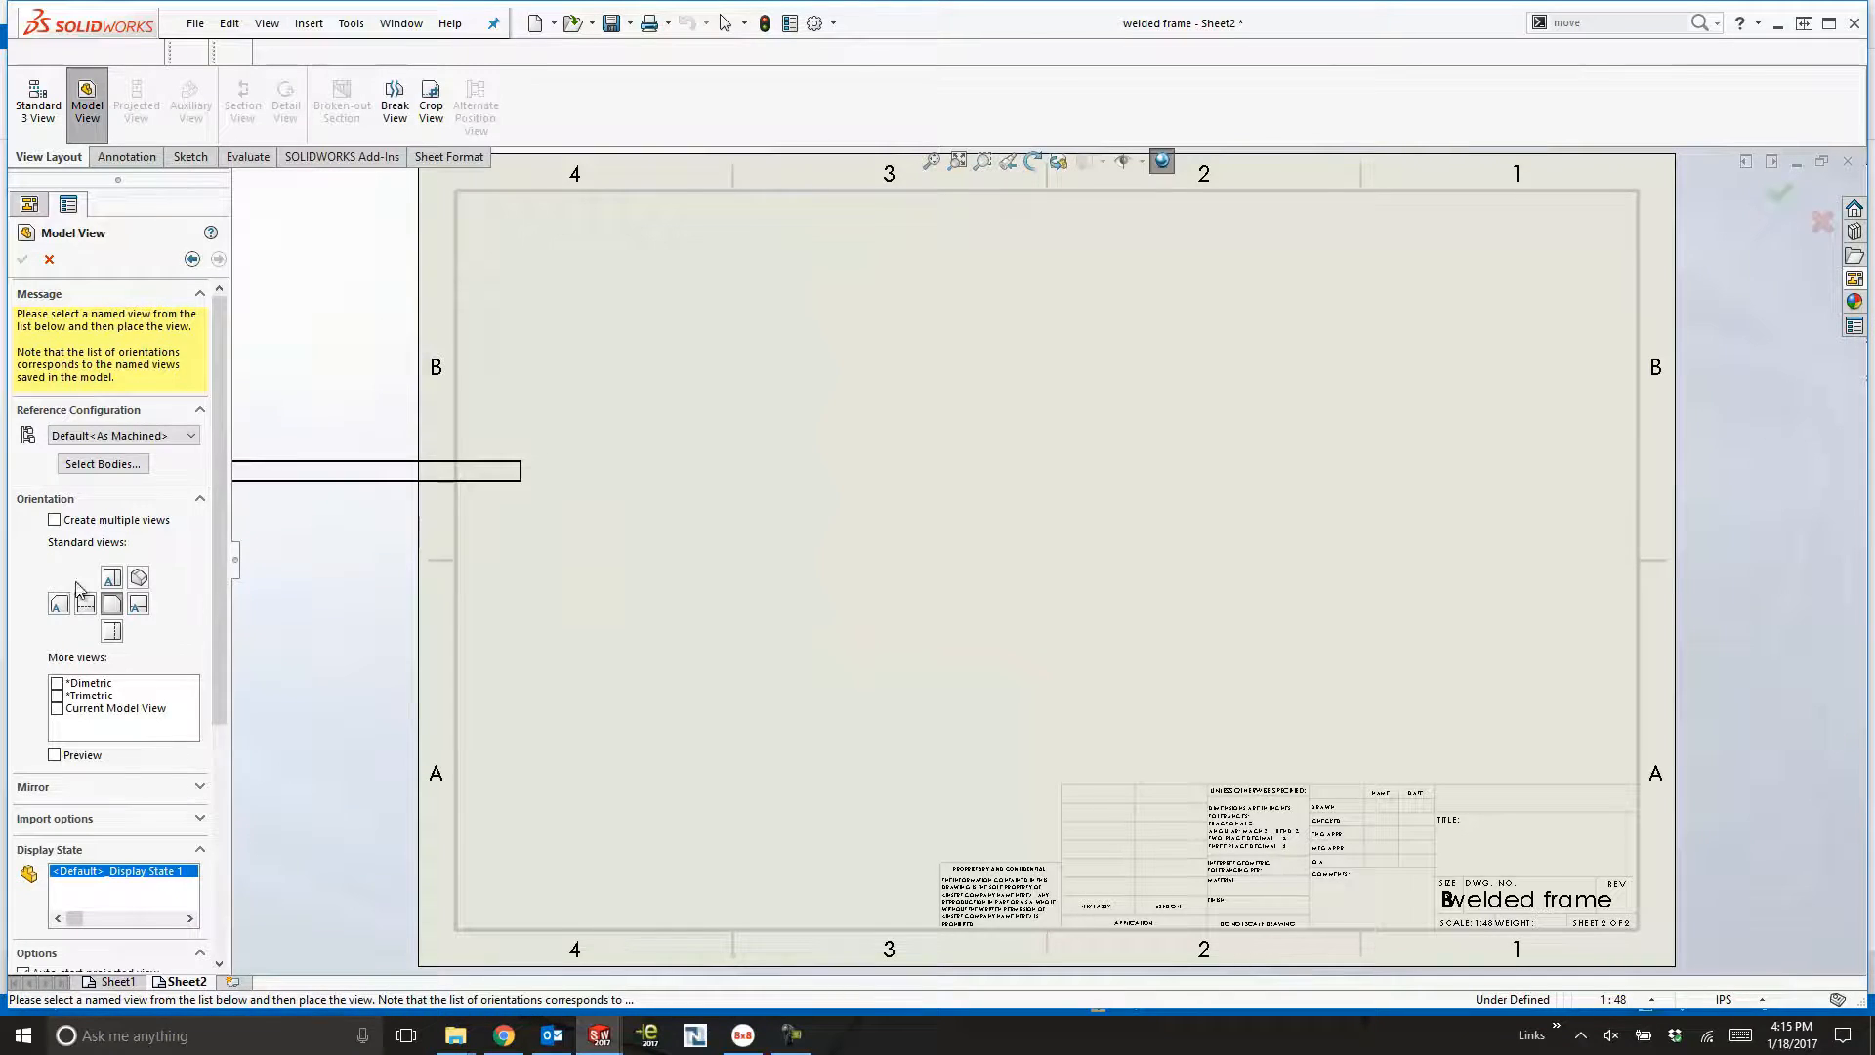
pyautogui.click(103, 463)
pyautogui.click(630, 557)
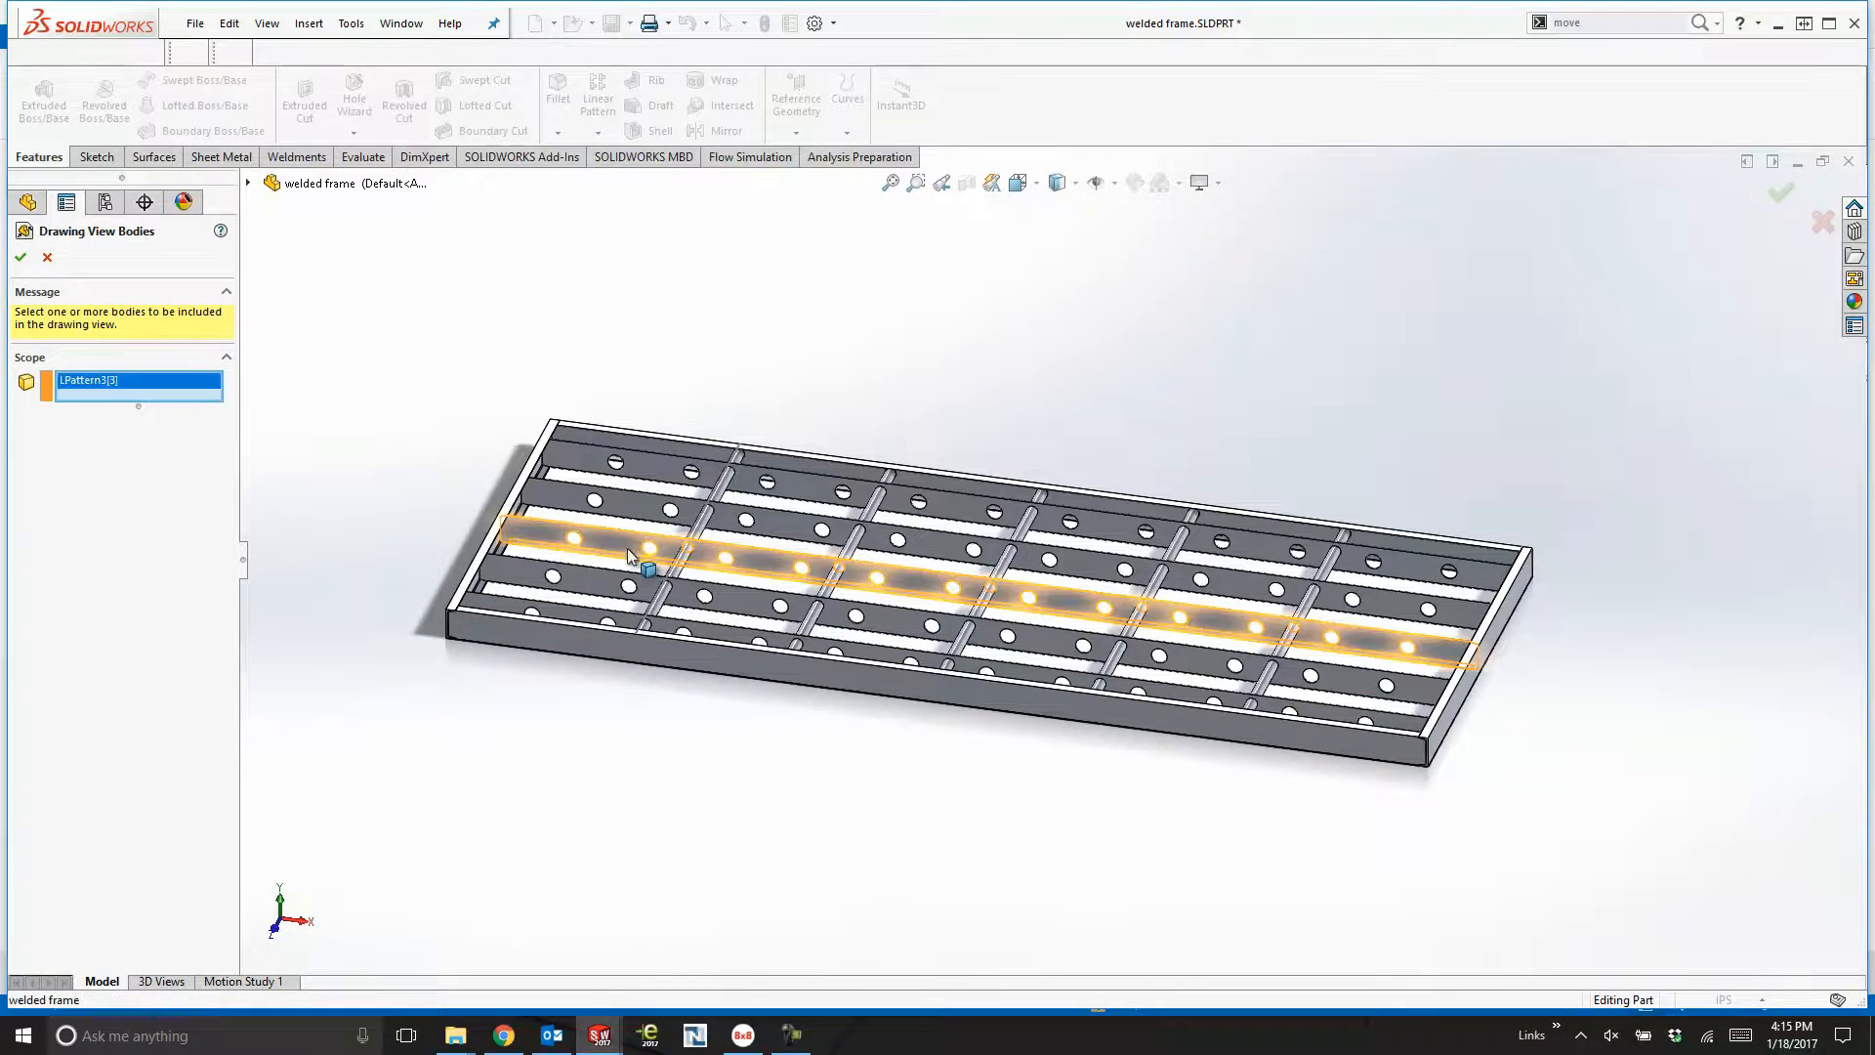
pyautogui.click(21, 259)
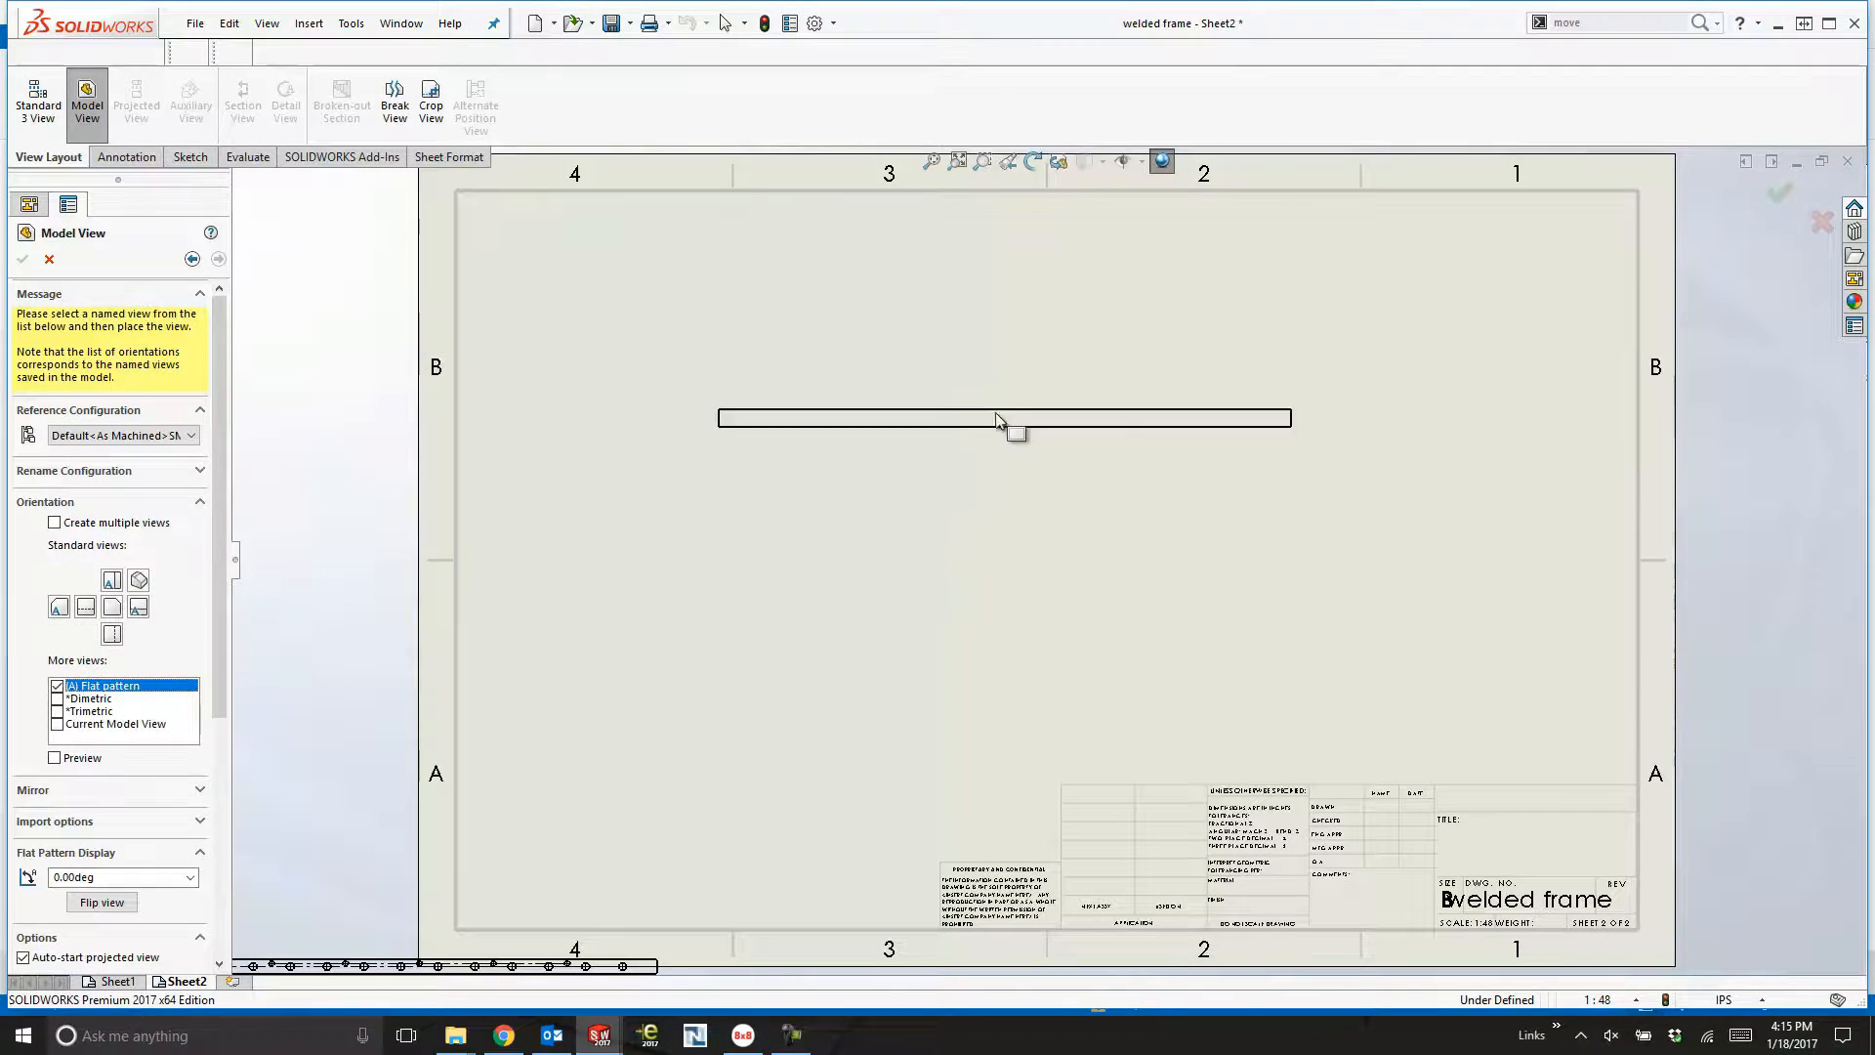
pyautogui.click(991, 415)
pyautogui.press('Escape')
# Set the second sheet's scale to 1:20 and reposition the flat pattern view near the middle of the sheet.
pyautogui.scroll(-5, 955, 438)
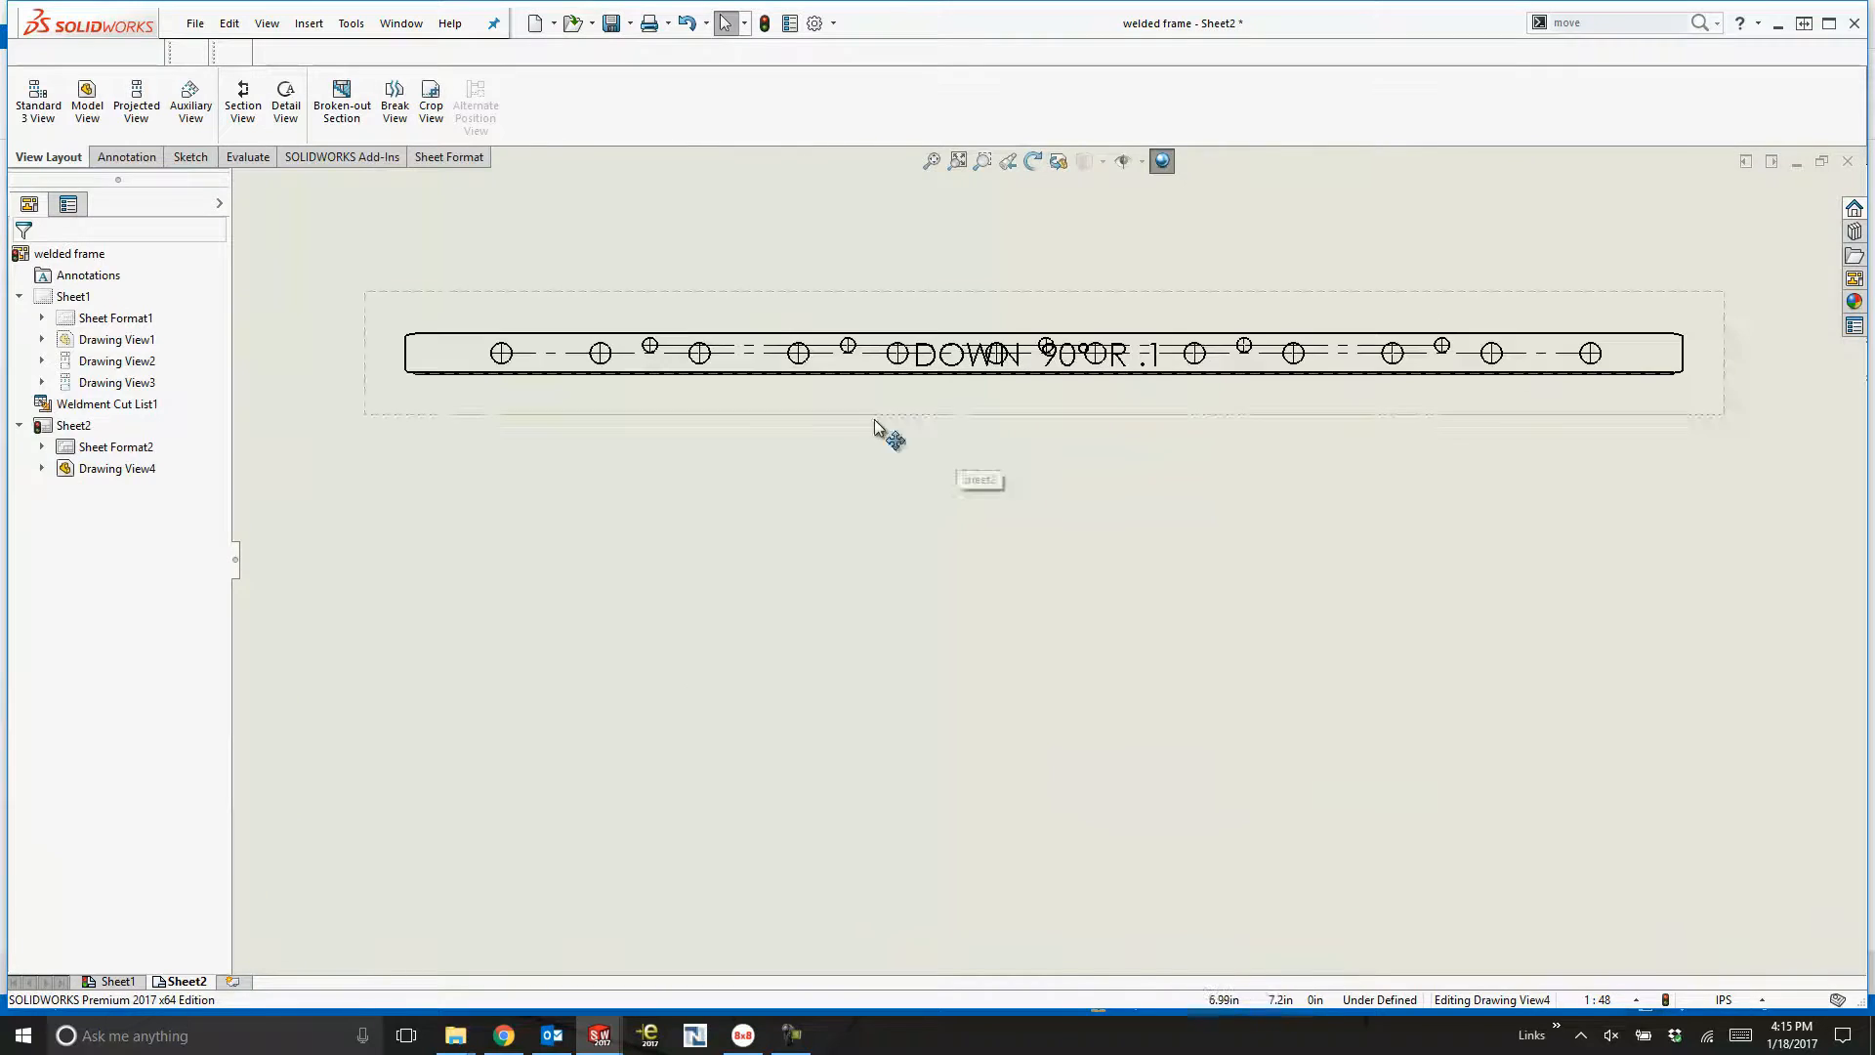
pyautogui.scroll(6, 1048, 560)
pyautogui.click(1257, 657)
pyautogui.hotkey('ctrl', 'Tab')
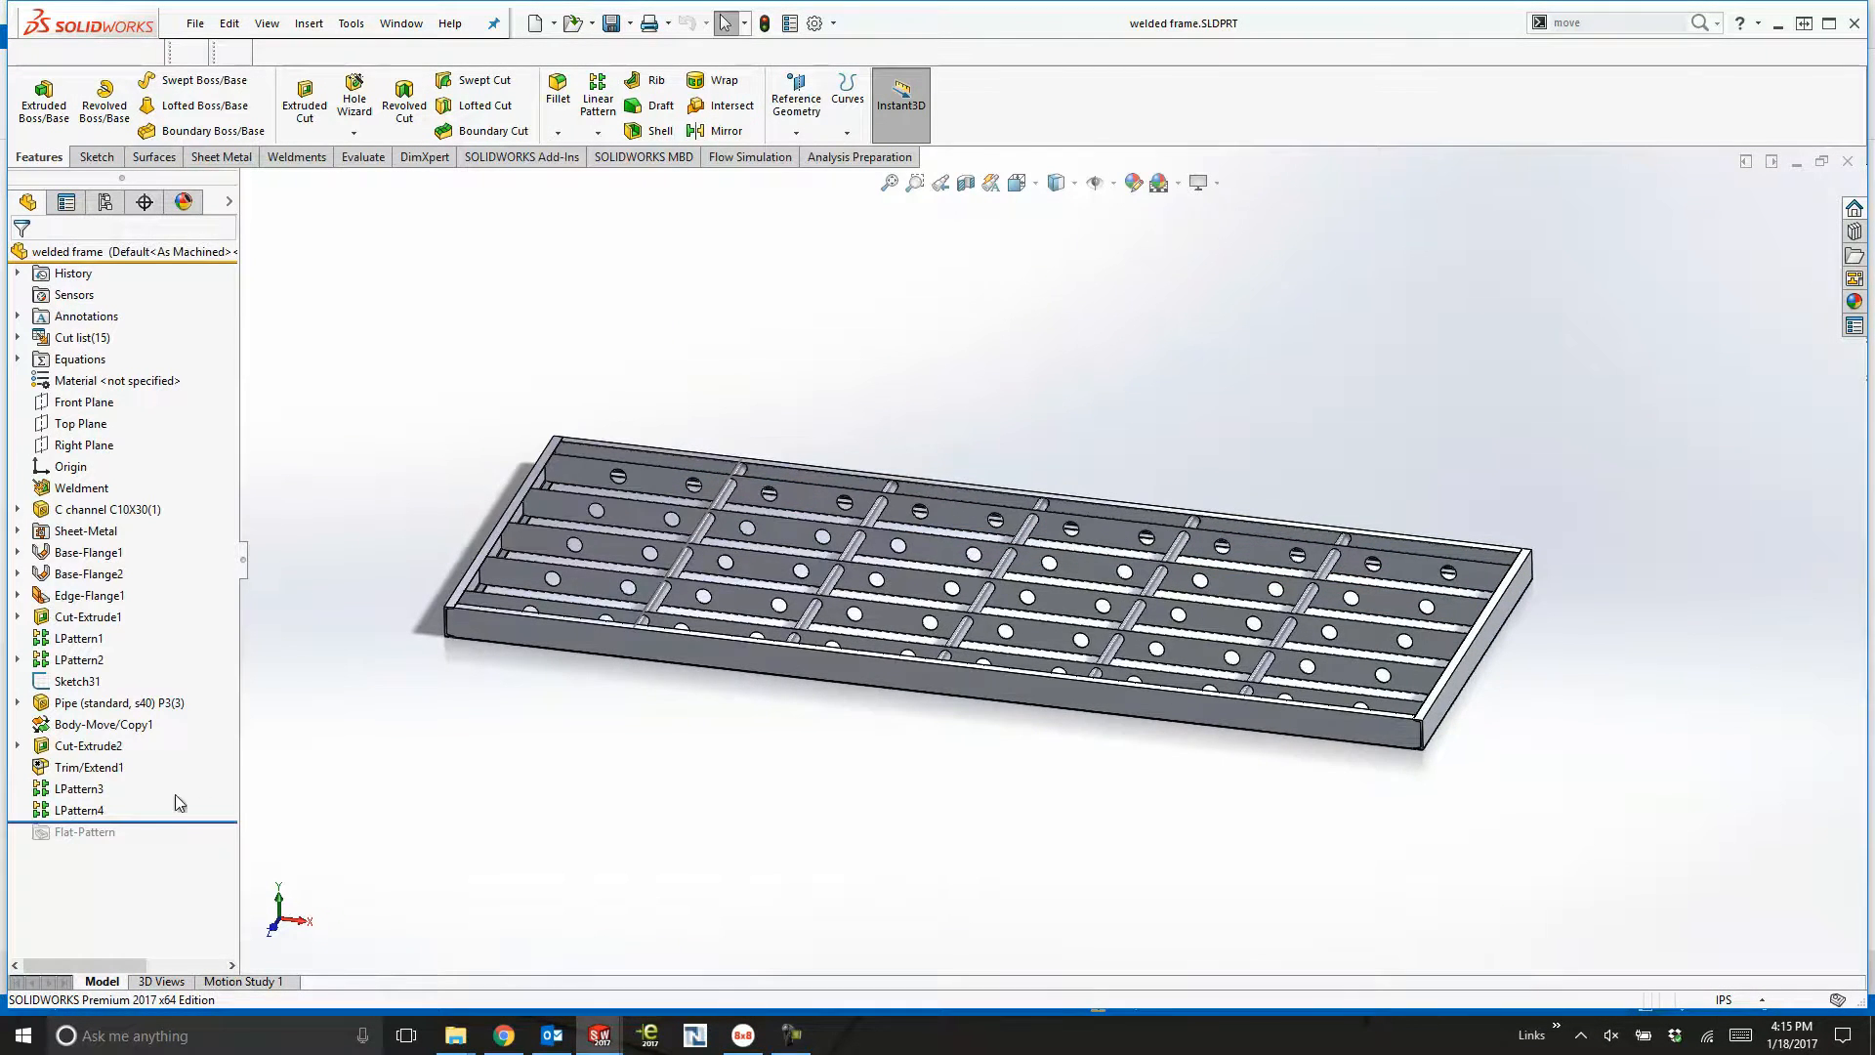
pyautogui.hotkey('ctrl', 'Tab')
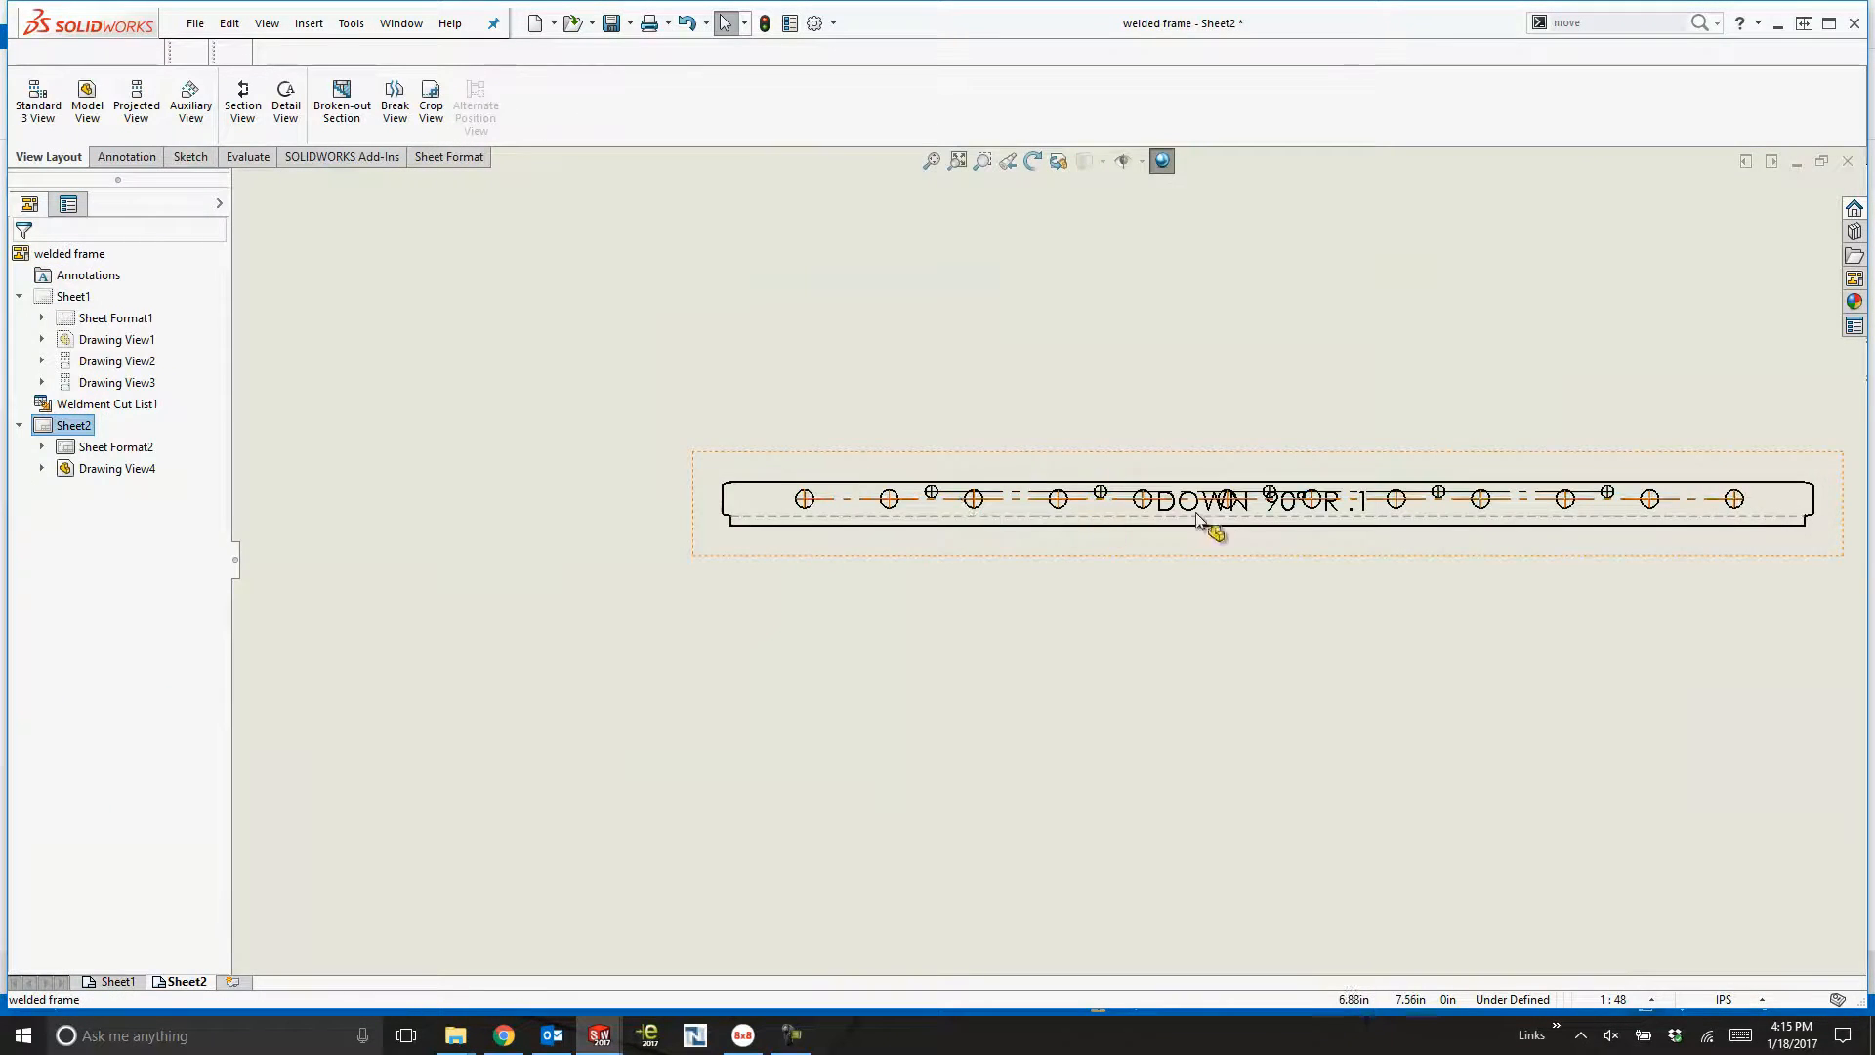
pyautogui.scroll(6, 1412, 608)
pyautogui.click(1645, 1001)
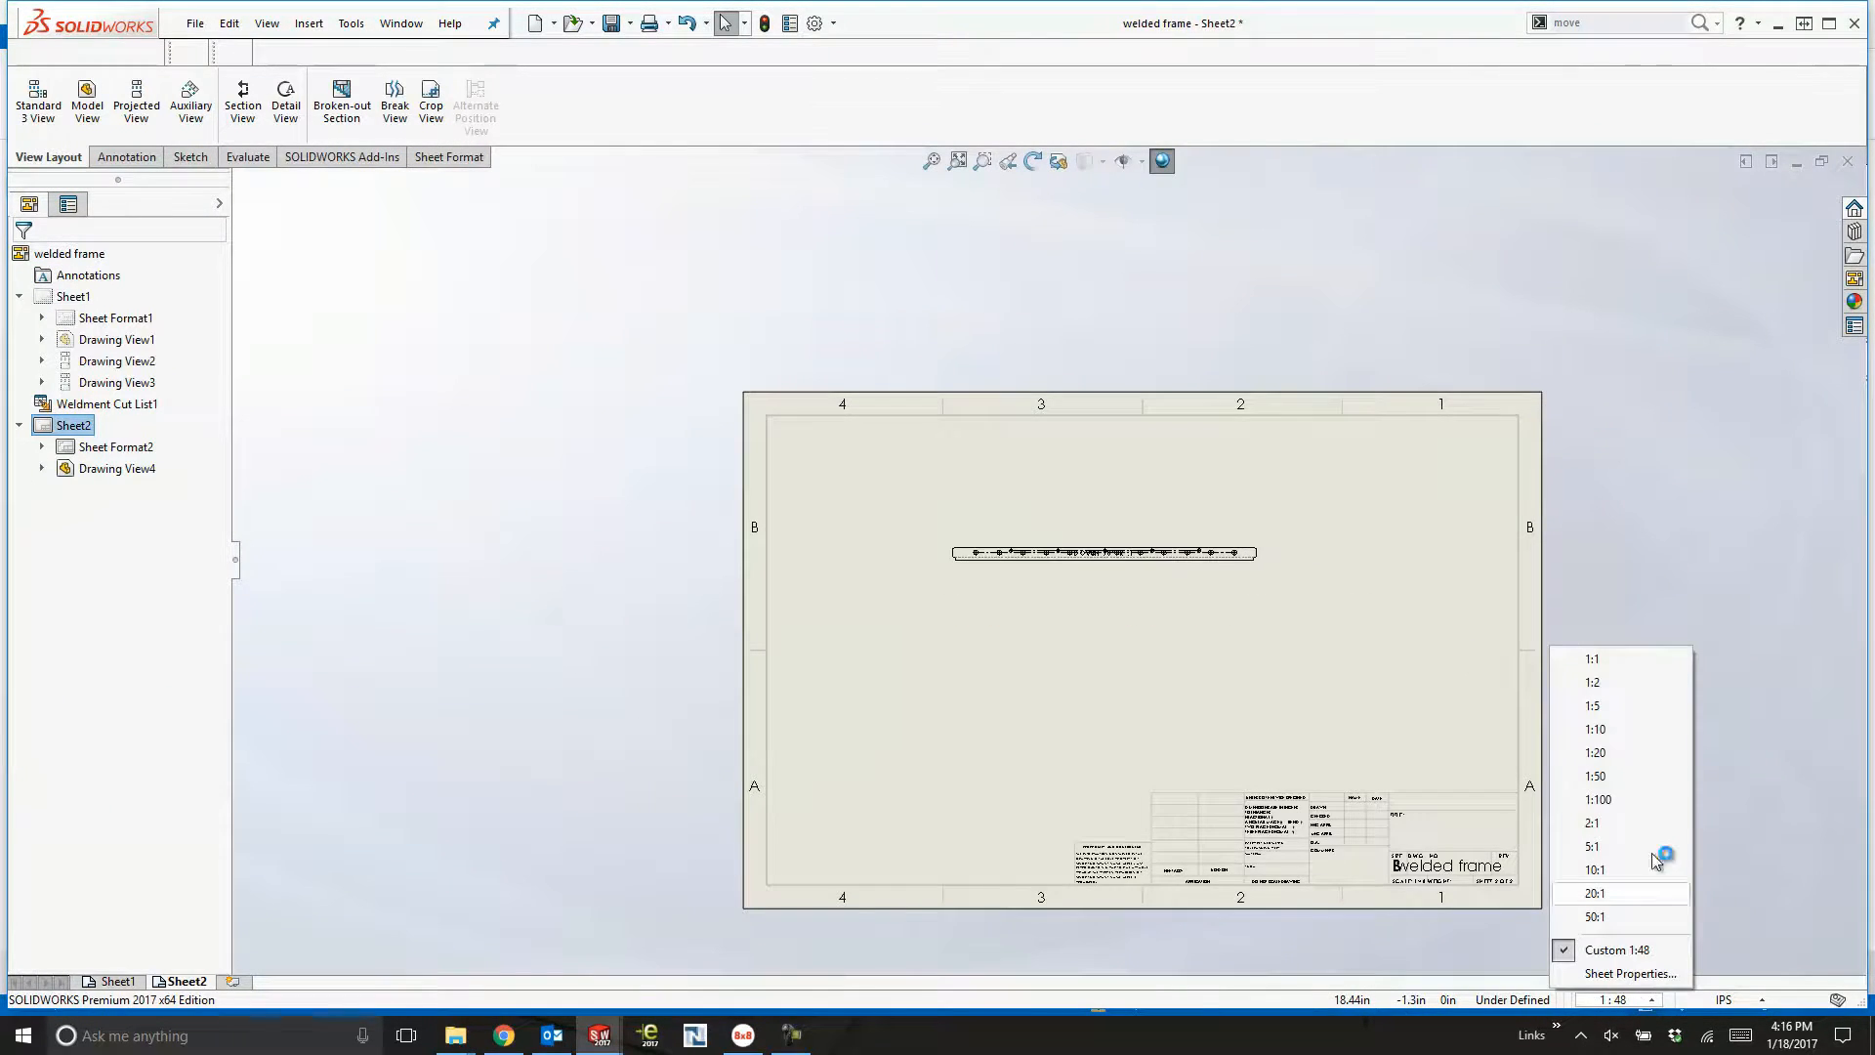
pyautogui.click(1621, 752)
pyautogui.moveTo(1402, 598); pyautogui.dragTo(1427, 698)
pyautogui.click(1087, 530)
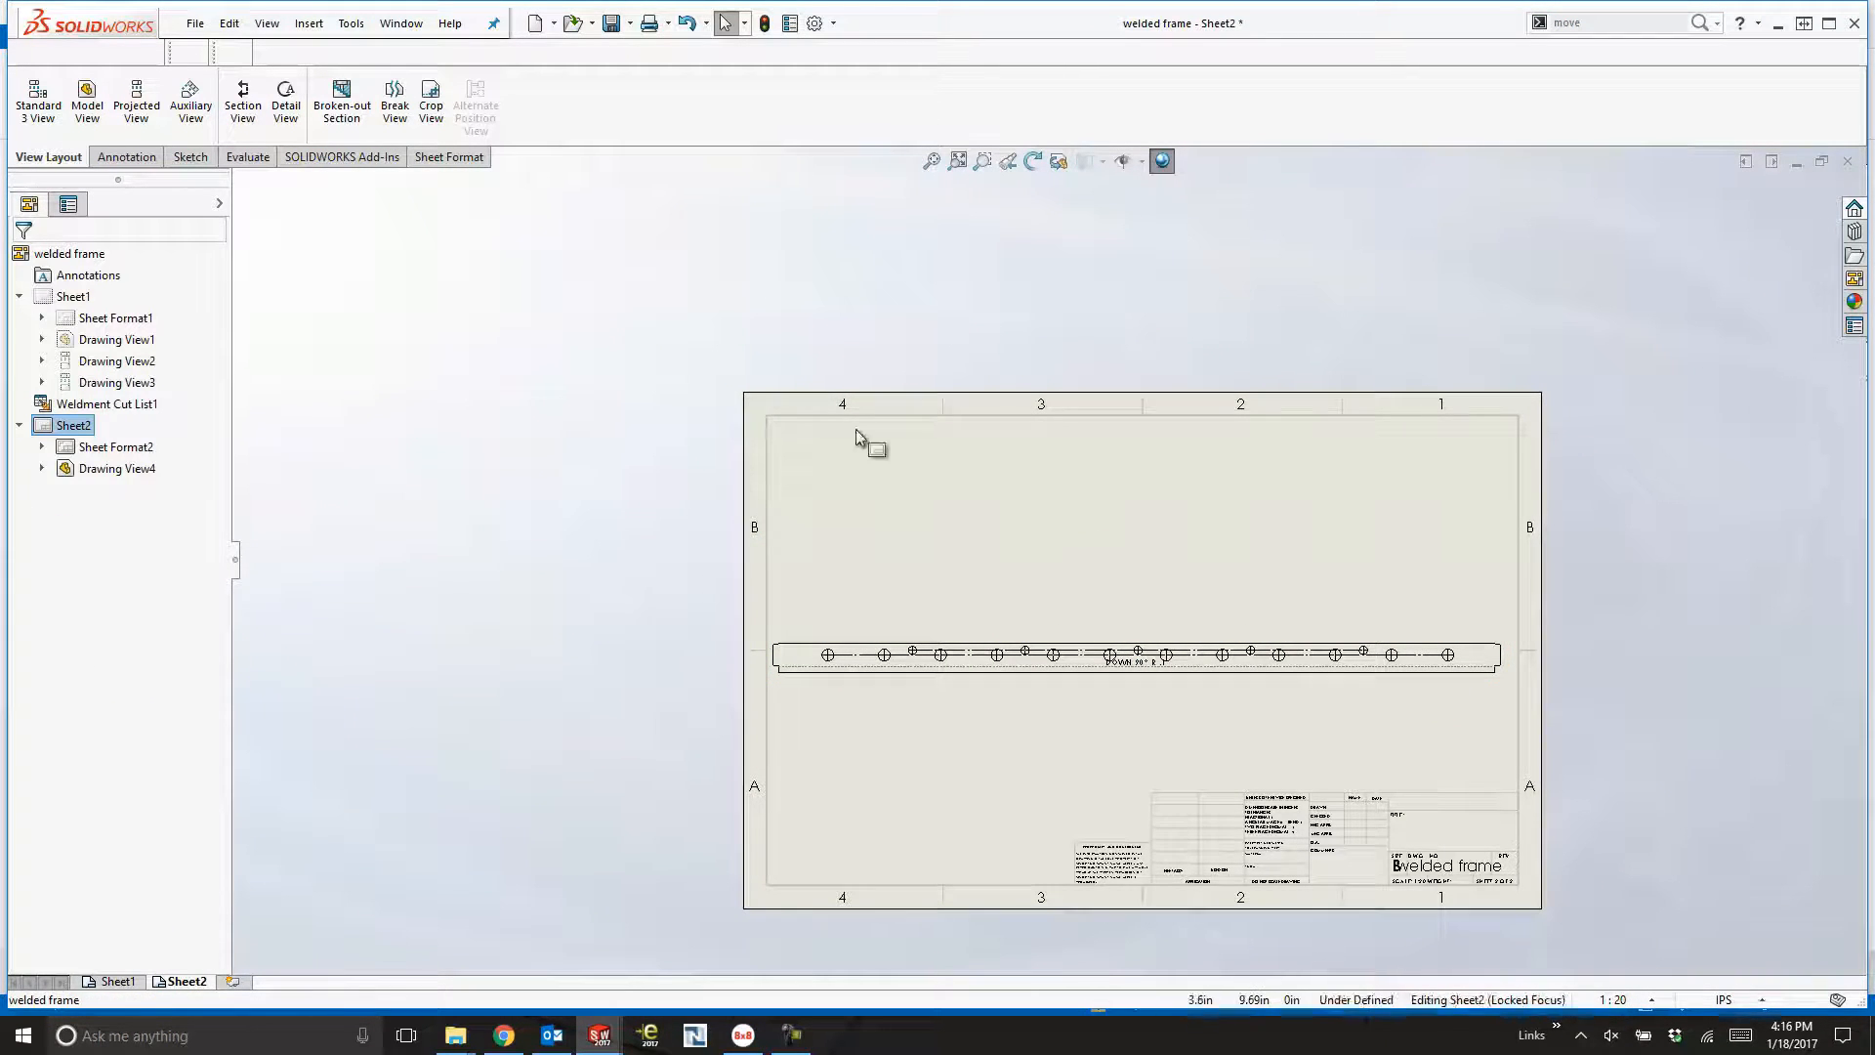
# Save the welded frame part and load the SOLIDWORKS Simulation add-in.
pyautogui.hotkey('ctrl', 'Tab')
pyautogui.click(613, 27)
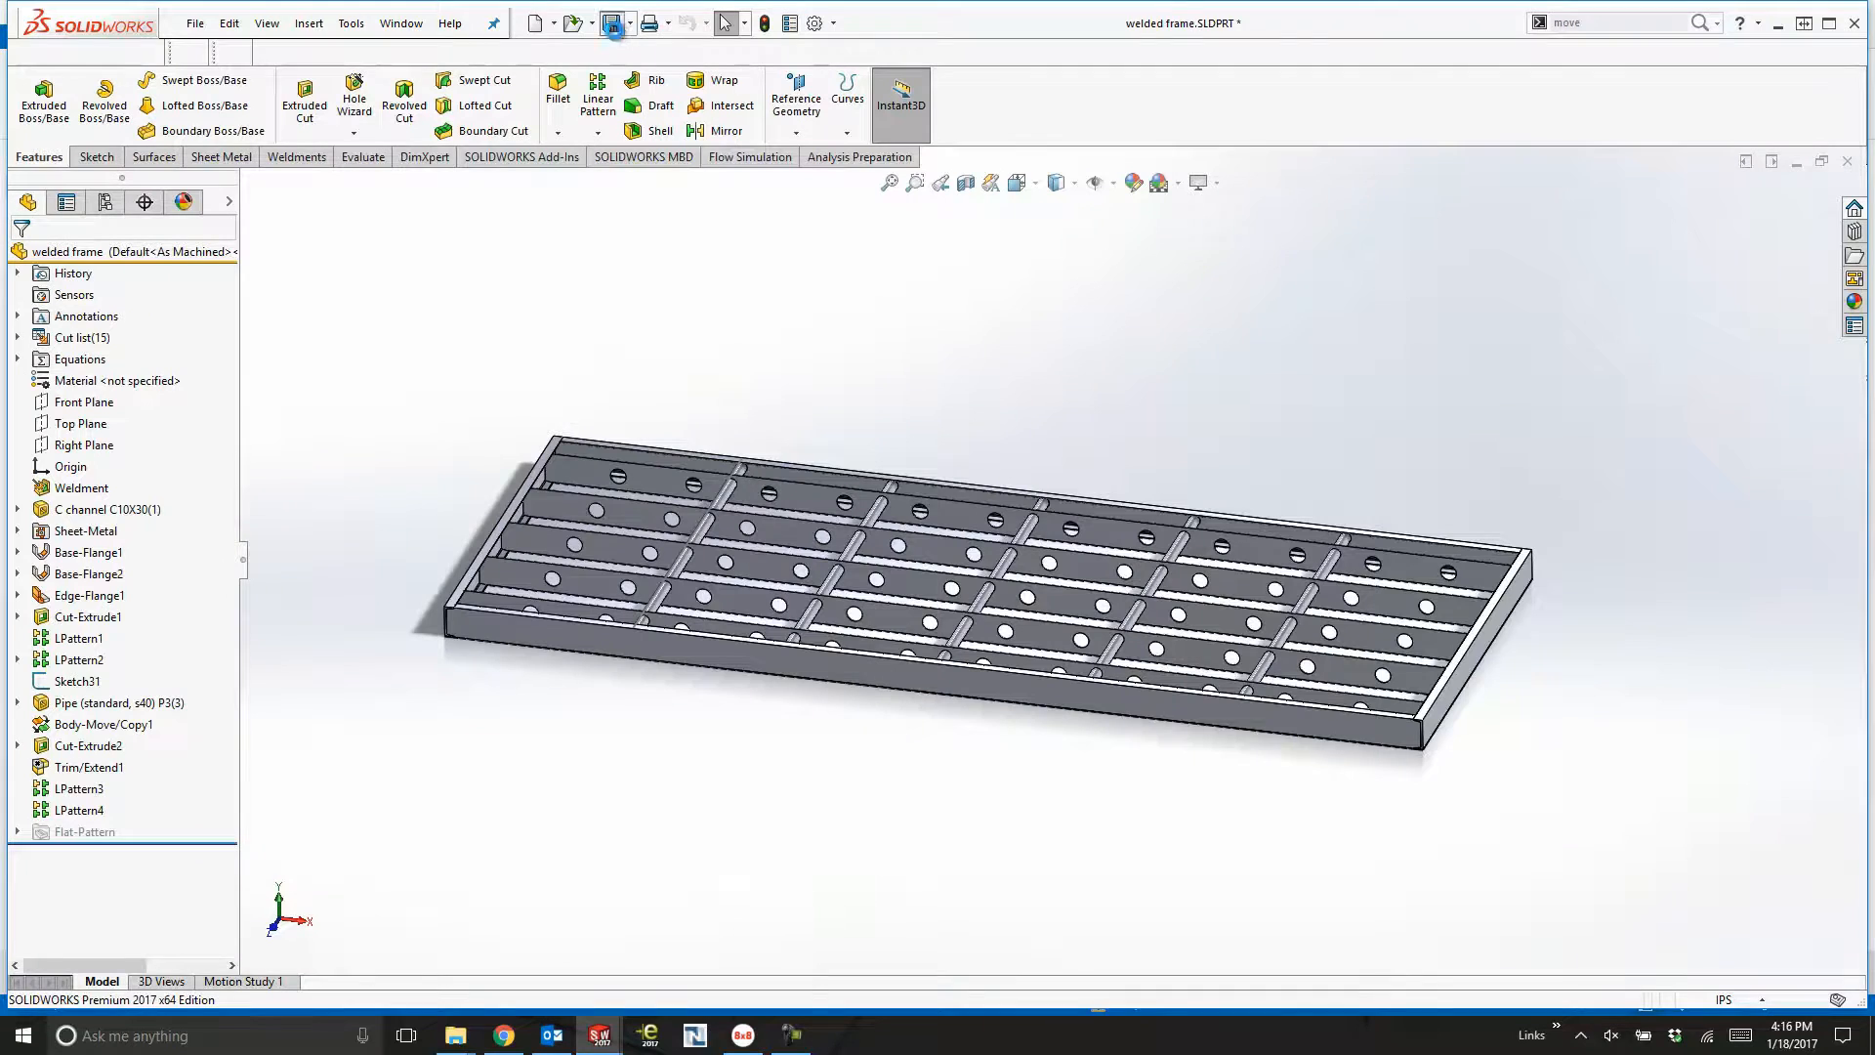
pyautogui.click(521, 156)
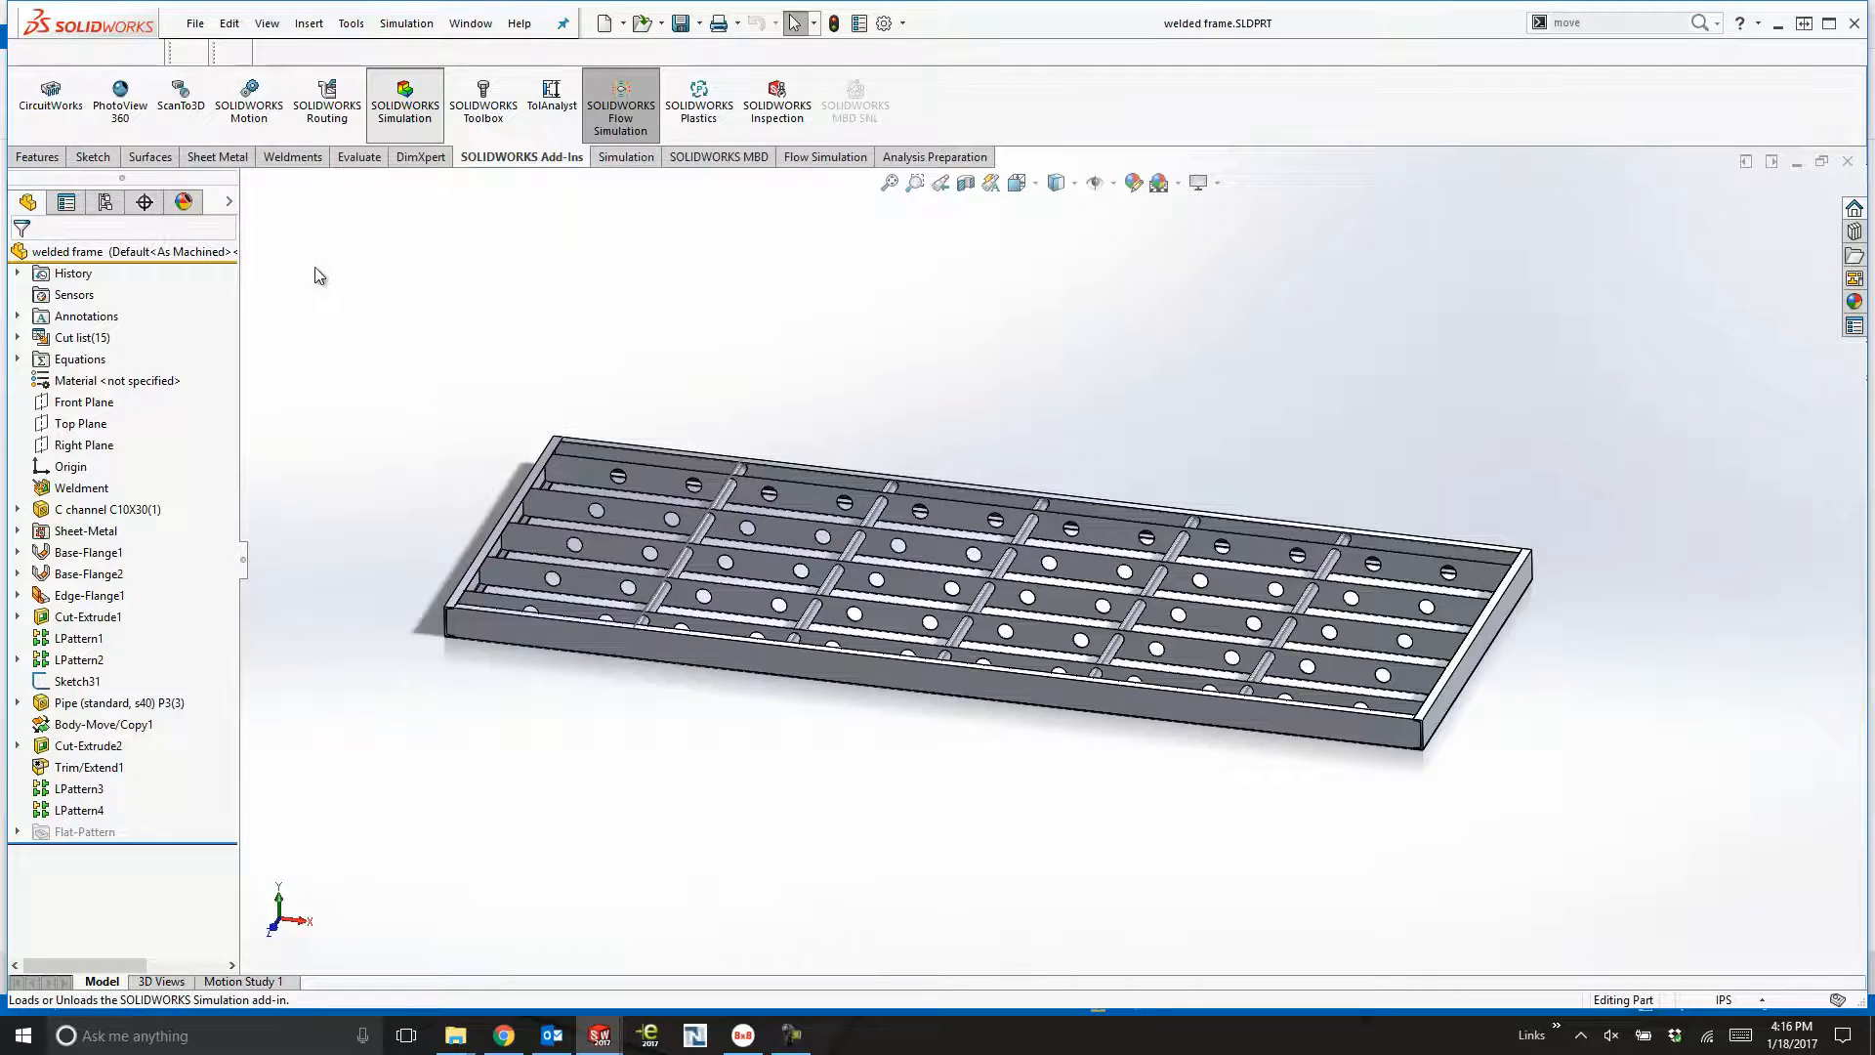
# Create a new static simulation study for the welded frame.
pyautogui.click(626, 156)
pyautogui.click(32, 132)
pyautogui.click(69, 156)
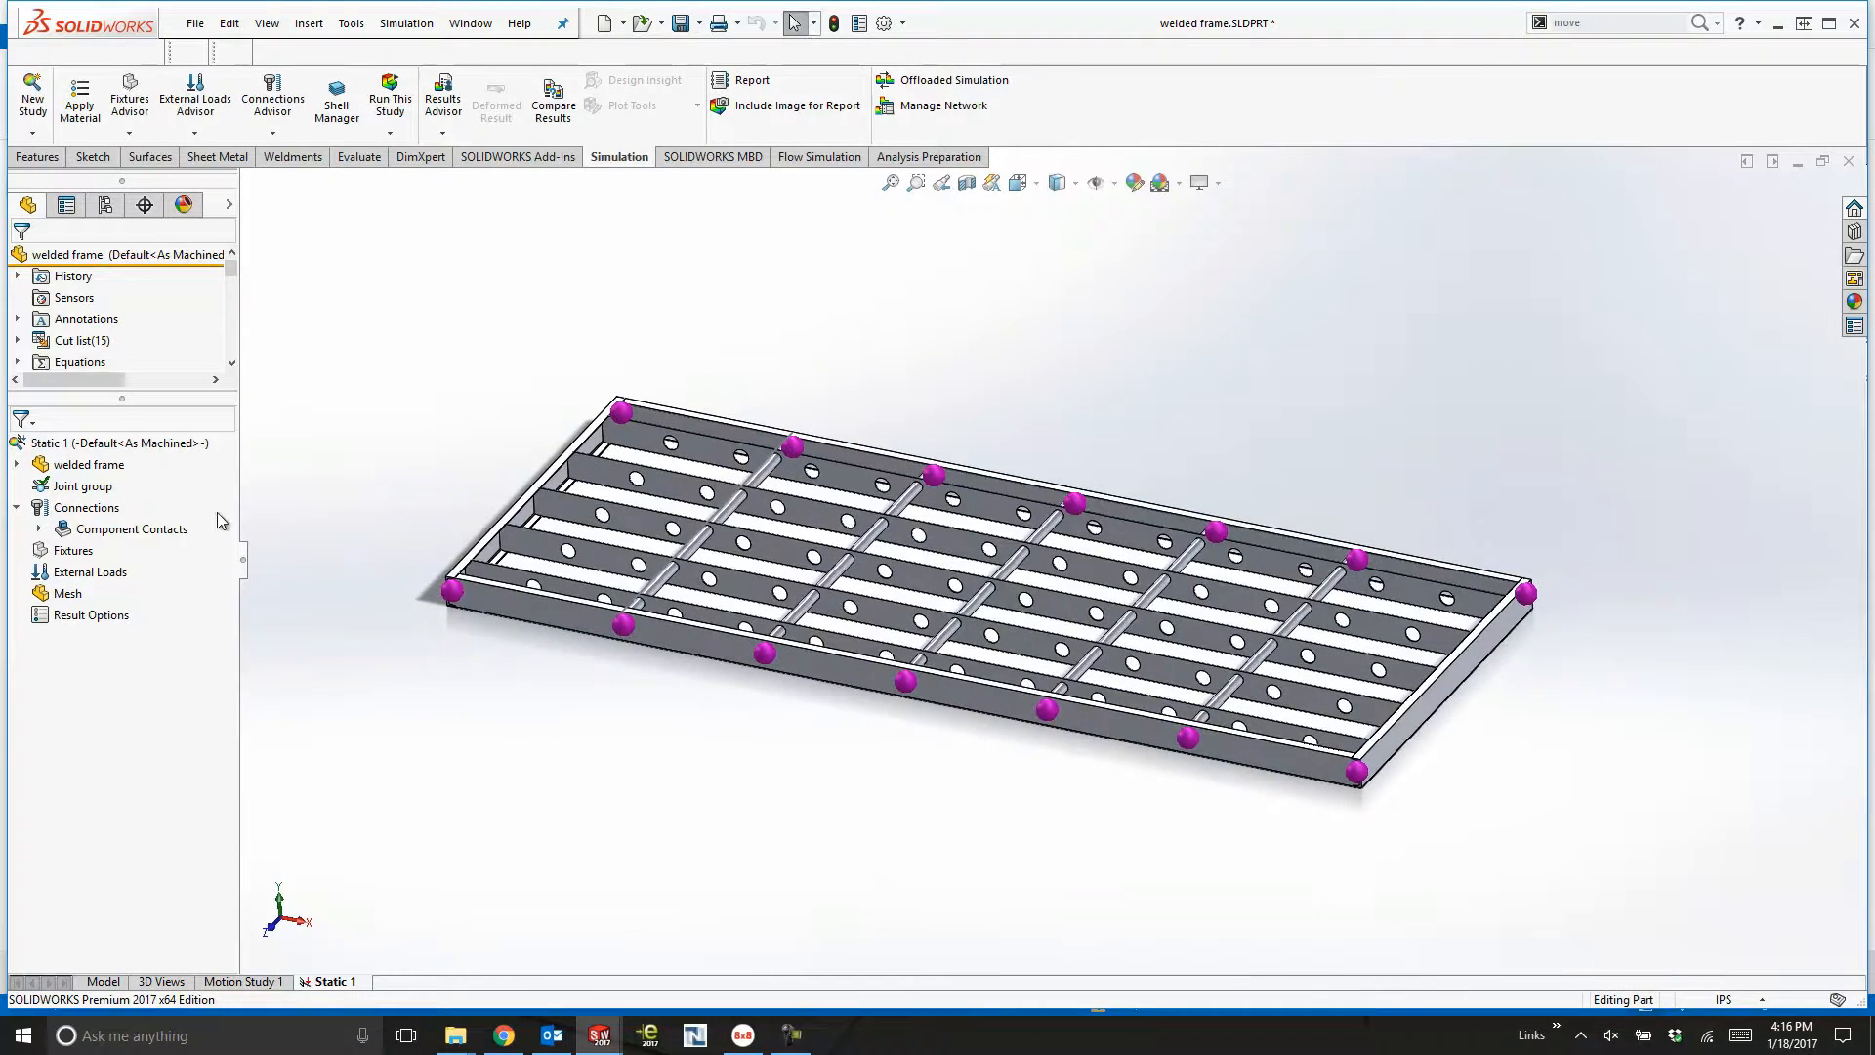
# Mesh the frame for the static study and render the beam profiles on the mesh.
pyautogui.rightClick(67, 593)
pyautogui.click(185, 212)
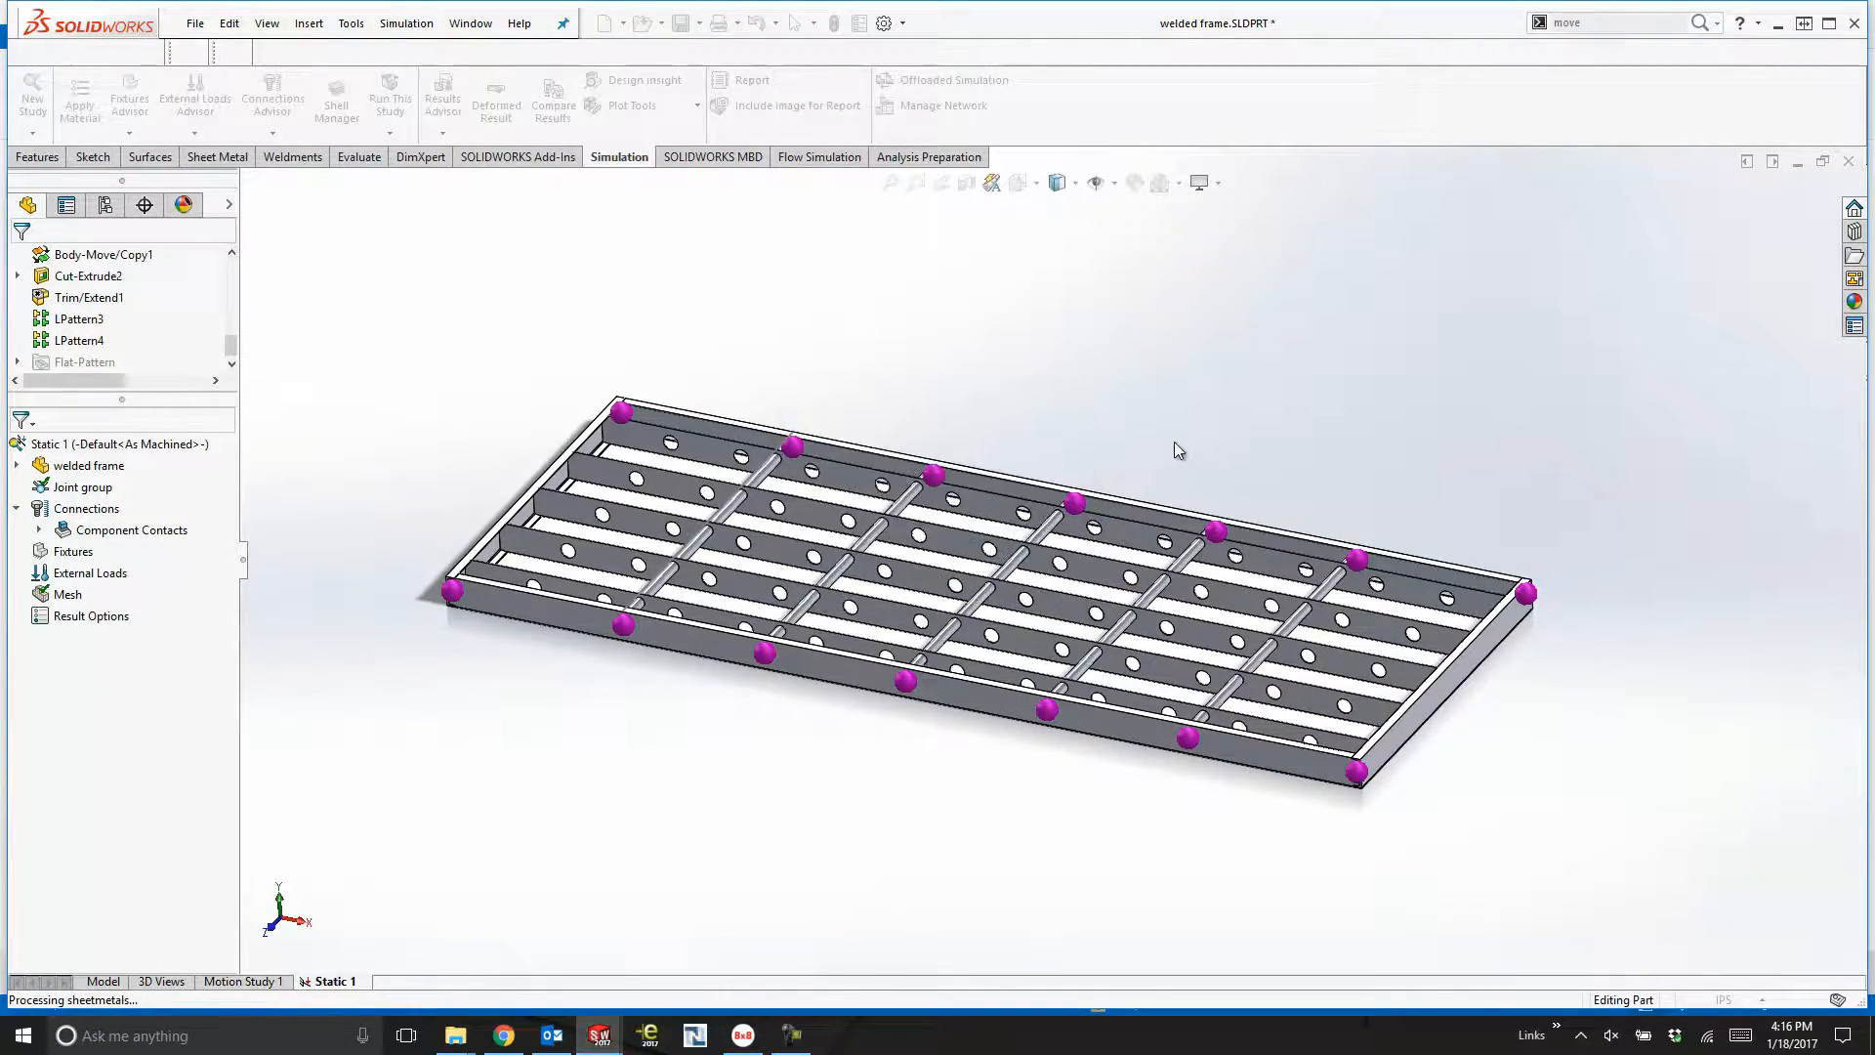
pyautogui.scroll(-7, 962, 659)
pyautogui.moveTo(846, 592)
pyautogui.mouseDown(button='middle')
pyautogui.moveTo(728, 553)
pyautogui.moveTo(879, 576)
pyautogui.moveTo(857, 623)
pyautogui.moveTo(839, 603)
pyautogui.mouseUp(button='middle')
pyautogui.scroll(3, 879, 576)
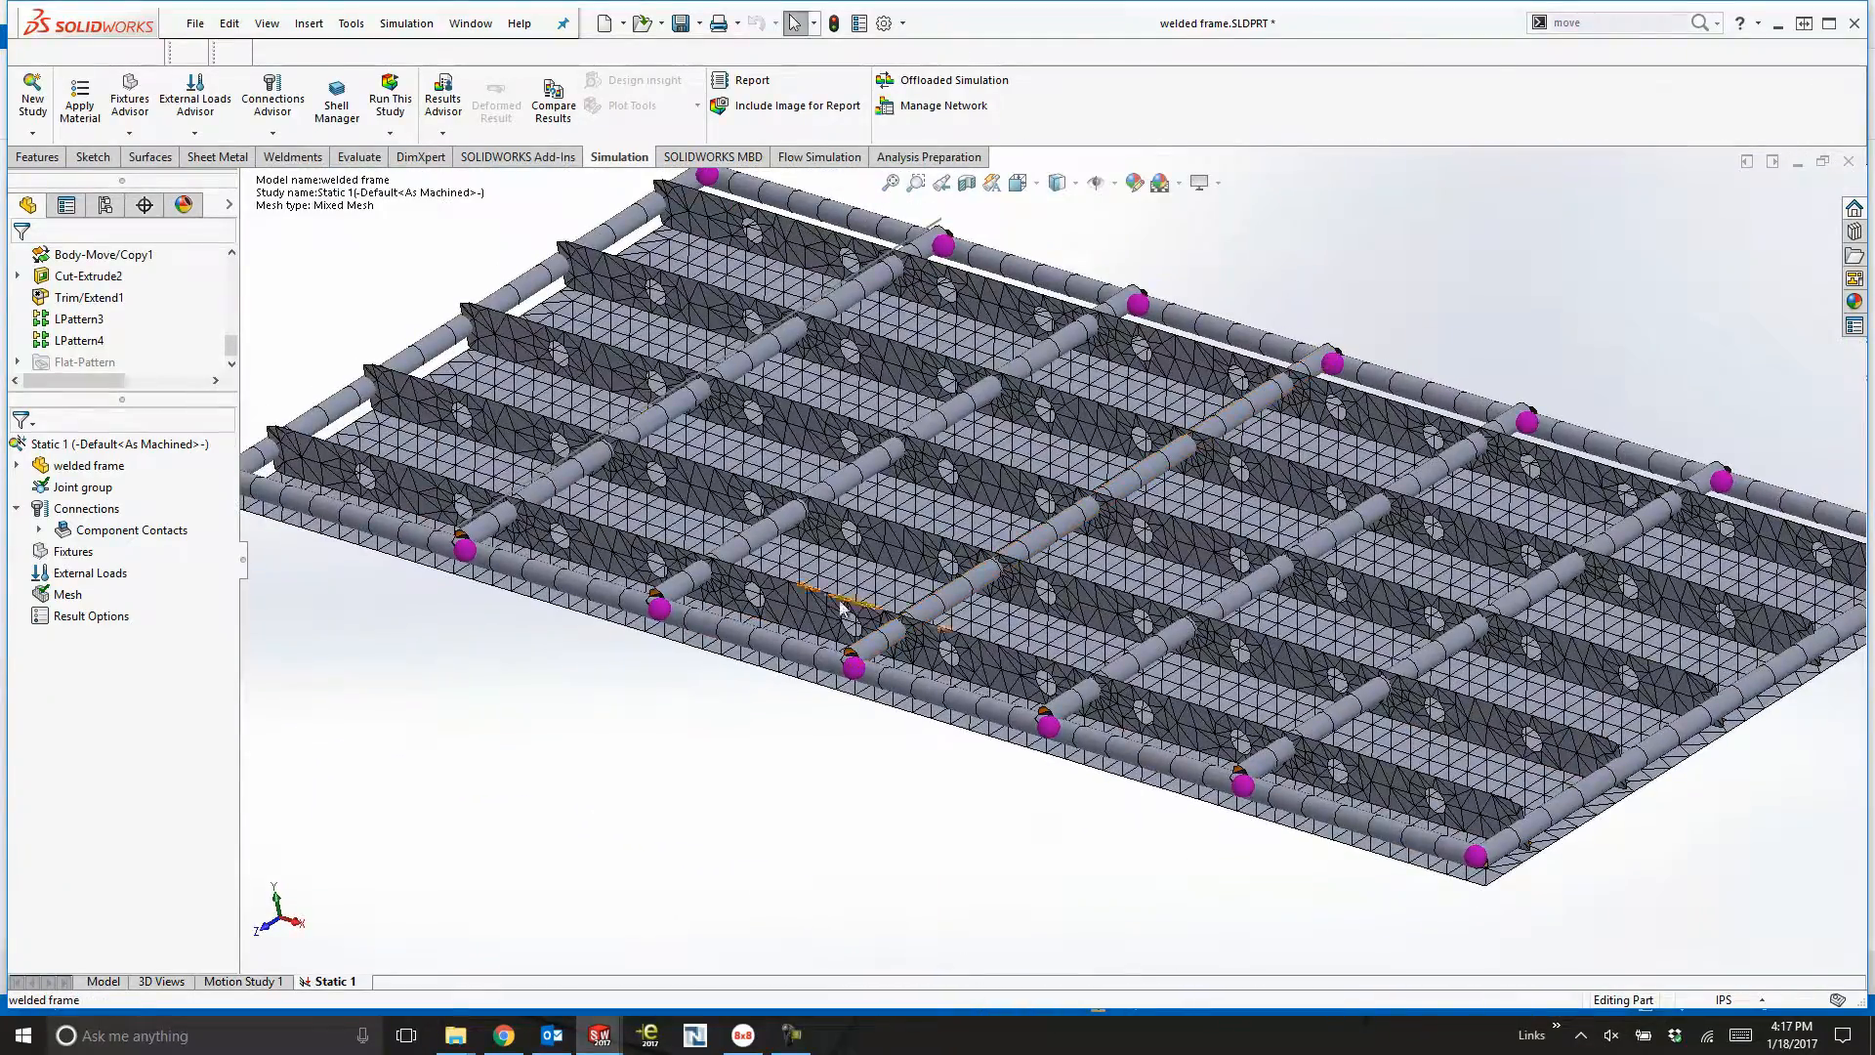
pyautogui.rightClick(66, 597)
pyautogui.click(151, 542)
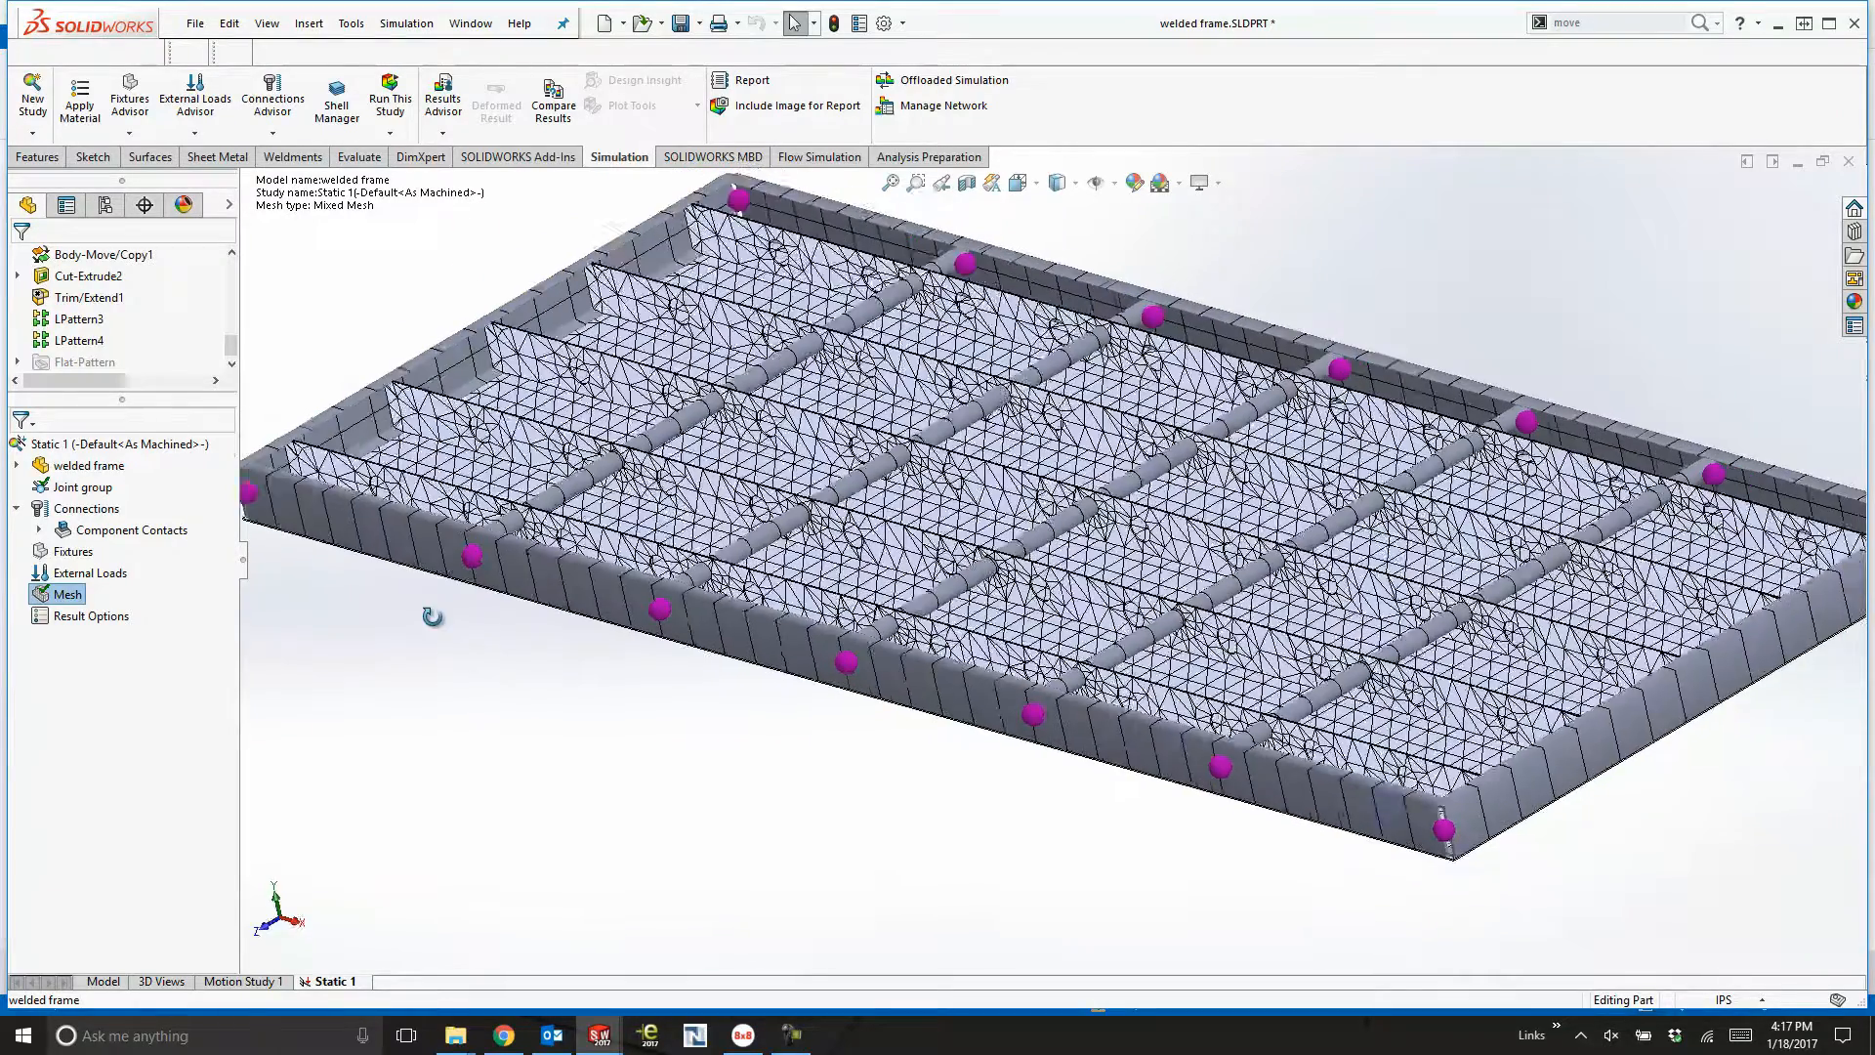
# Apply a fixed geometry fixture to the joints at two diagonally opposite corners of the frame.
pyautogui.rightClick(70, 551)
pyautogui.click(122, 606)
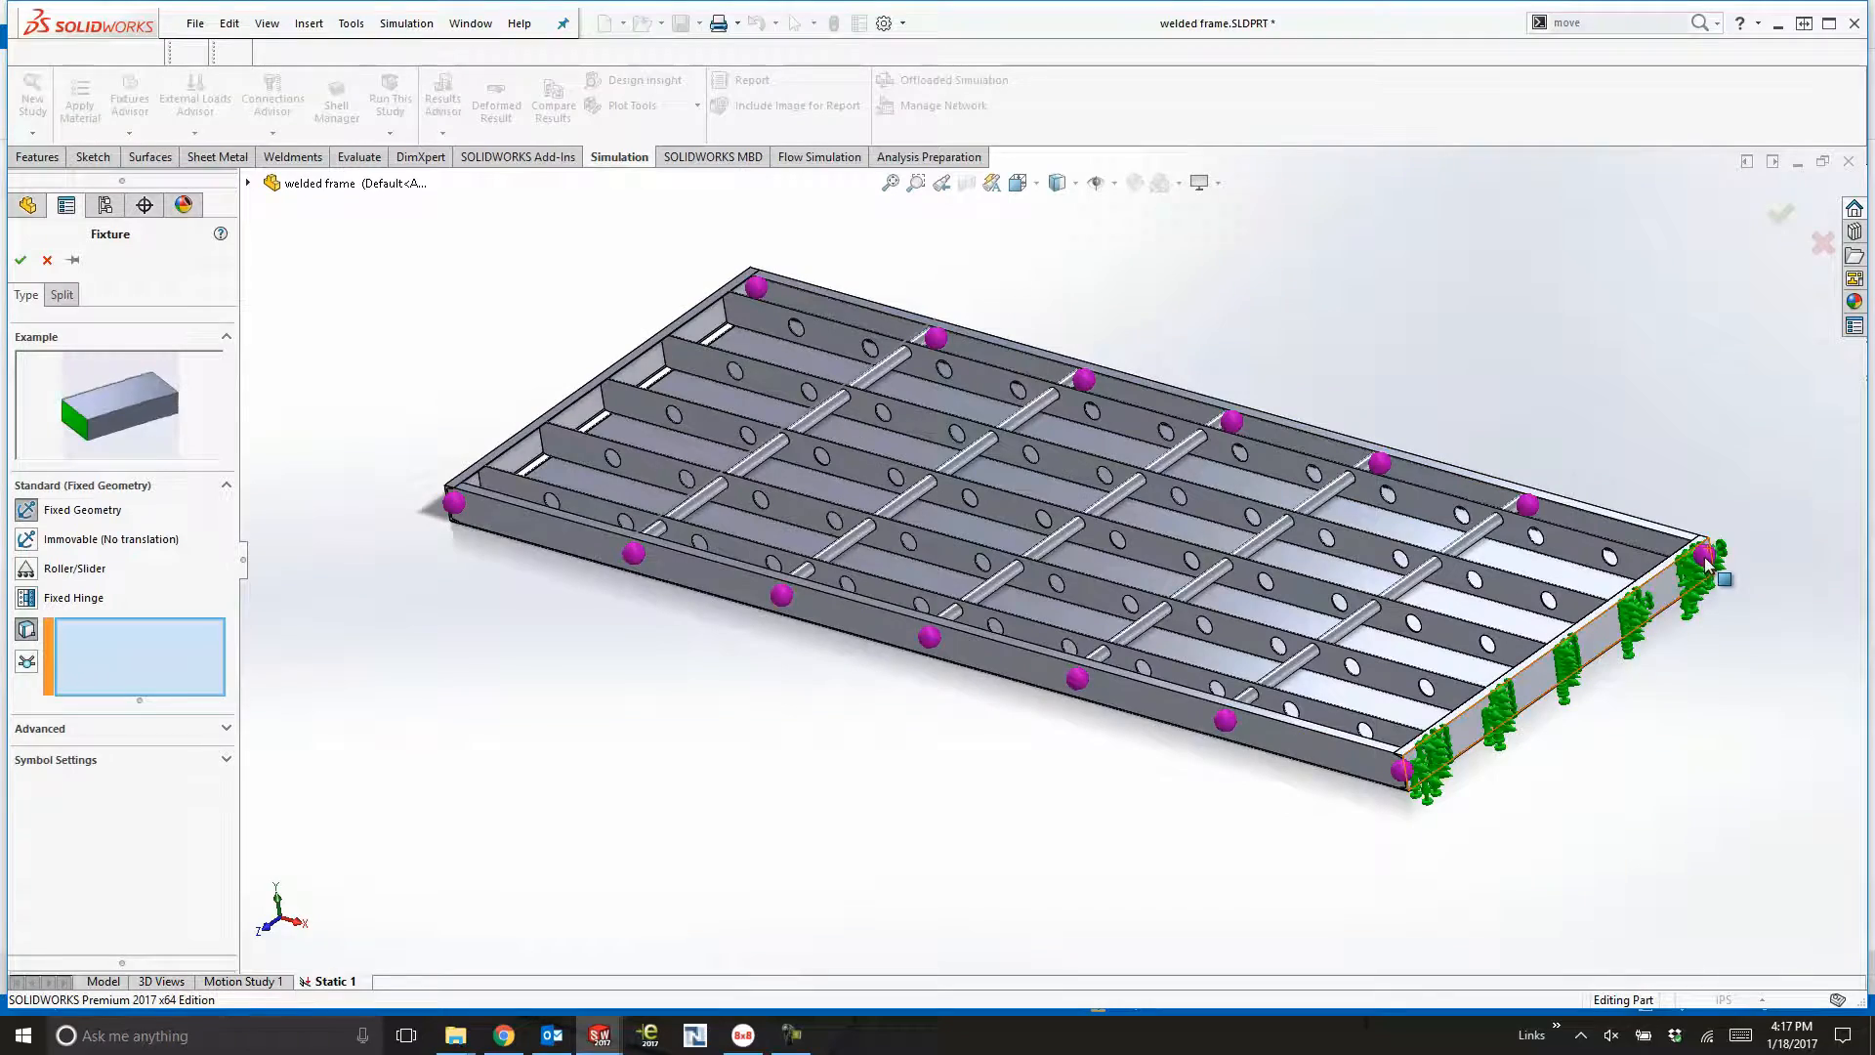
pyautogui.click(1703, 555)
pyautogui.click(453, 503)
pyautogui.click(20, 260)
# Constrain the two remaining corner joints with a reference geometry fixture of 0 mm translation normal to the Top Plane.
pyautogui.rightClick(70, 551)
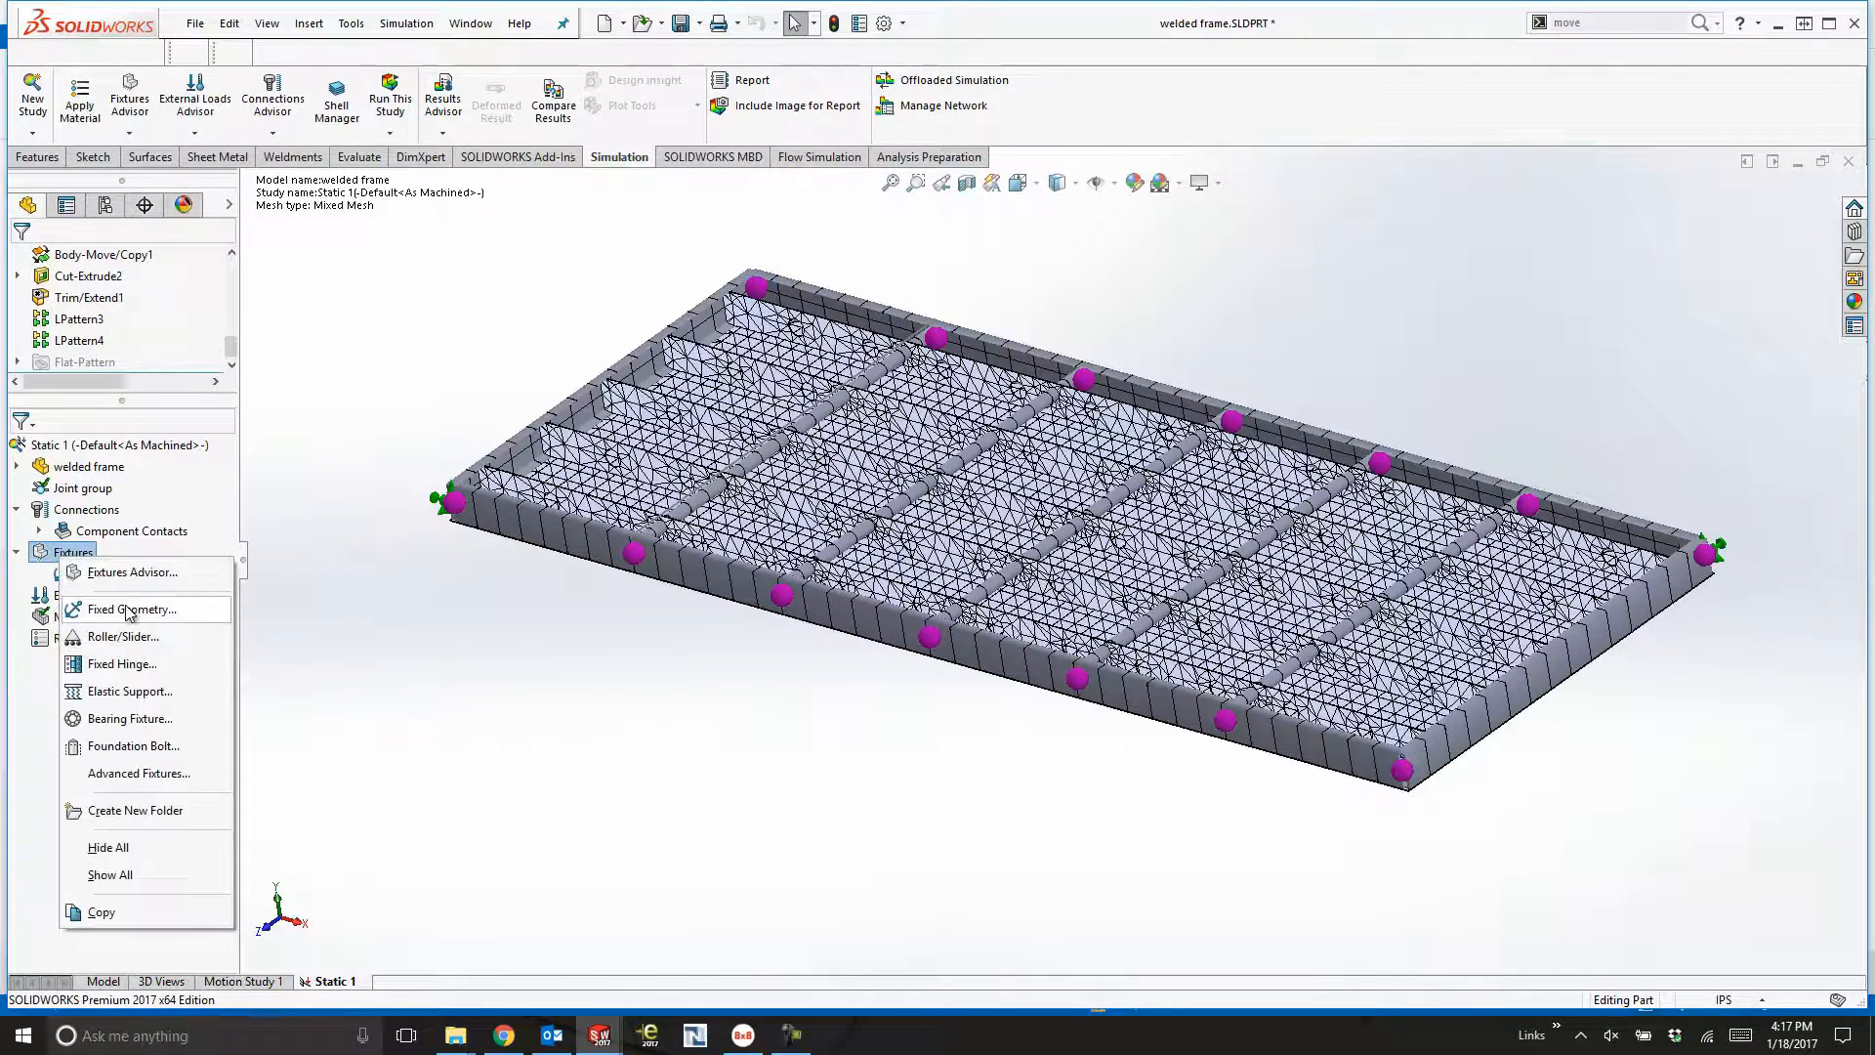
pyautogui.click(122, 605)
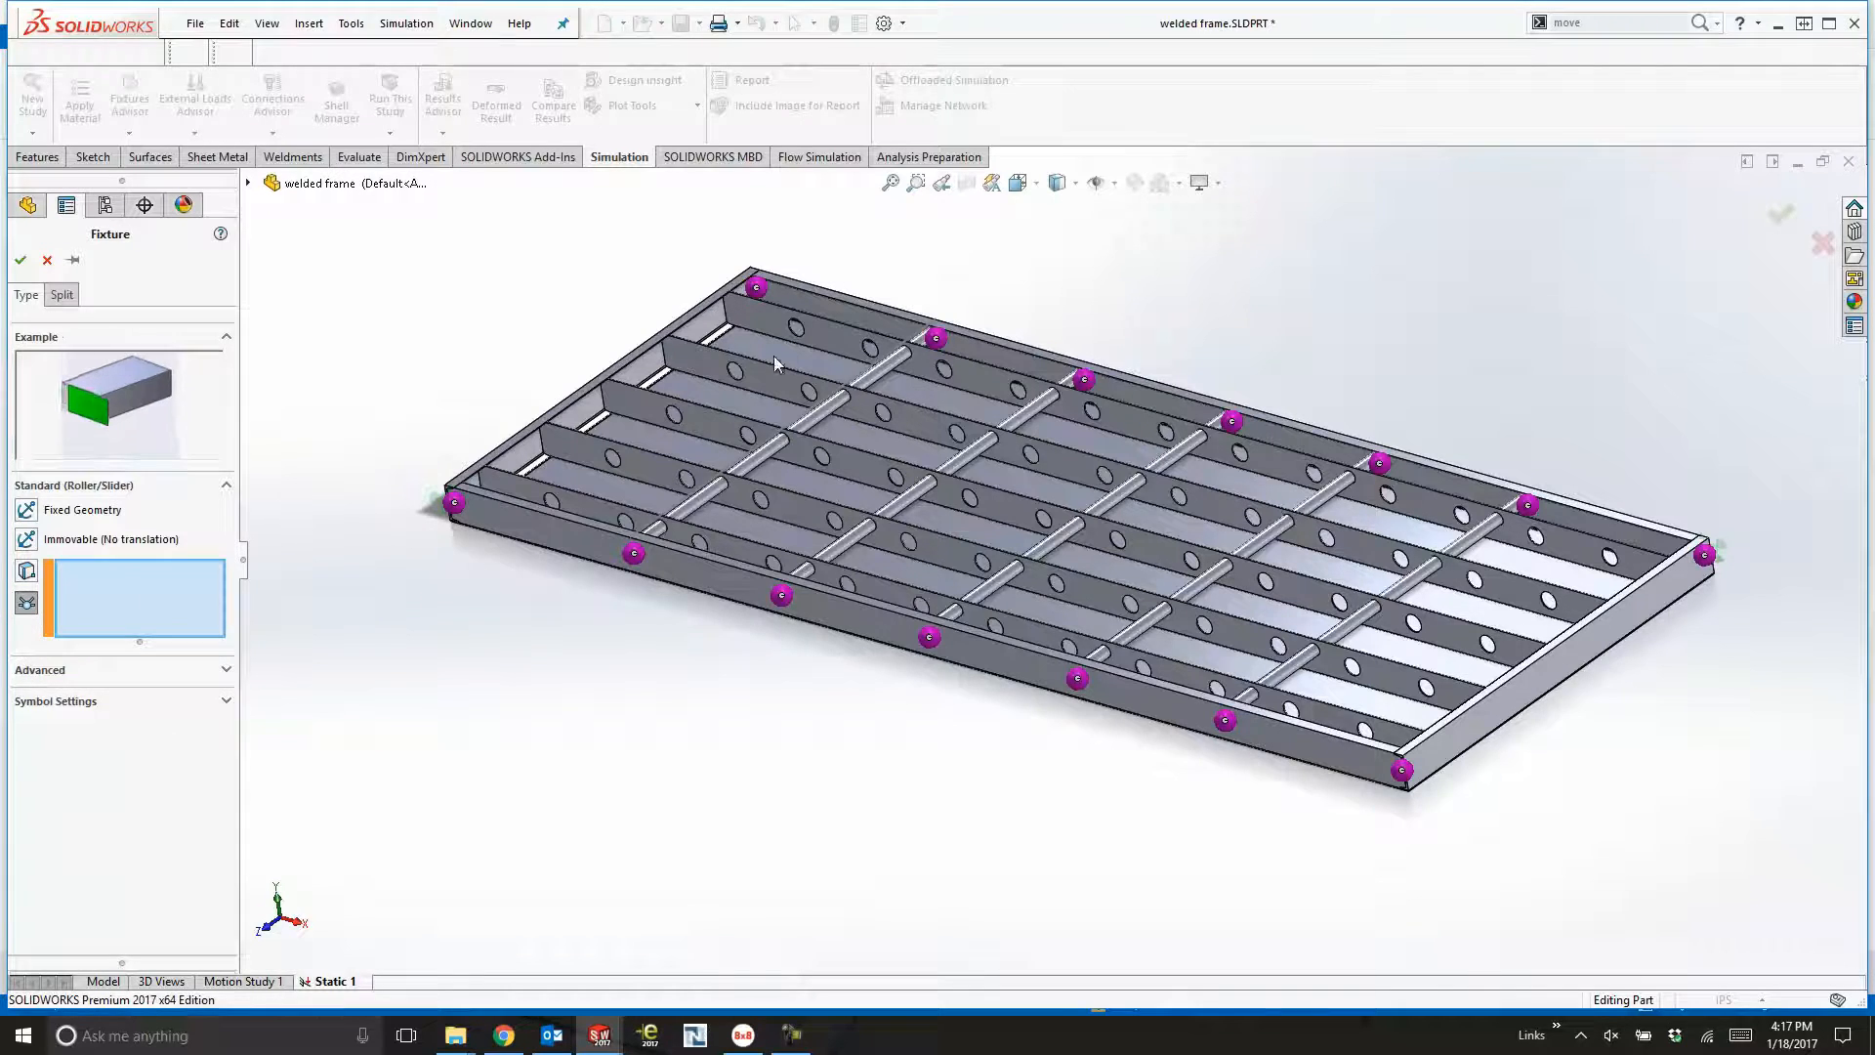
pyautogui.click(1403, 771)
pyautogui.click(1403, 772)
pyautogui.click(53, 672)
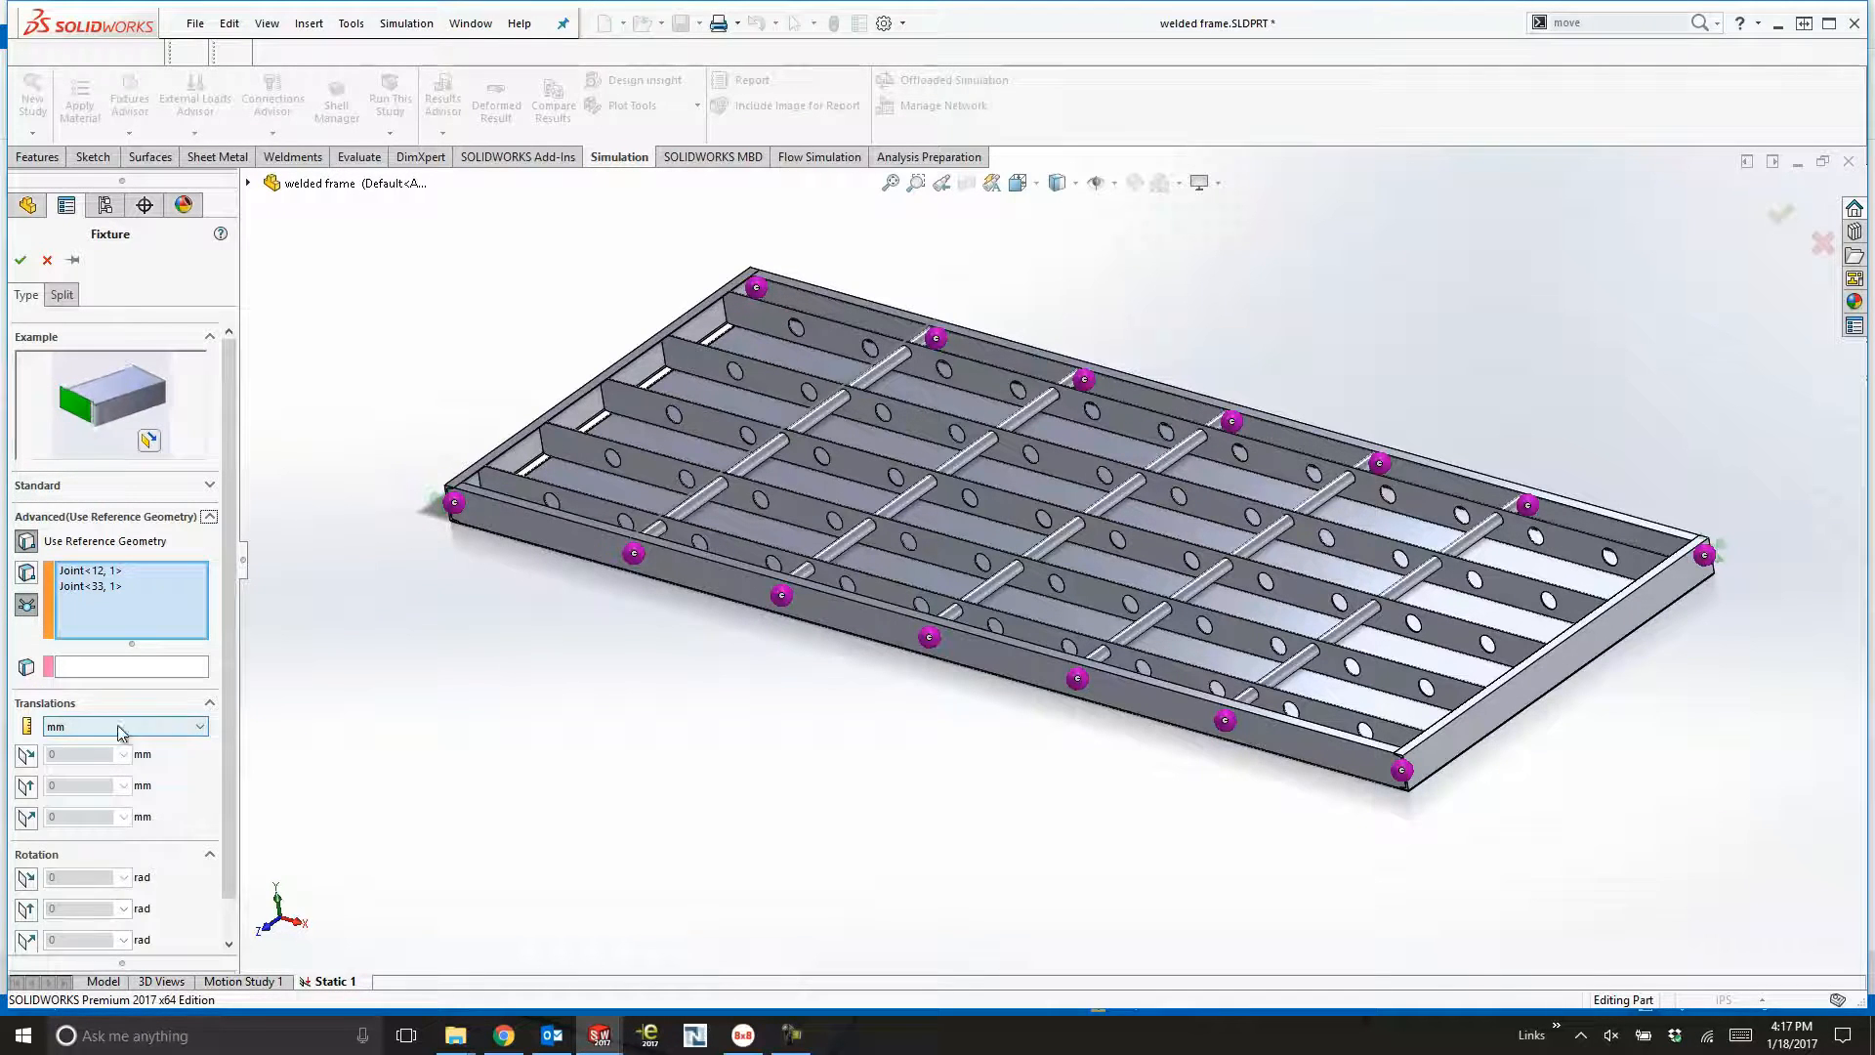
pyautogui.click(117, 666)
pyautogui.click(248, 183)
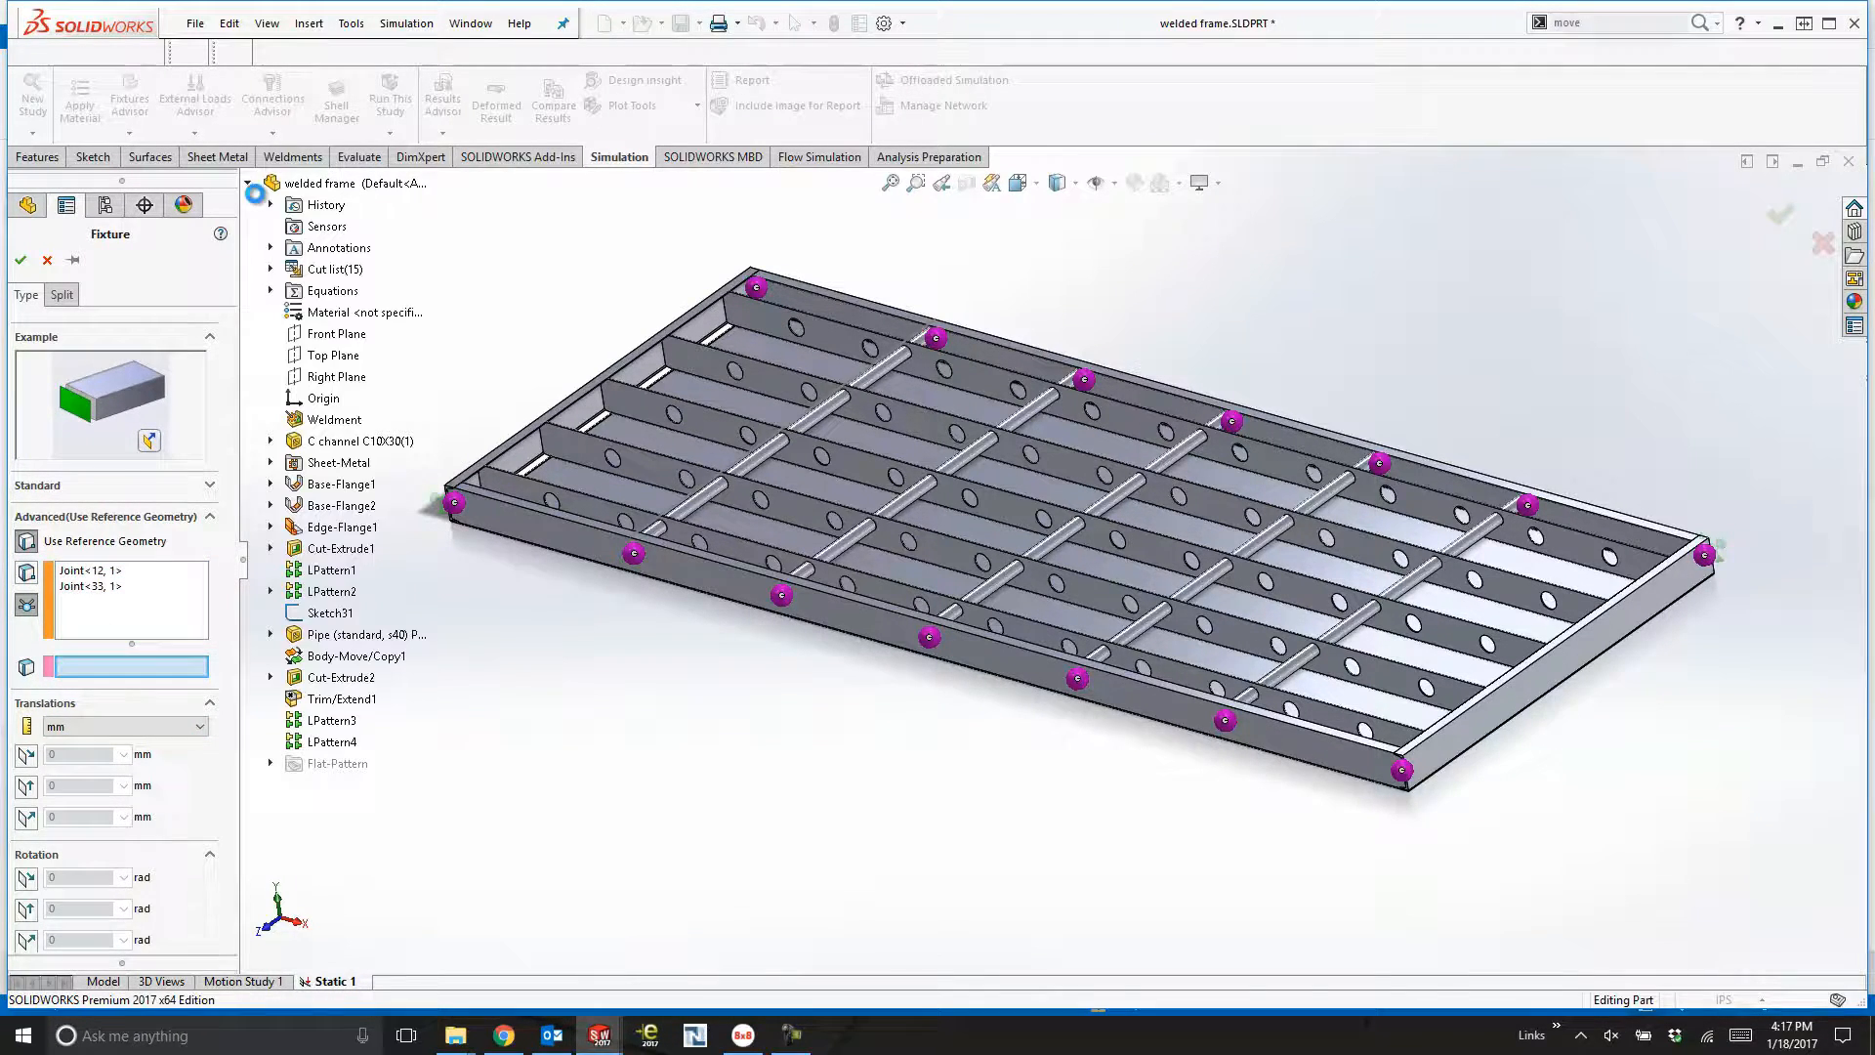
pyautogui.click(330, 355)
pyautogui.click(26, 817)
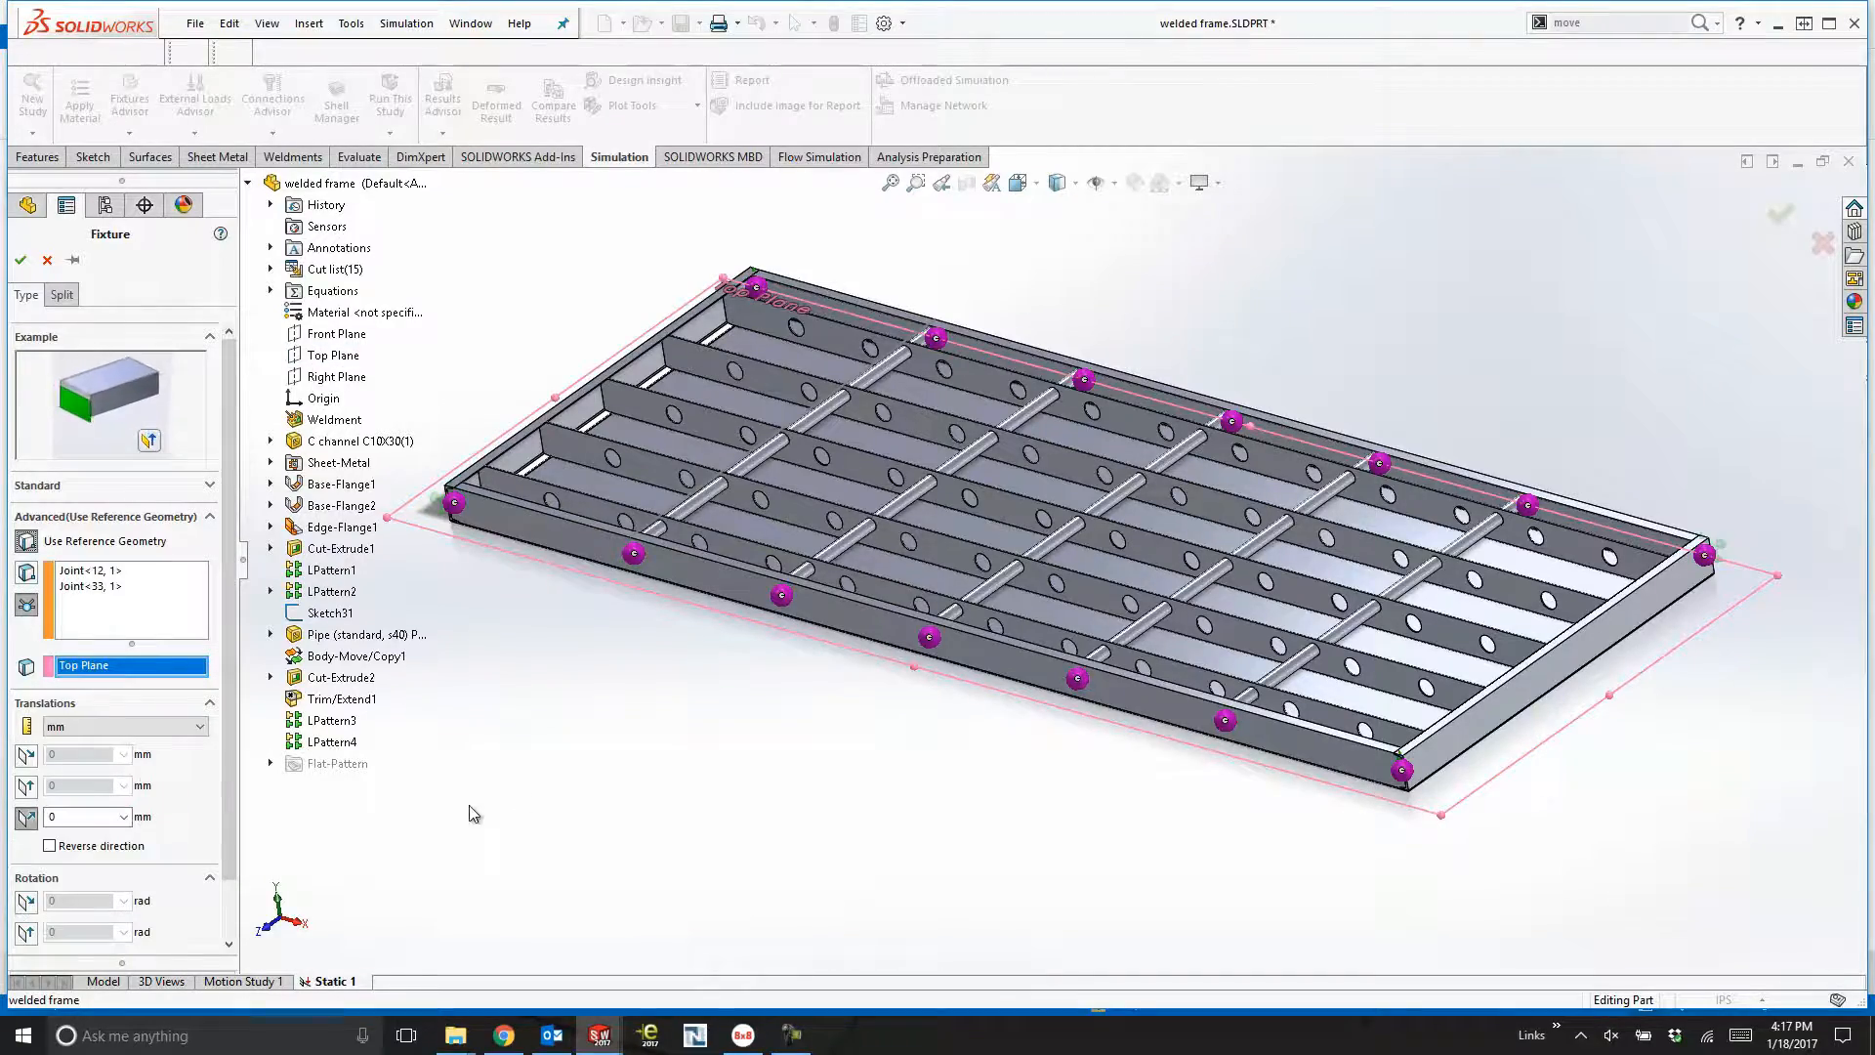
pyautogui.click(21, 260)
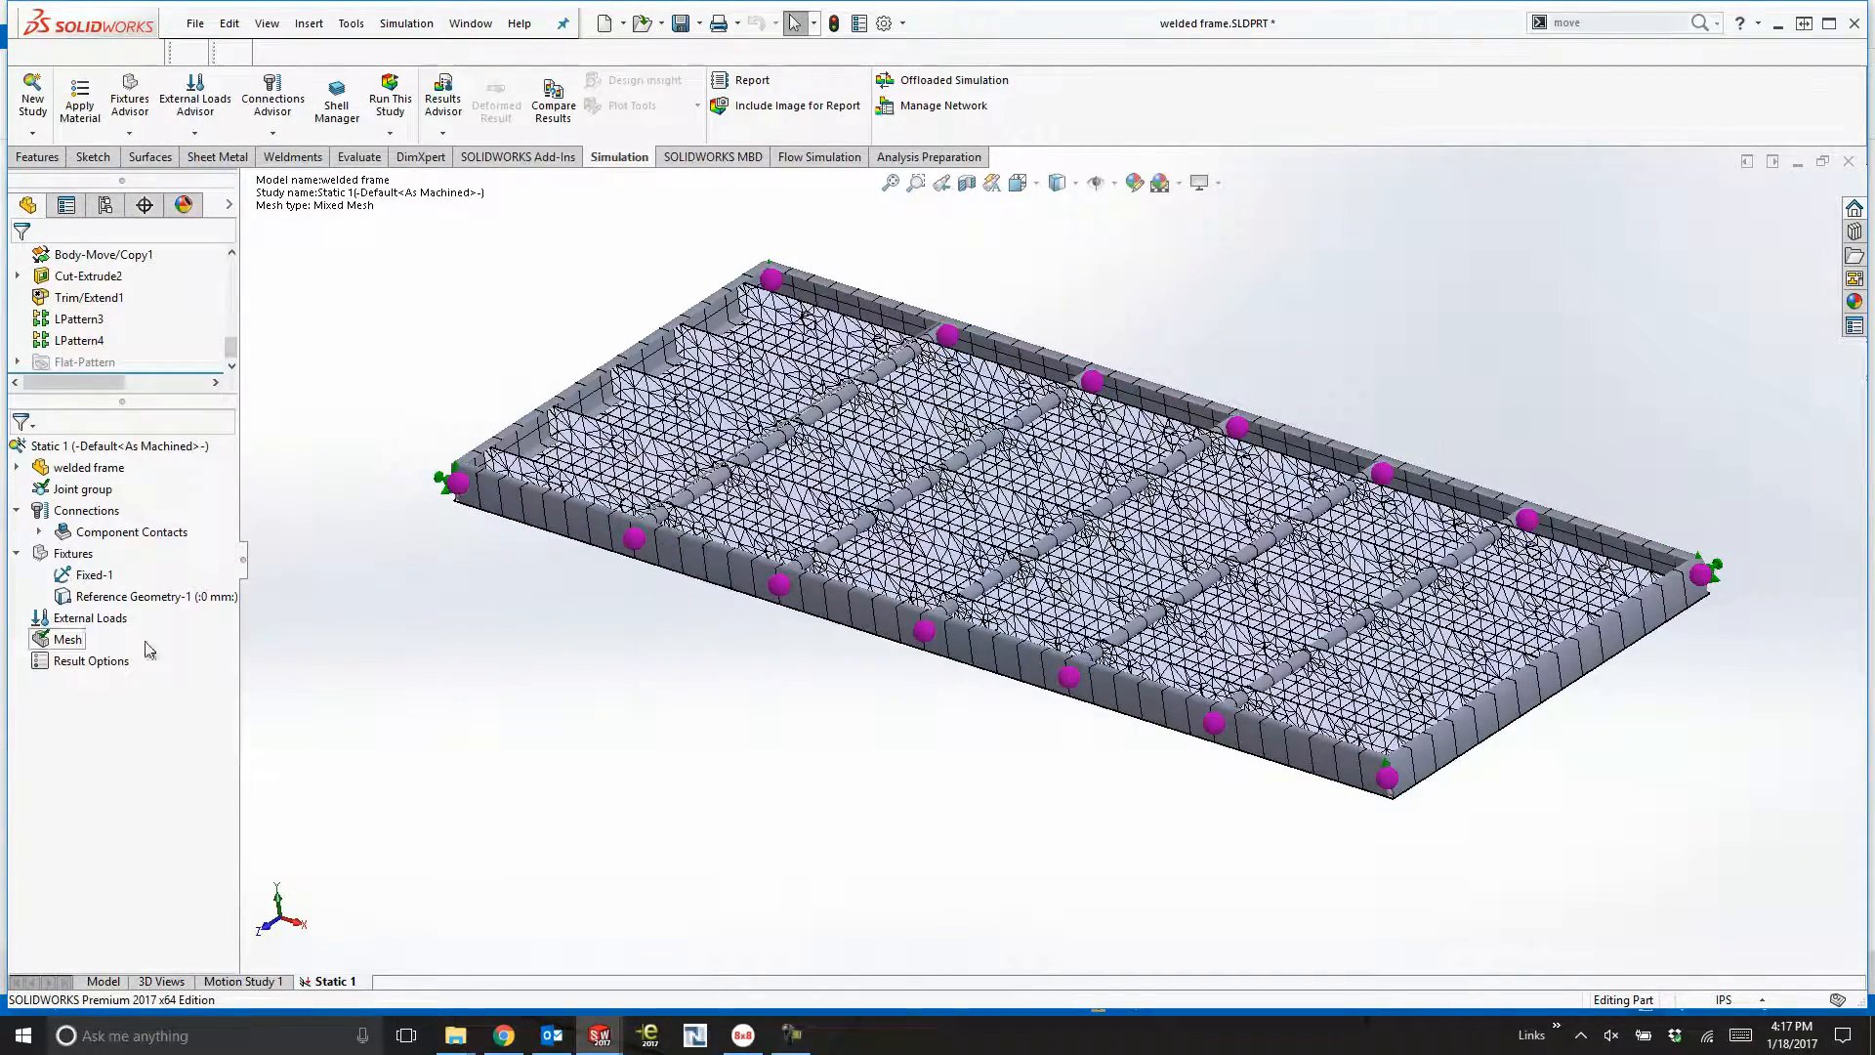
# Apply a normal force of 2200 lbf in English (IPS) units to the large sheet metal face of the frame.
pyautogui.rightClick(90, 617)
pyautogui.click(122, 146)
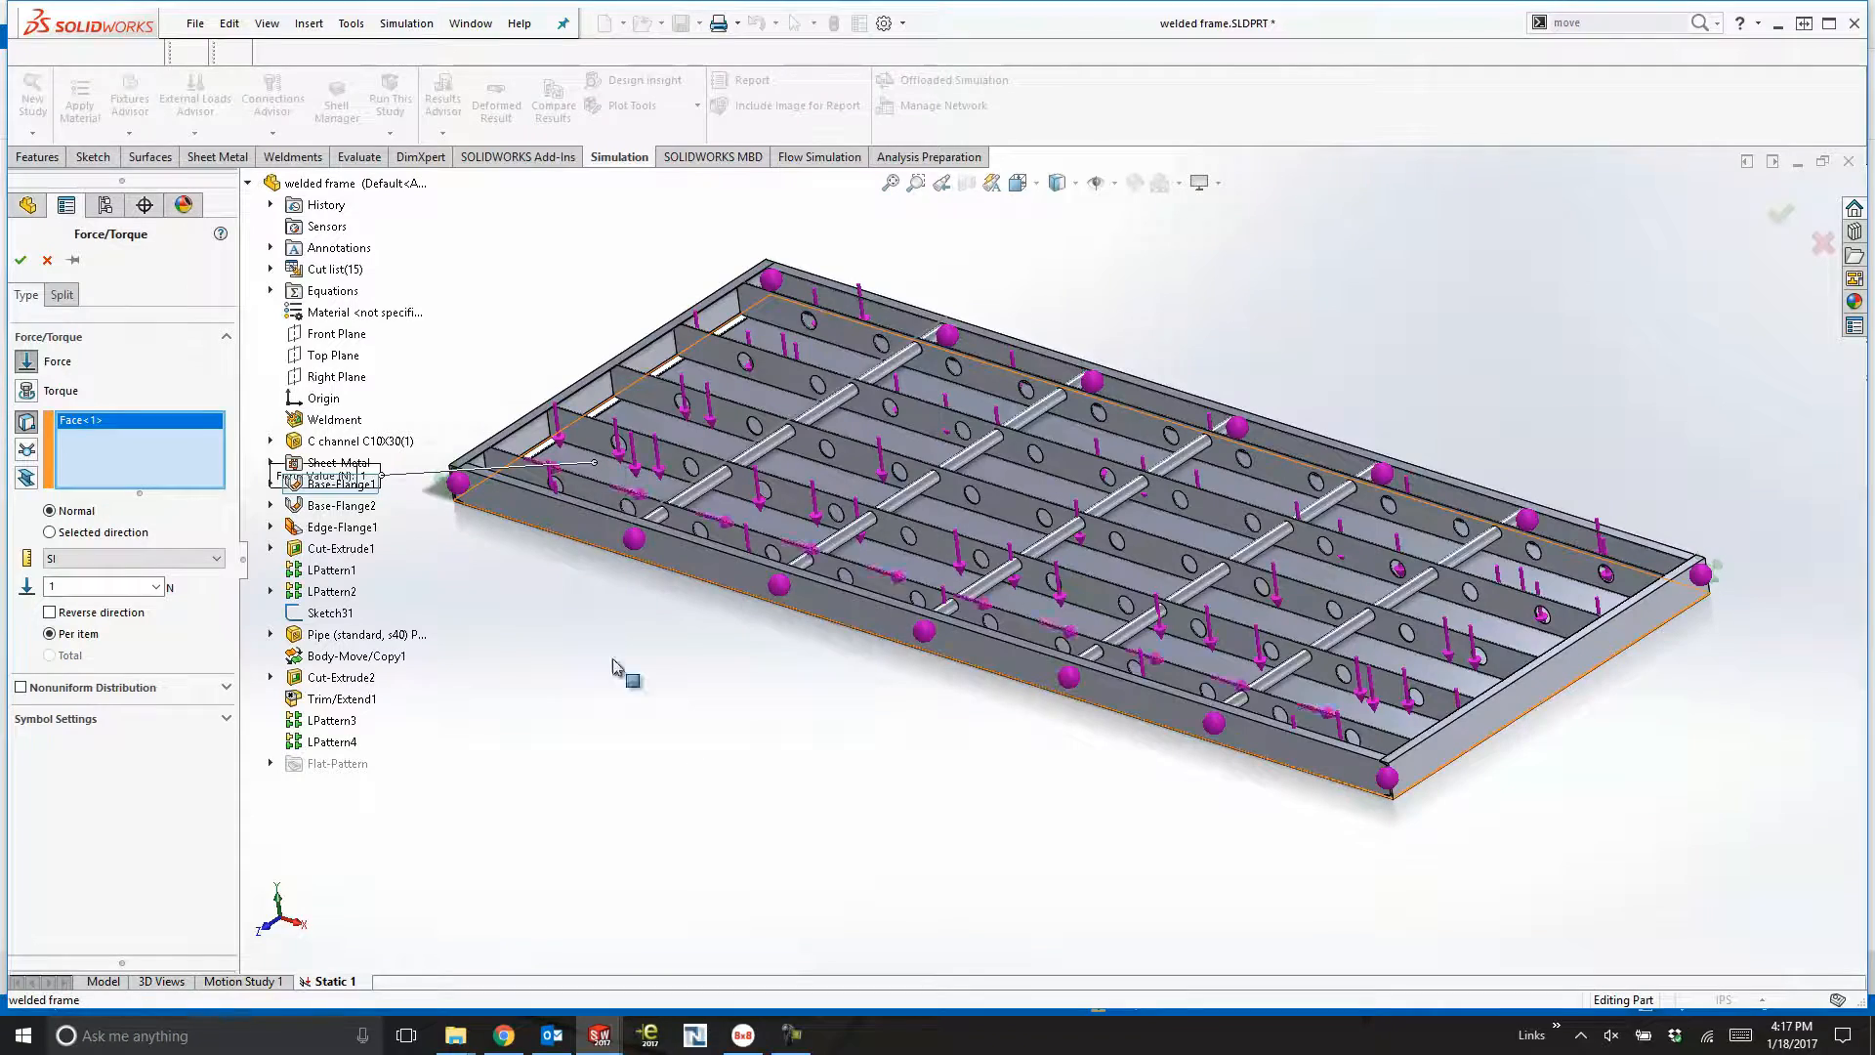
pyautogui.click(88, 558)
pyautogui.click(98, 582)
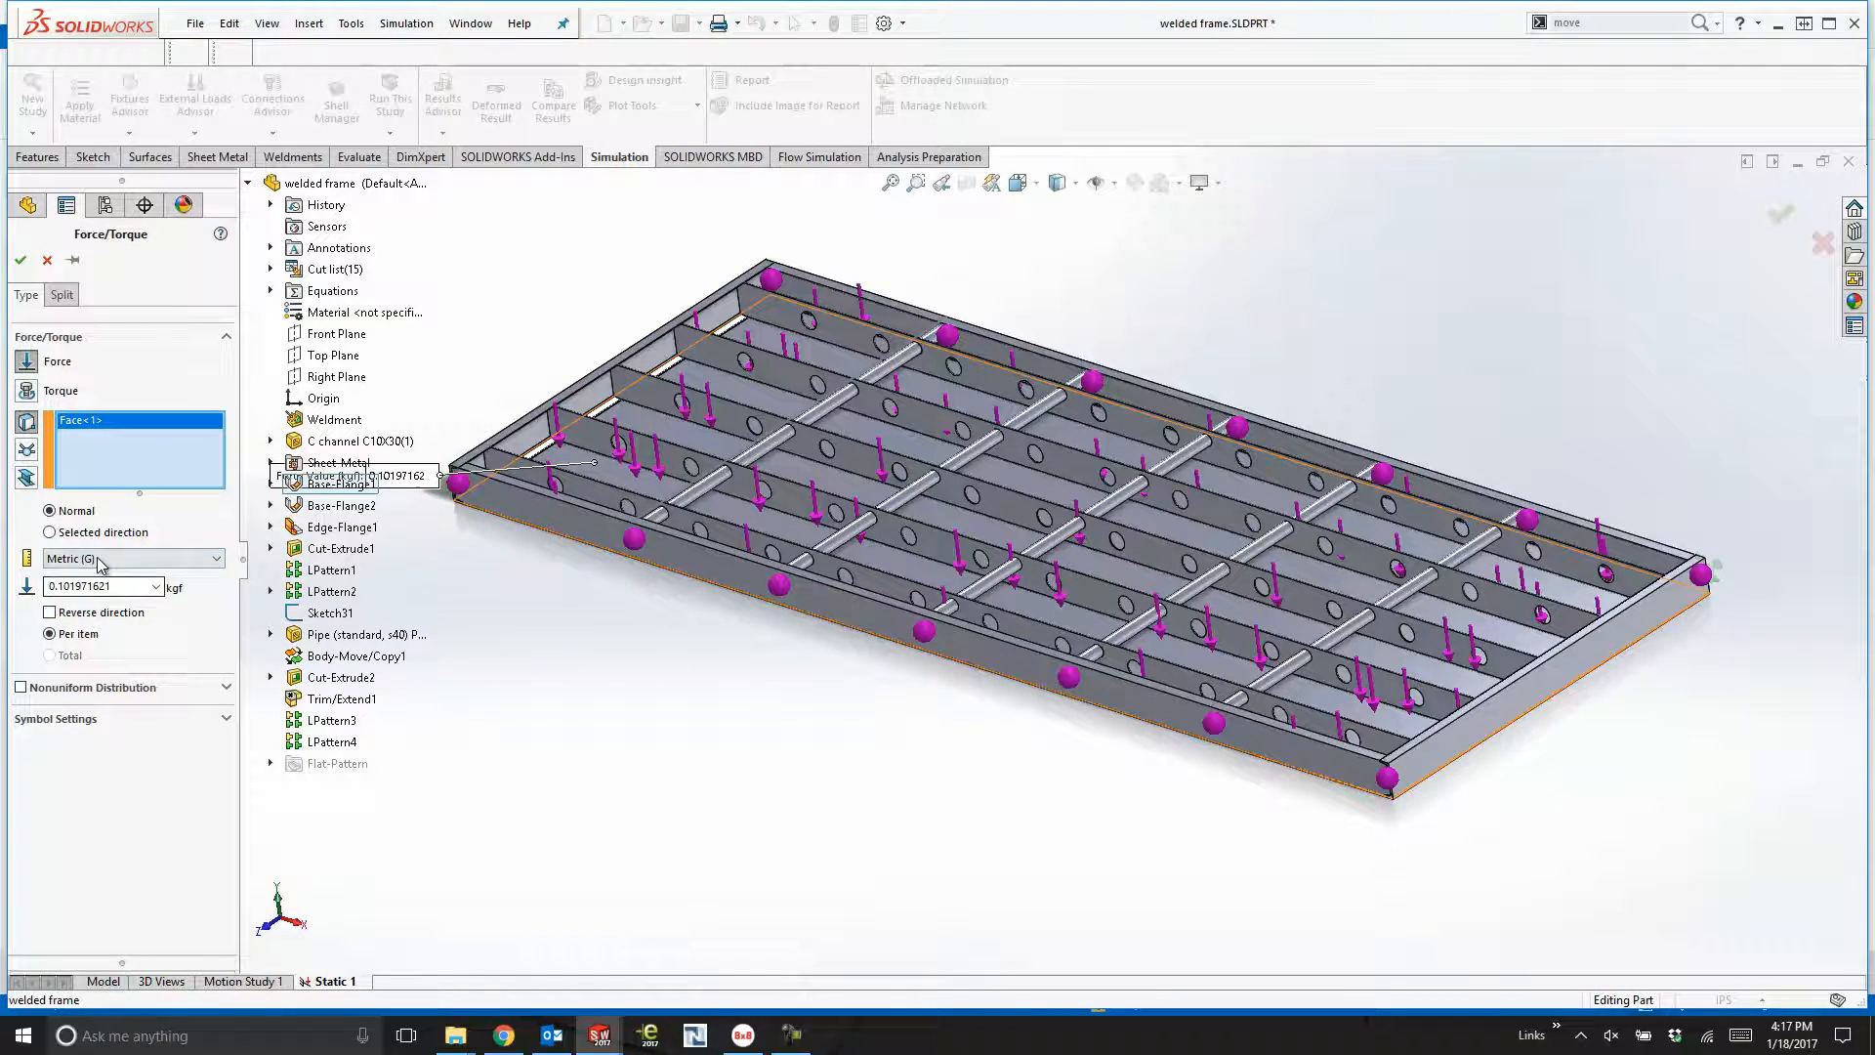
pyautogui.doubleClick(98, 585)
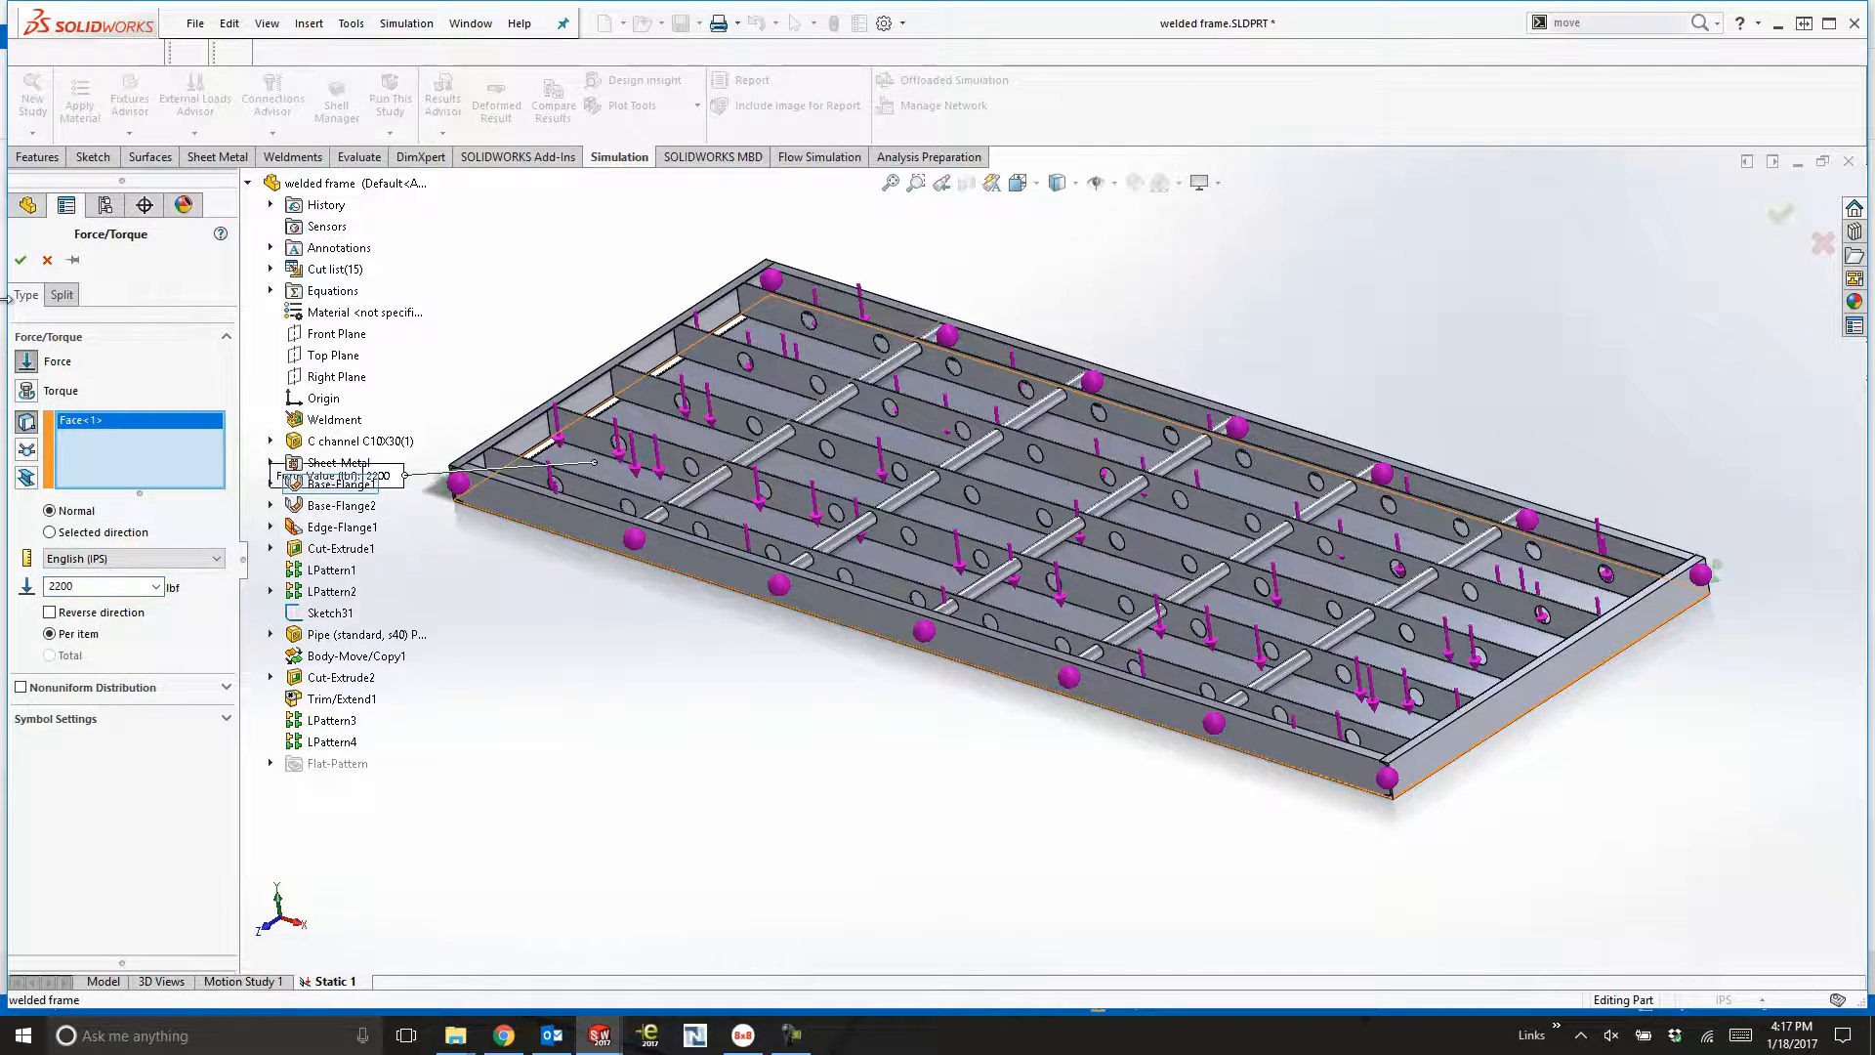
pyautogui.click(19, 260)
# Apply a library steel material to all bodies of the frame in the static study.
pyautogui.click(172, 481)
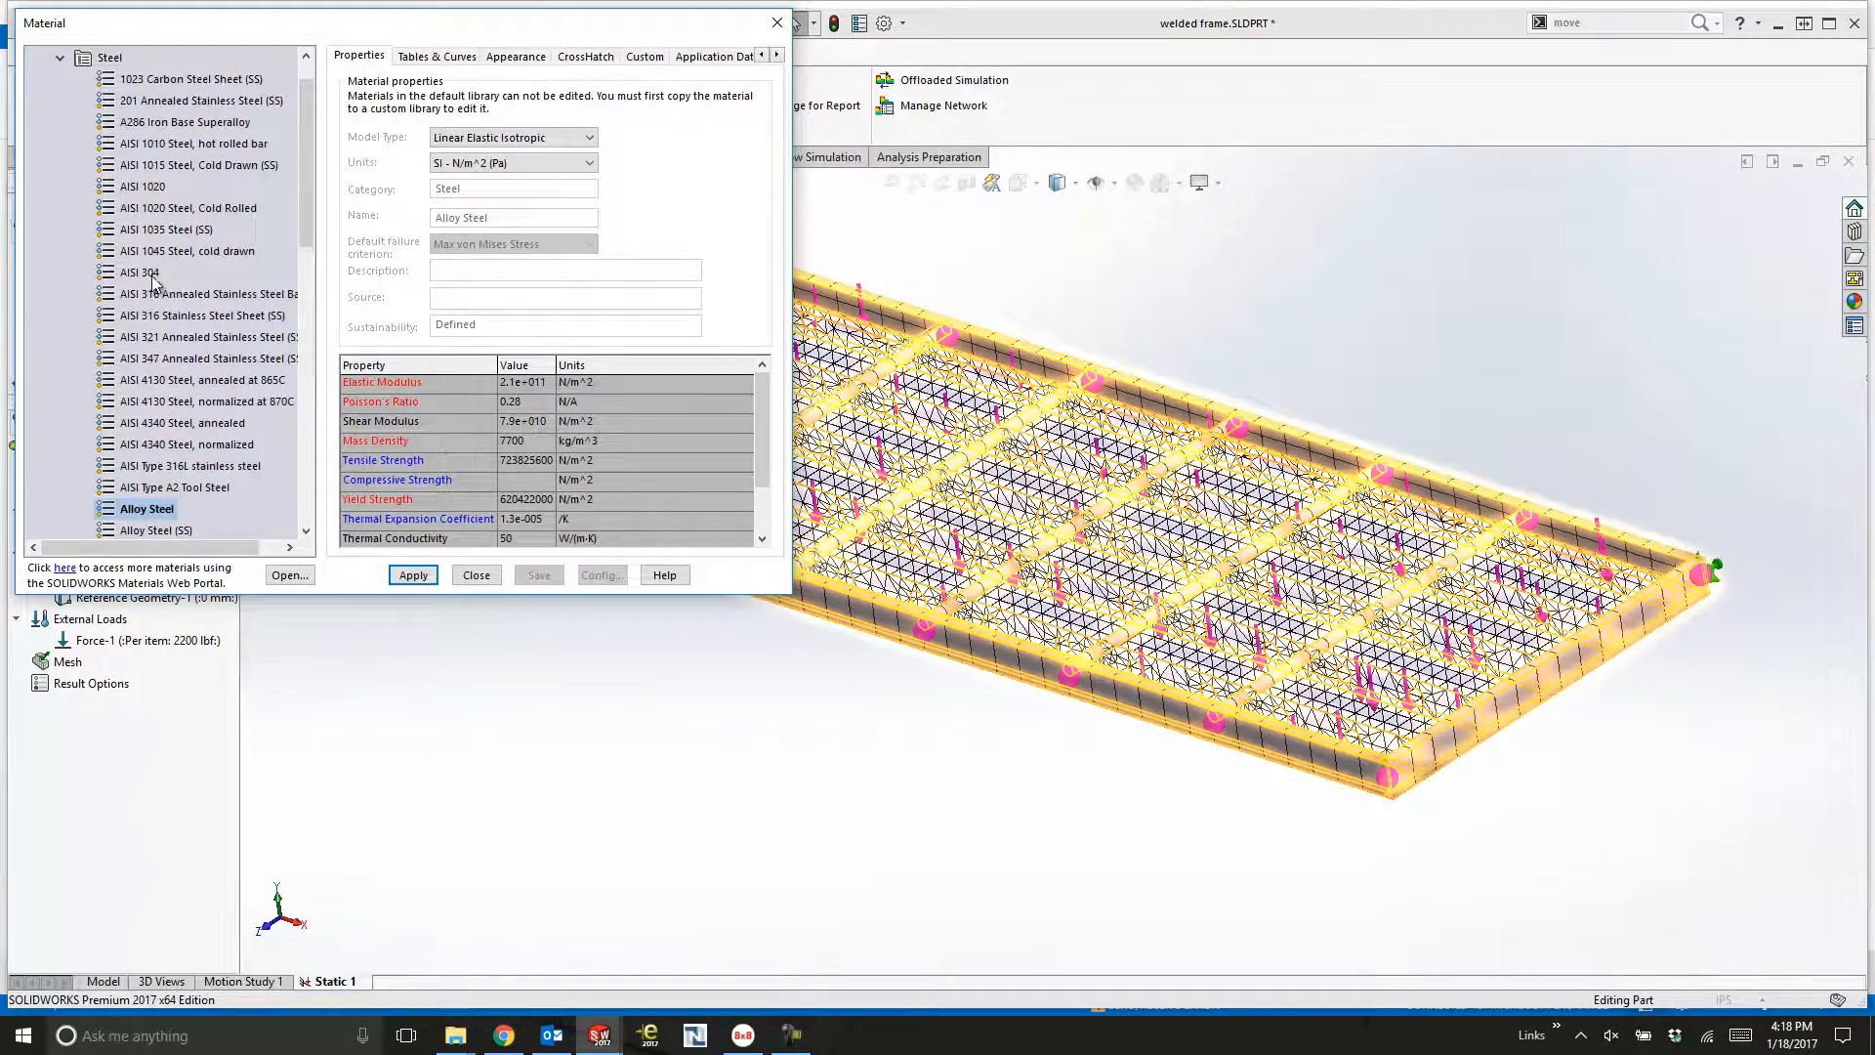
pyautogui.scroll(-3, 171, 313)
pyautogui.click(413, 574)
pyautogui.click(476, 574)
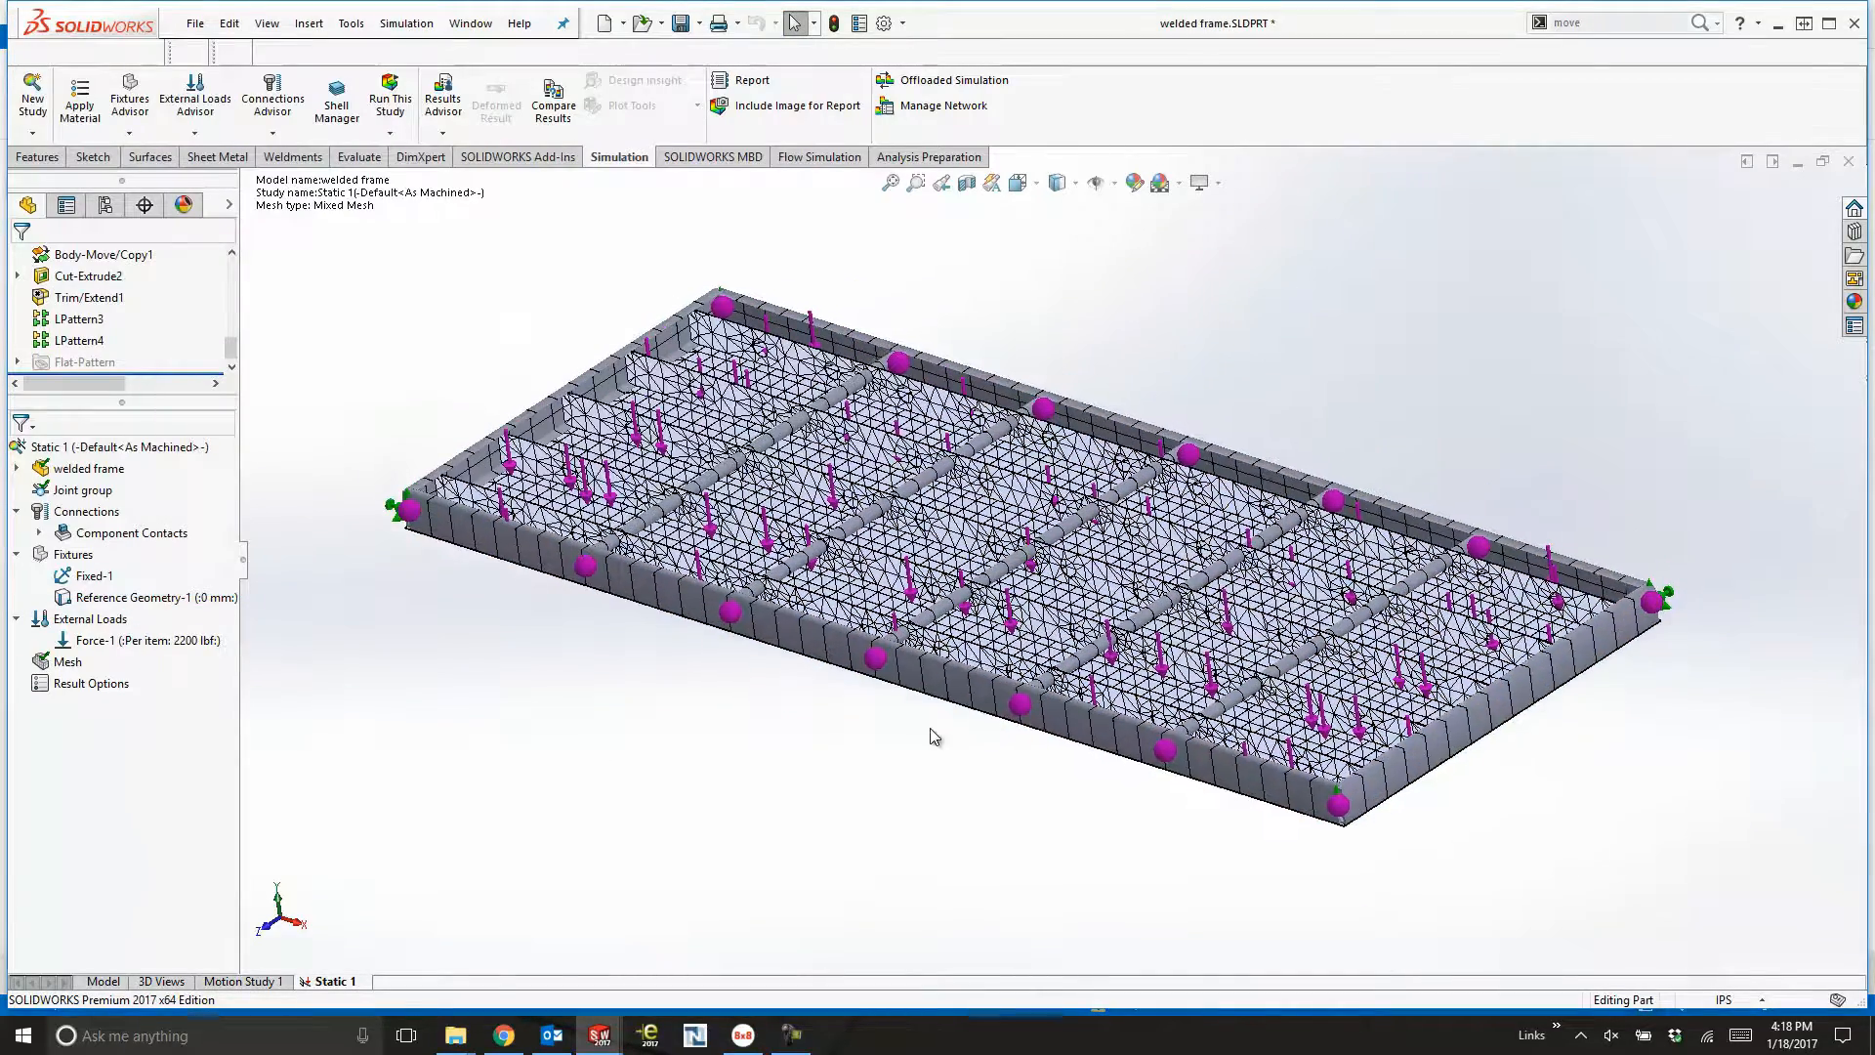
# Run the Static 1 study and display its resultant displacement plot.
pyautogui.rightClick(67, 661)
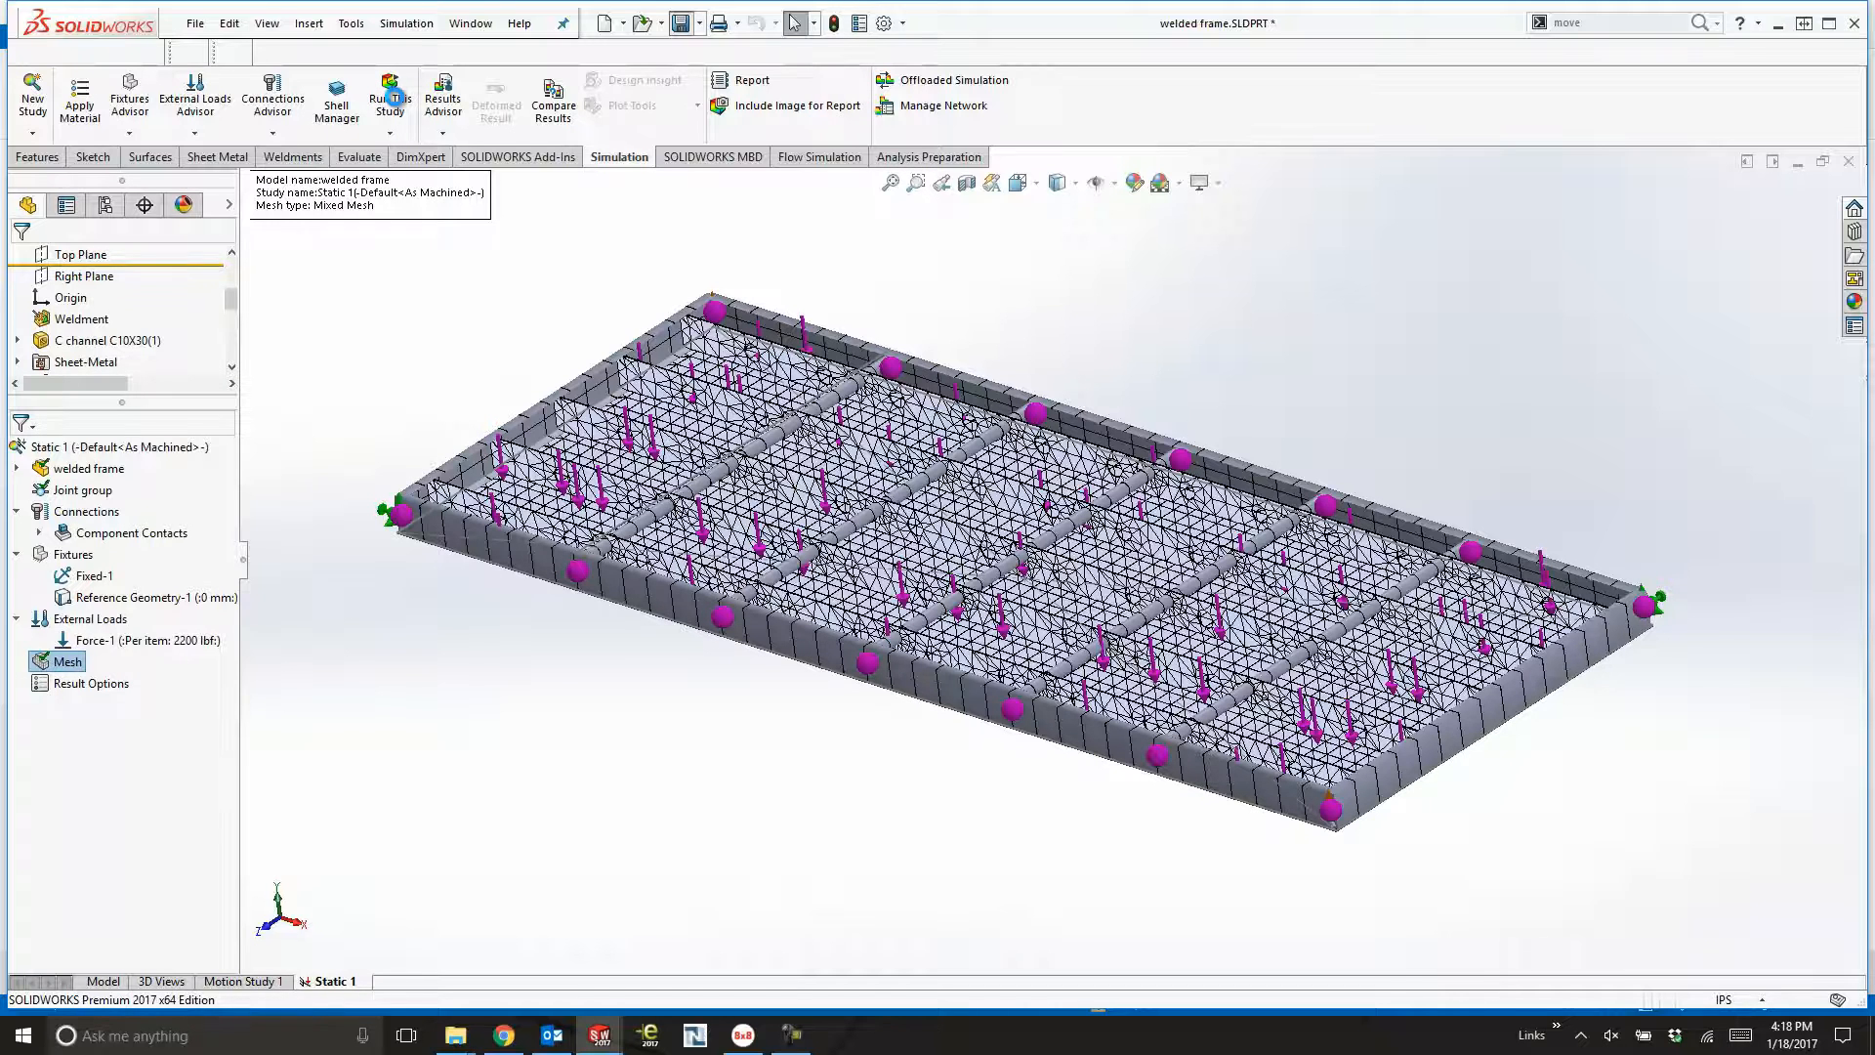
pyautogui.click(395, 100)
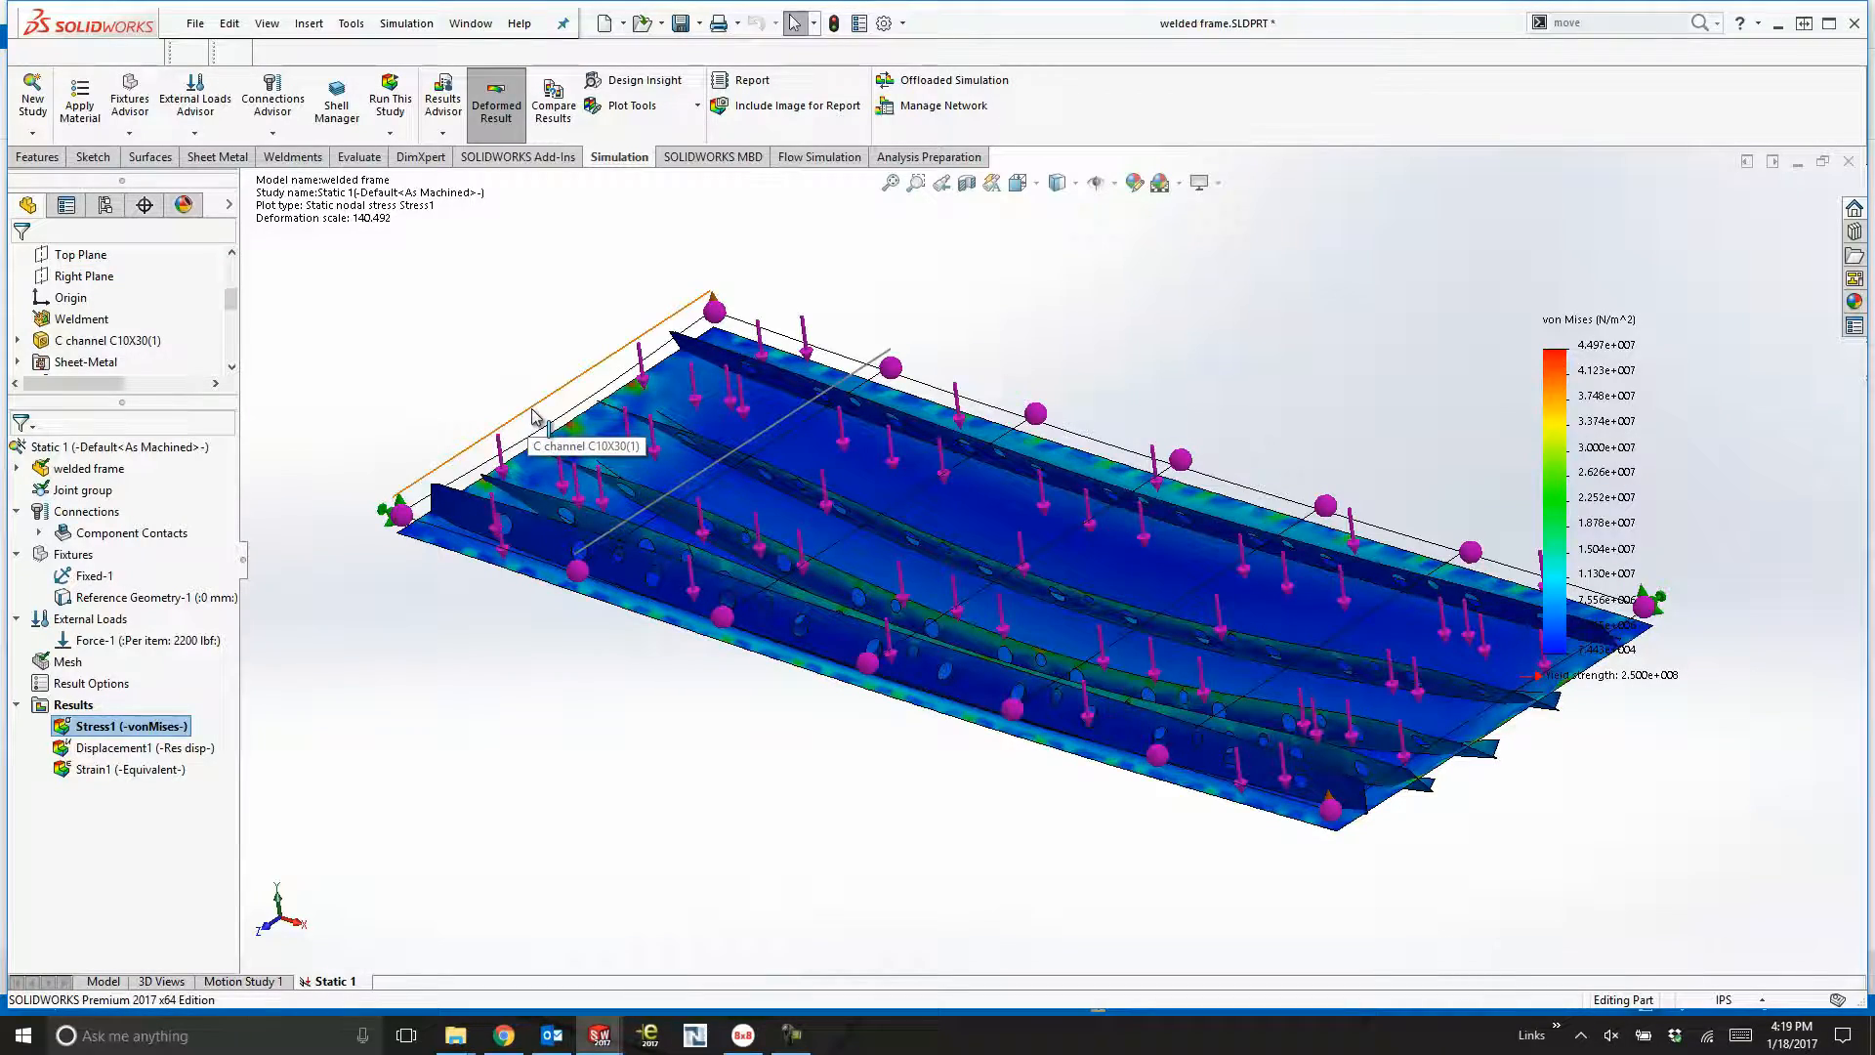
pyautogui.doubleClick(193, 744)
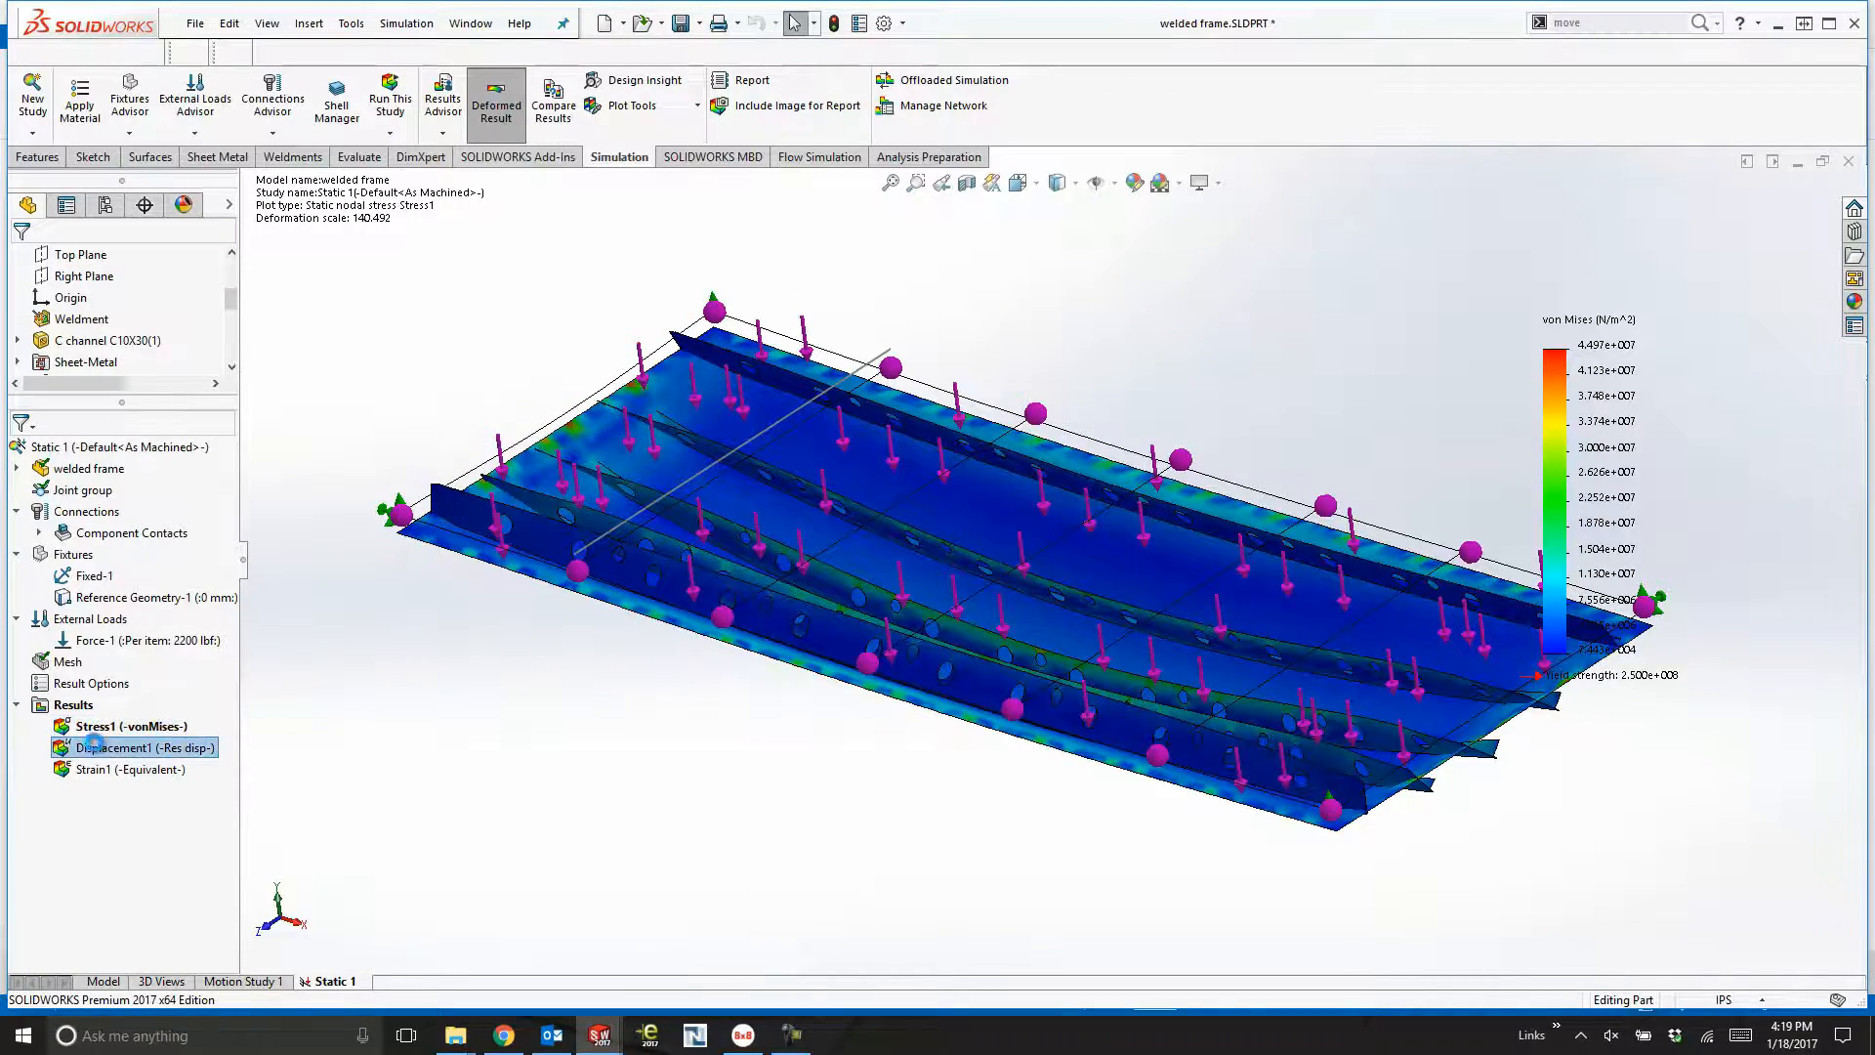
pyautogui.moveTo(869, 793); pyautogui.dragTo(323, 891, button='middle')
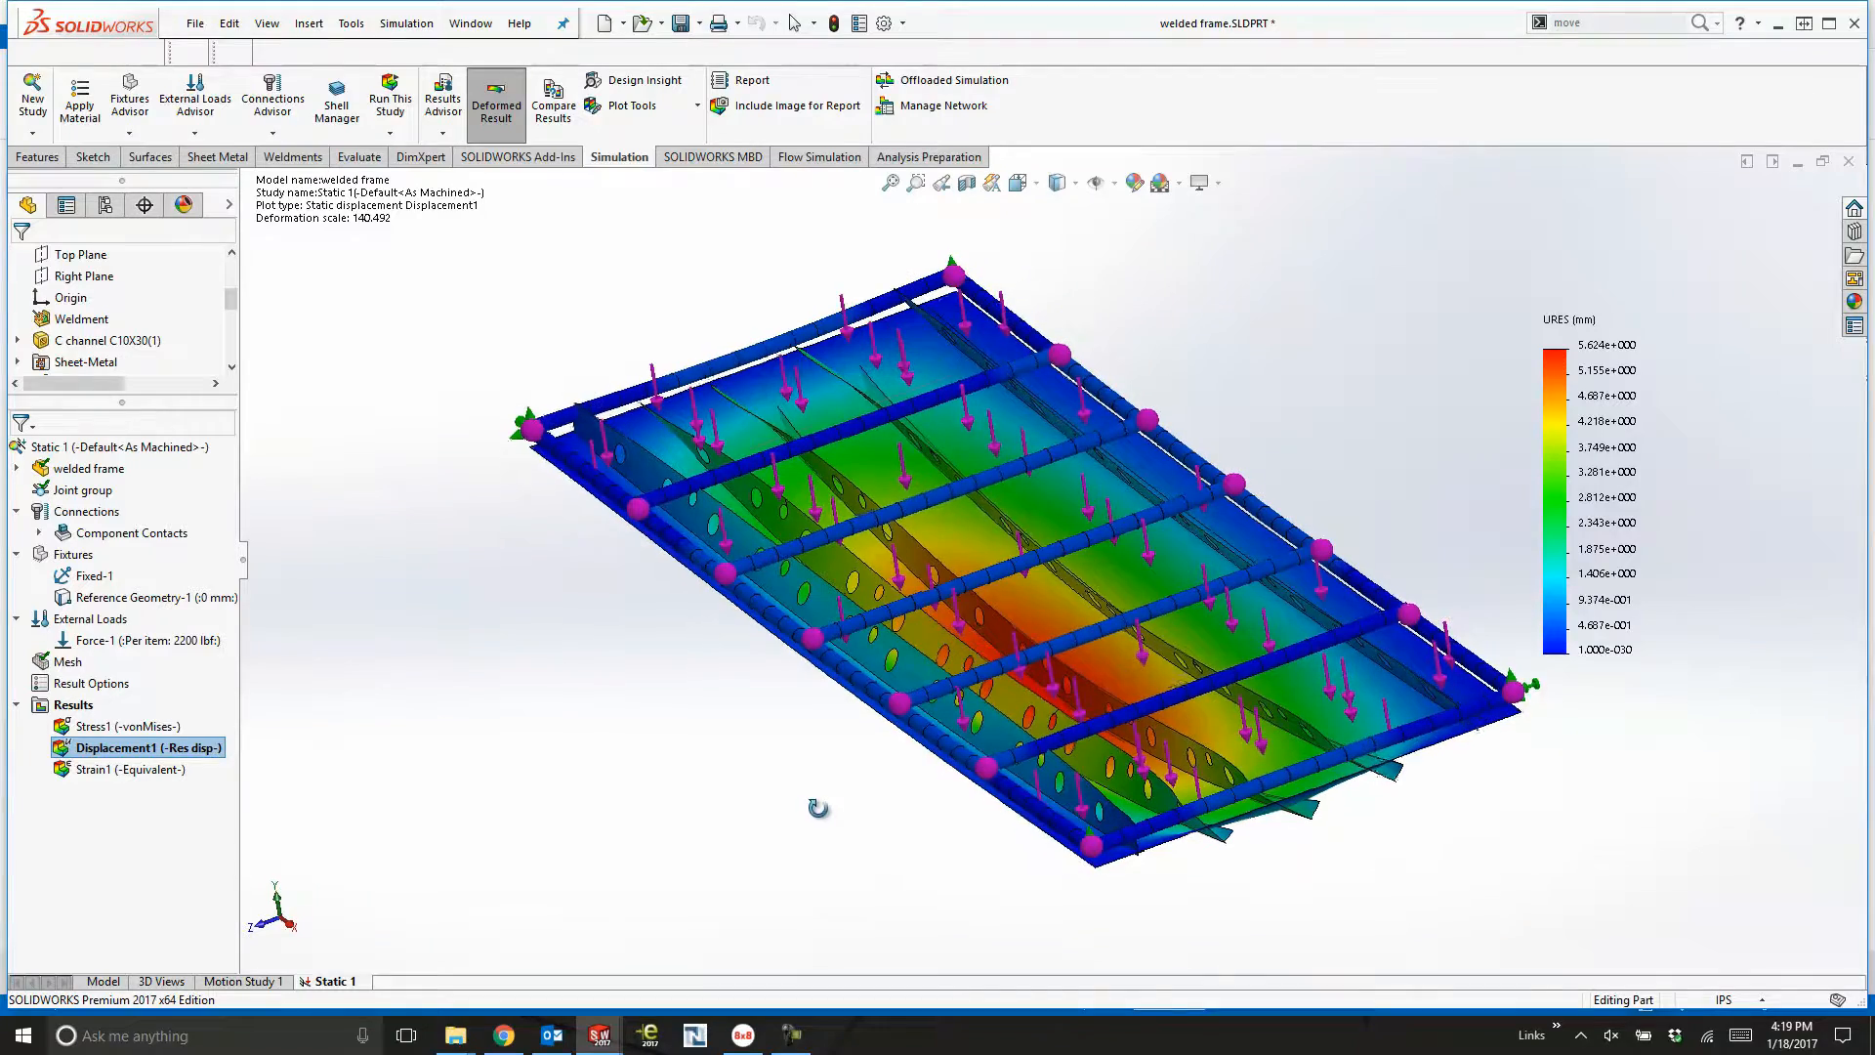
# Define a bonded contact set starting with the circular edges where the first cross pipe passes through the sheet metal webs.
pyautogui.rightClick(98, 533)
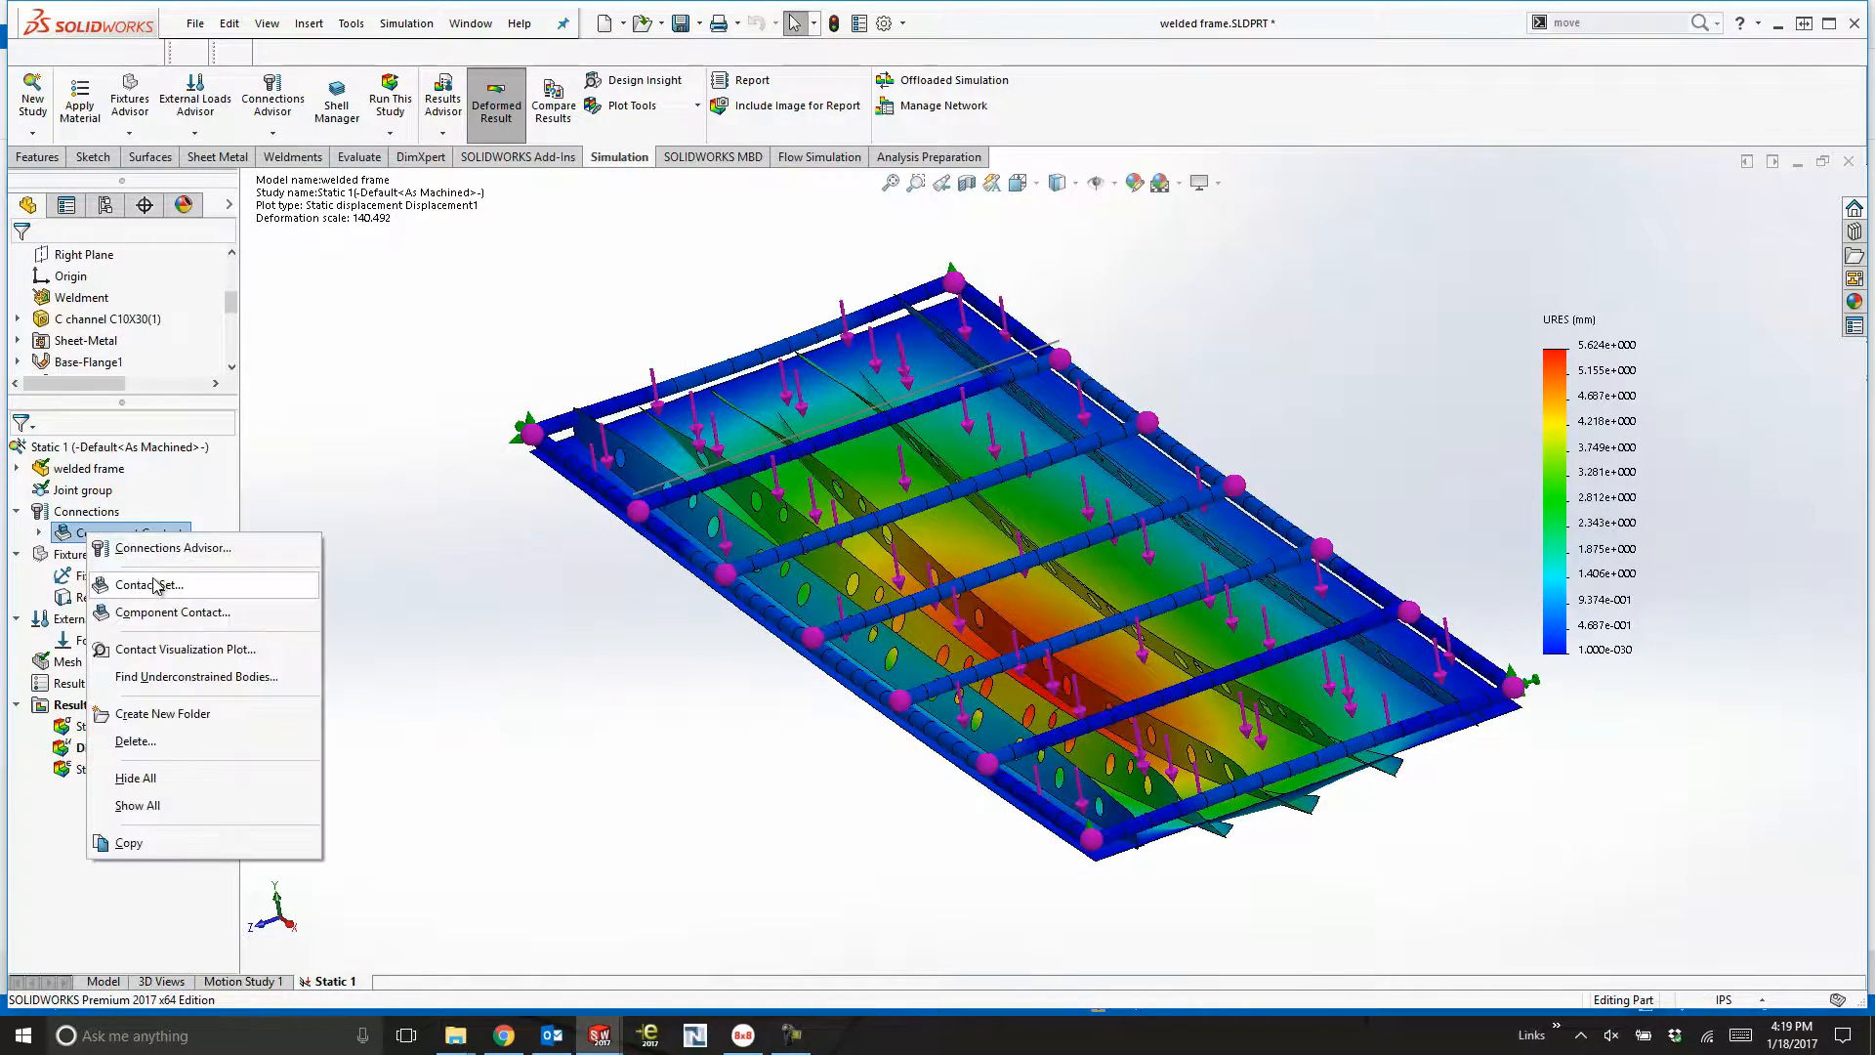
pyautogui.click(147, 584)
pyautogui.click(134, 457)
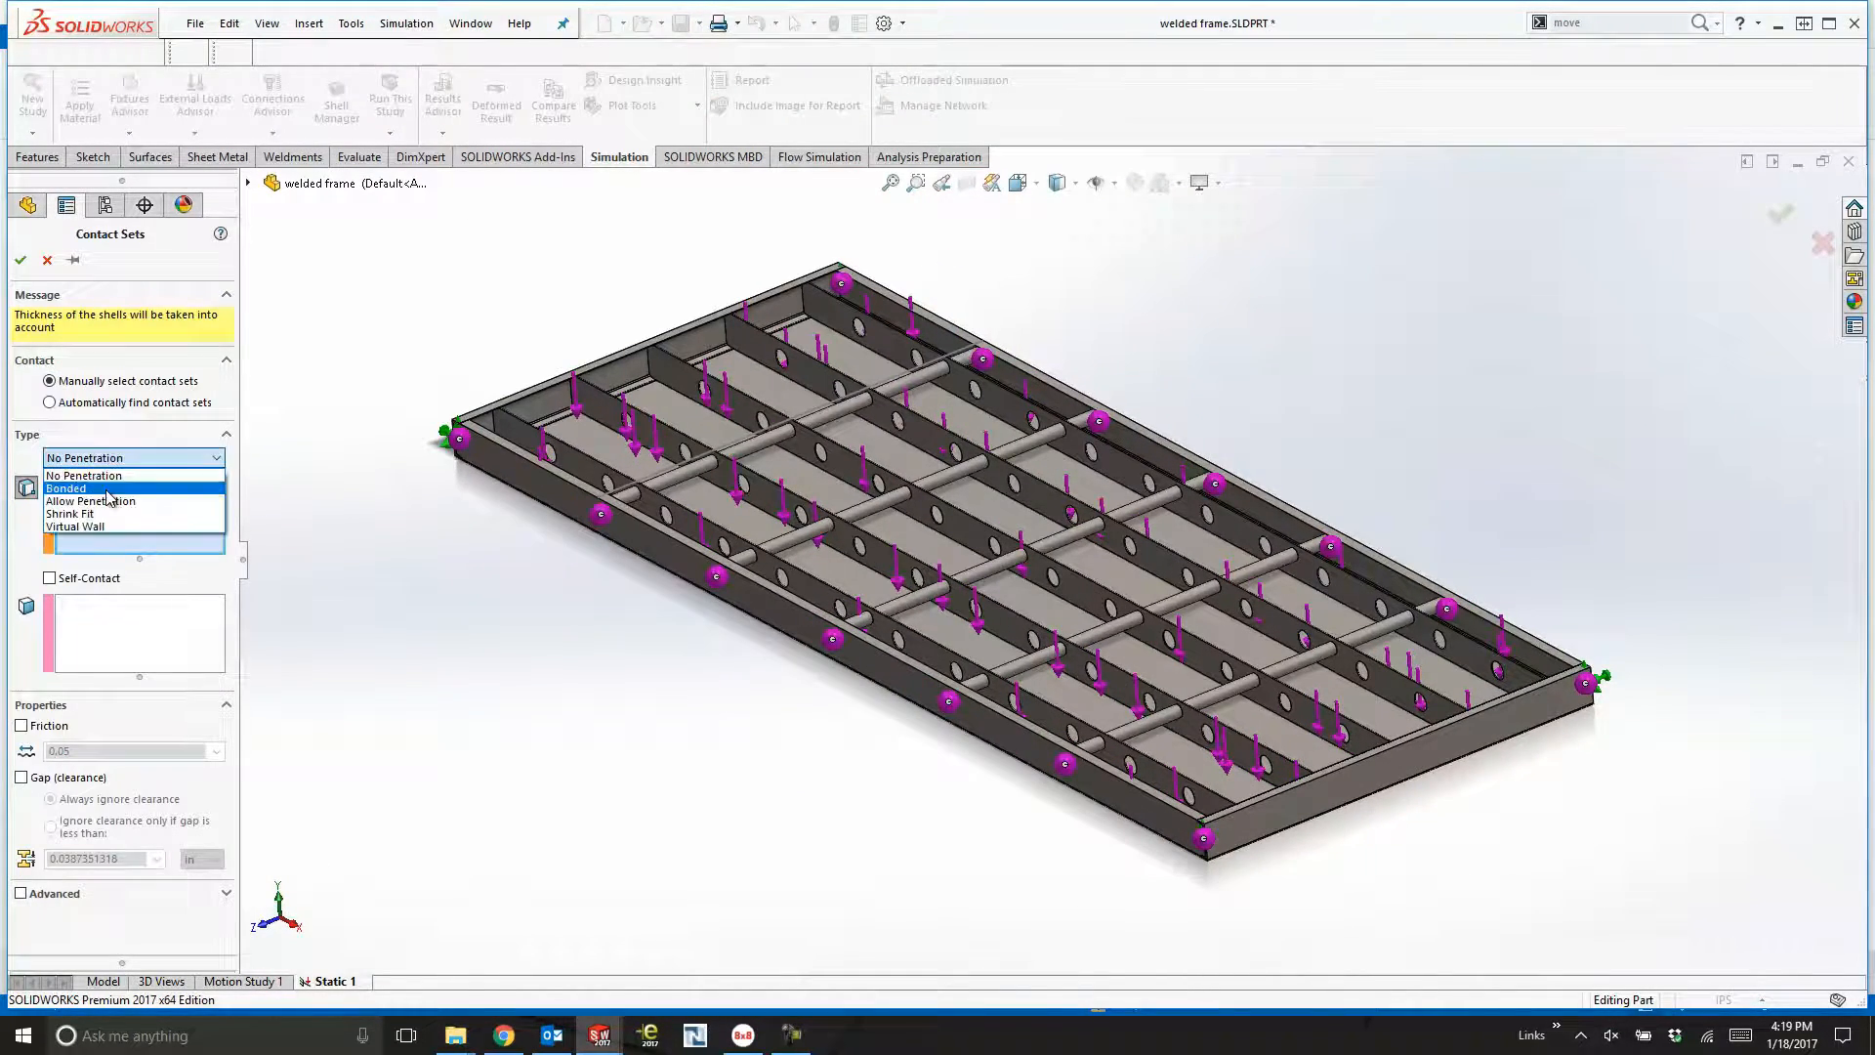
pyautogui.click(114, 472)
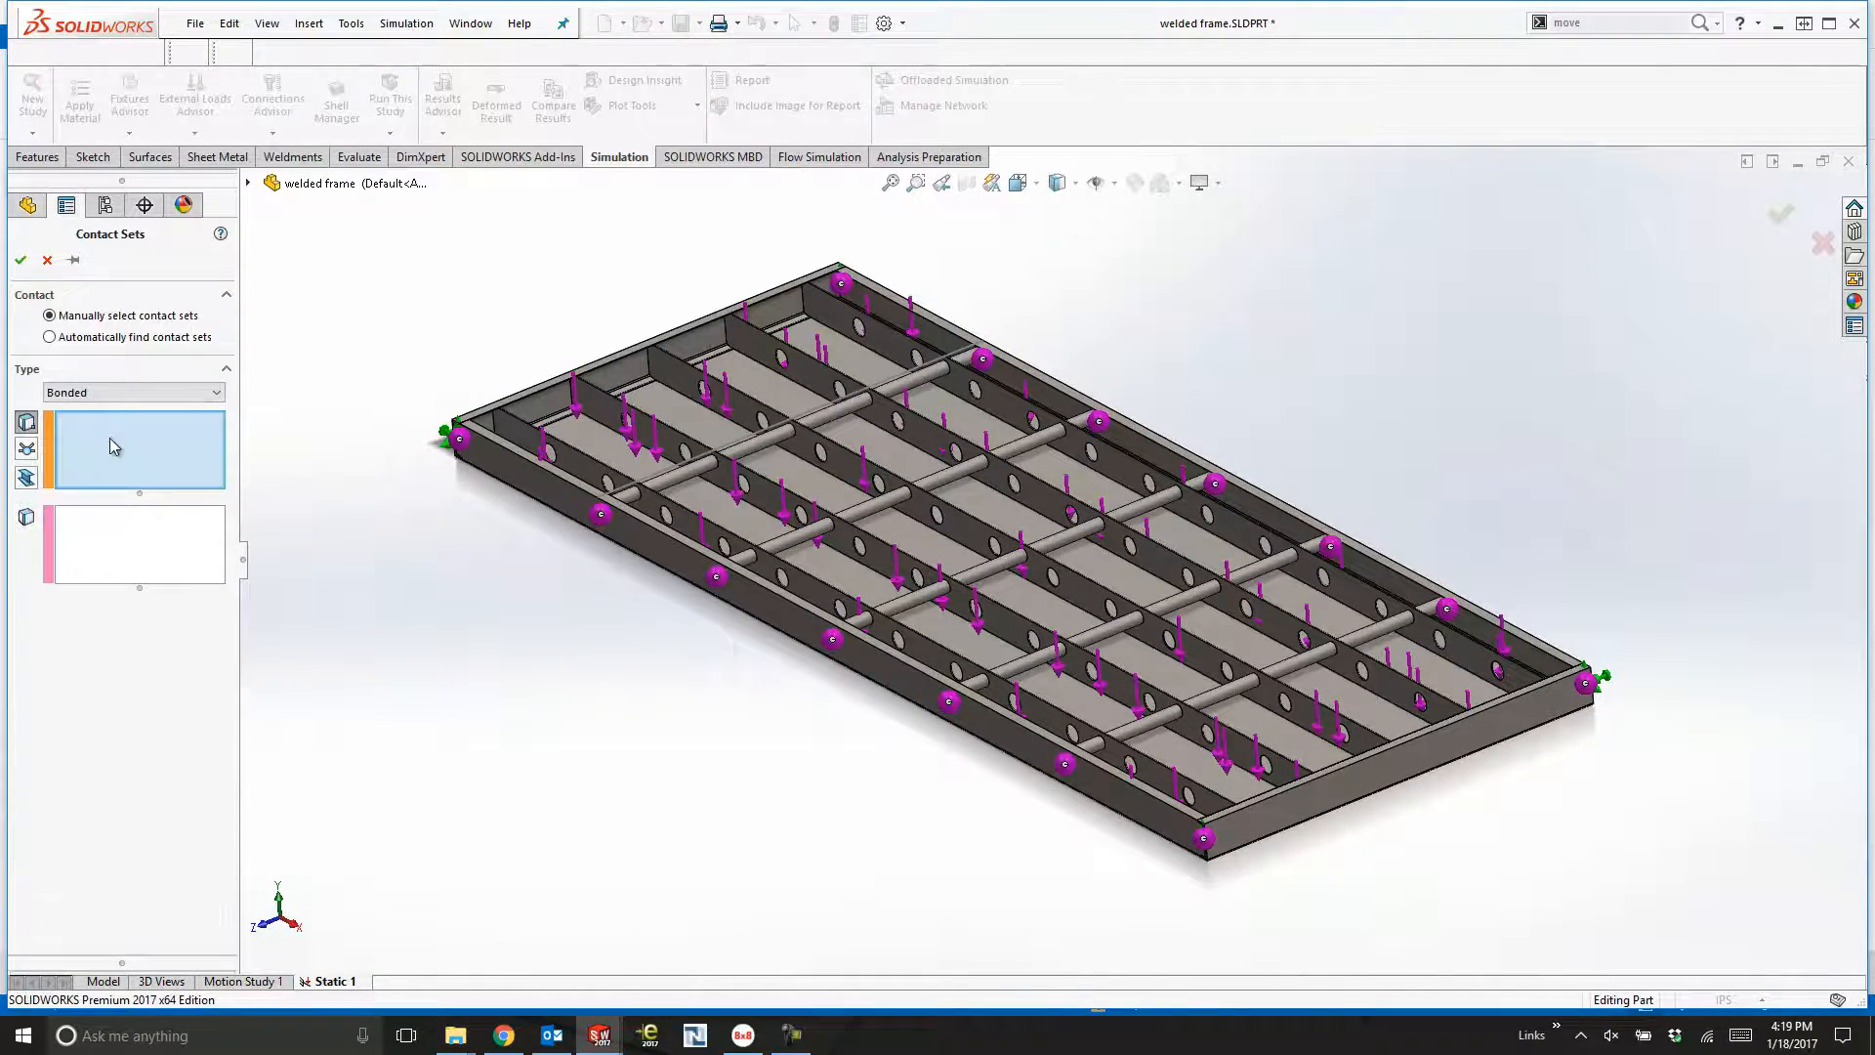
pyautogui.click(642, 500)
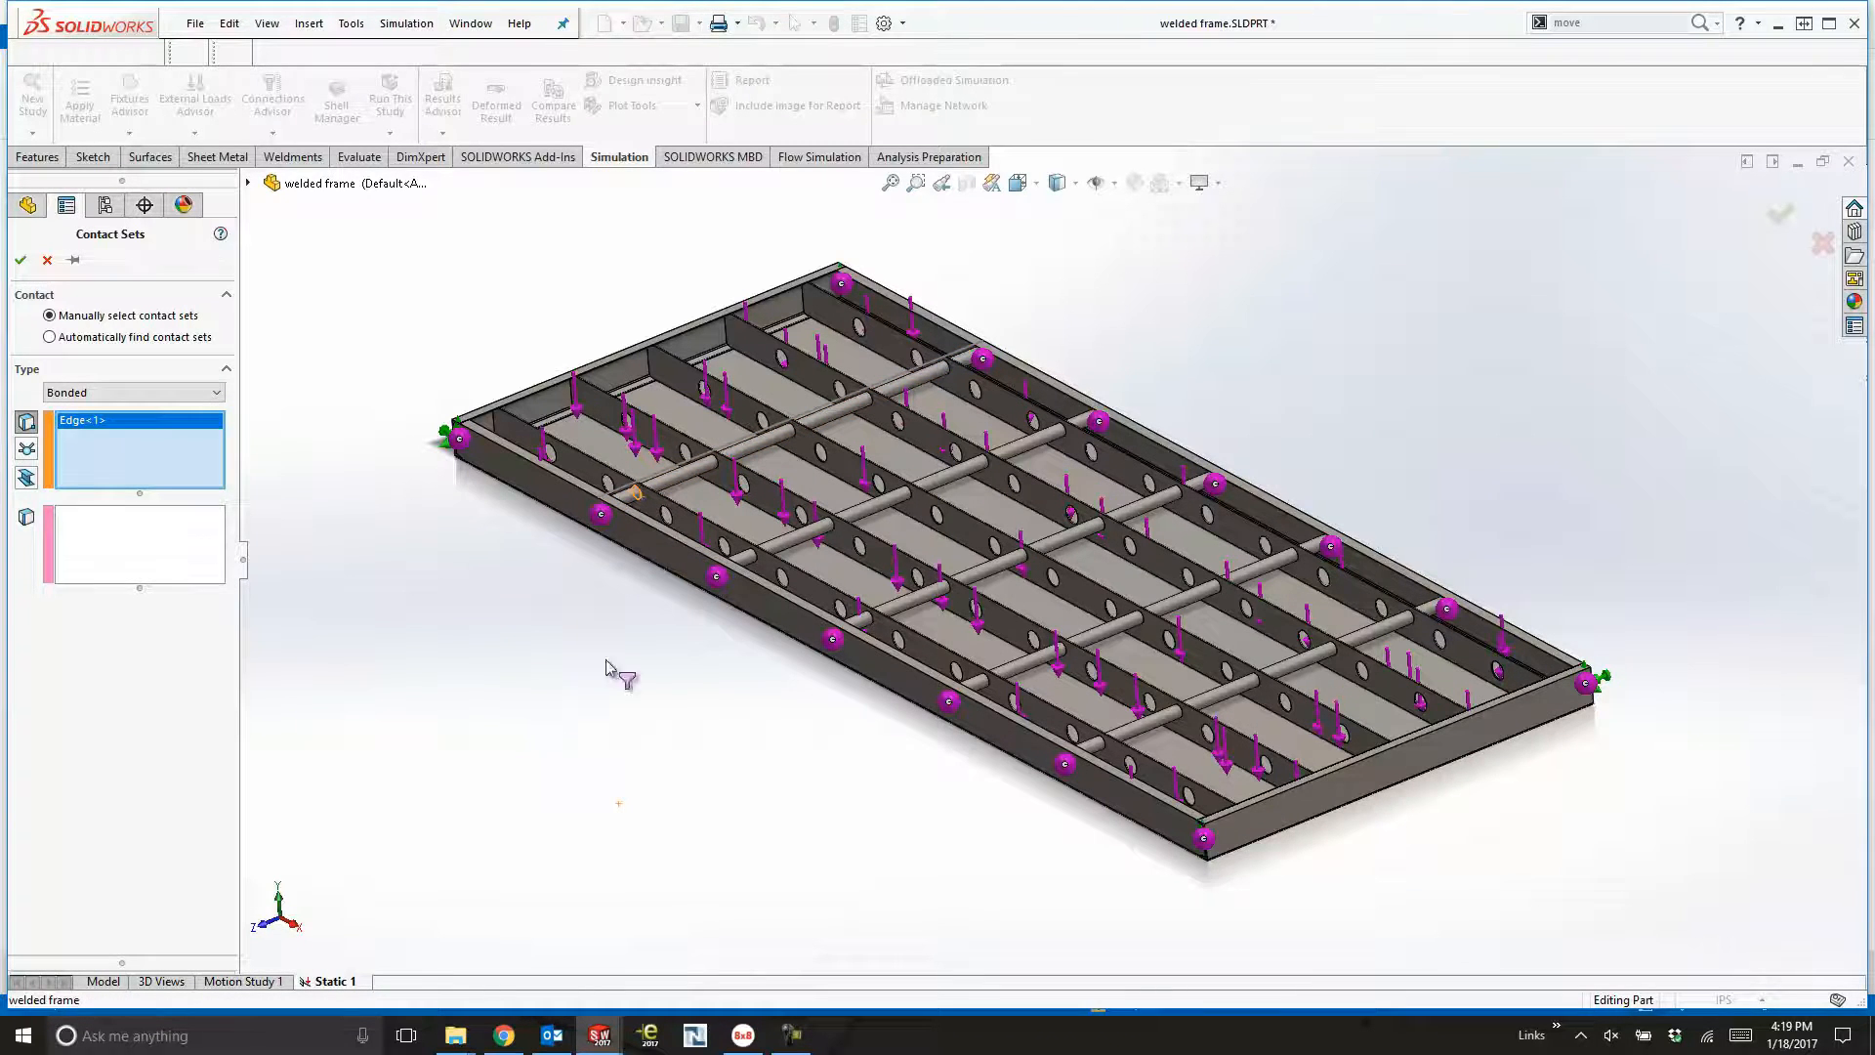
pyautogui.click(717, 465)
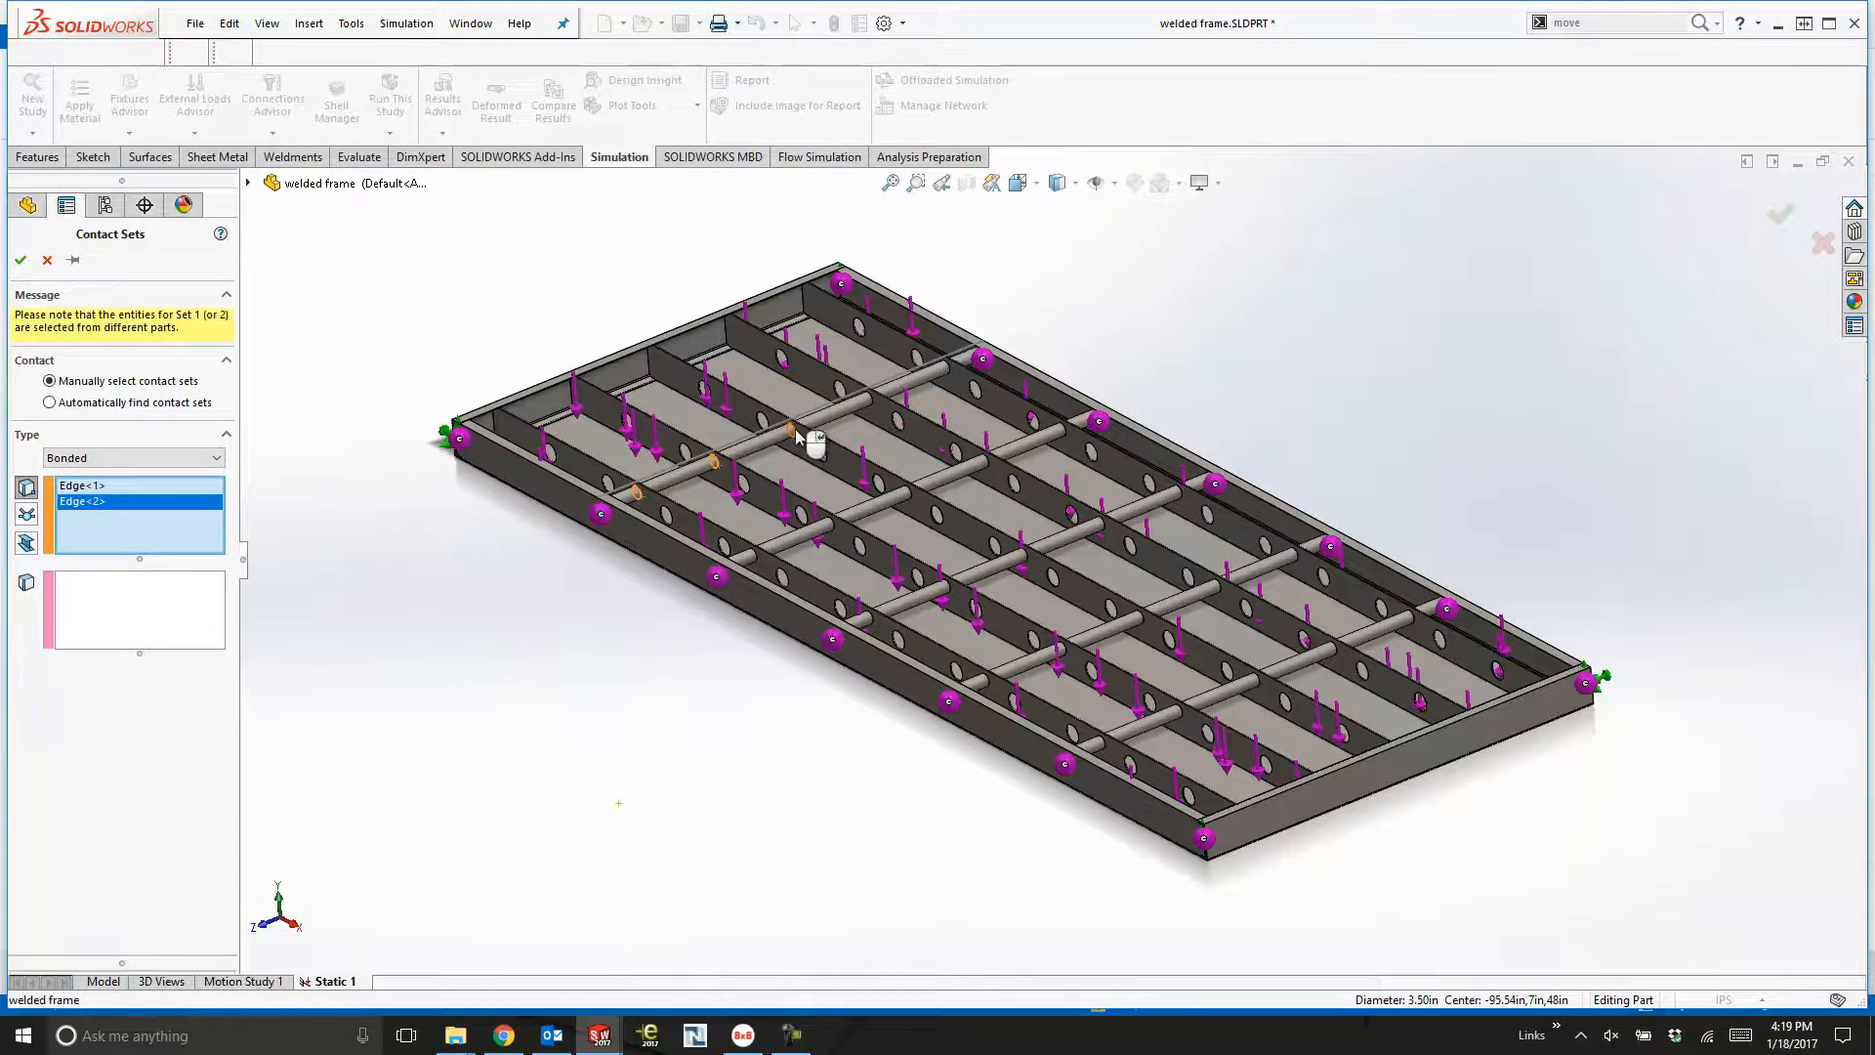
pyautogui.click(796, 435)
pyautogui.click(872, 402)
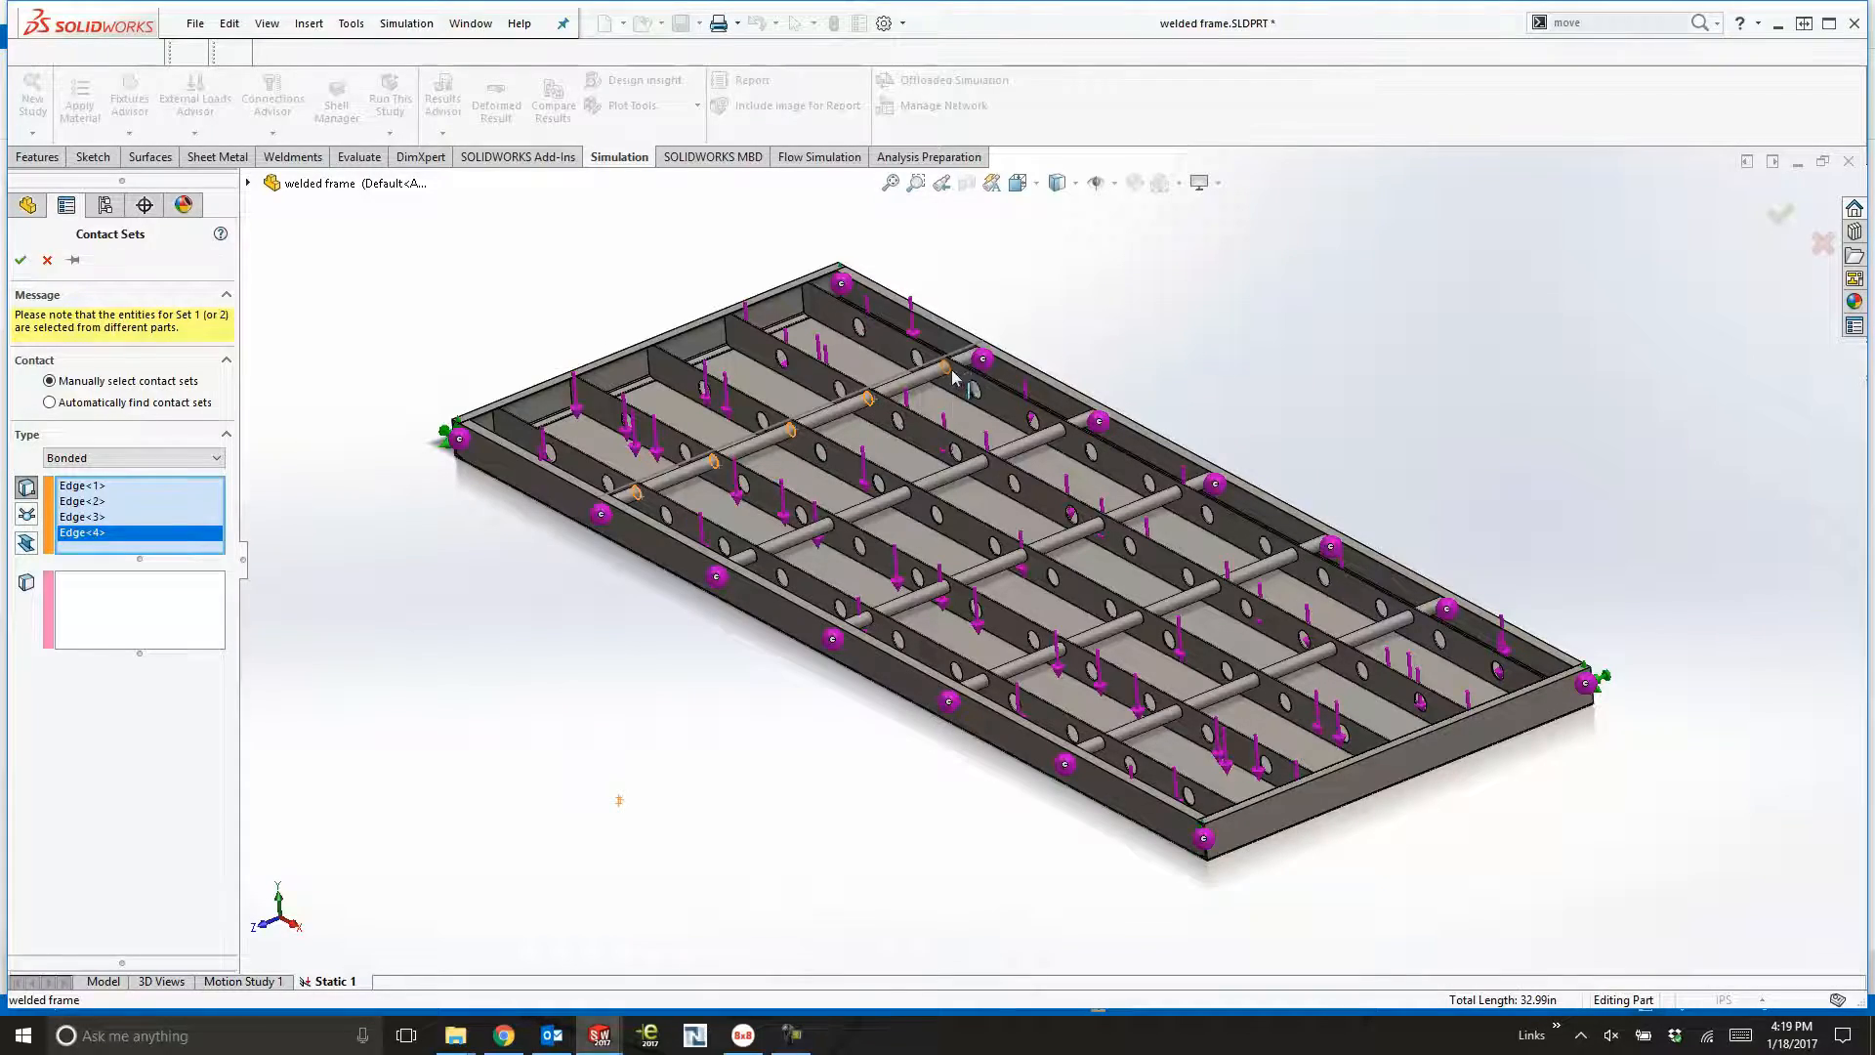
pyautogui.rightClick(146, 532)
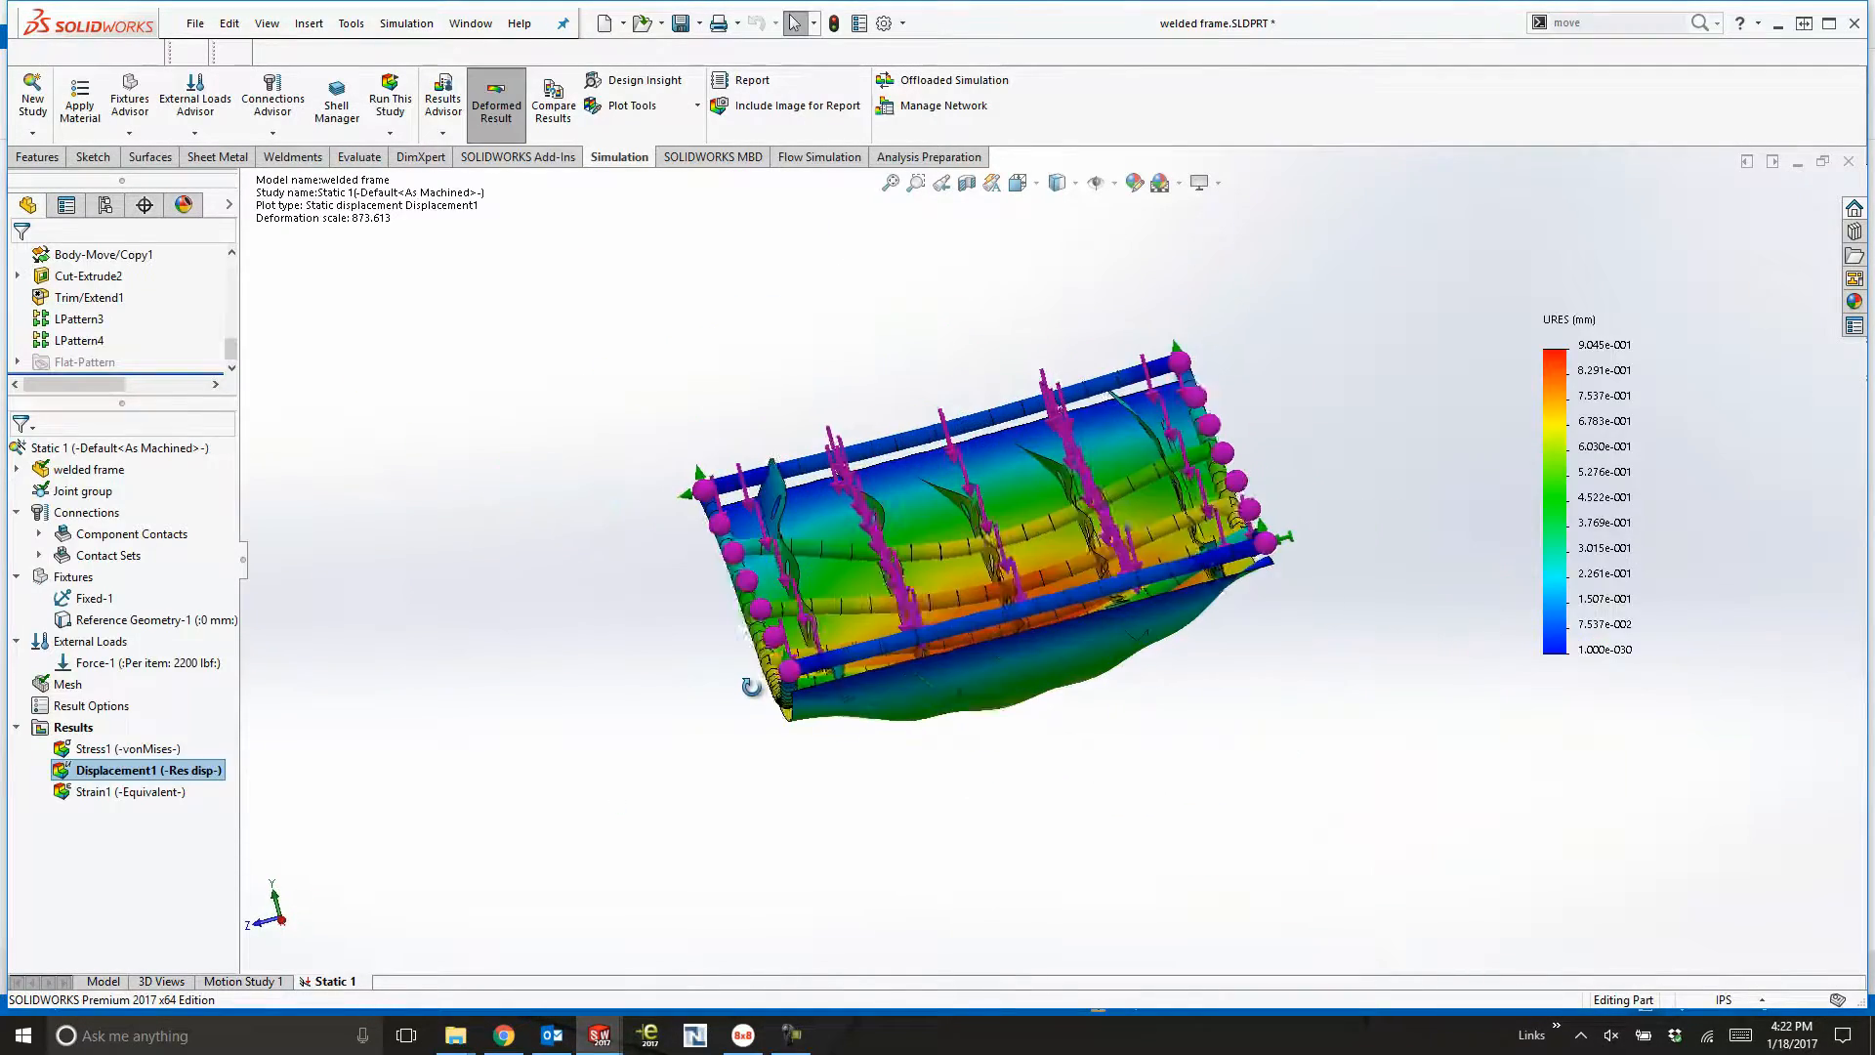
# Define a bonded contact set between the end C-channel beam and the adjoining end edges of the sheet metal webs.
pyautogui.scroll(-8, 813, 469)
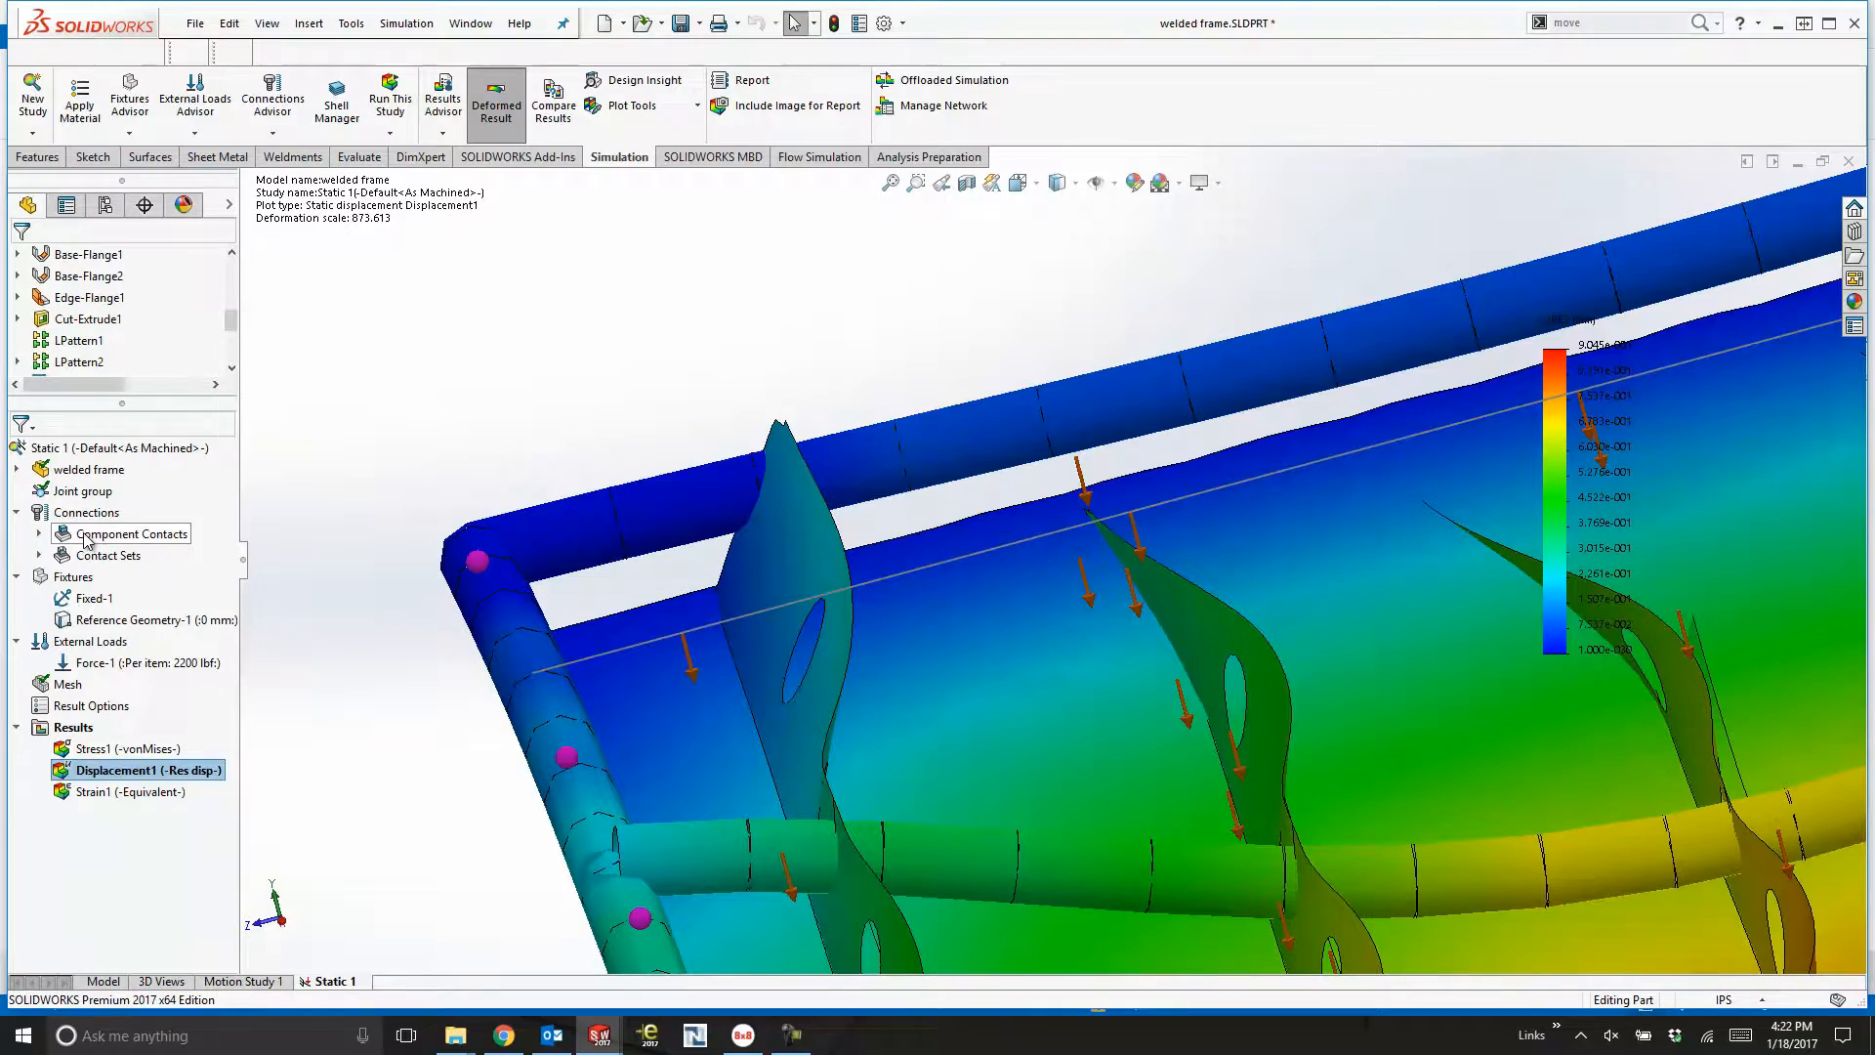
pyautogui.rightClick(93, 555)
pyautogui.click(127, 564)
pyautogui.moveTo(936, 566); pyautogui.dragTo(900, 636, button='middle')
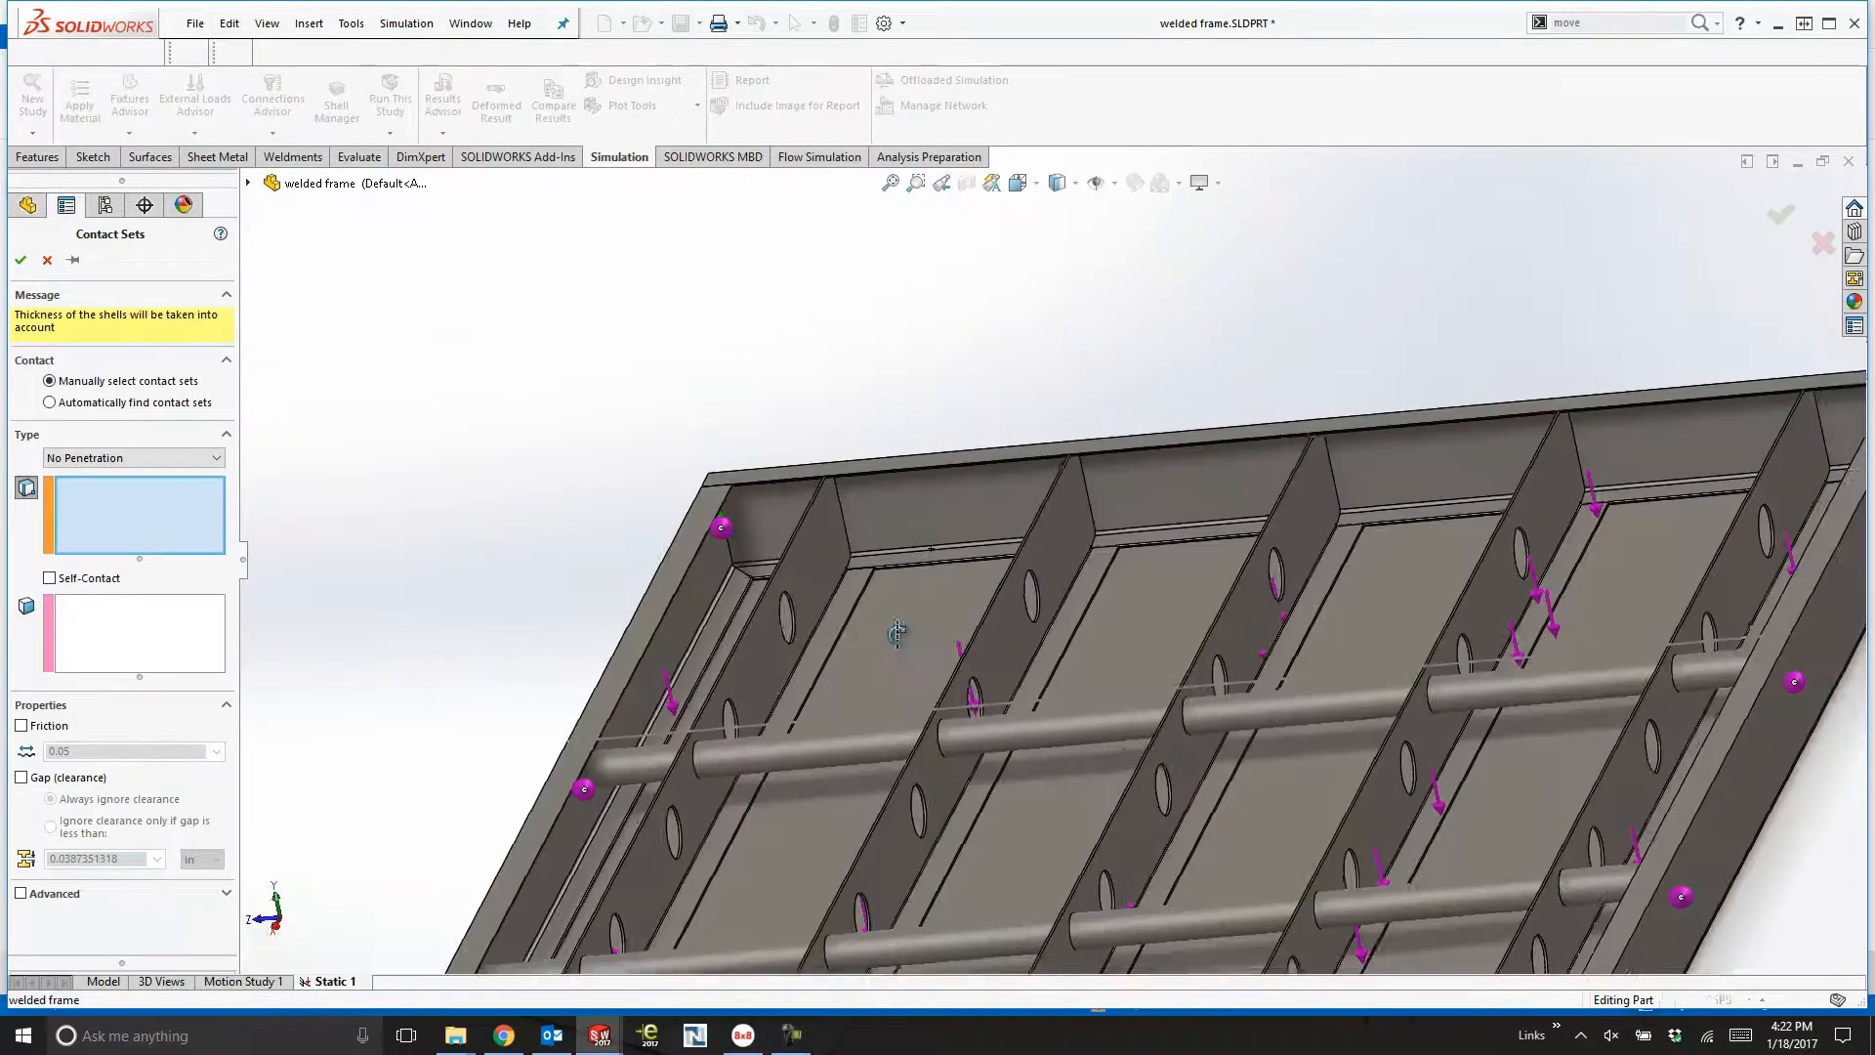
pyautogui.click(78, 458)
pyautogui.click(86, 494)
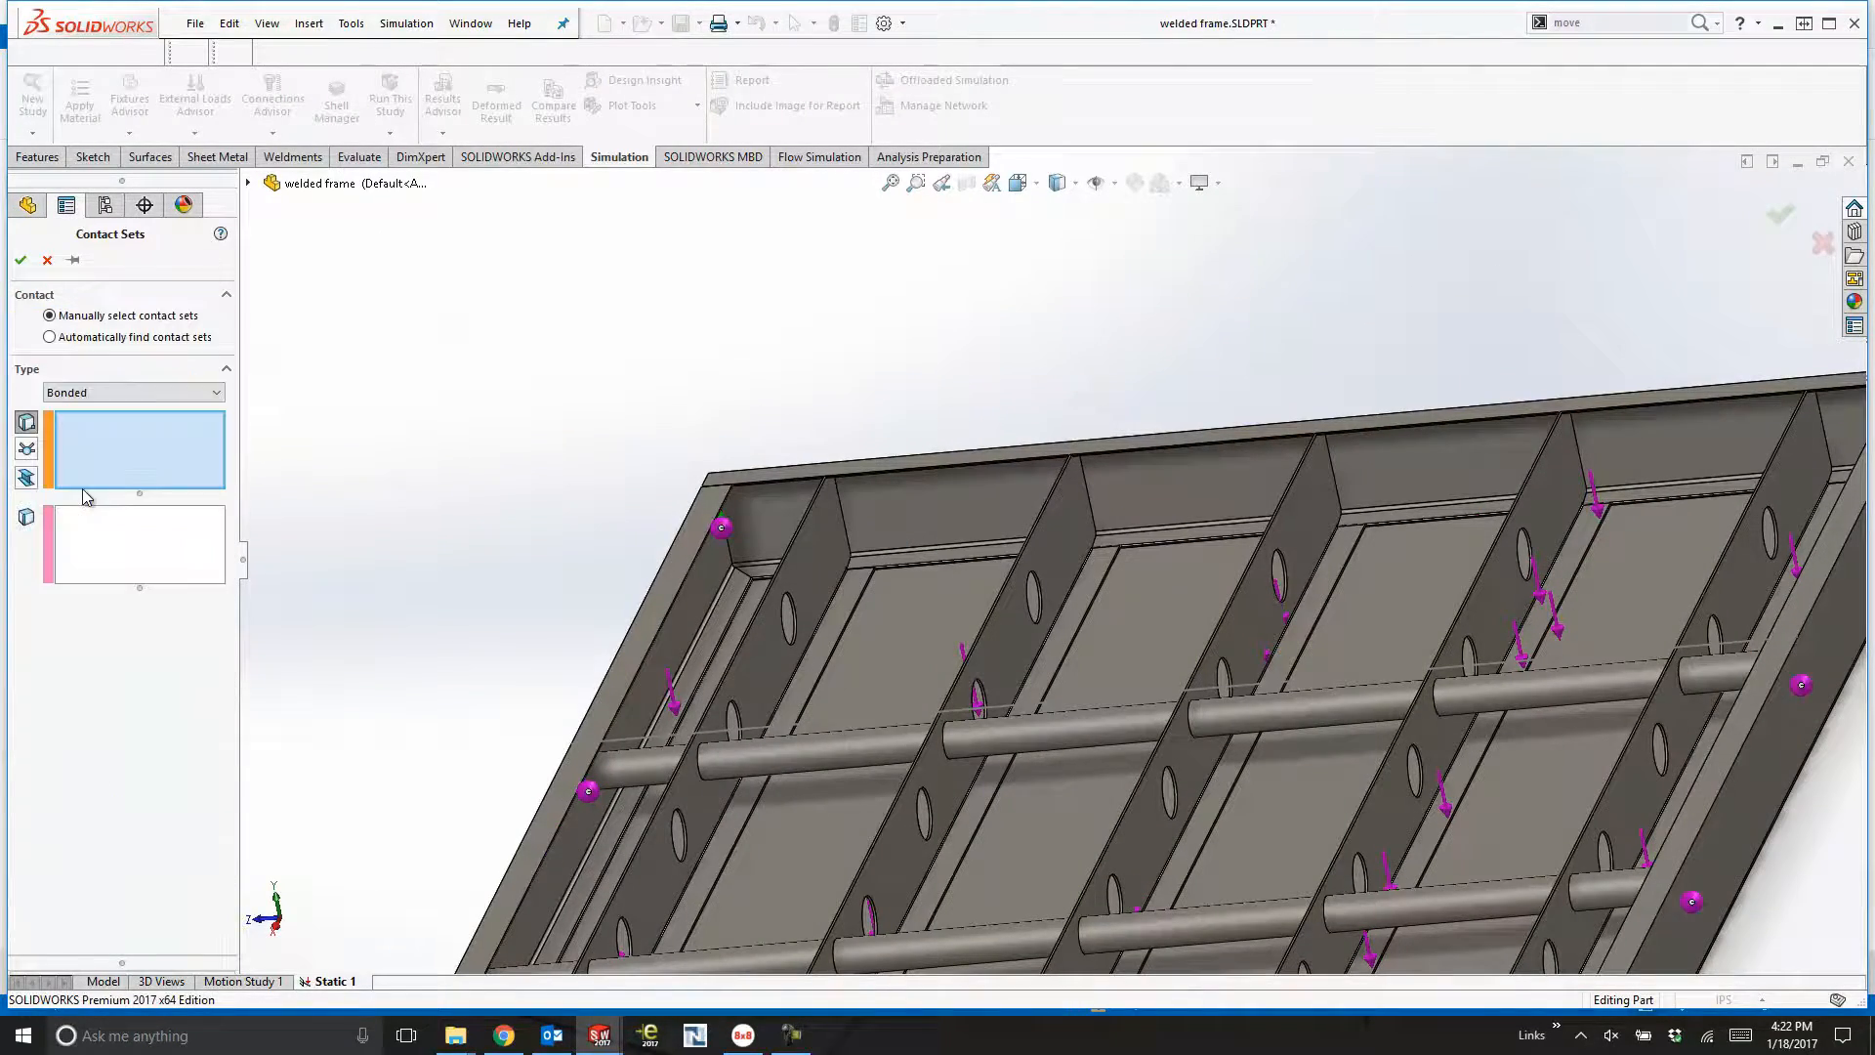
pyautogui.click(26, 478)
pyautogui.click(867, 543)
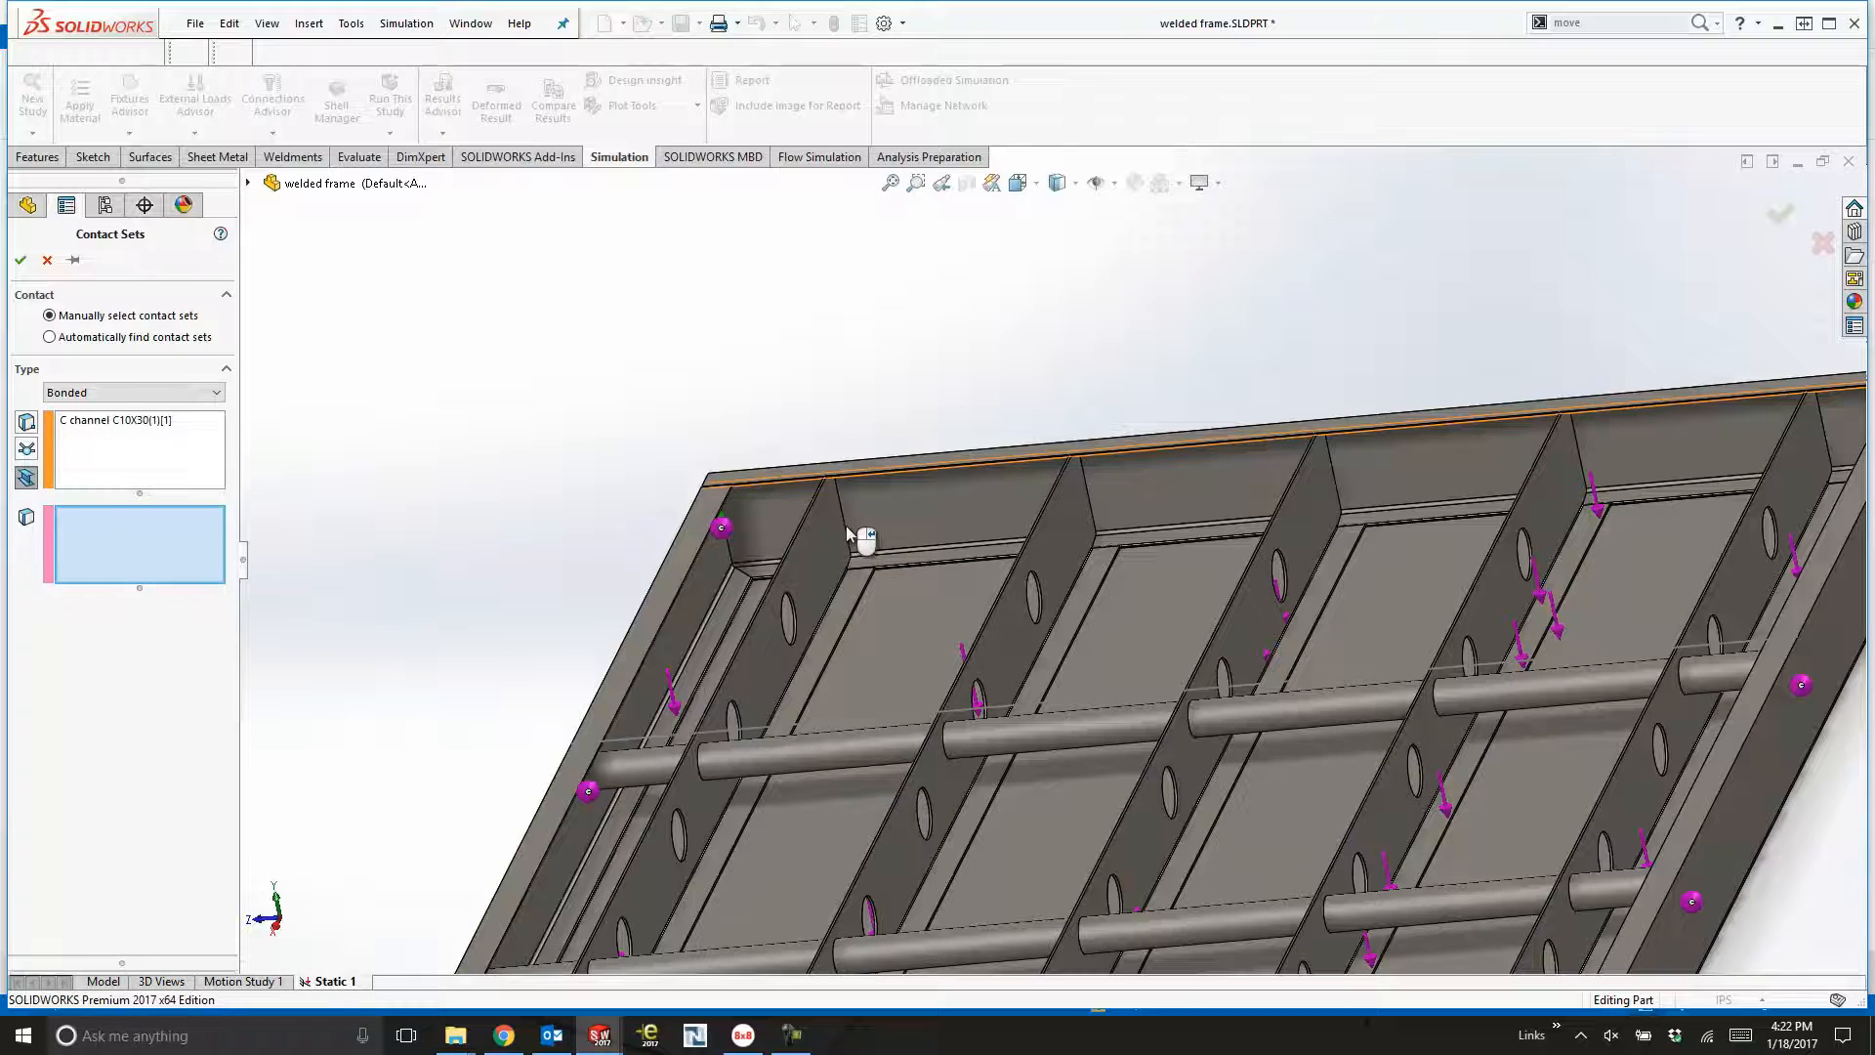
pyautogui.click(844, 525)
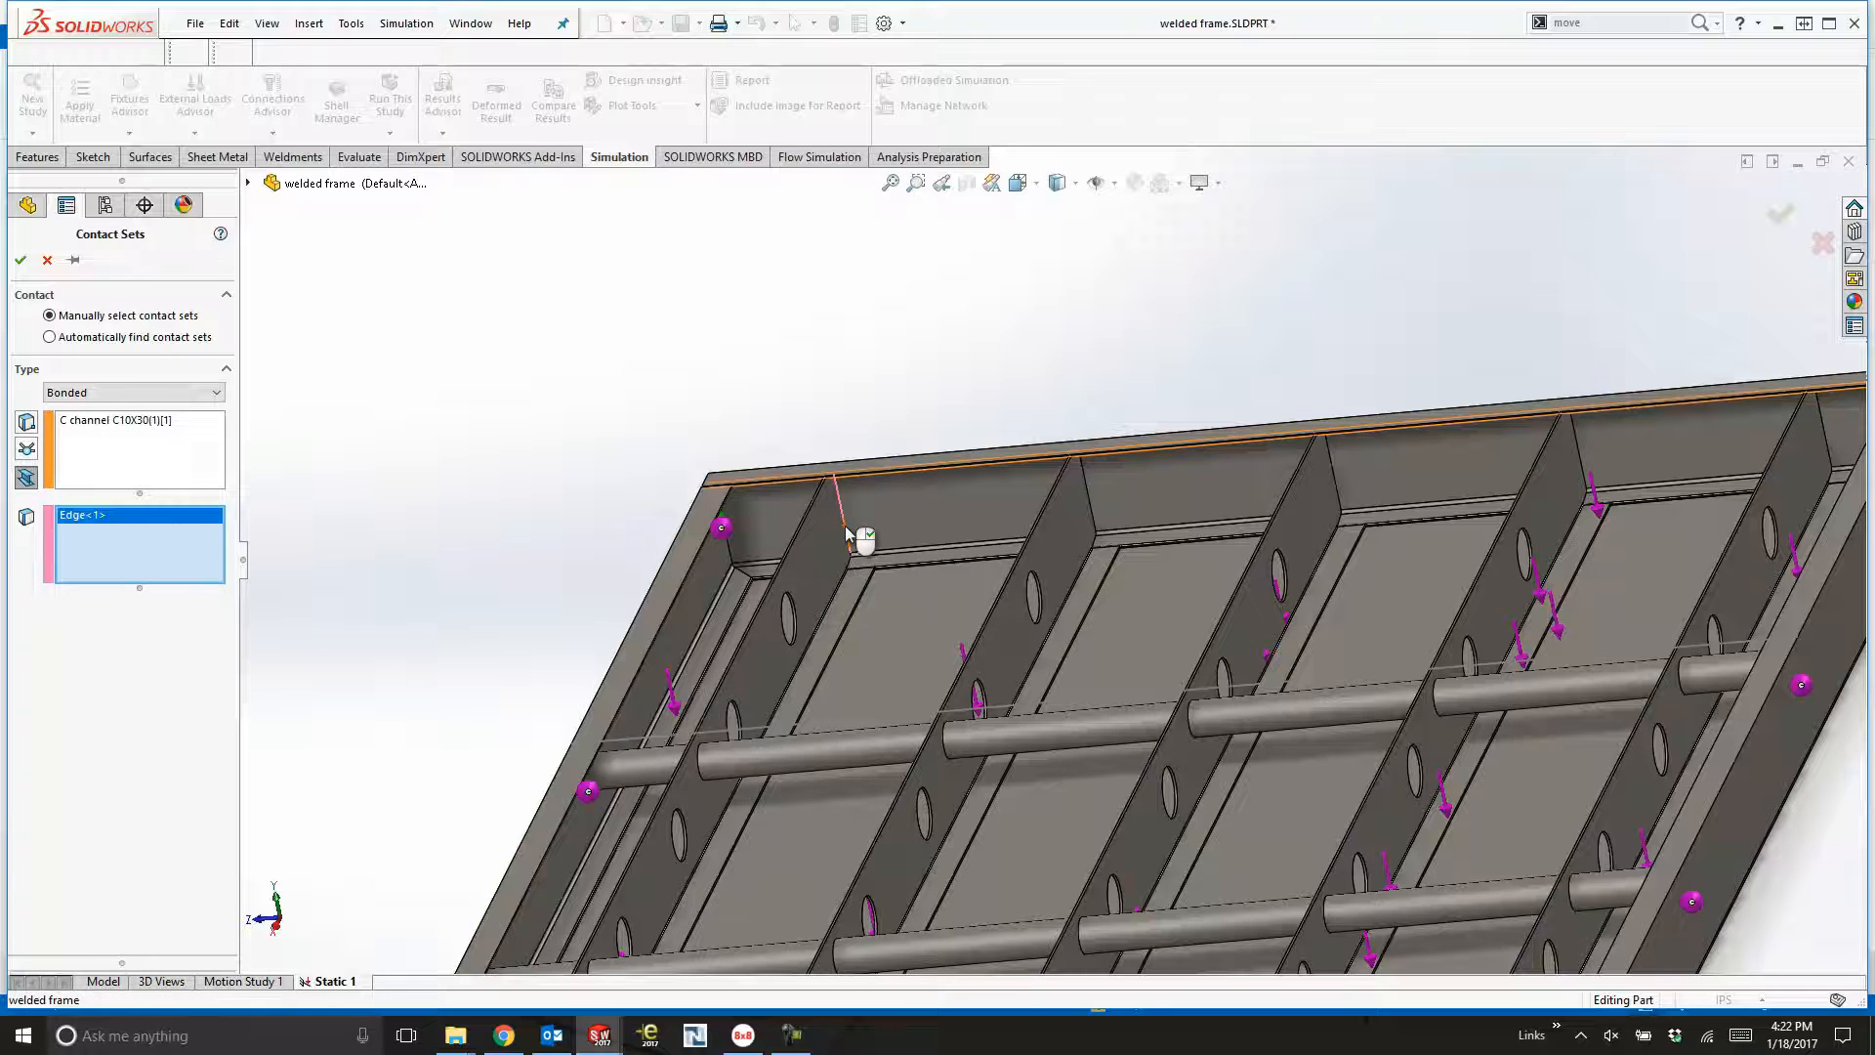
pyautogui.click(1087, 493)
pyautogui.click(1336, 488)
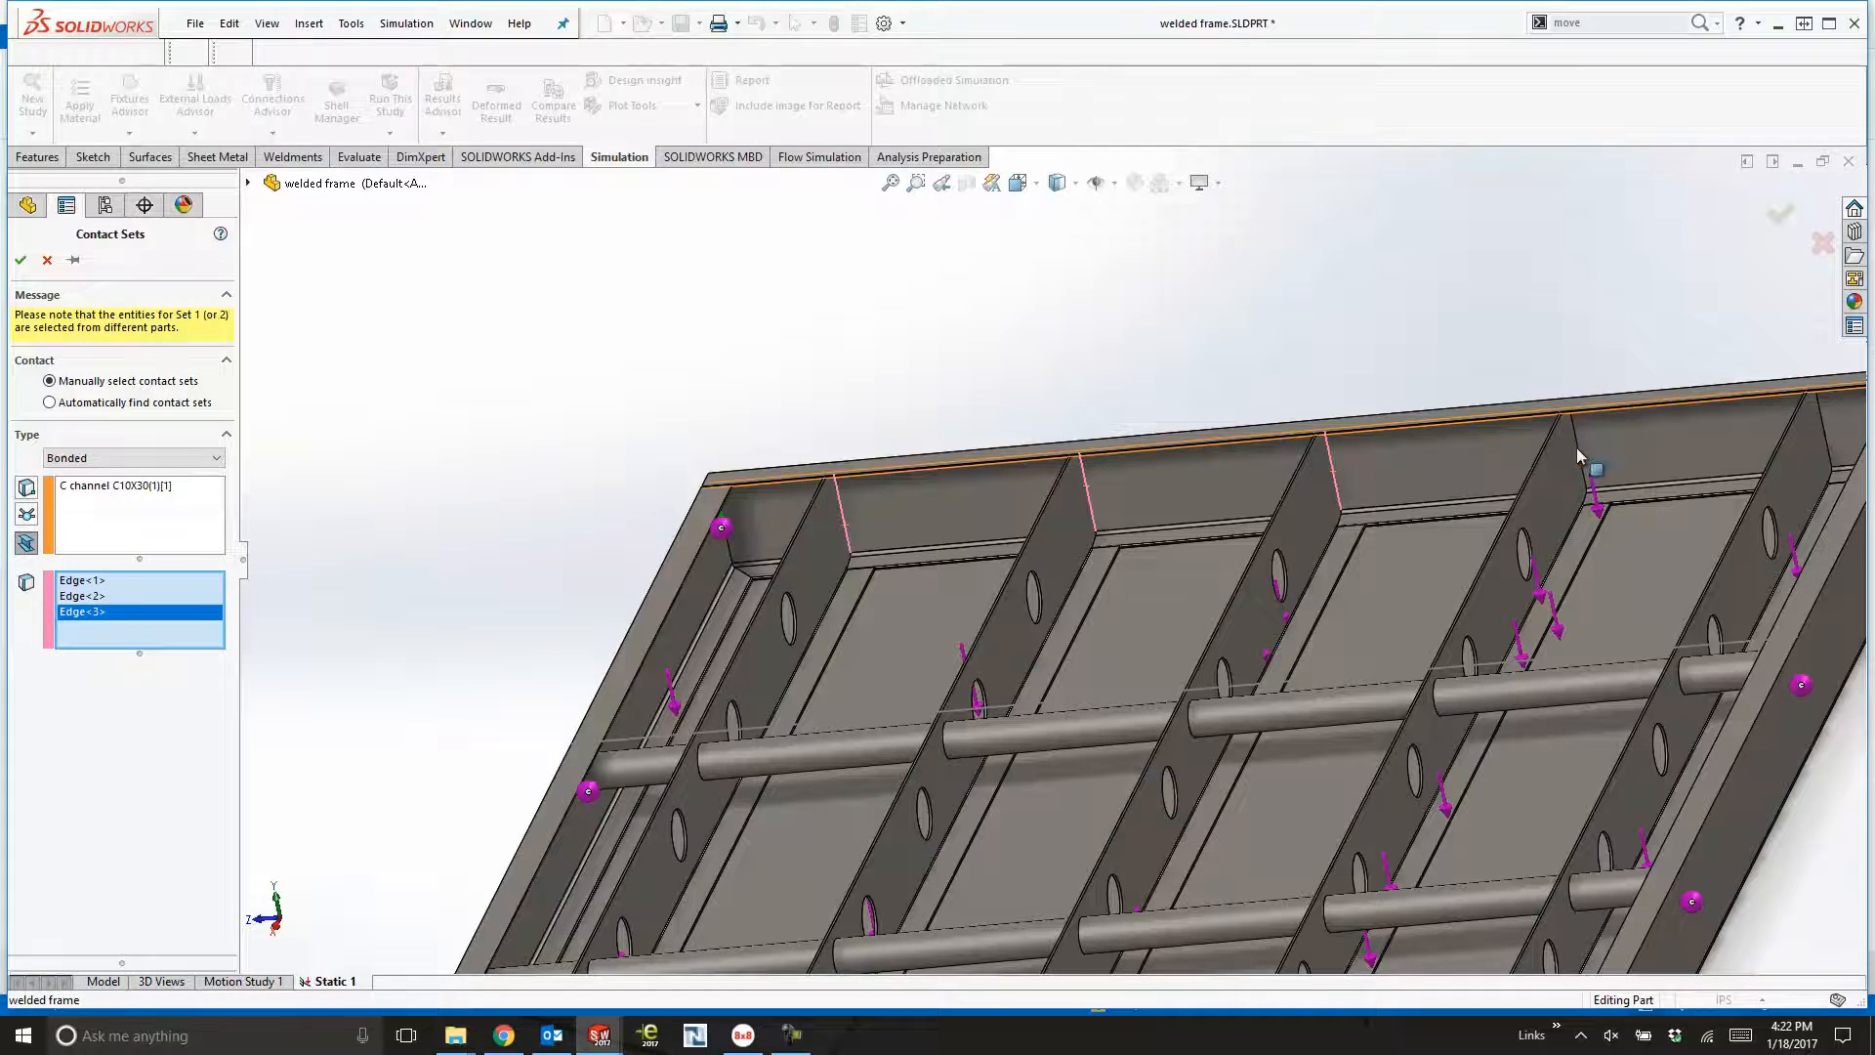
pyautogui.click(1577, 456)
pyautogui.rightClick(88, 634)
pyautogui.click(113, 665)
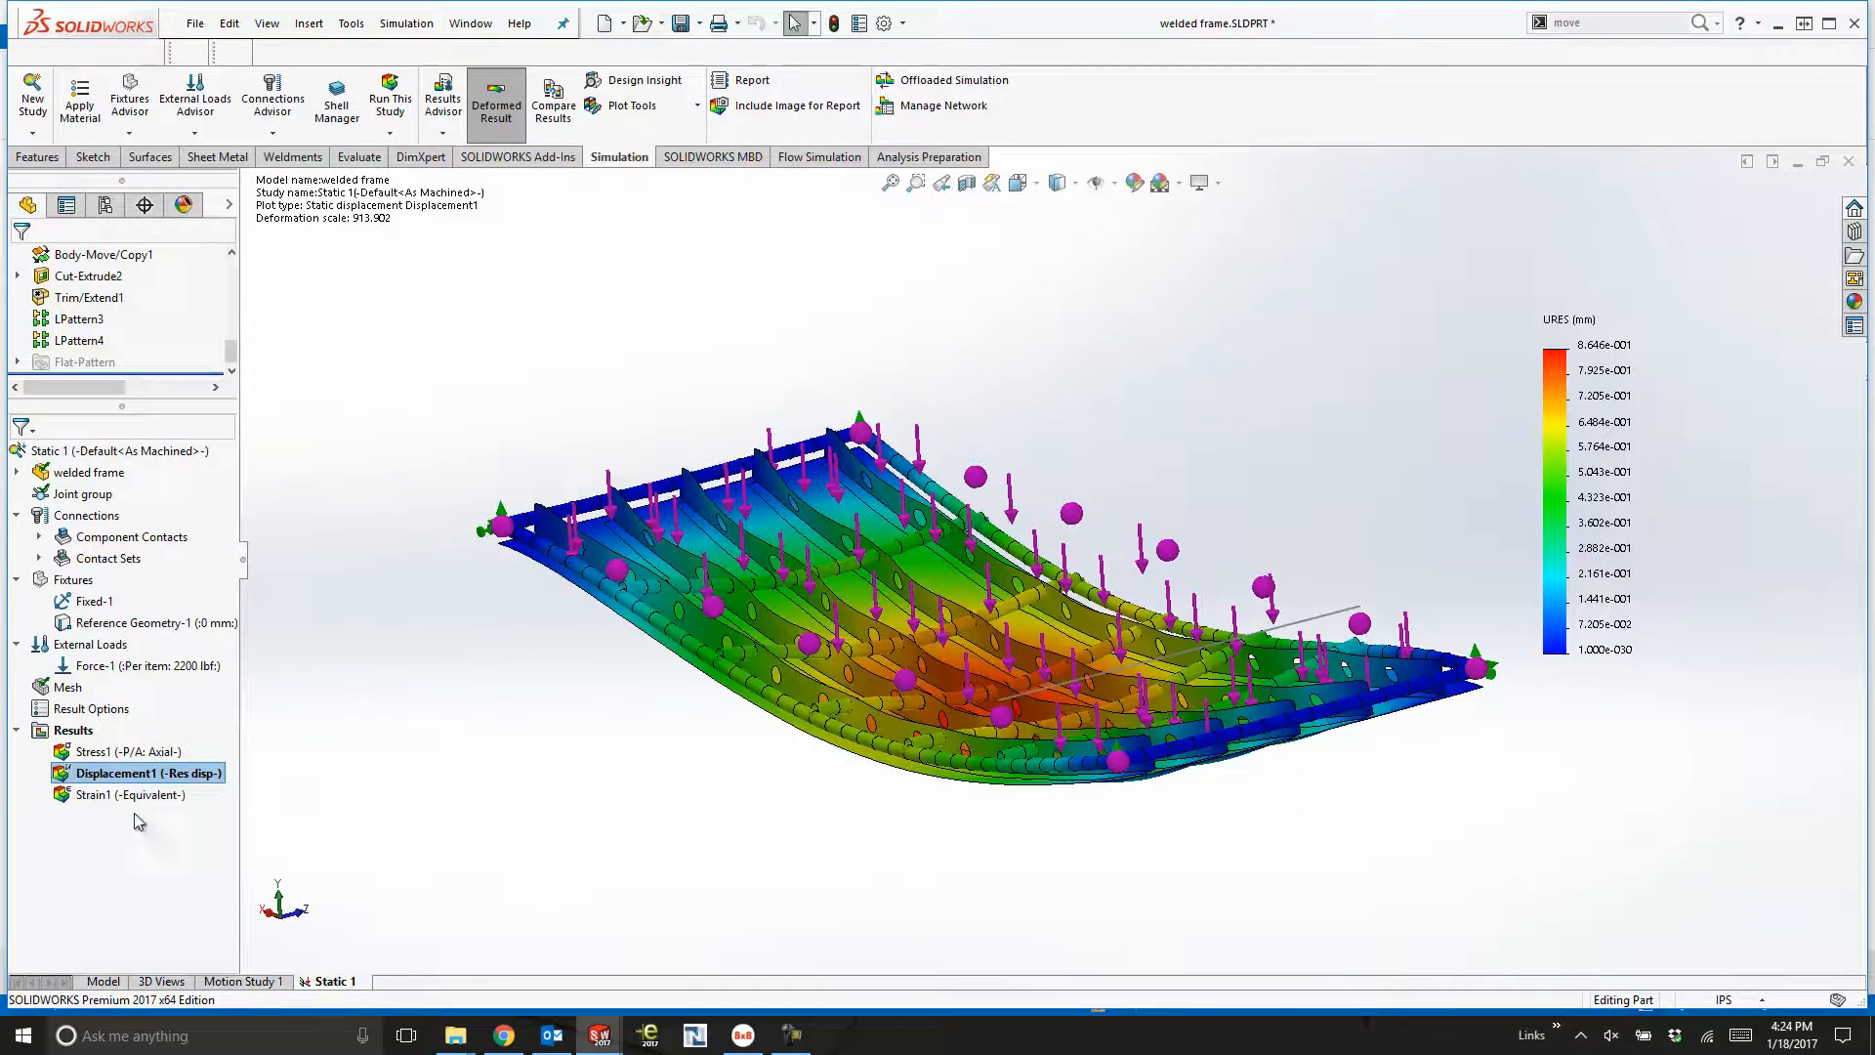
# Edit the displacement plot definition in Static 1 to render beams and shells in 3D.
pyautogui.rightClick(137, 774)
pyautogui.click(271, 395)
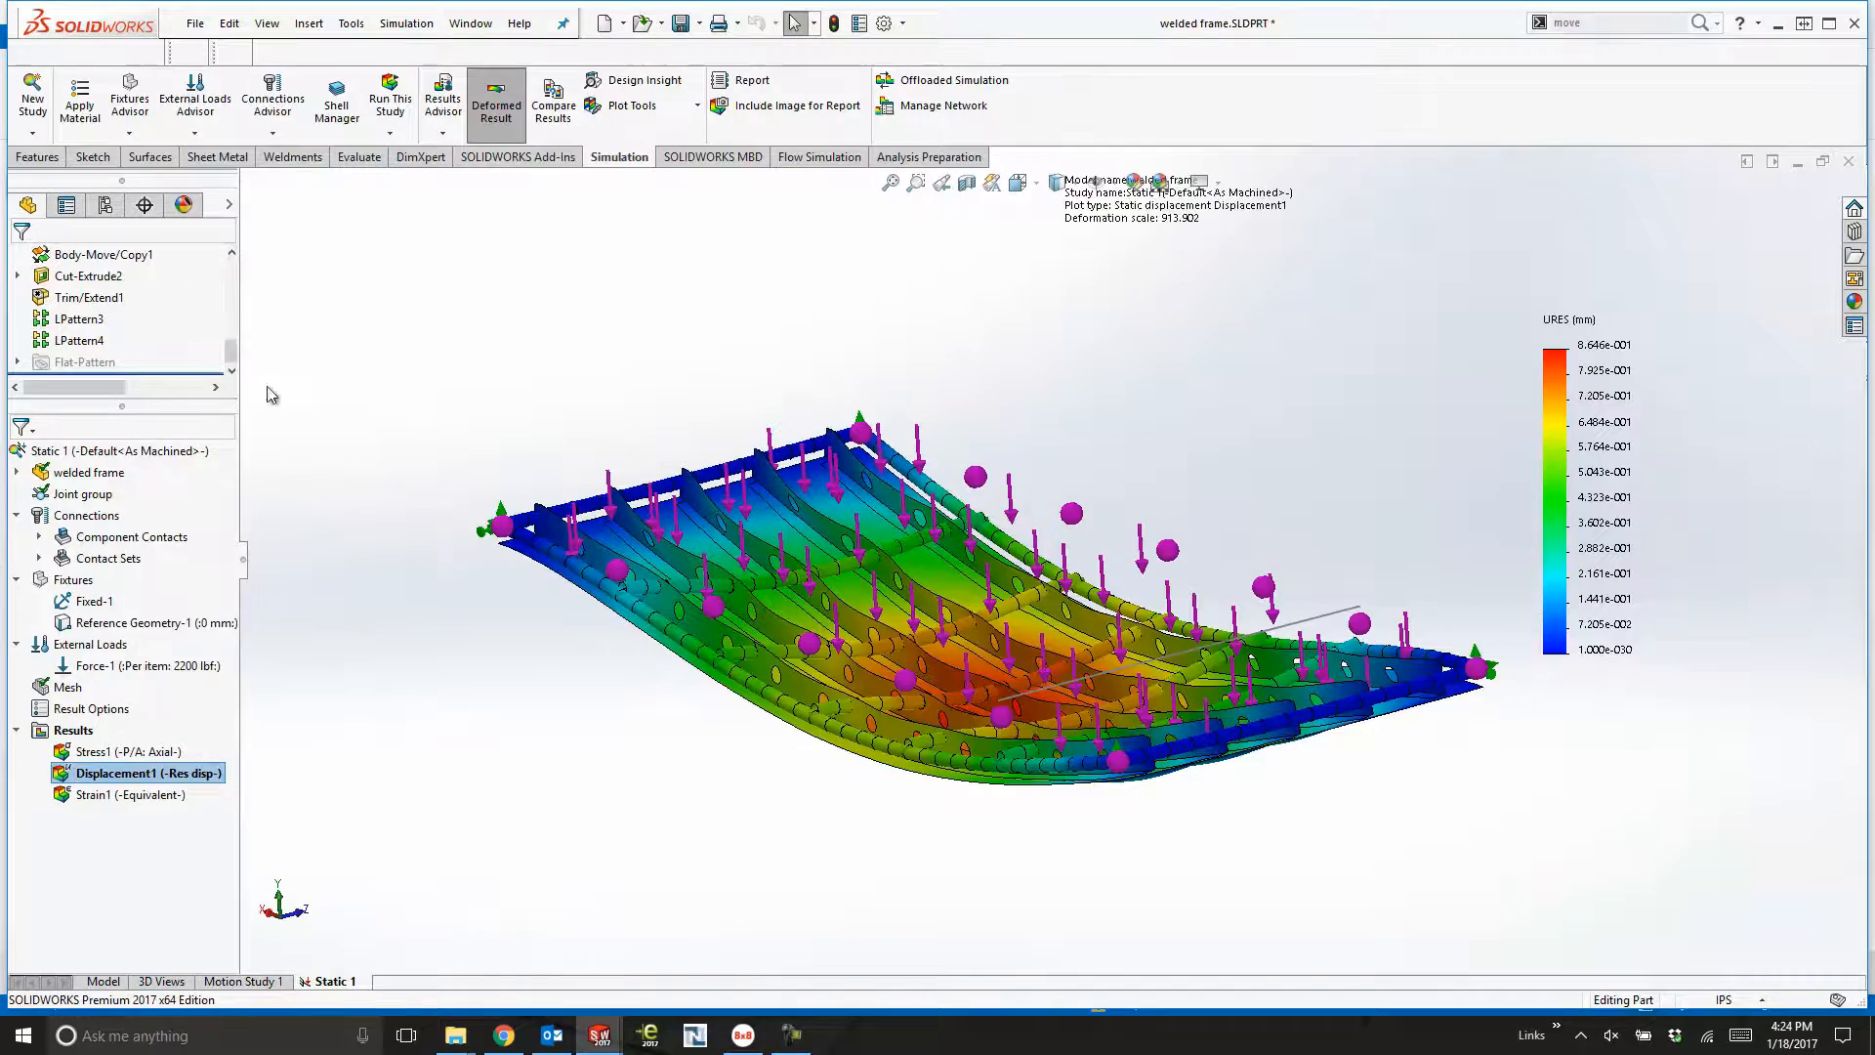
pyautogui.click(86, 422)
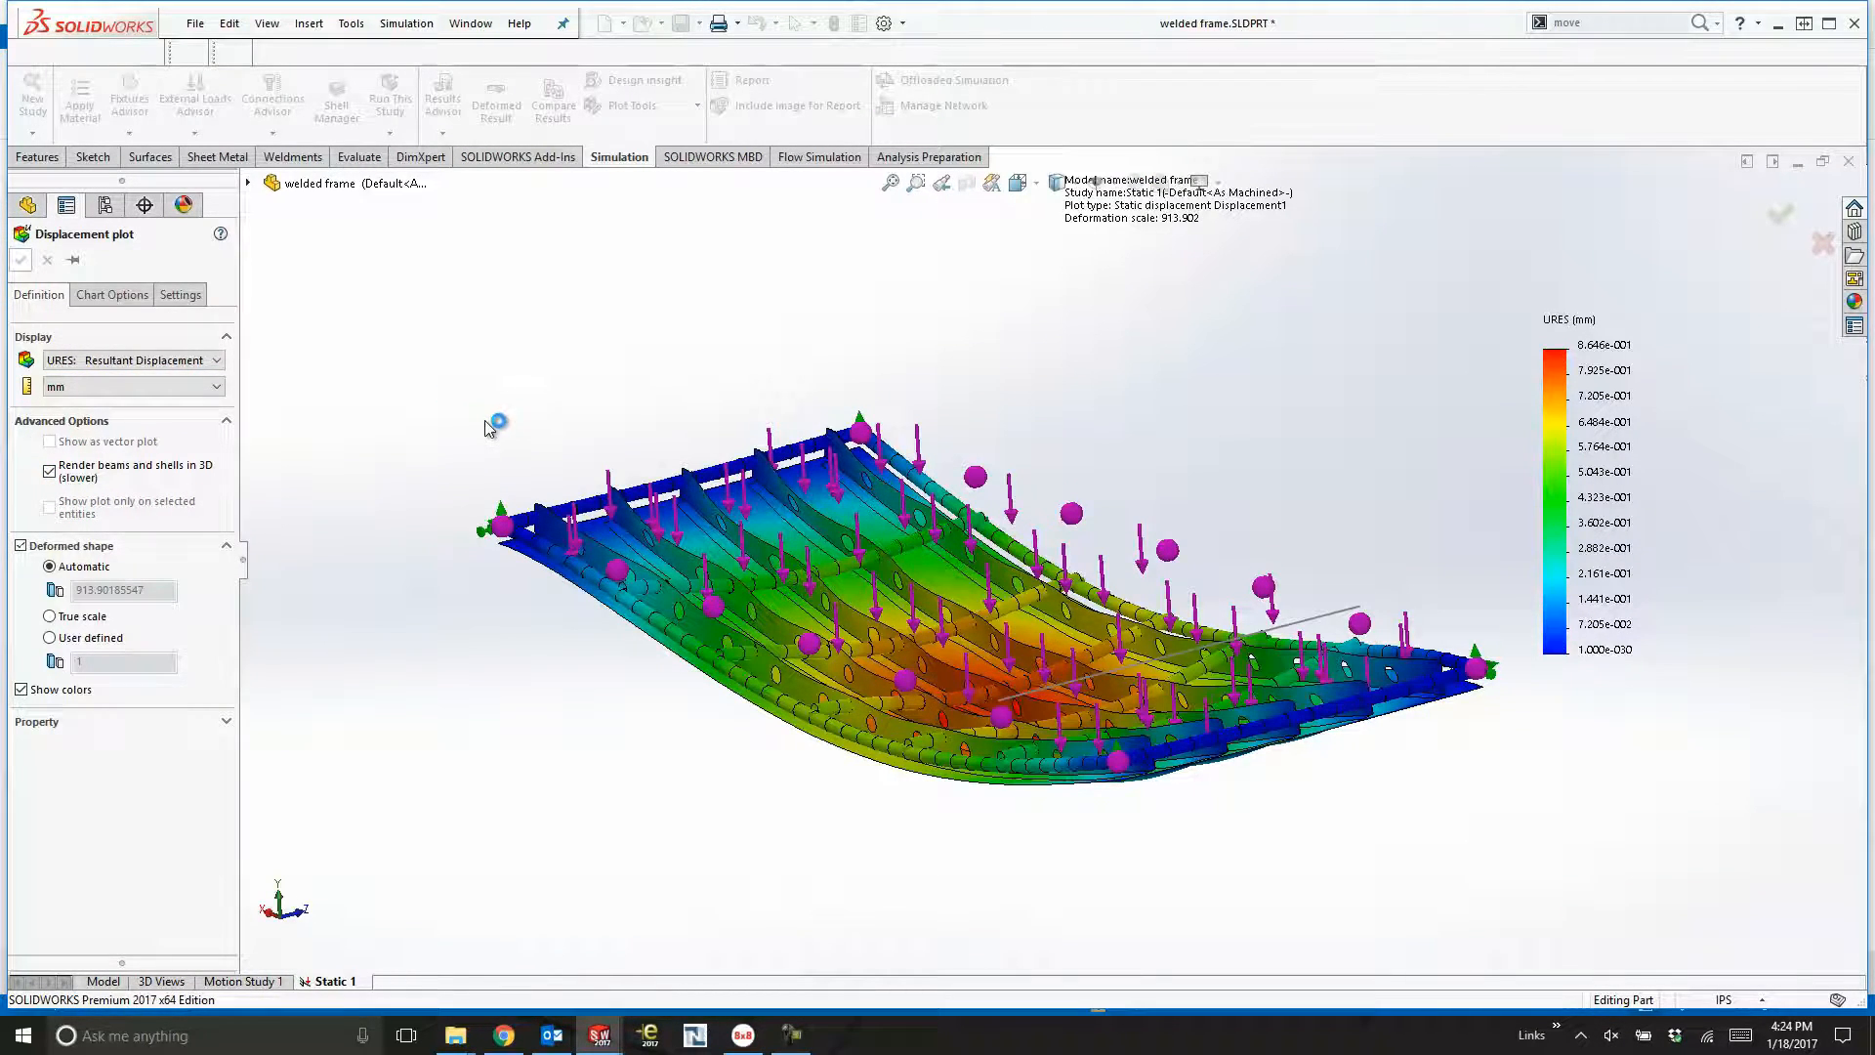
pyautogui.moveTo(1326, 789); pyautogui.dragTo(1221, 683, button='middle')
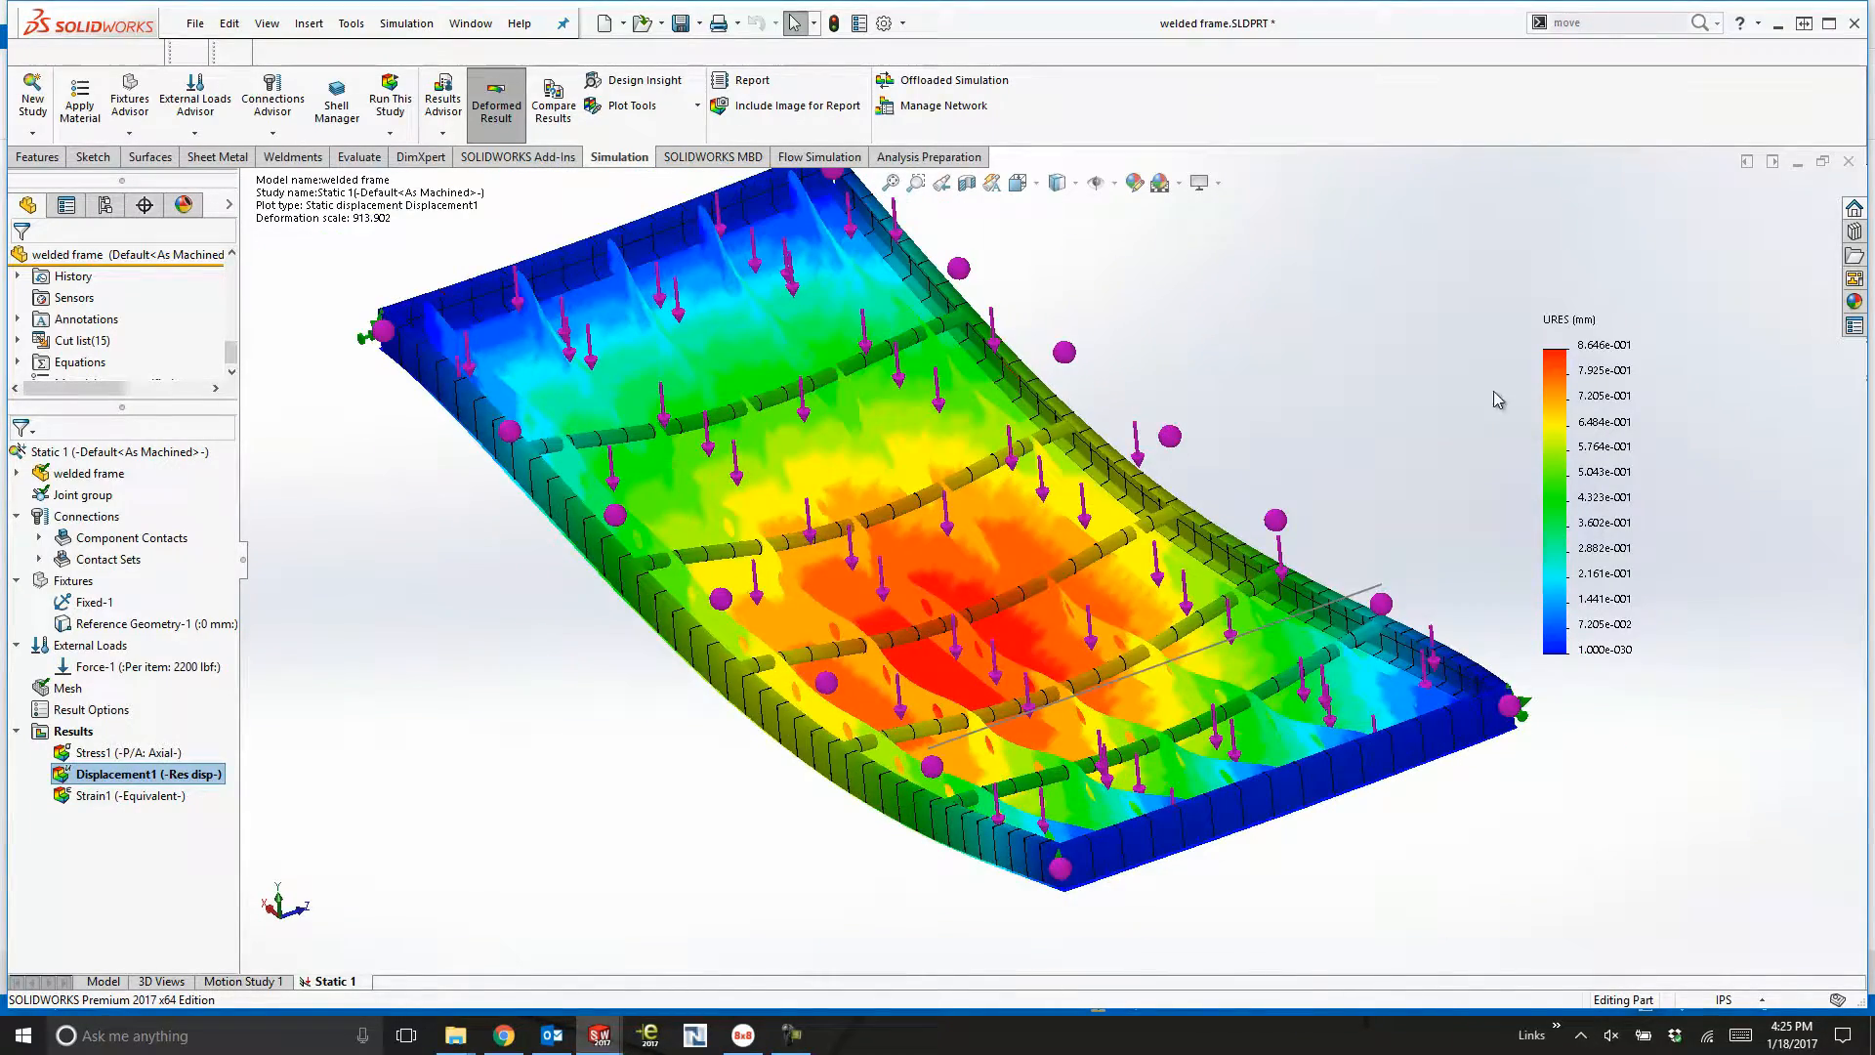
# Show the mesh on the displacement plot and examine the deformed frame.
pyautogui.rightClick(1560, 403)
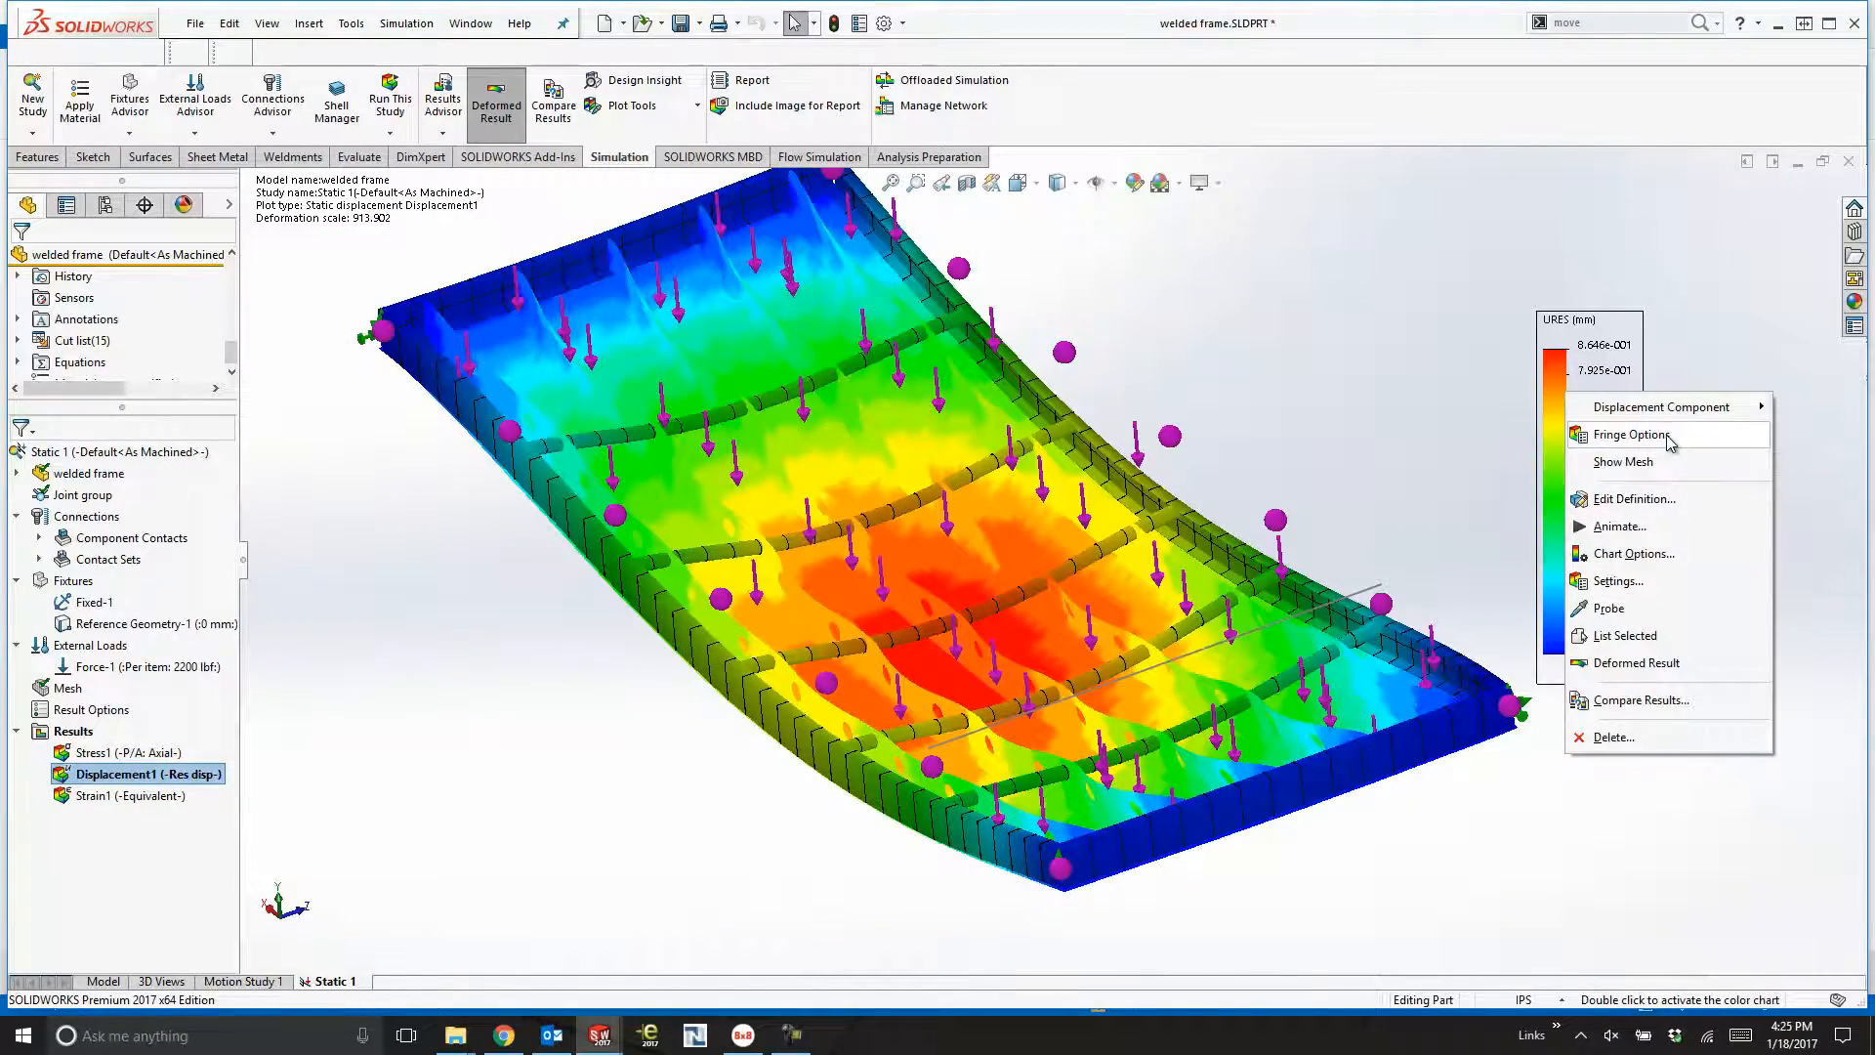
pyautogui.click(1672, 464)
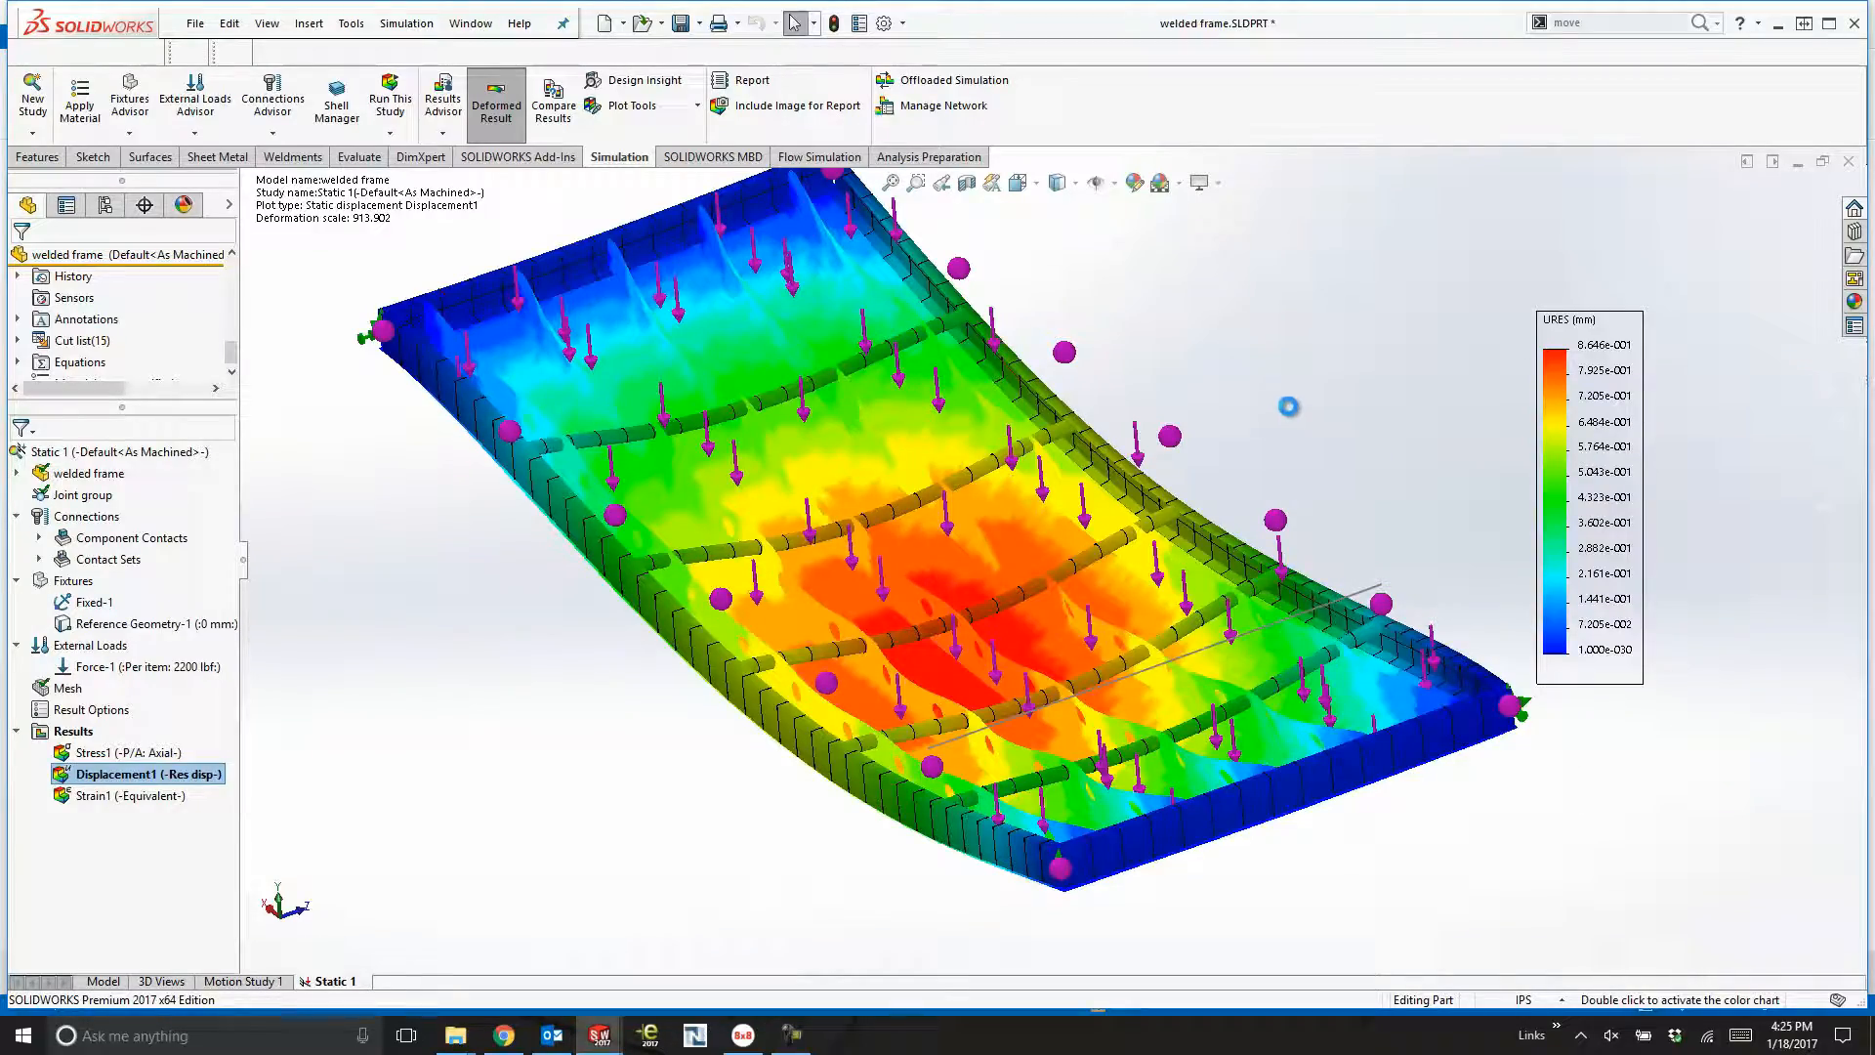
pyautogui.moveTo(1290, 385)
pyautogui.mouseDown(button='middle')
pyautogui.moveTo(1302, 350)
pyautogui.moveTo(1312, 391)
pyautogui.mouseUp(button='middle')
pyautogui.scroll(-1, 1037, 493)
pyautogui.scroll(-1, 1037, 493)
pyautogui.moveTo(1037, 493); pyautogui.dragTo(1046, 439, button='middle')
pyautogui.scroll(2, 1046, 439)
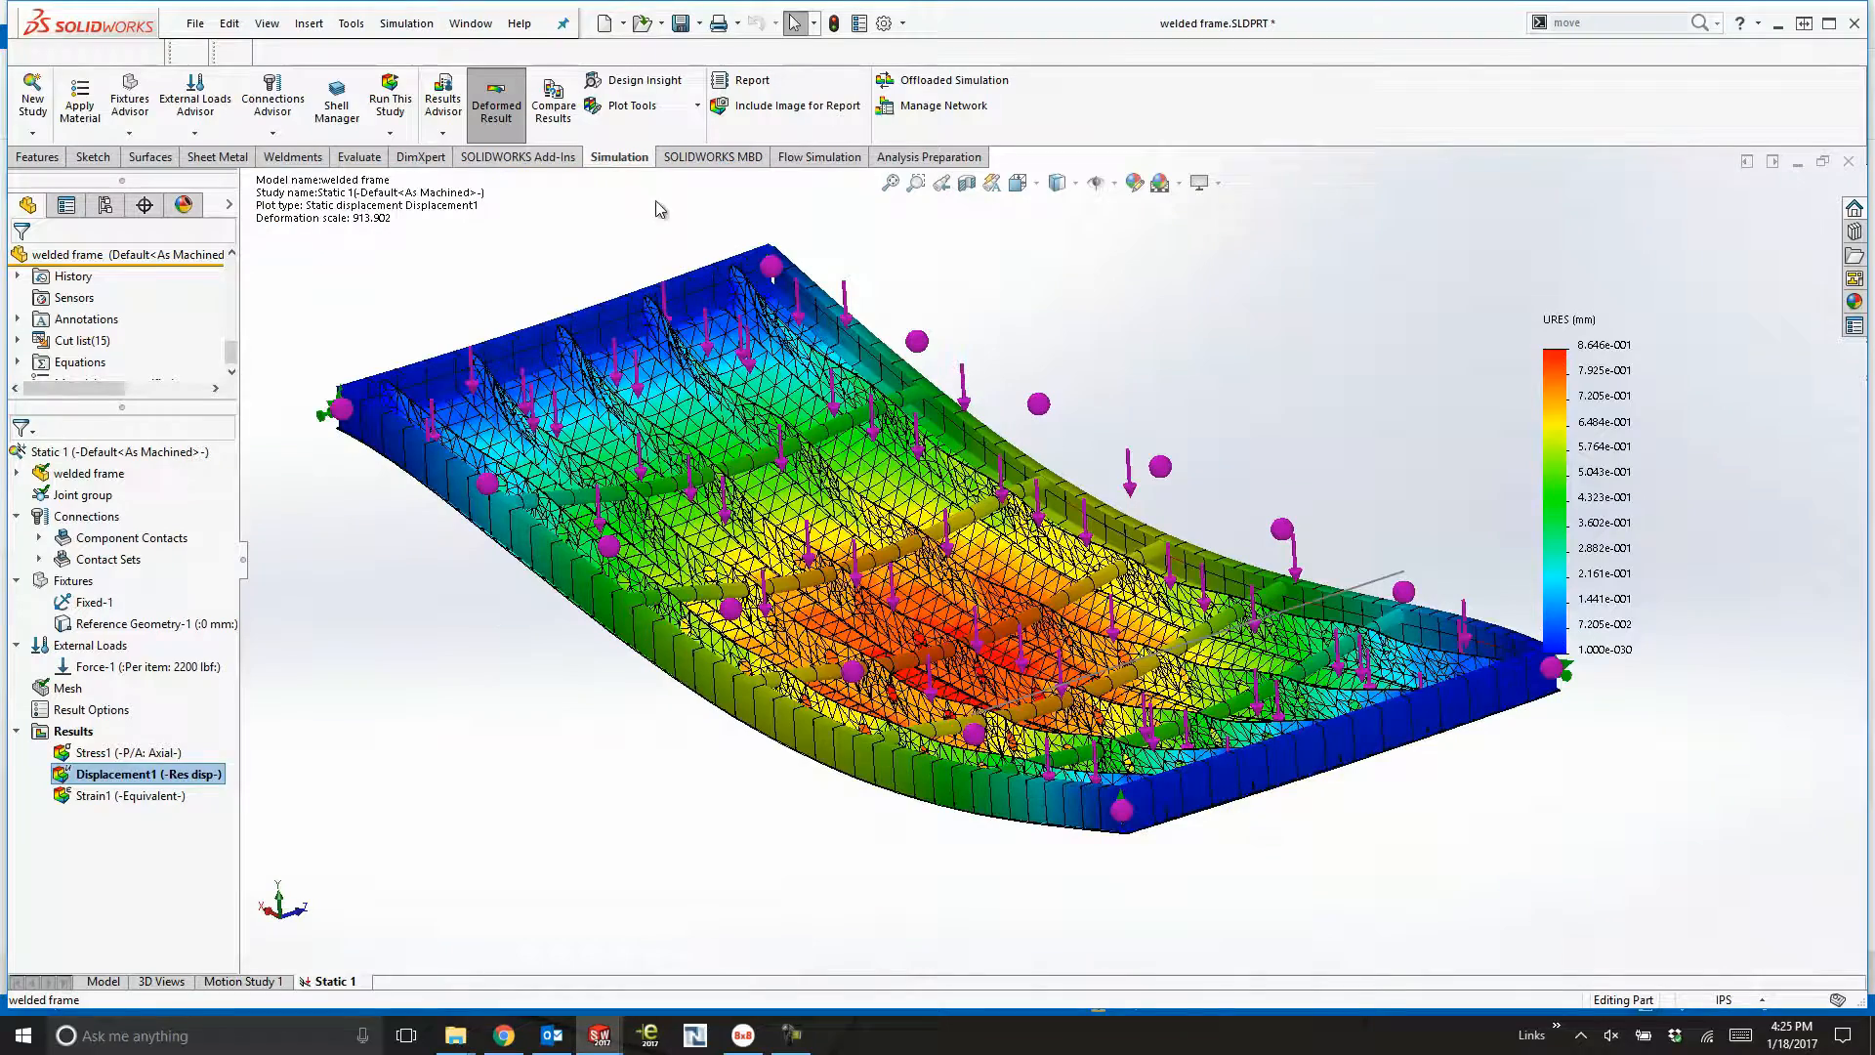
# Save the part and create a new static study named Static 2.
pyautogui.click(681, 23)
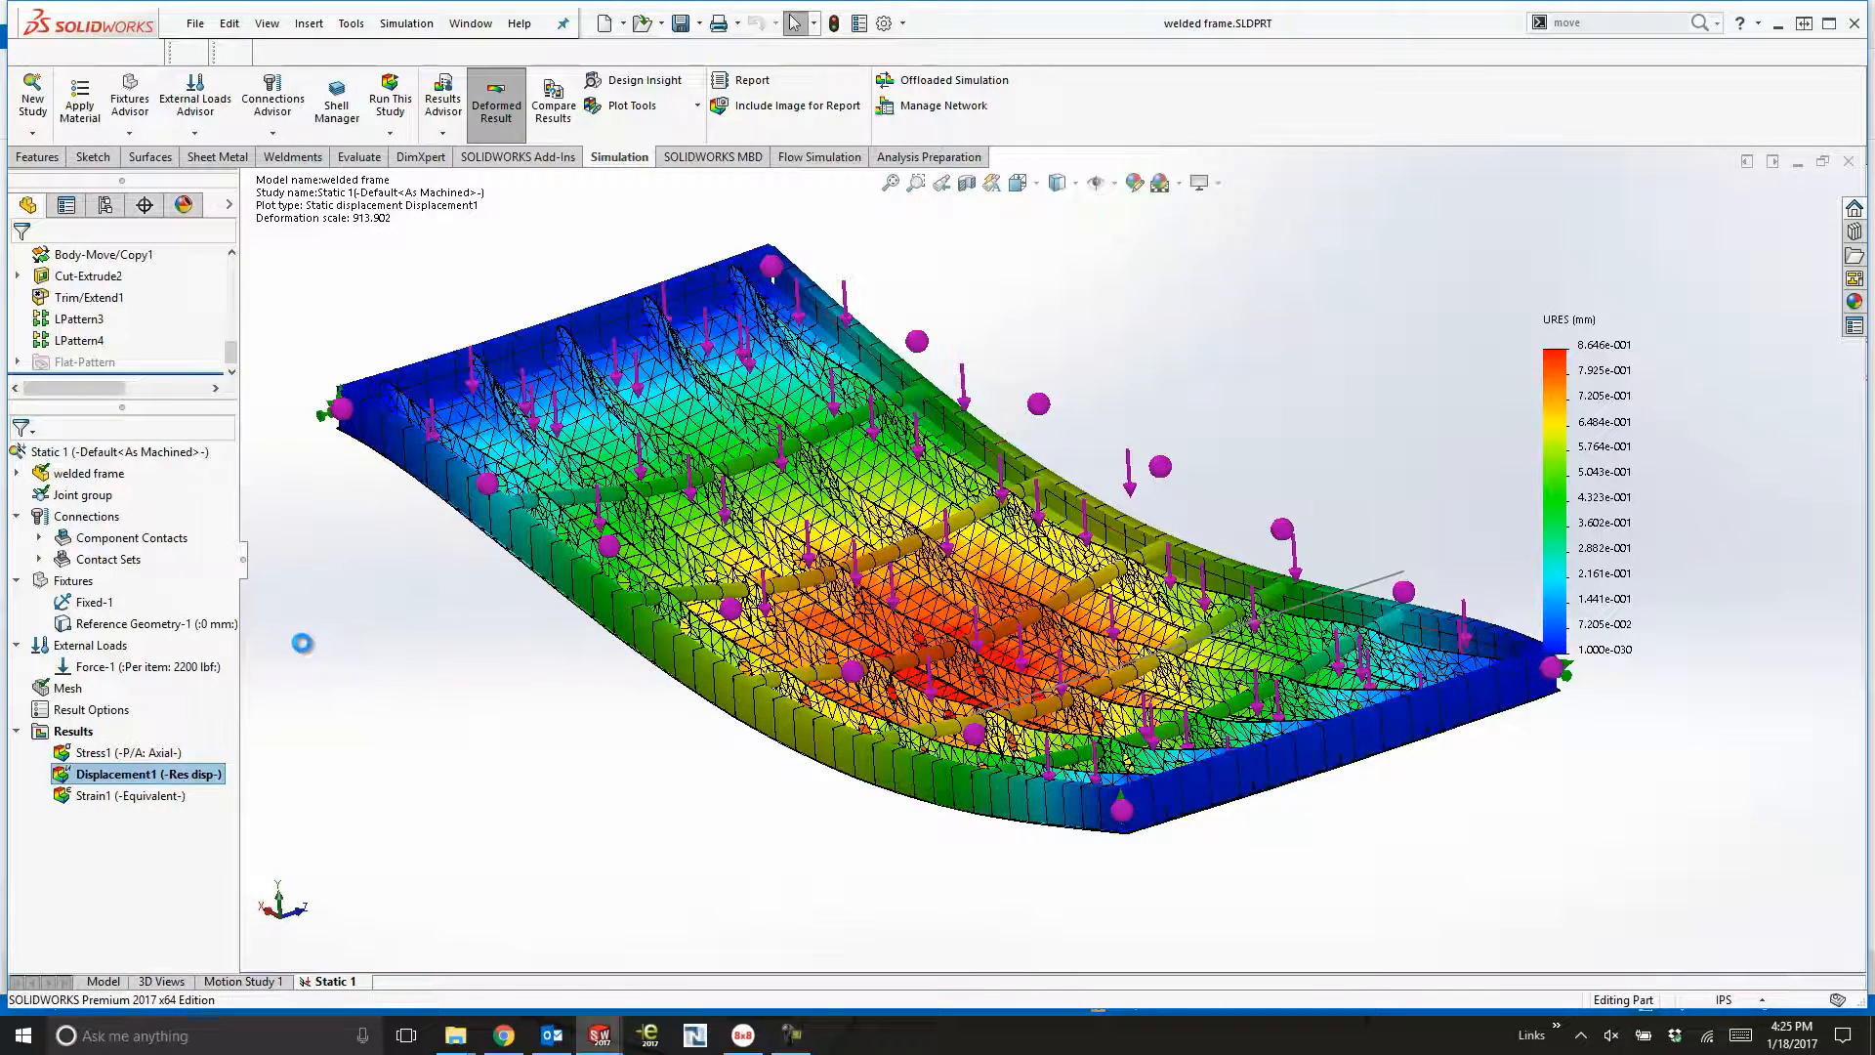
pyautogui.click(33, 110)
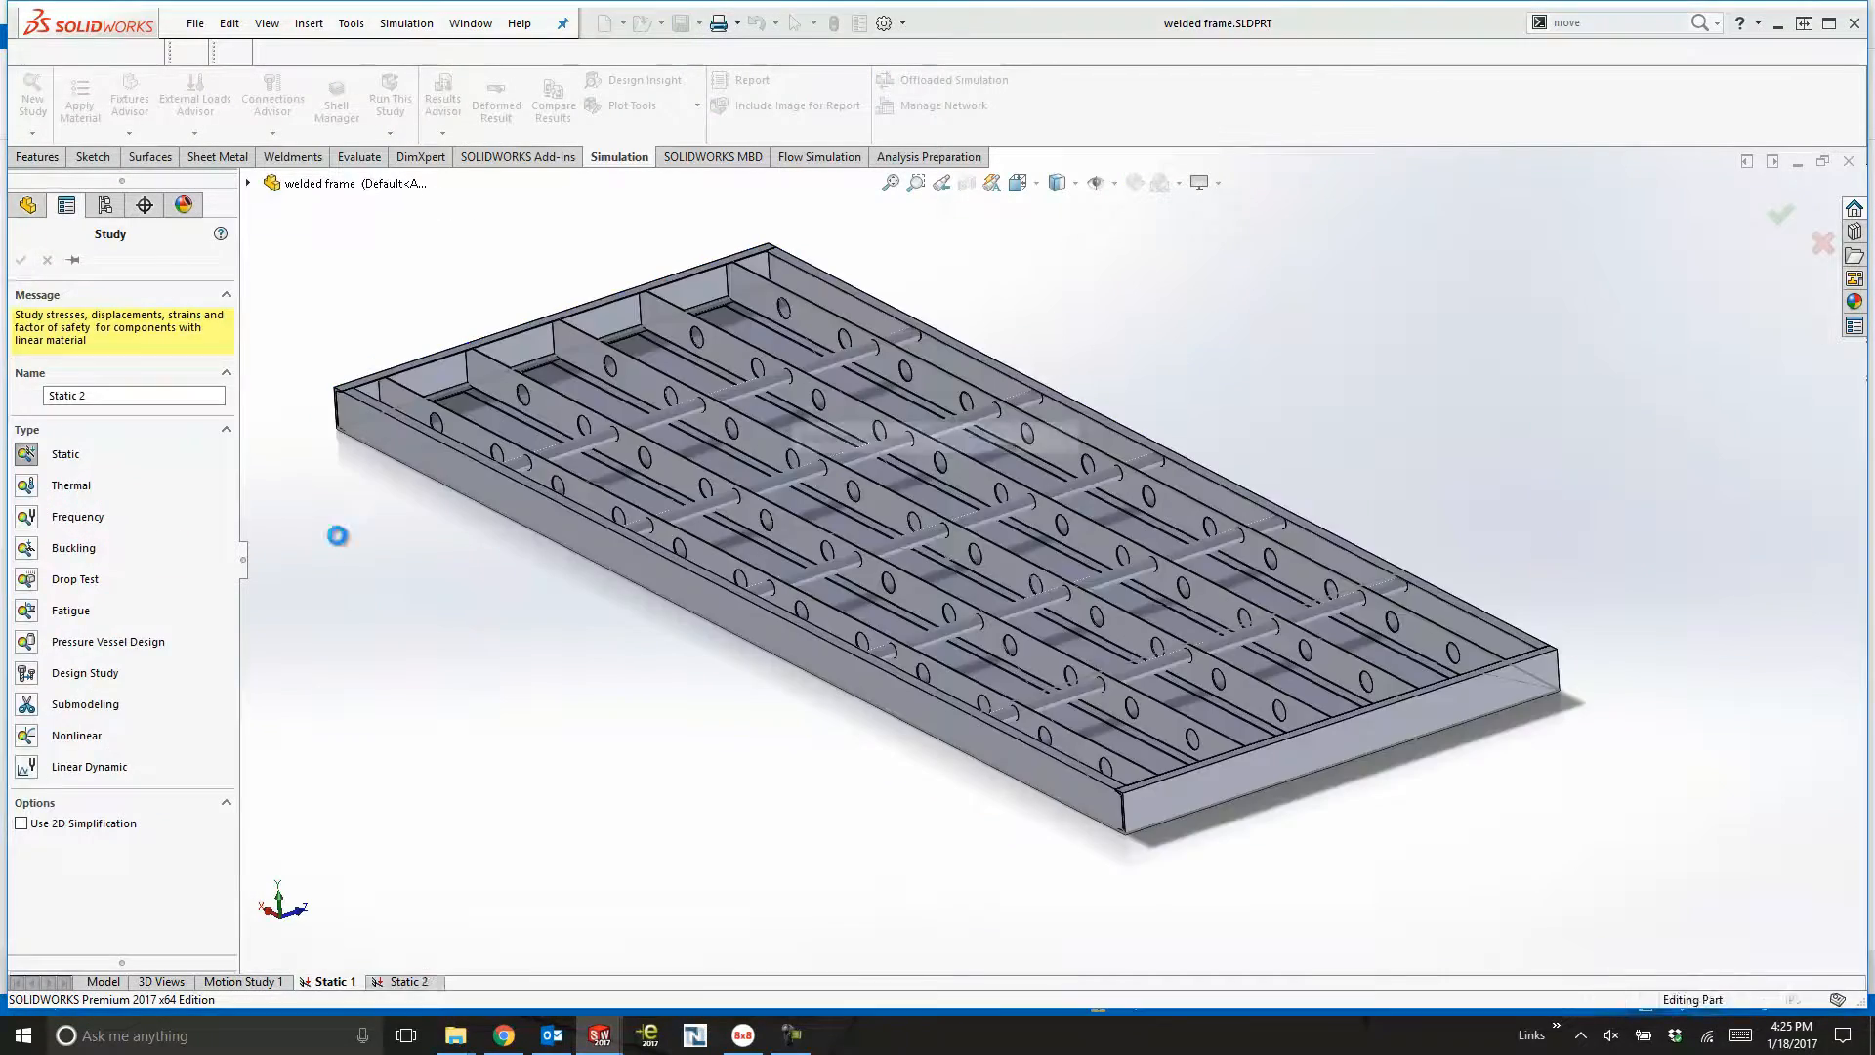
# Treat the six sheet metal bodies listed under the welded frame as solids in Static 2.
pyautogui.rightClick(57, 484)
pyautogui.click(22, 481)
pyautogui.click(98, 502)
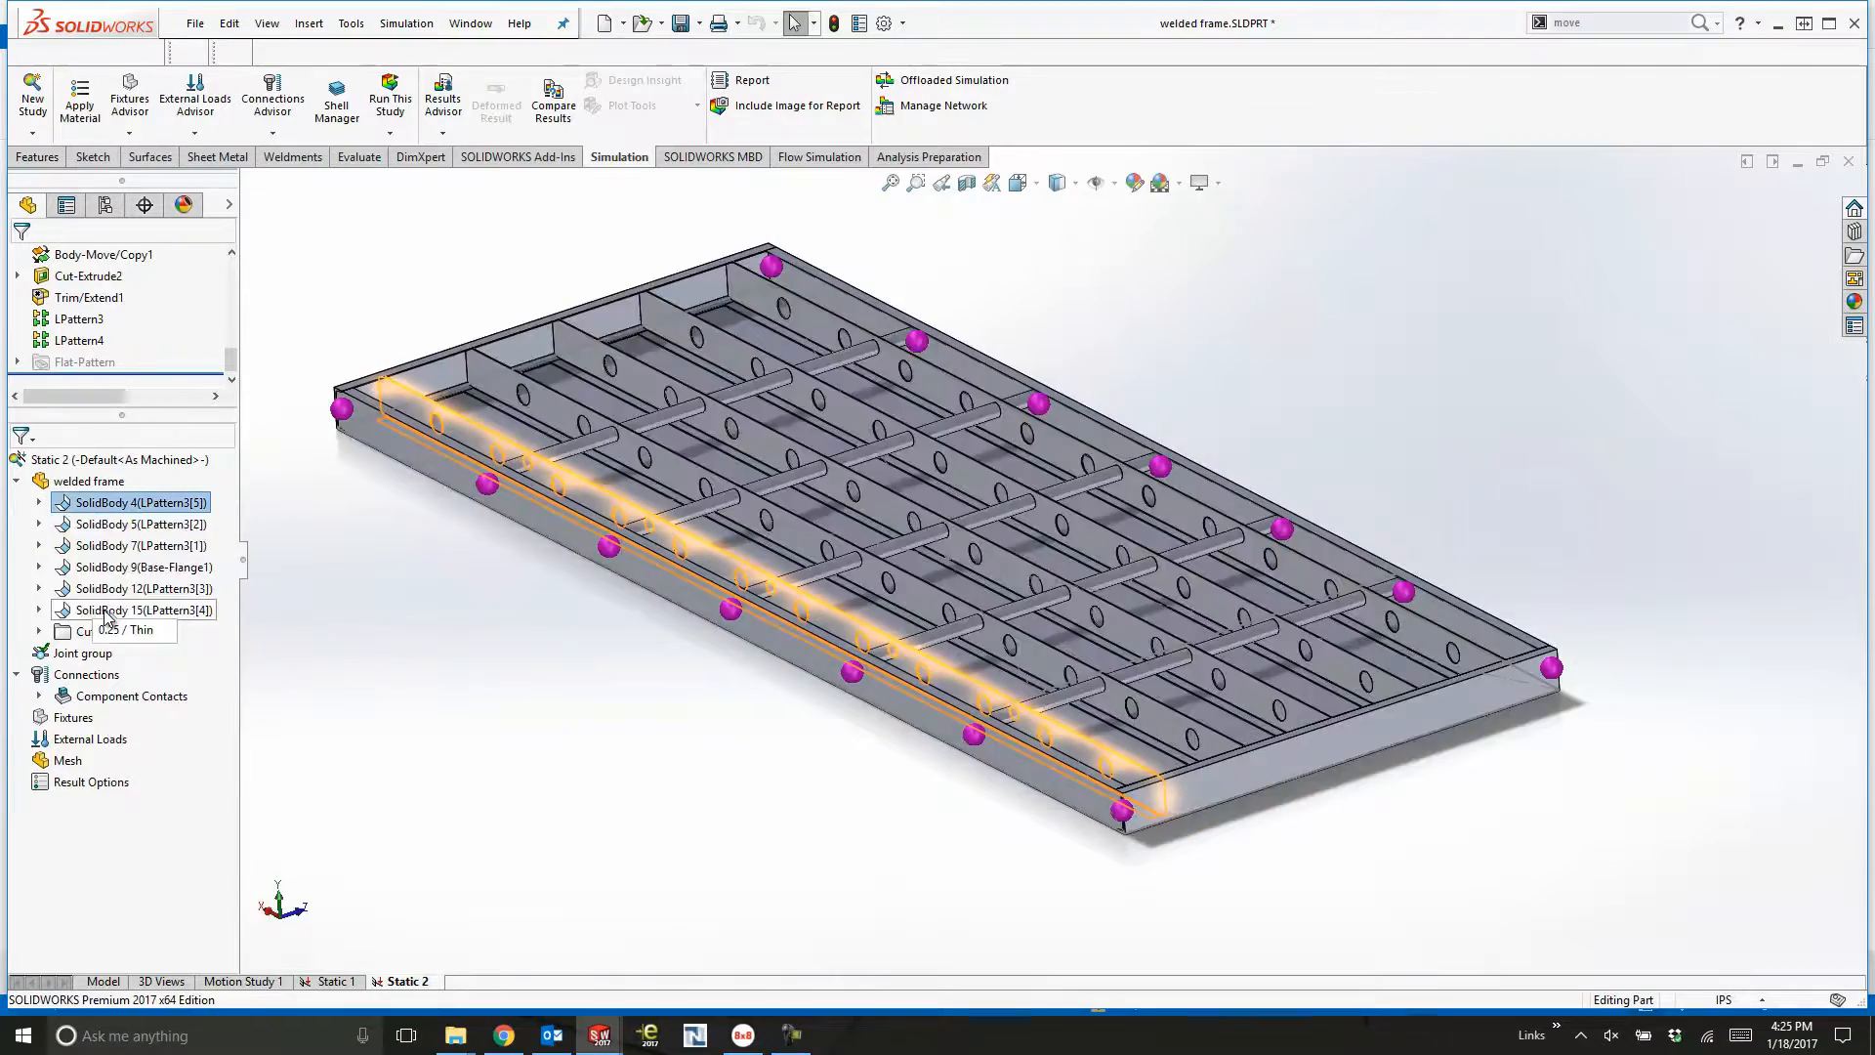
pyautogui.keyDown('shift'); pyautogui.click(104, 613); pyautogui.keyUp('shift')
pyautogui.rightClick(103, 612)
pyautogui.click(222, 783)
# Remove the cut list folder from the Static 2 study and treat all bodies of the welded frame as solids.
pyautogui.click(39, 631)
pyautogui.rightClick(64, 631)
pyautogui.click(112, 707)
pyautogui.click(924, 560)
pyautogui.click(137, 502)
pyautogui.keyDown('shift'); pyautogui.click(137, 803); pyautogui.keyUp('shift')
pyautogui.rightClick(103, 533)
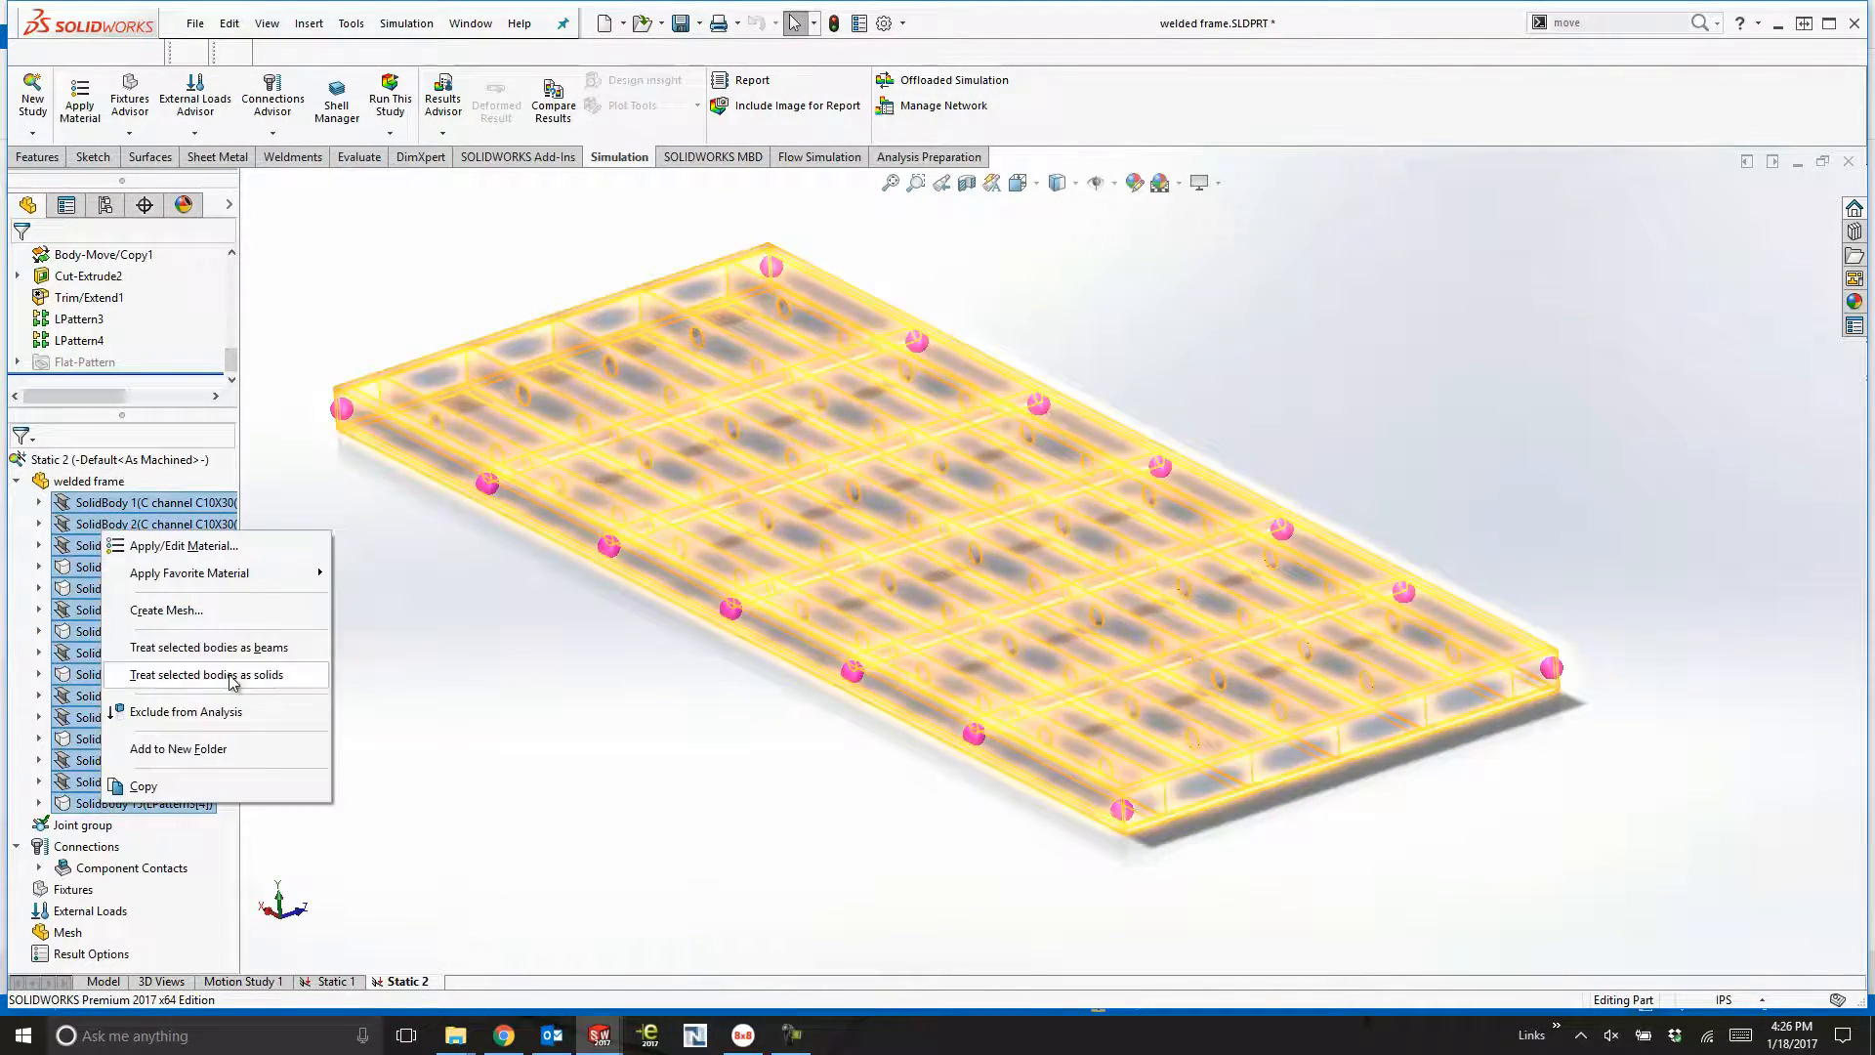
pyautogui.click(233, 676)
# Apply a fixed geometry fixture to one face at each of the frame's four corners in Static 2.
pyautogui.rightClick(73, 867)
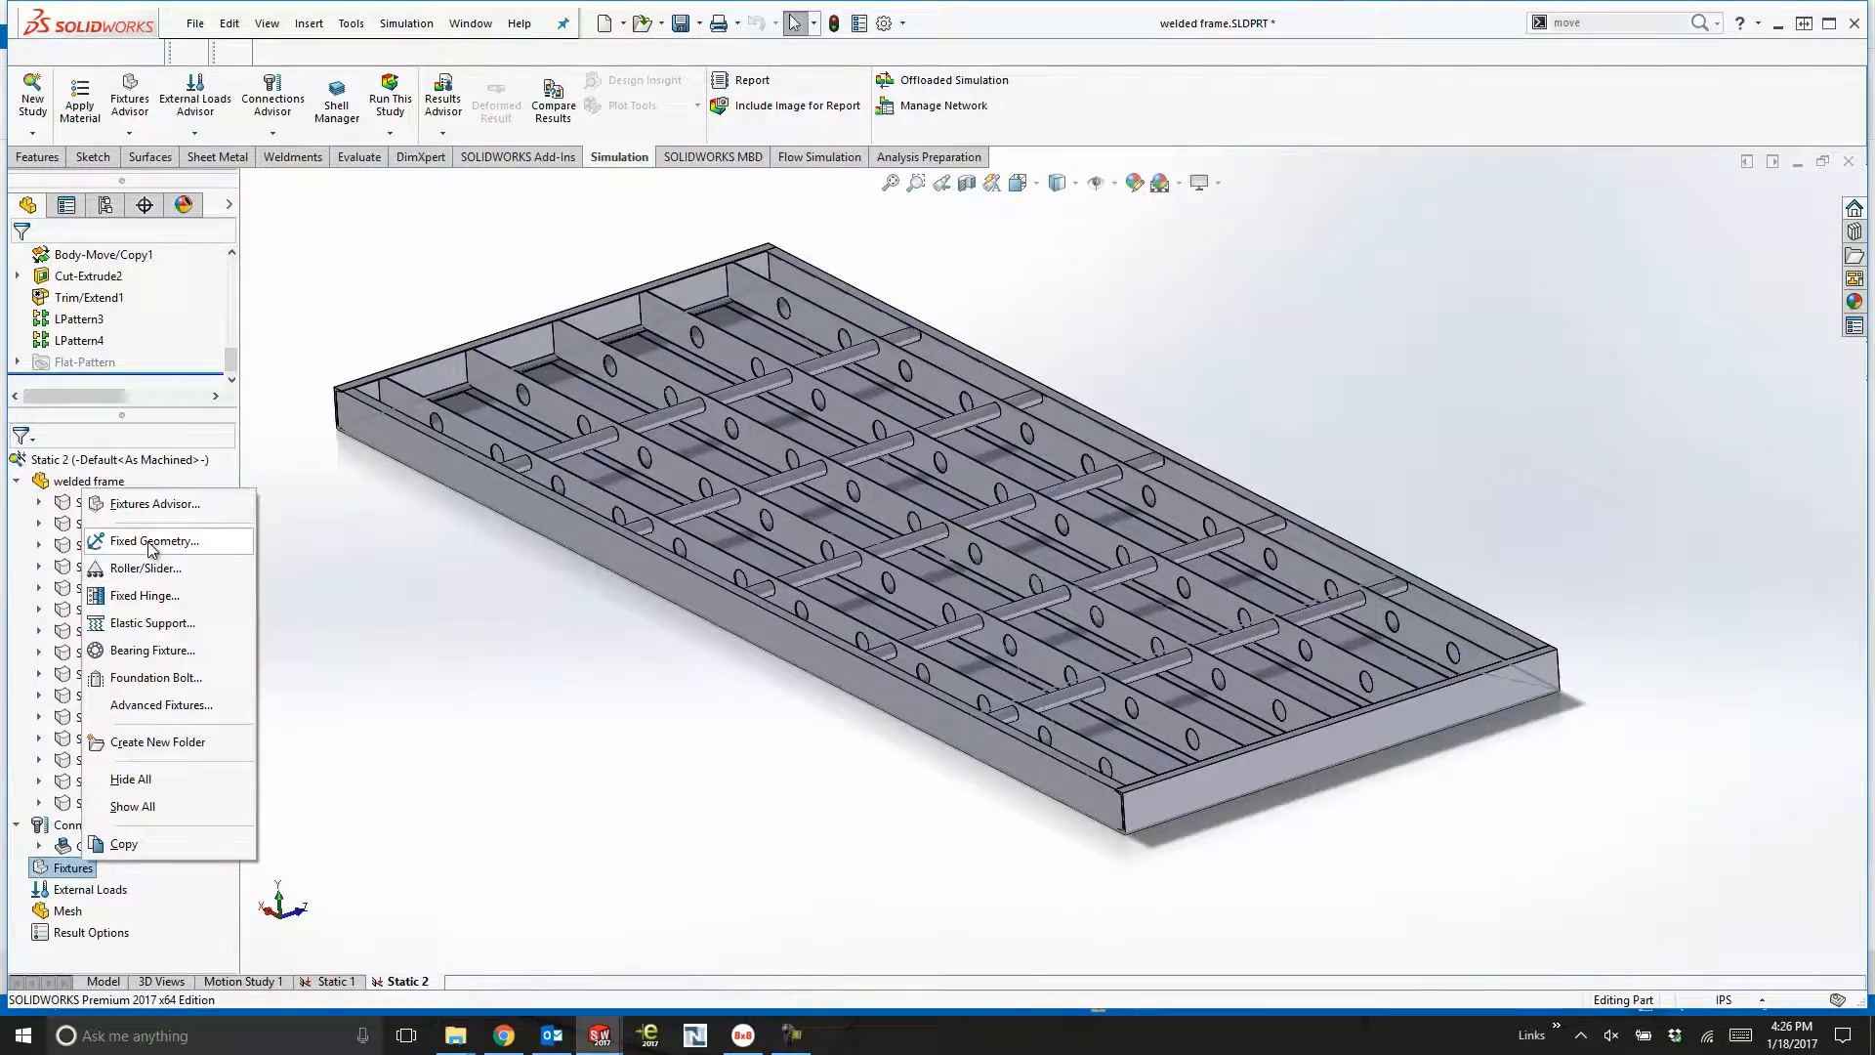
pyautogui.click(149, 542)
pyautogui.scroll(-8, 1157, 816)
pyautogui.click(954, 619)
pyautogui.scroll(6, 1050, 559)
pyautogui.moveTo(1394, 520); pyautogui.dragTo(1406, 441, button='middle')
pyautogui.scroll(-4, 1595, 410)
pyautogui.press('g')
pyautogui.click(1352, 416)
pyautogui.scroll(6, 1352, 416)
pyautogui.scroll(-3, 1666, 276)
pyautogui.press('g')
pyautogui.click(1672, 194)
pyautogui.moveTo(879, 508); pyautogui.dragTo(1299, 527, button='middle')
pyautogui.scroll(-3, 385, 508)
pyautogui.press('g')
pyautogui.click(384, 450)
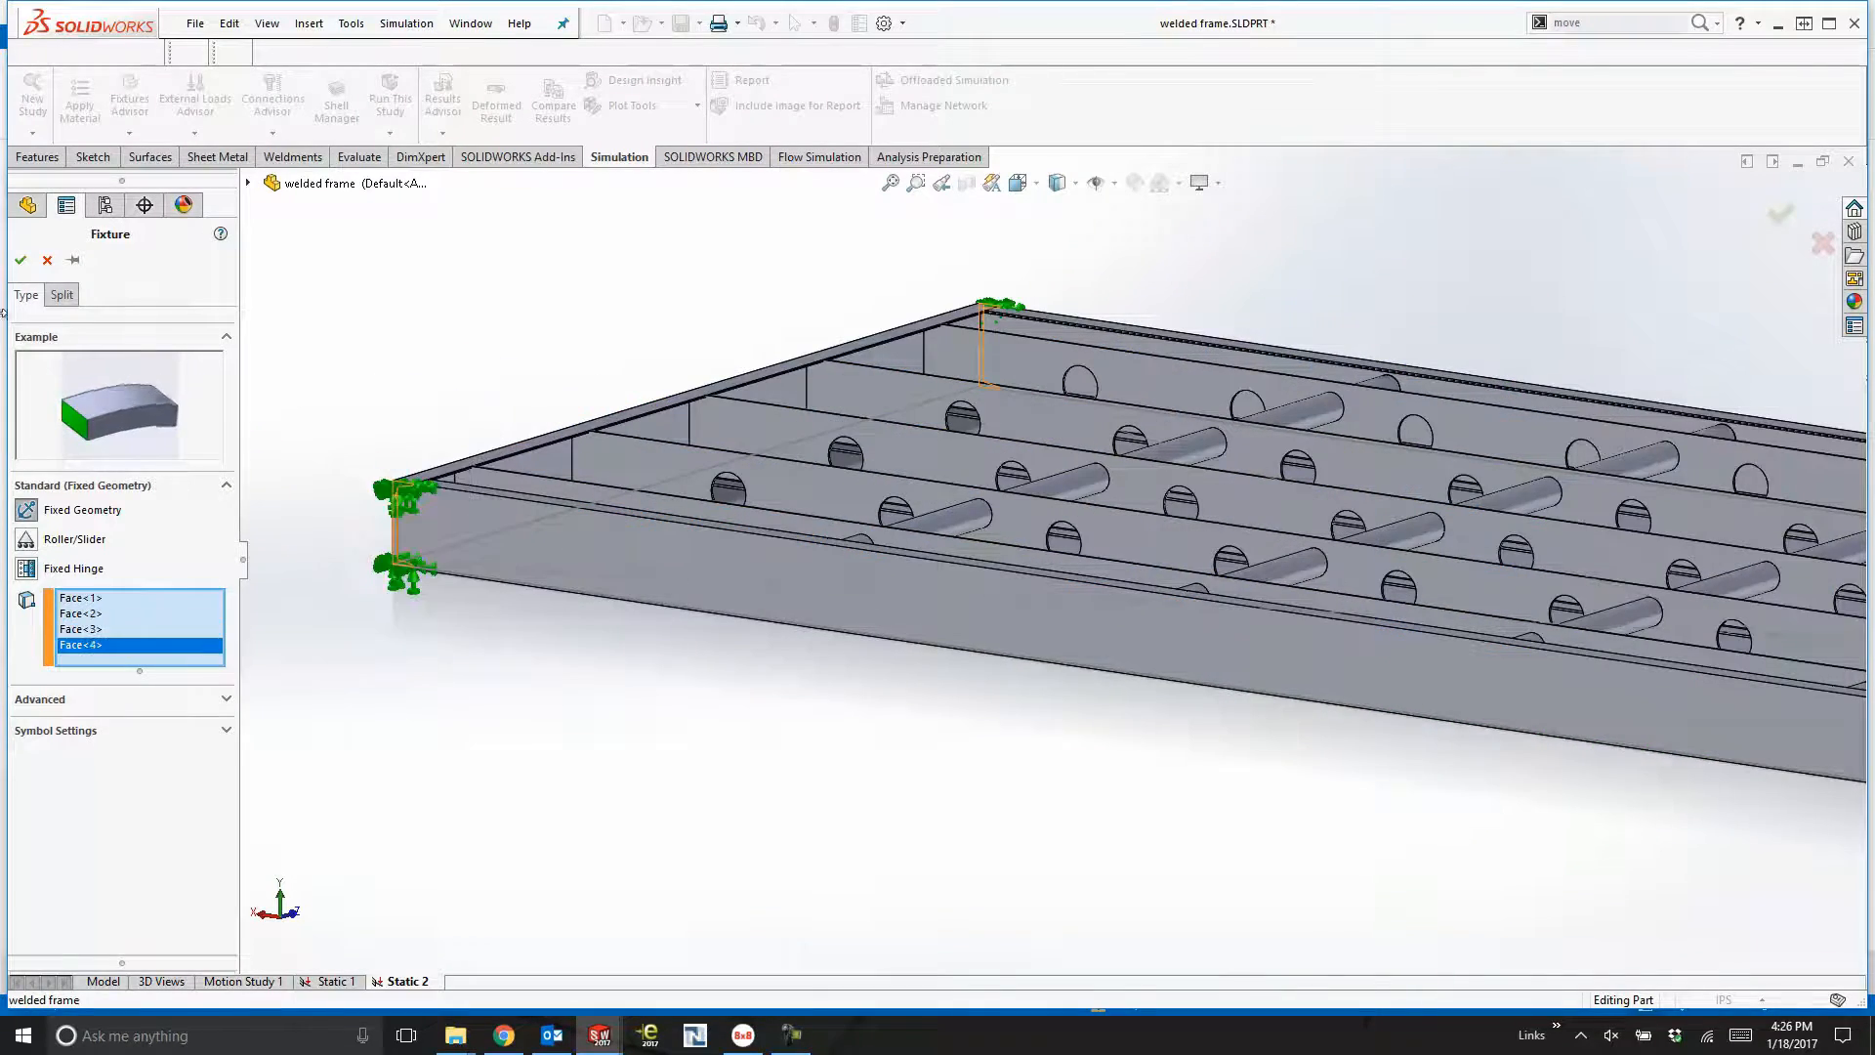
pyautogui.click(20, 260)
# Apply the favorite material ASTM A36 Steel to all bodies of the welded frame in Static 2.
pyautogui.scroll(3, 1369, 762)
pyautogui.moveTo(1369, 762); pyautogui.dragTo(1260, 772, button='middle')
pyautogui.scroll(2, 1260, 771)
pyautogui.moveTo(1260, 684); pyautogui.dragTo(1220, 742, button='middle')
pyautogui.click(709, 359)
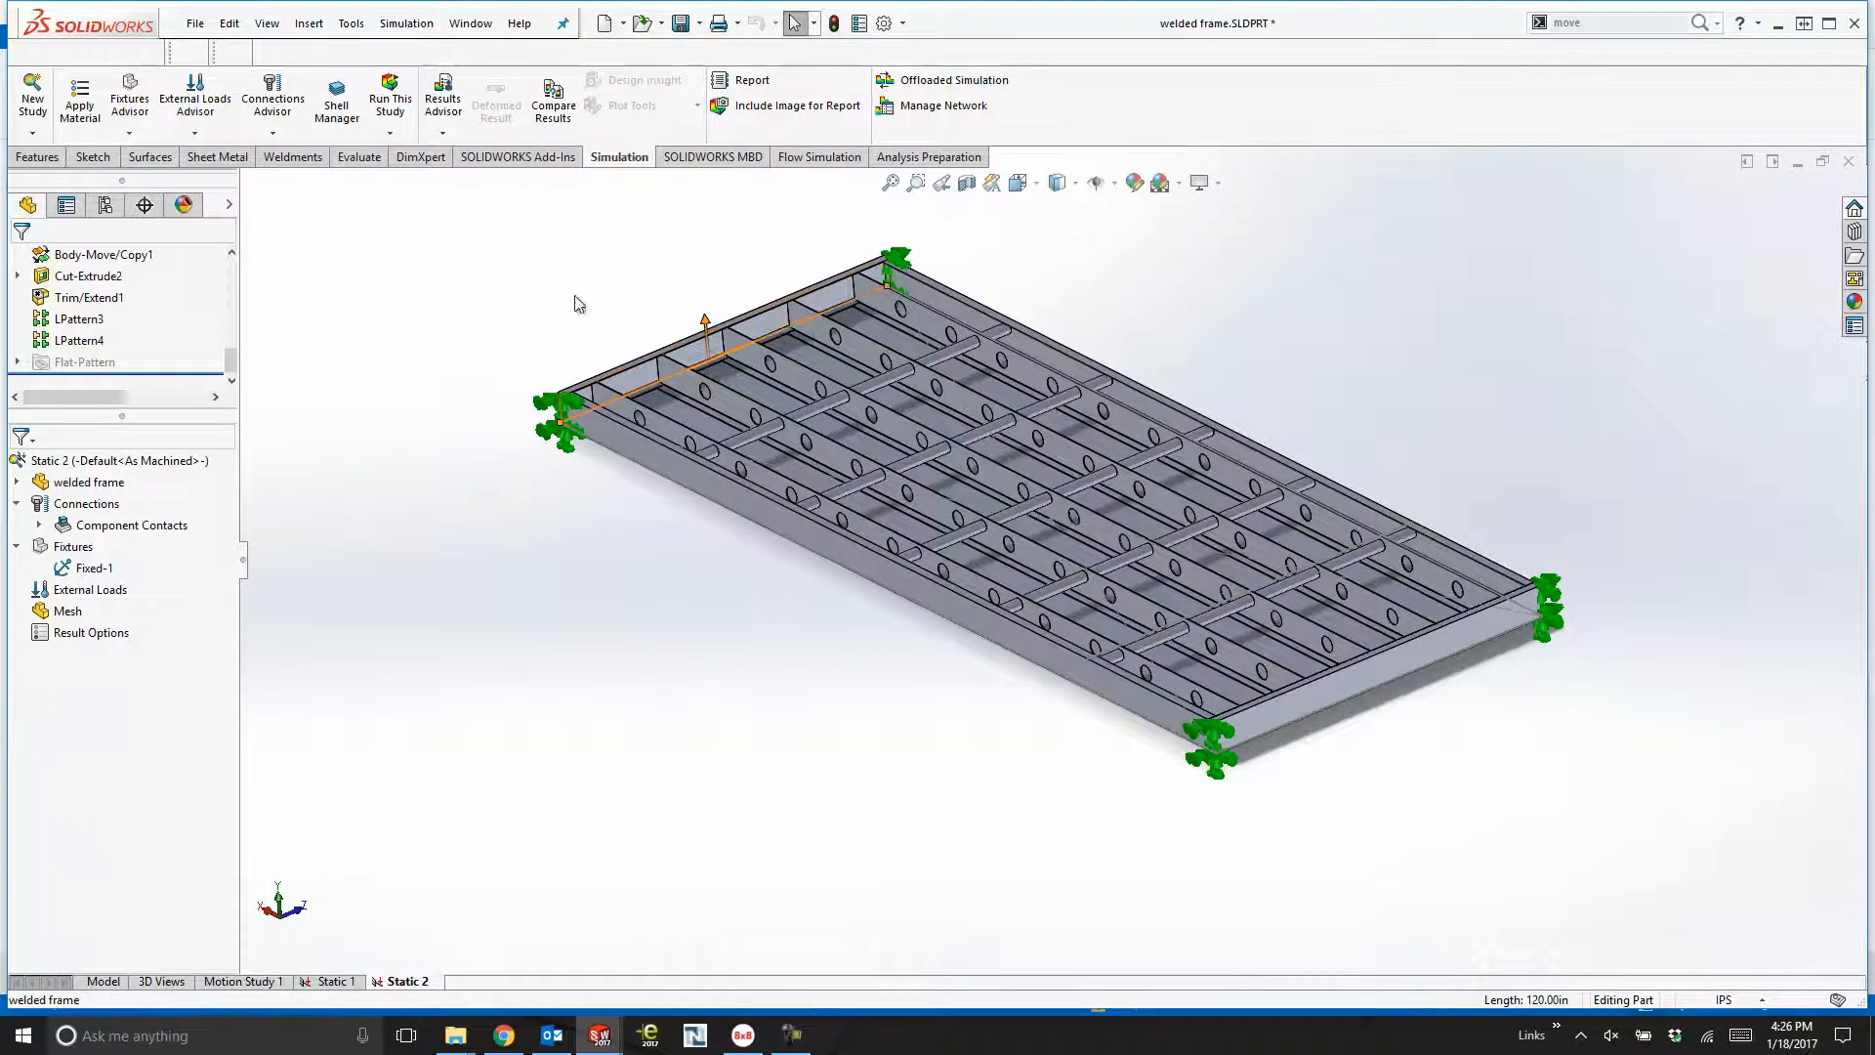
pyautogui.click(15, 481)
pyautogui.click(16, 481)
pyautogui.rightClick(88, 481)
pyautogui.moveTo(140, 531)
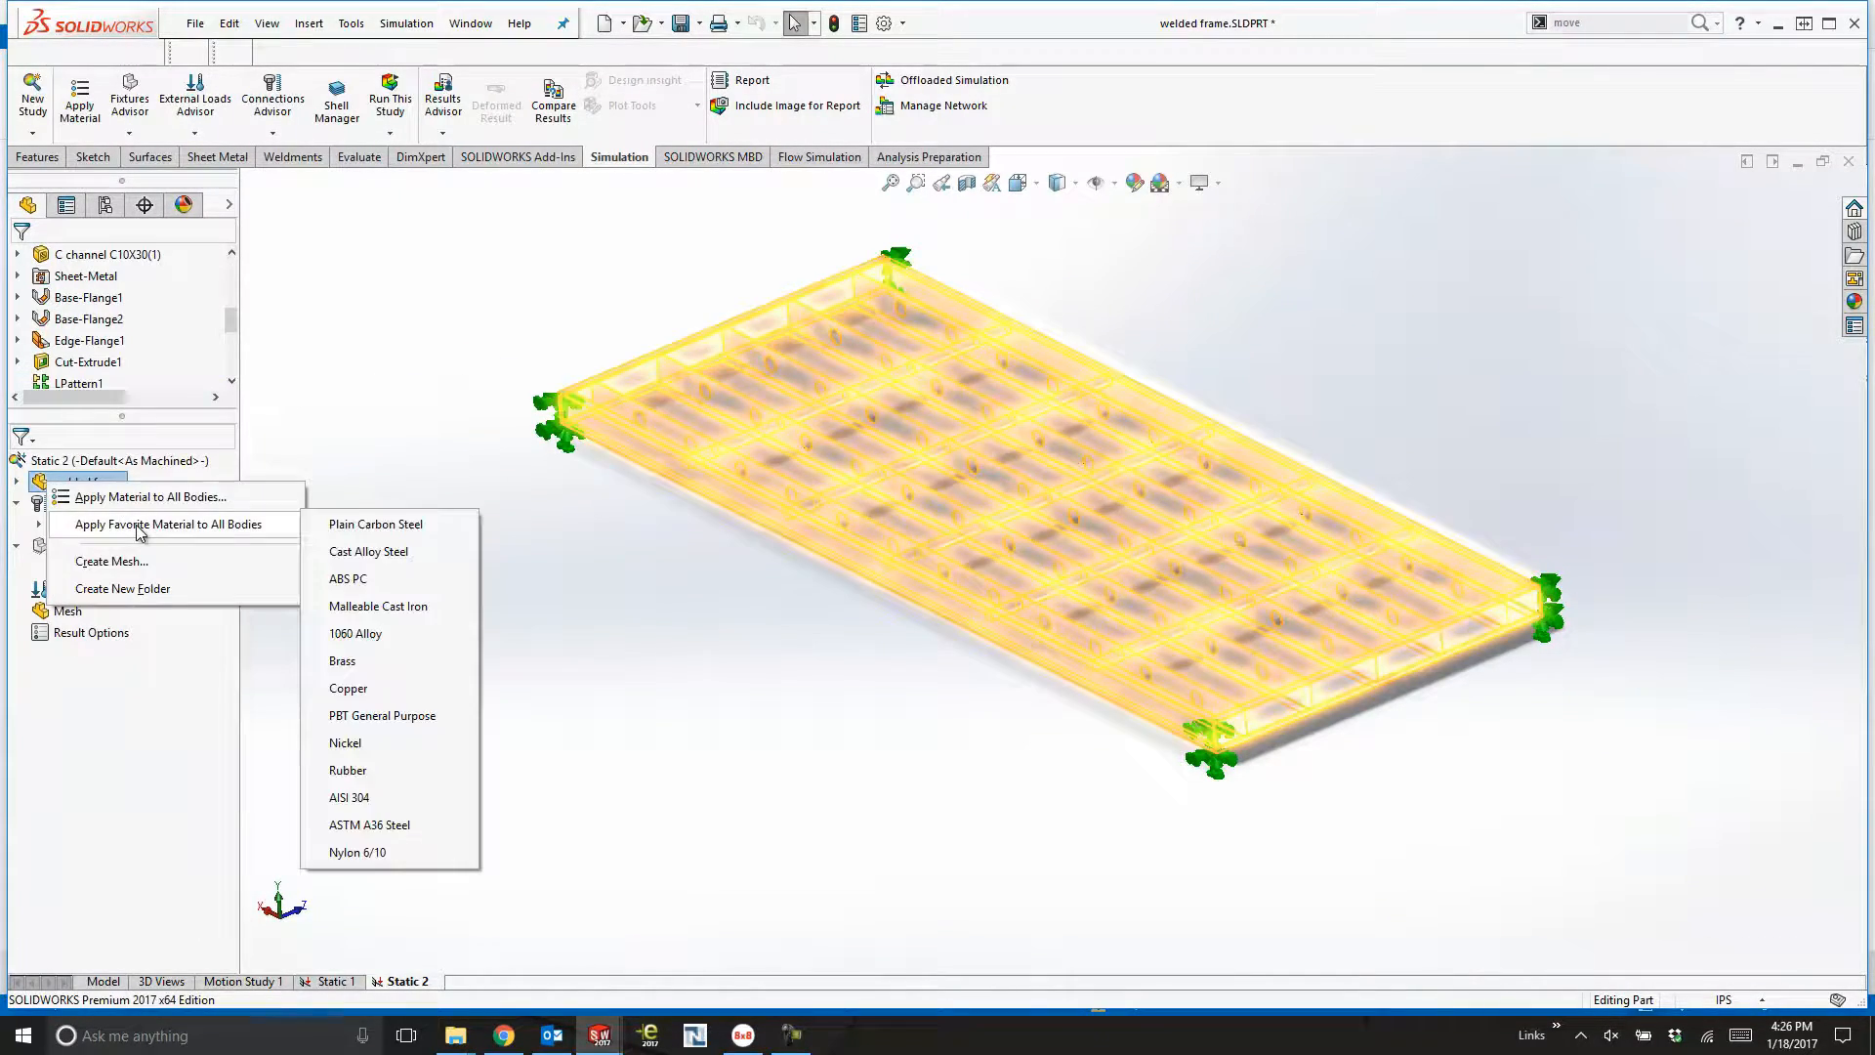
pyautogui.click(396, 823)
# Check the load used in Static 1 and apply a normal force of 2200 lbf per item to one horizontal face of the frame in Static 2.
pyautogui.rightClick(66, 611)
pyautogui.rightClick(83, 590)
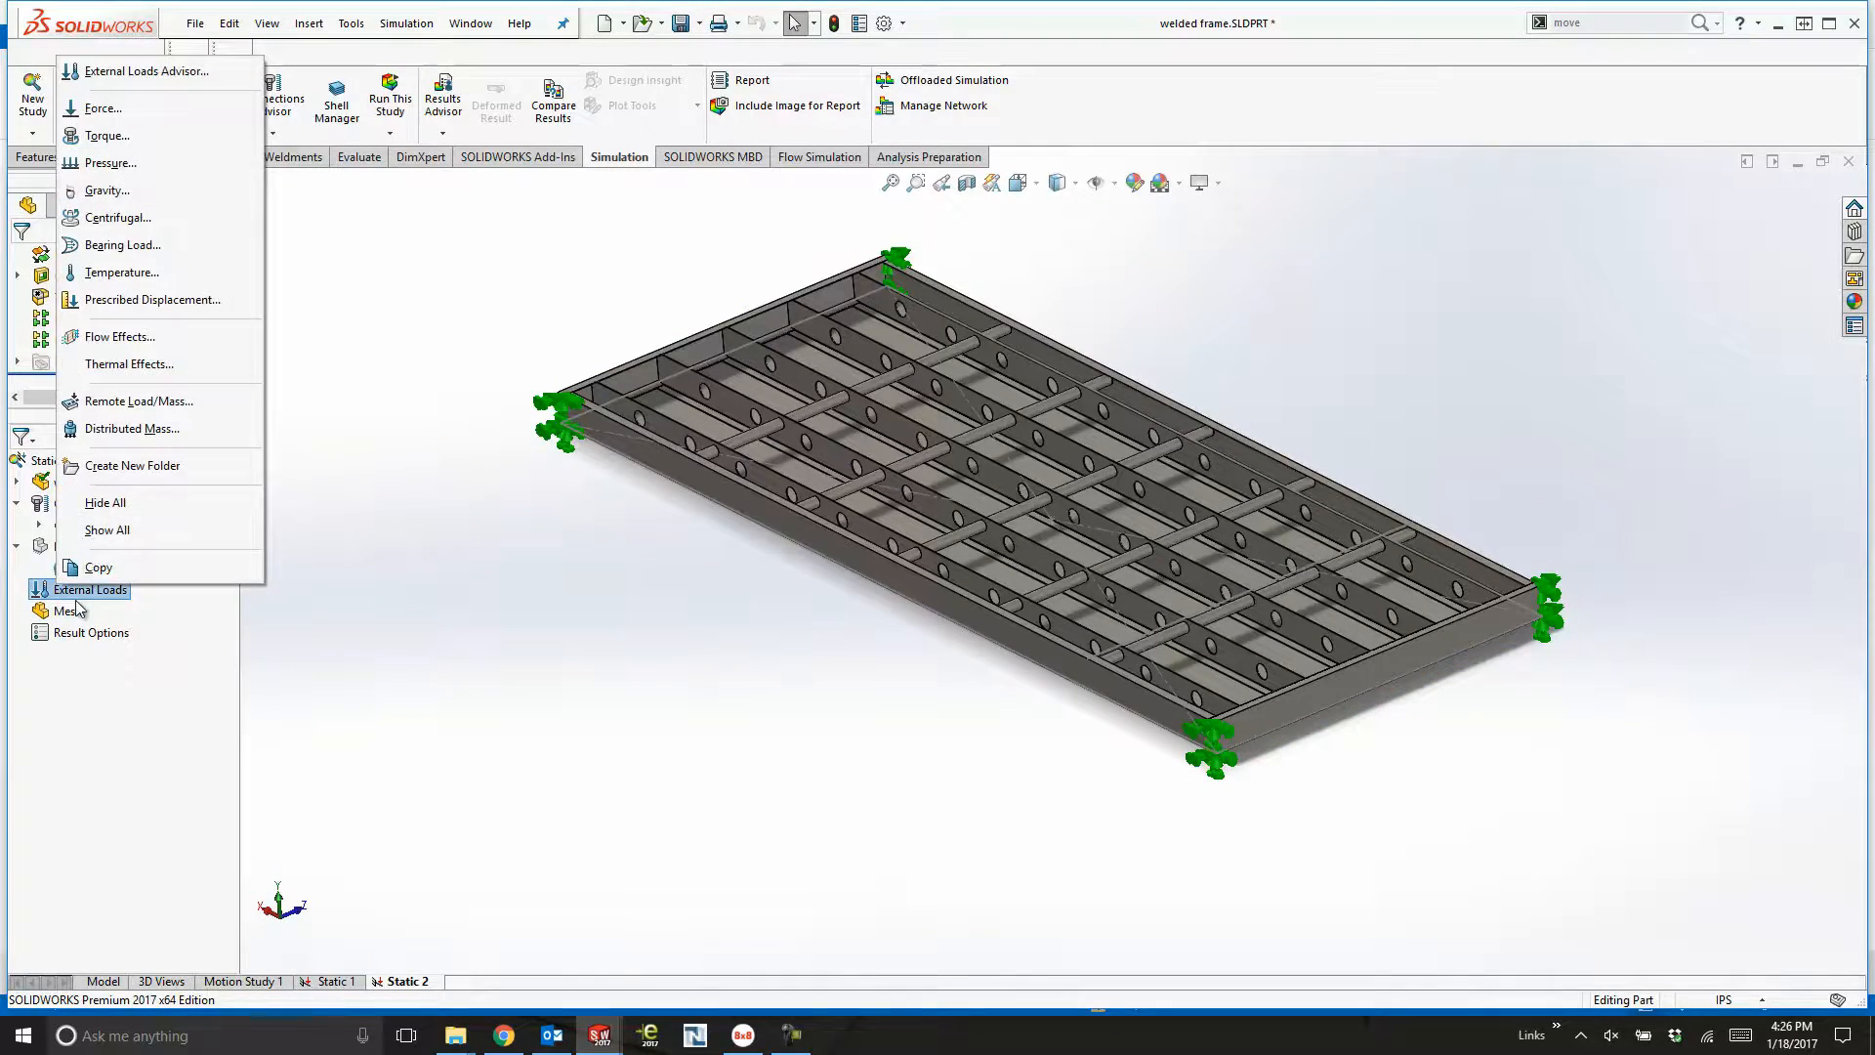
pyautogui.click(332, 980)
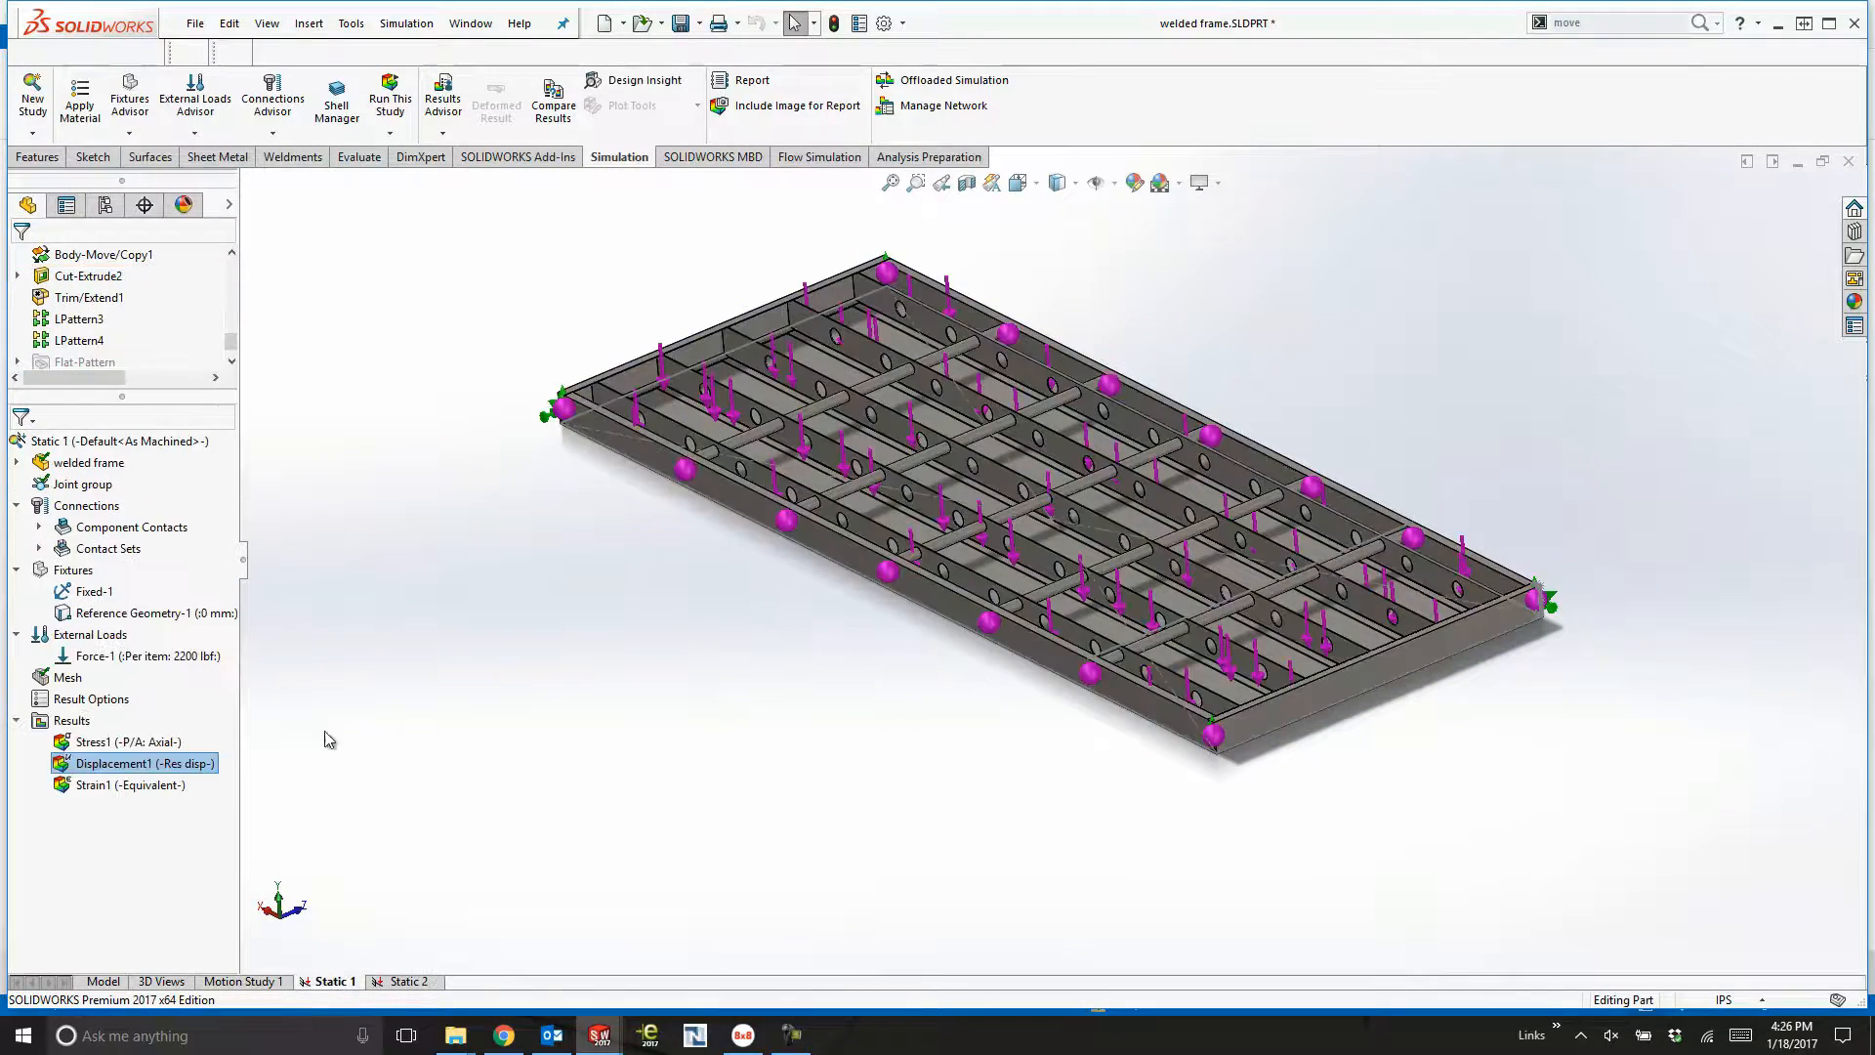
pyautogui.click(410, 981)
pyautogui.rightClick(83, 591)
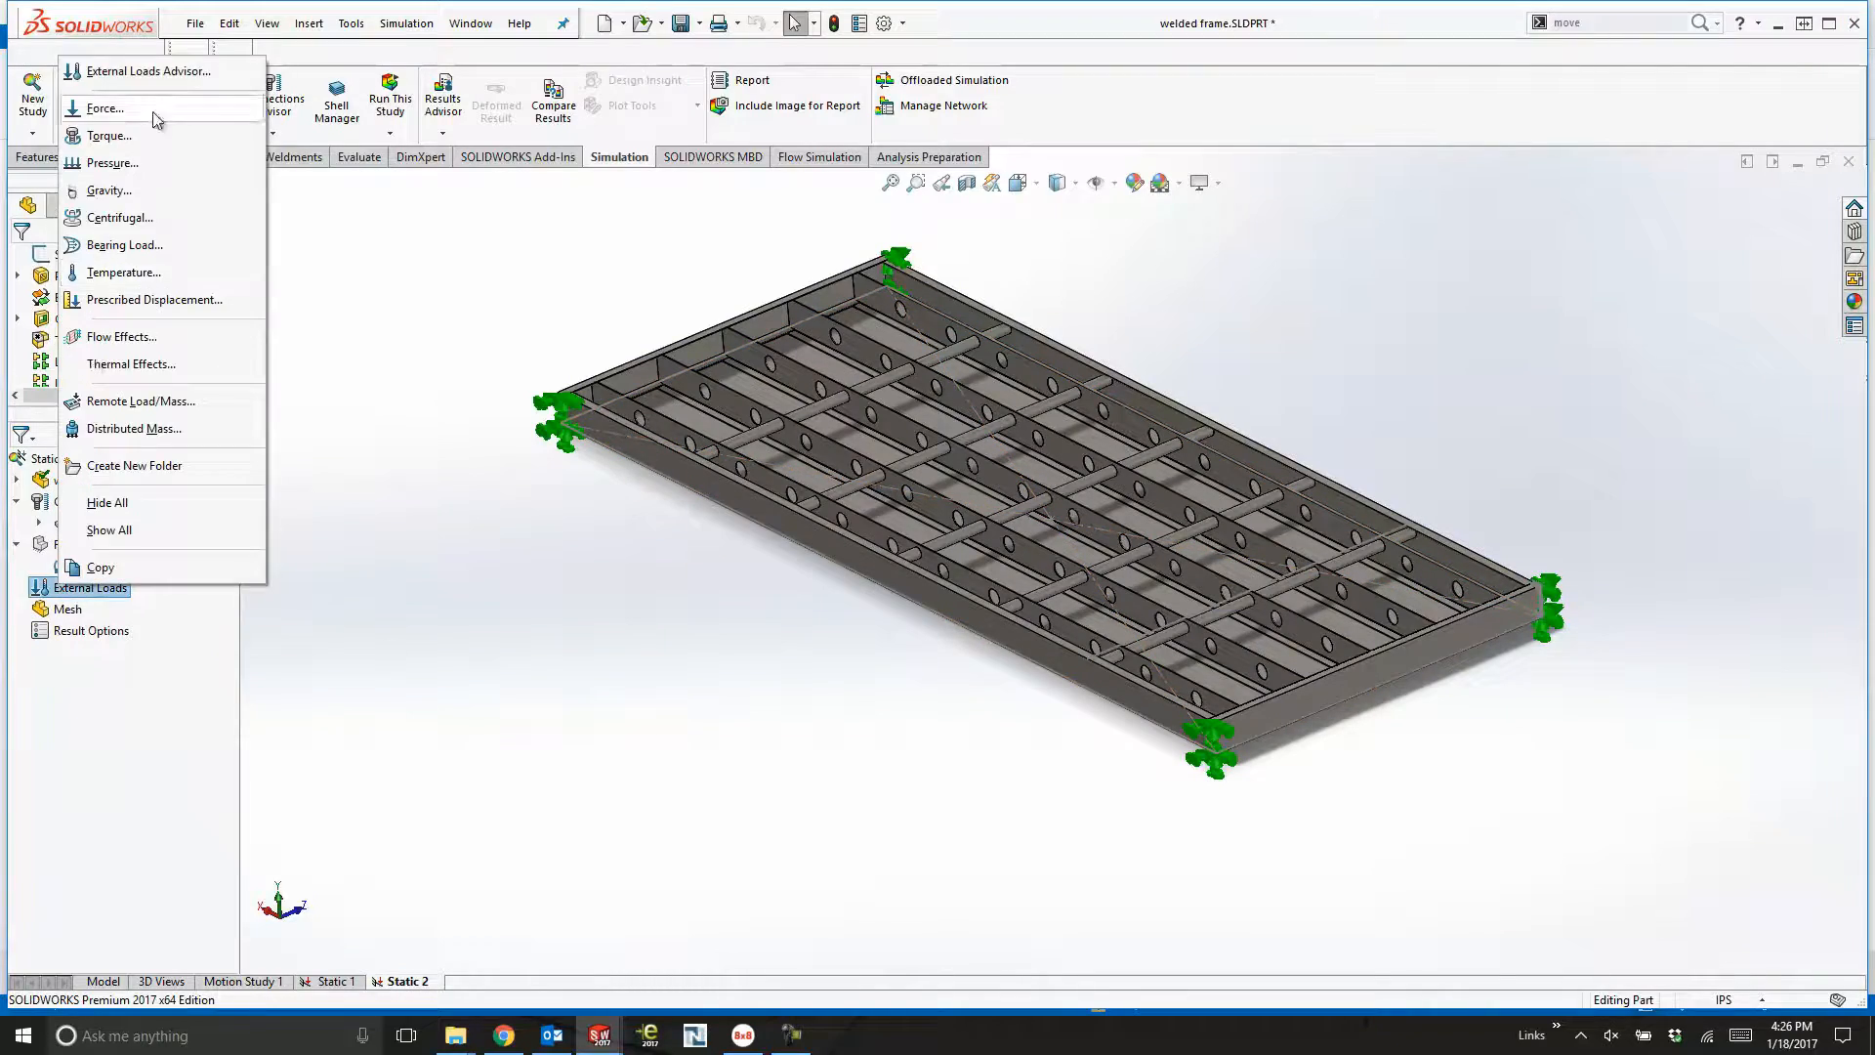
pyautogui.click(107, 93)
pyautogui.click(728, 442)
pyautogui.click(75, 590)
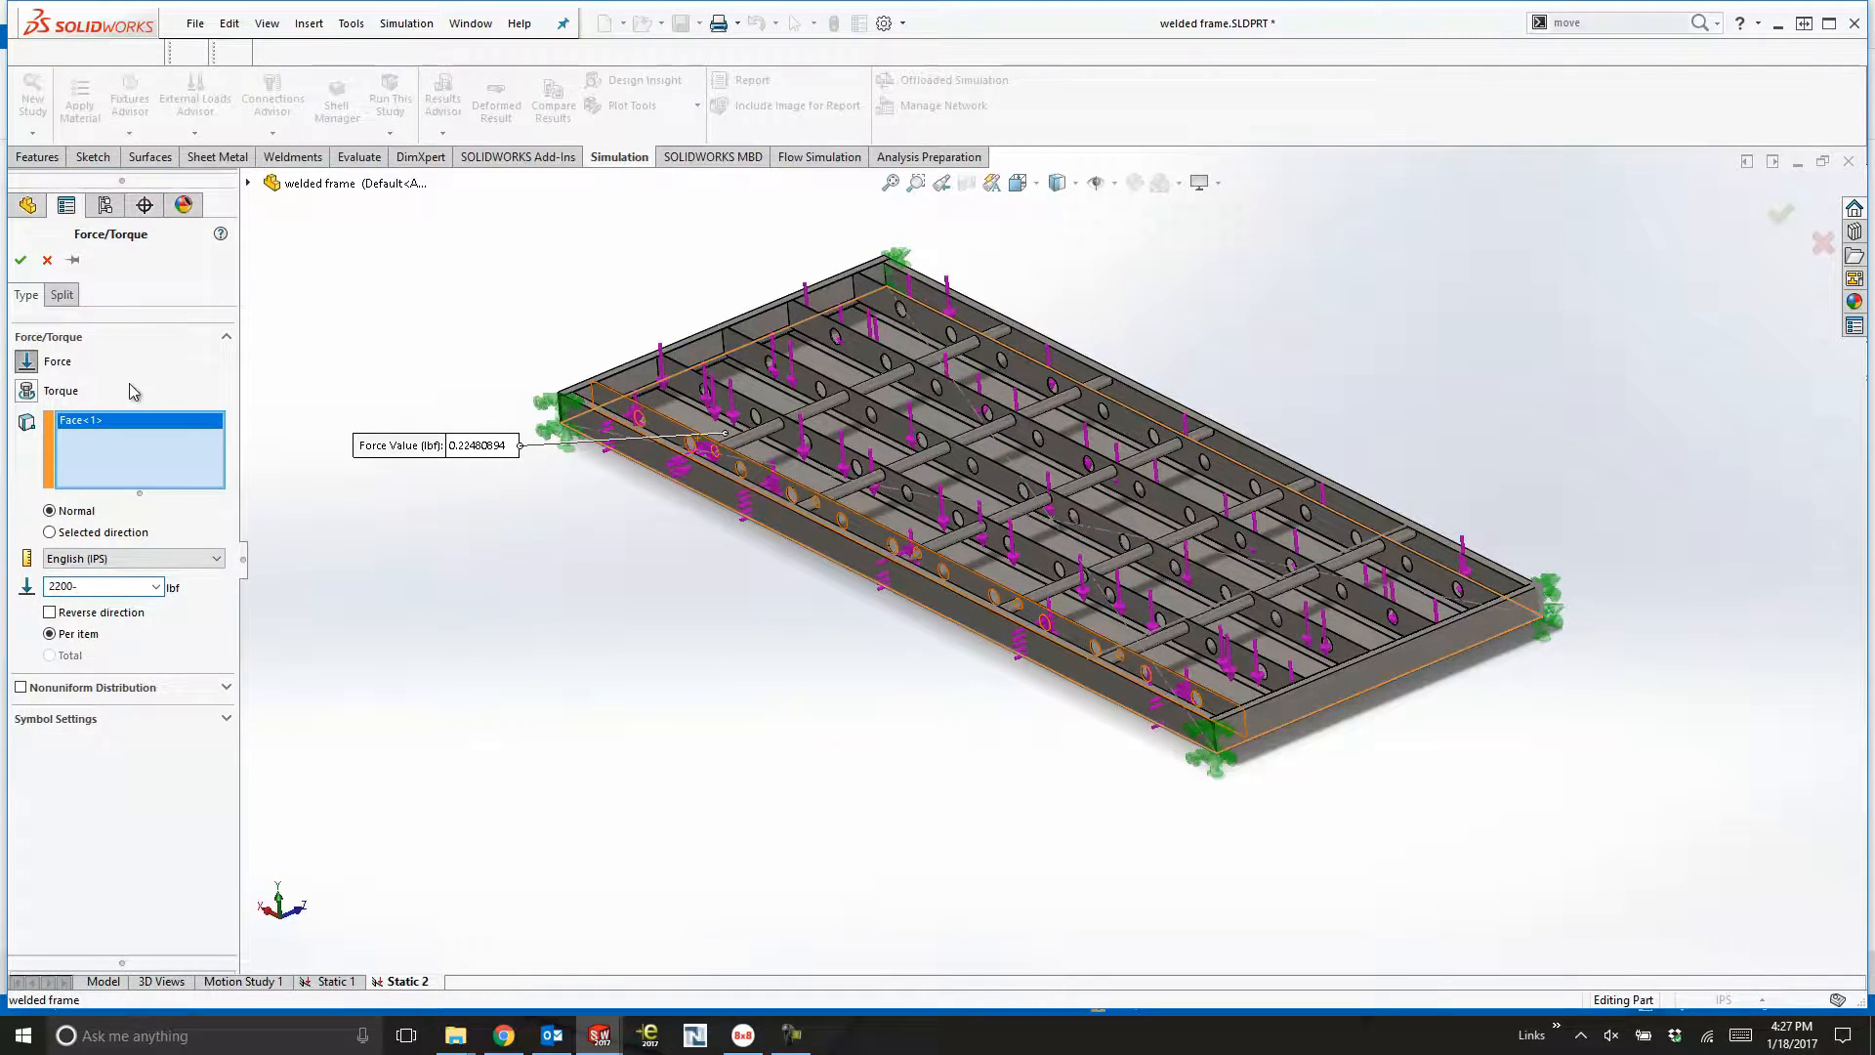
pyautogui.write('2200')
pyautogui.press('Return')
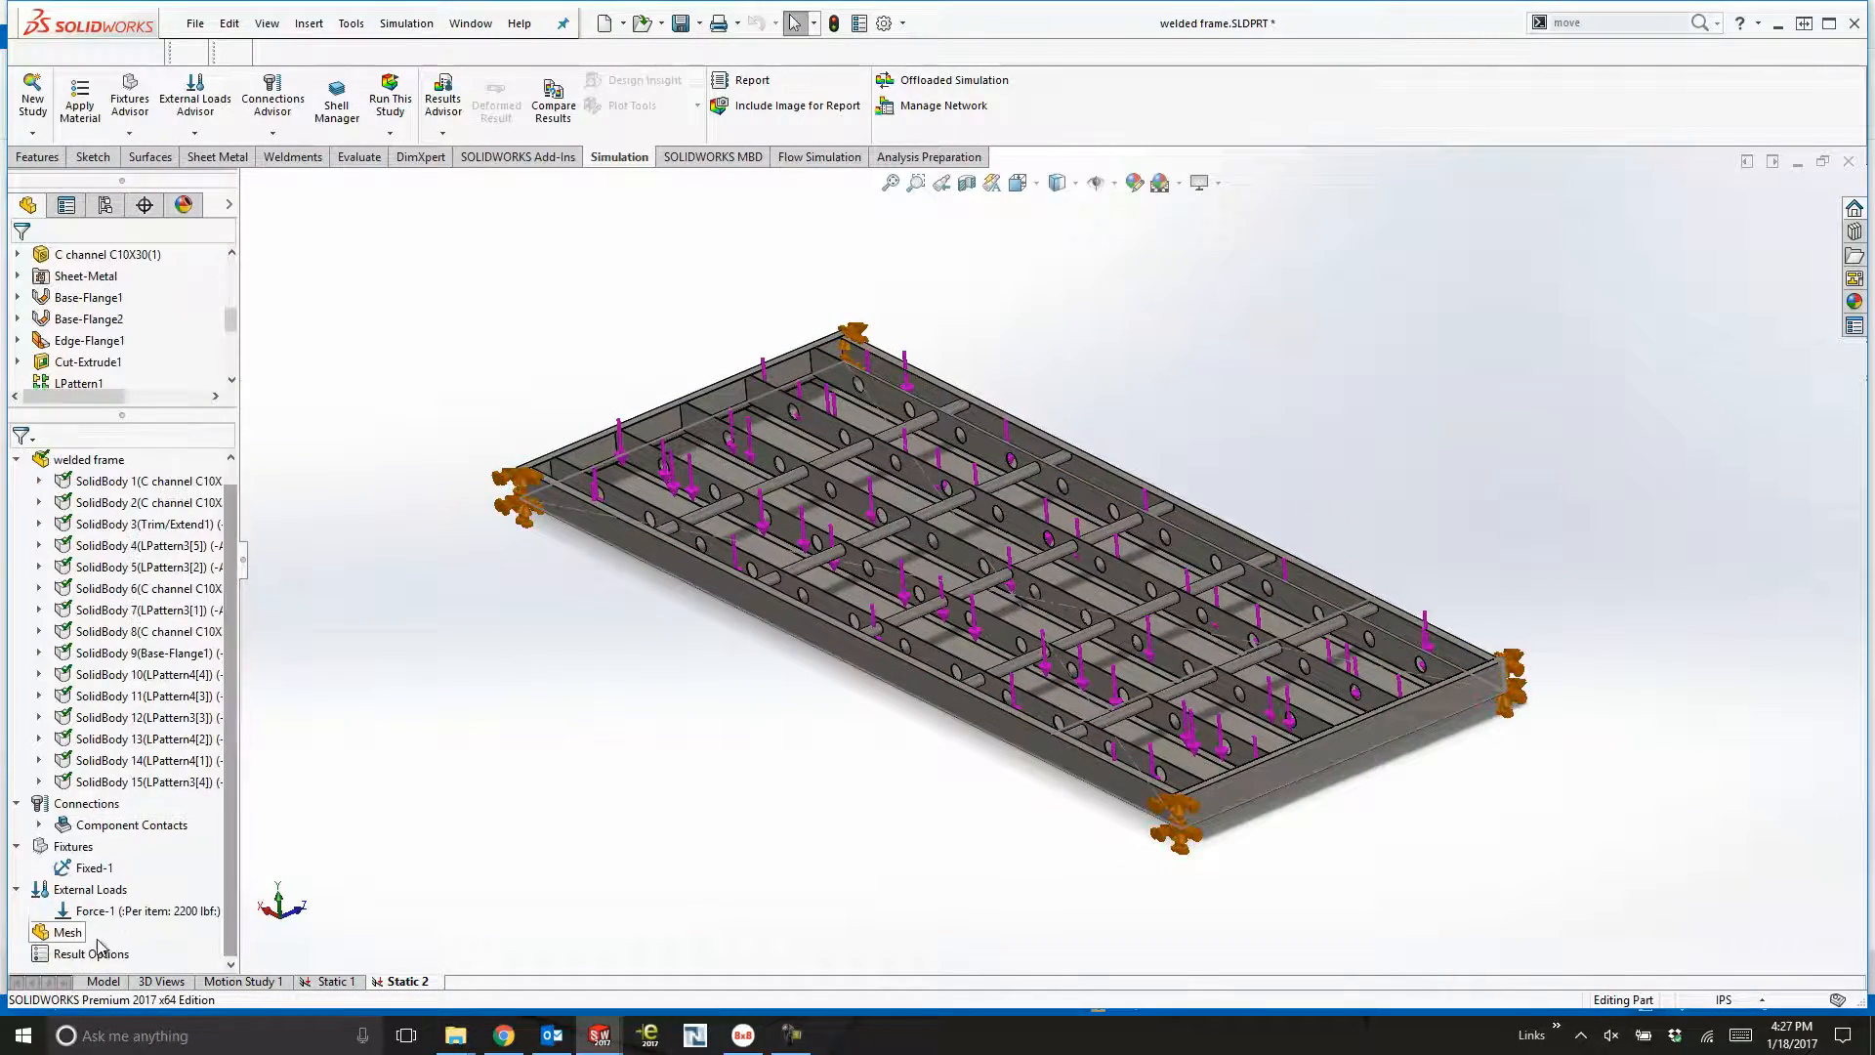
# Try to mesh the all-solid Static 2 study with a curvature-based mesh and mesh parameters enabled.
pyautogui.rightClick(68, 932)
pyautogui.click(117, 684)
pyautogui.click(103, 398)
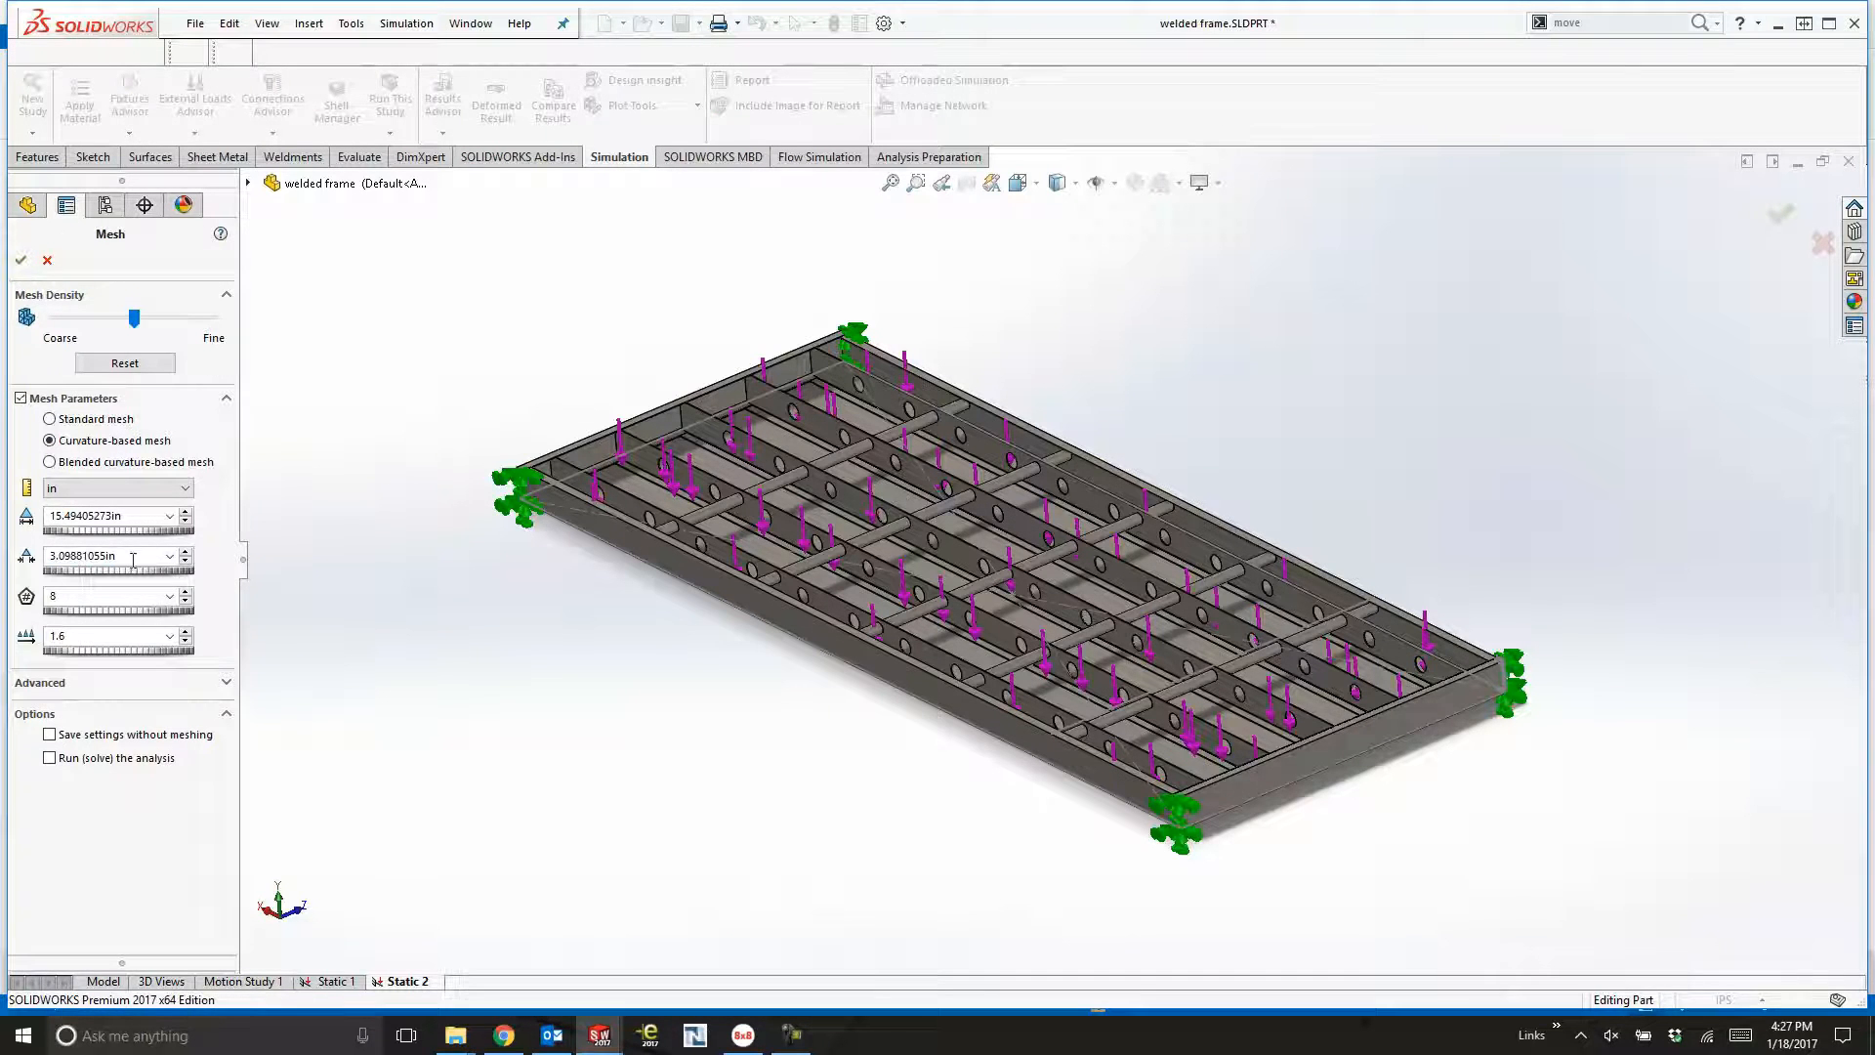
pyautogui.click(21, 256)
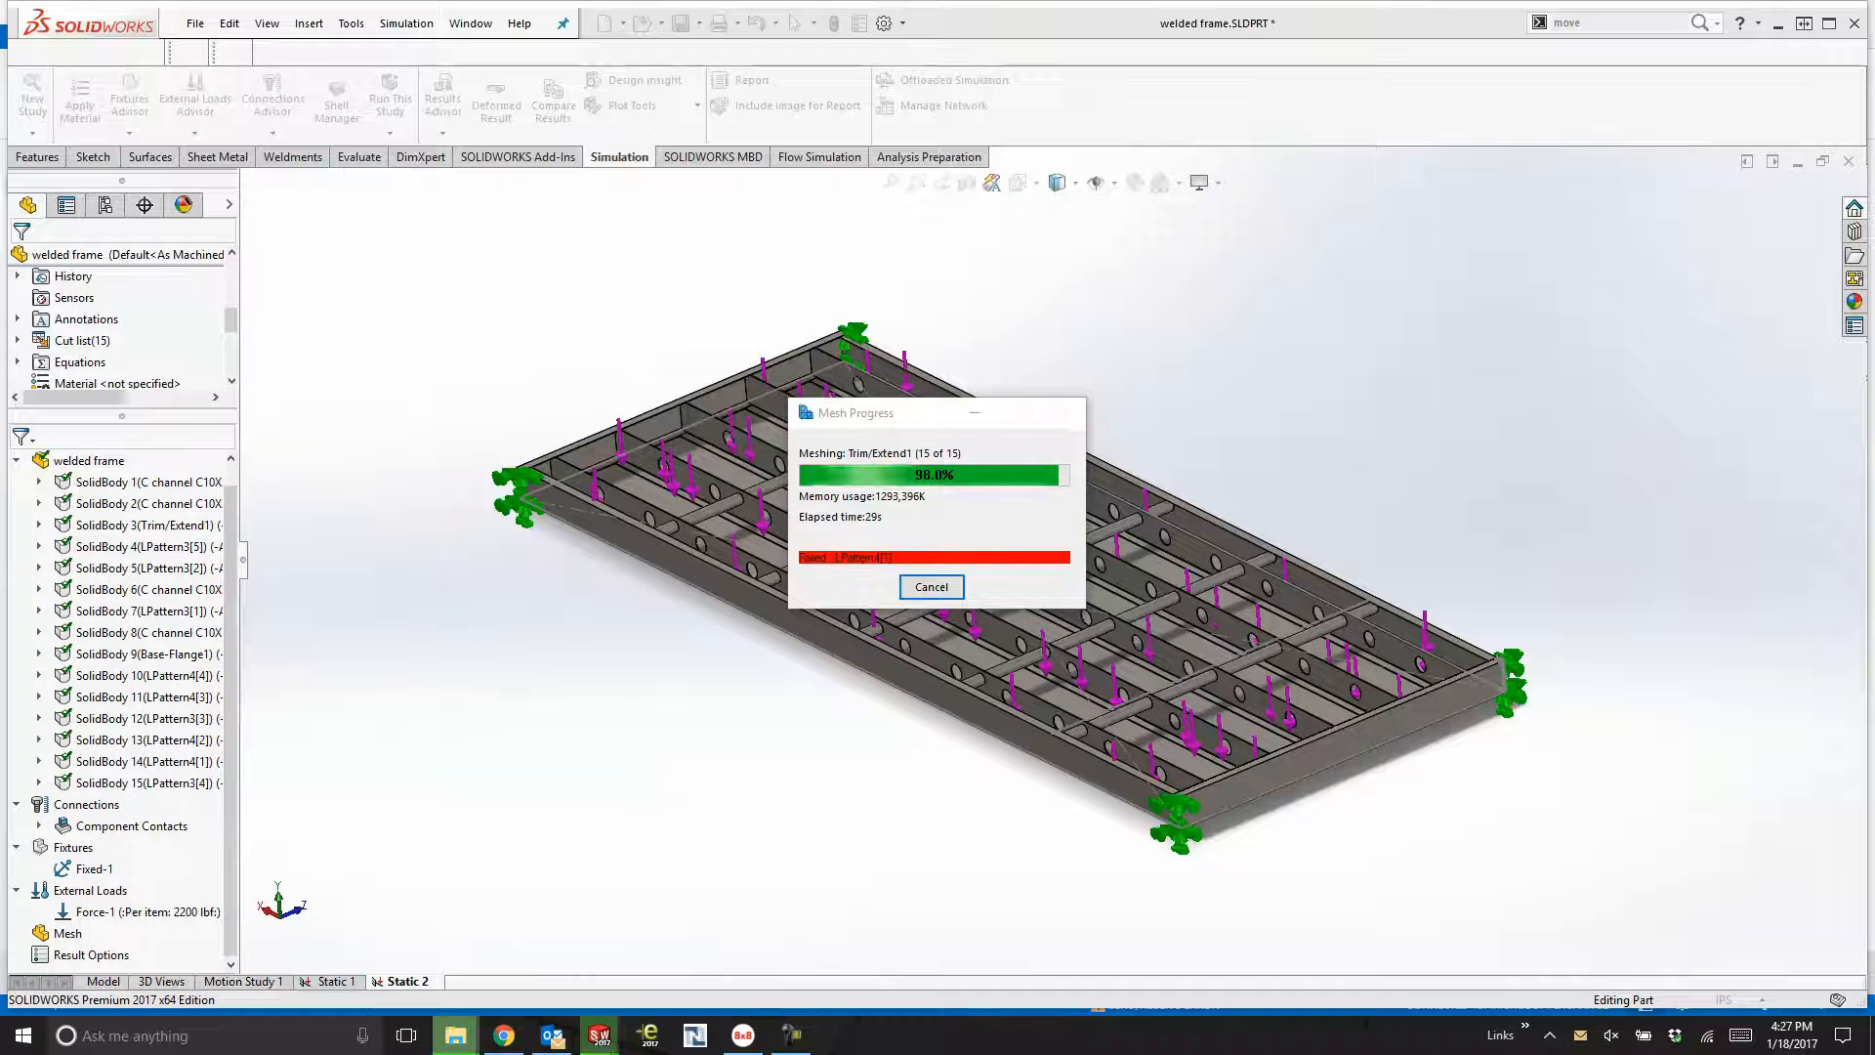
pyautogui.click(1030, 639)
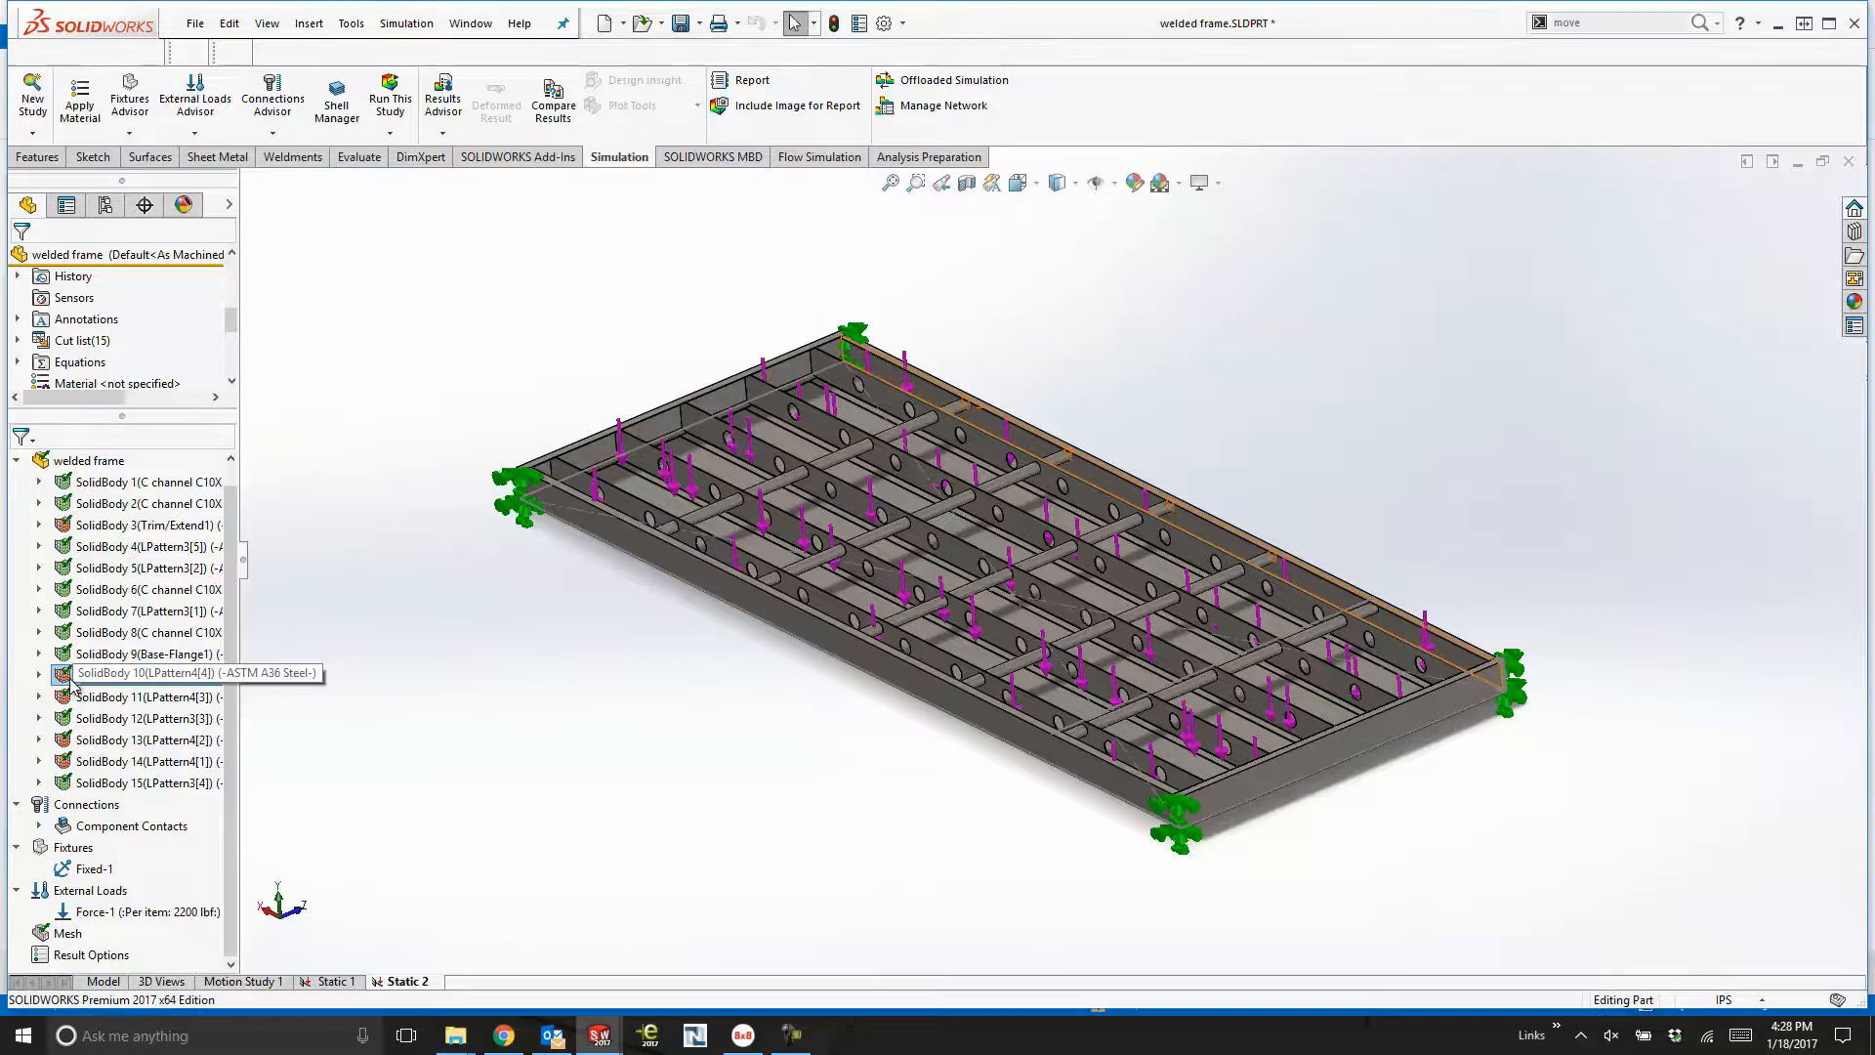
# Edit the global bonded component contact of the welded frame in Static 2 and try to mesh the study again.
pyautogui.click(39, 825)
pyautogui.rightClick(103, 848)
pyautogui.click(166, 900)
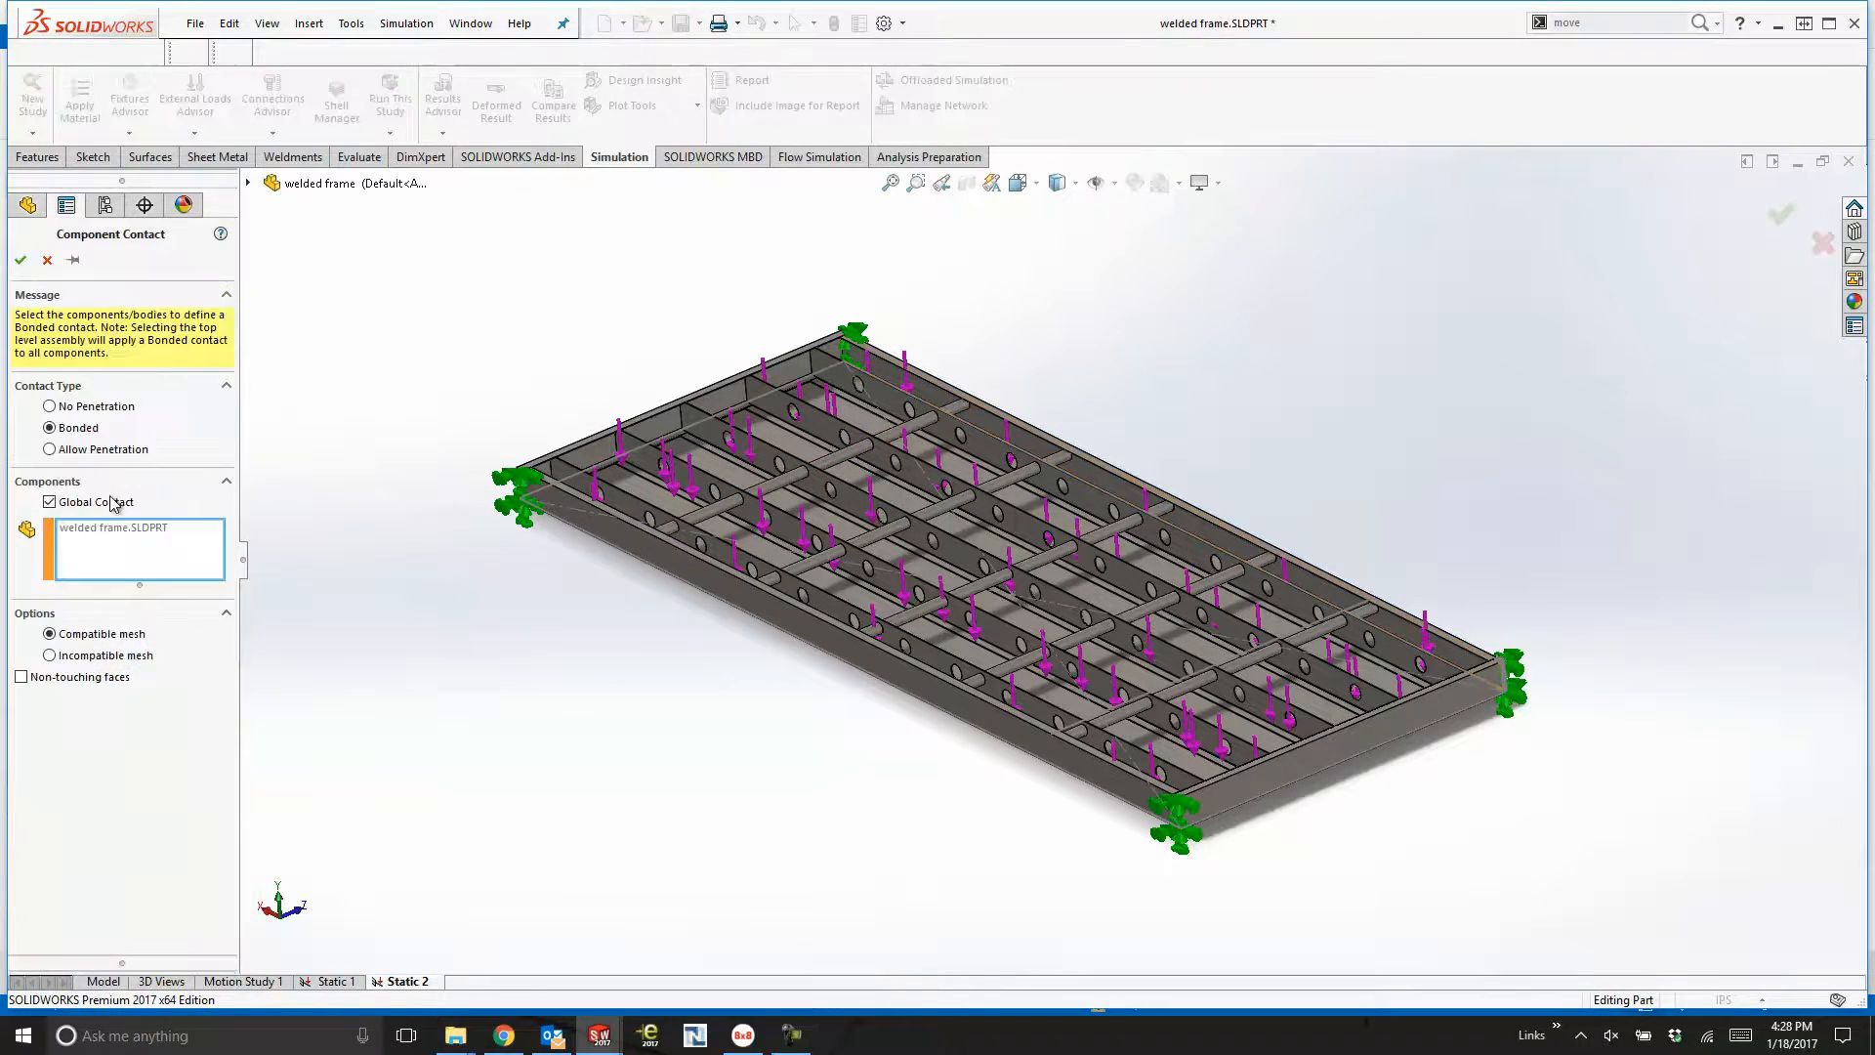
pyautogui.click(19, 259)
pyautogui.click(1062, 559)
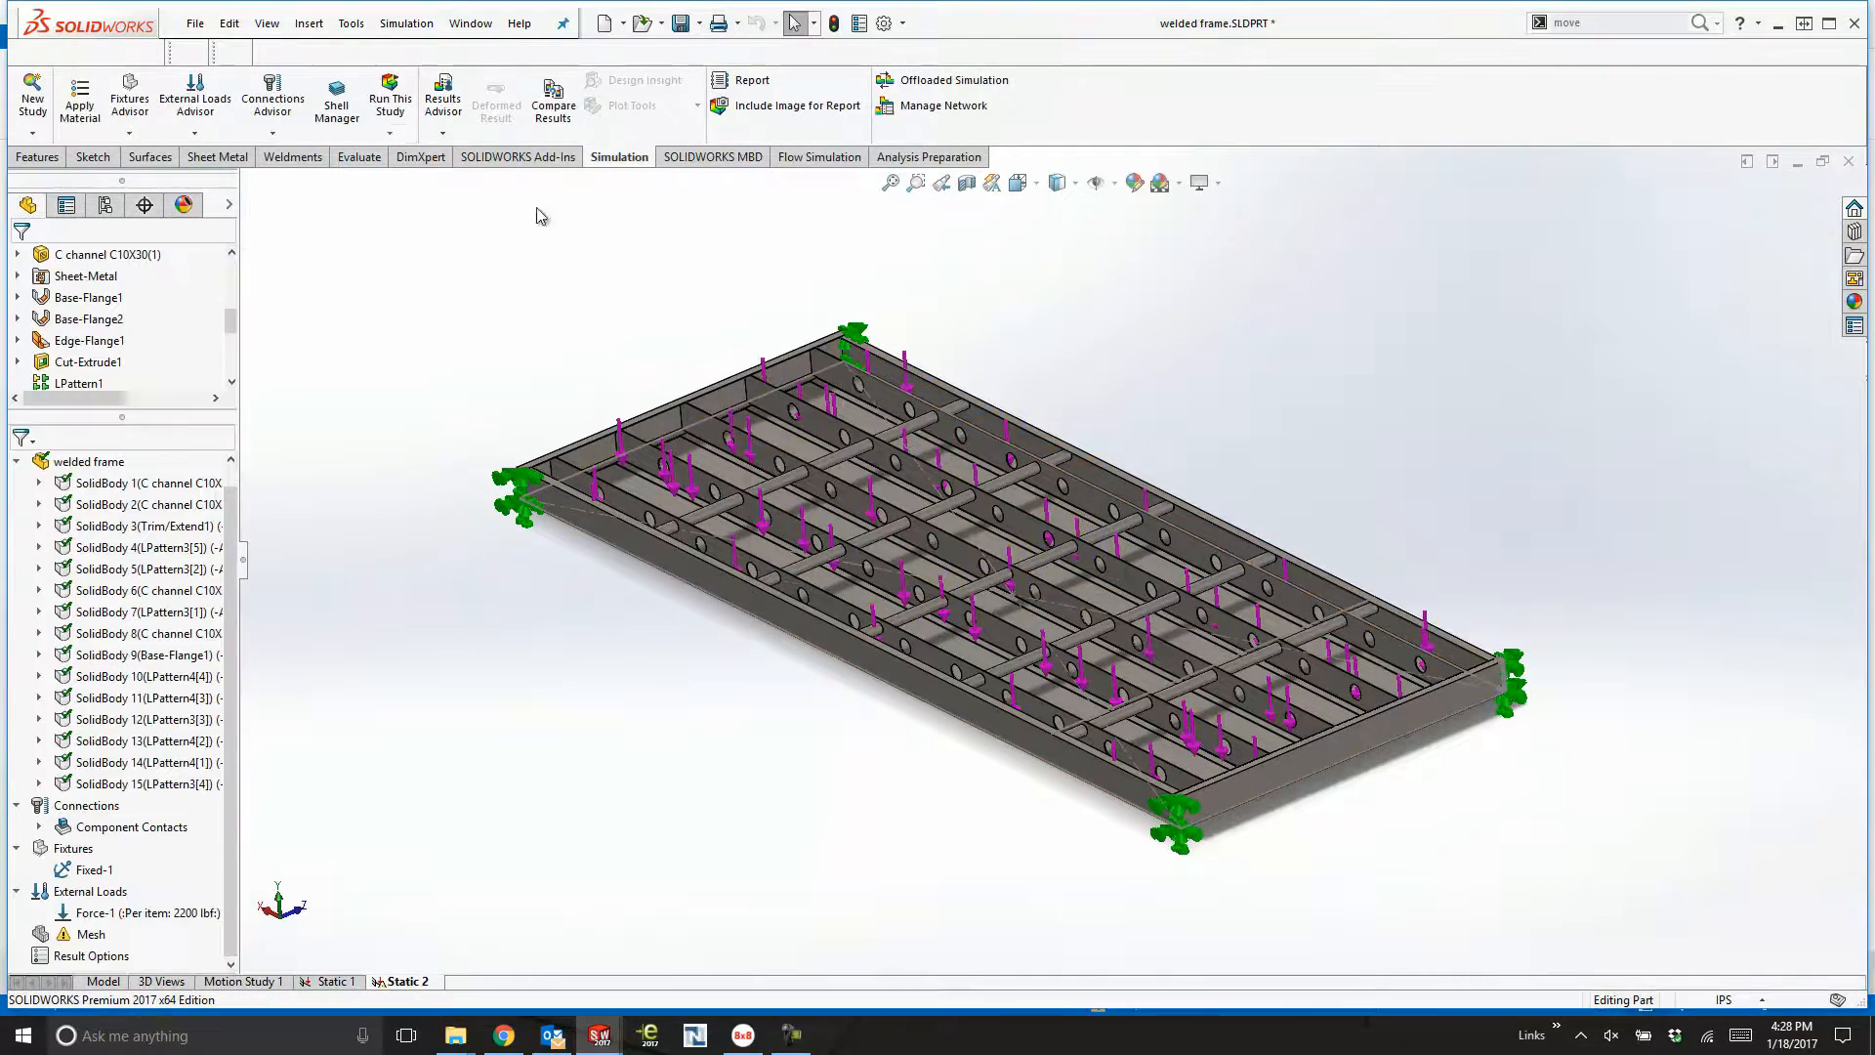
pyautogui.doubleClick(64, 935)
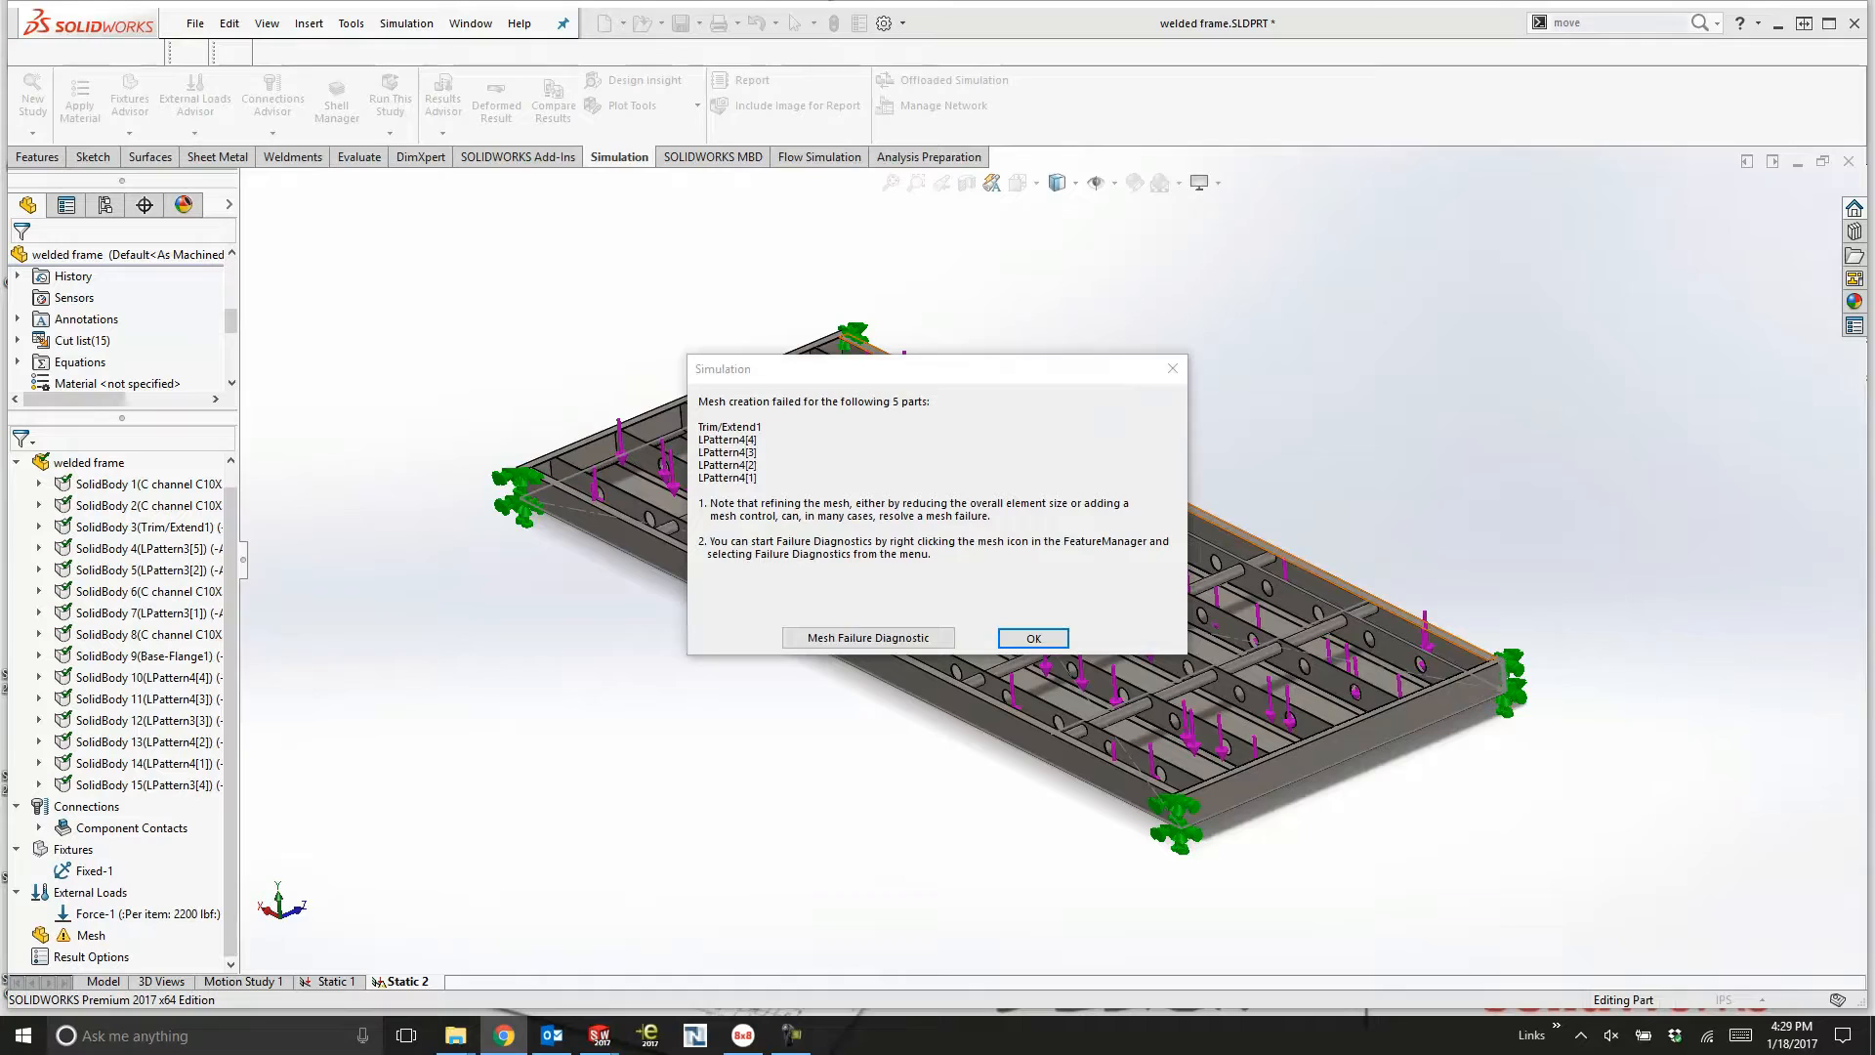
pyautogui.press('Return')
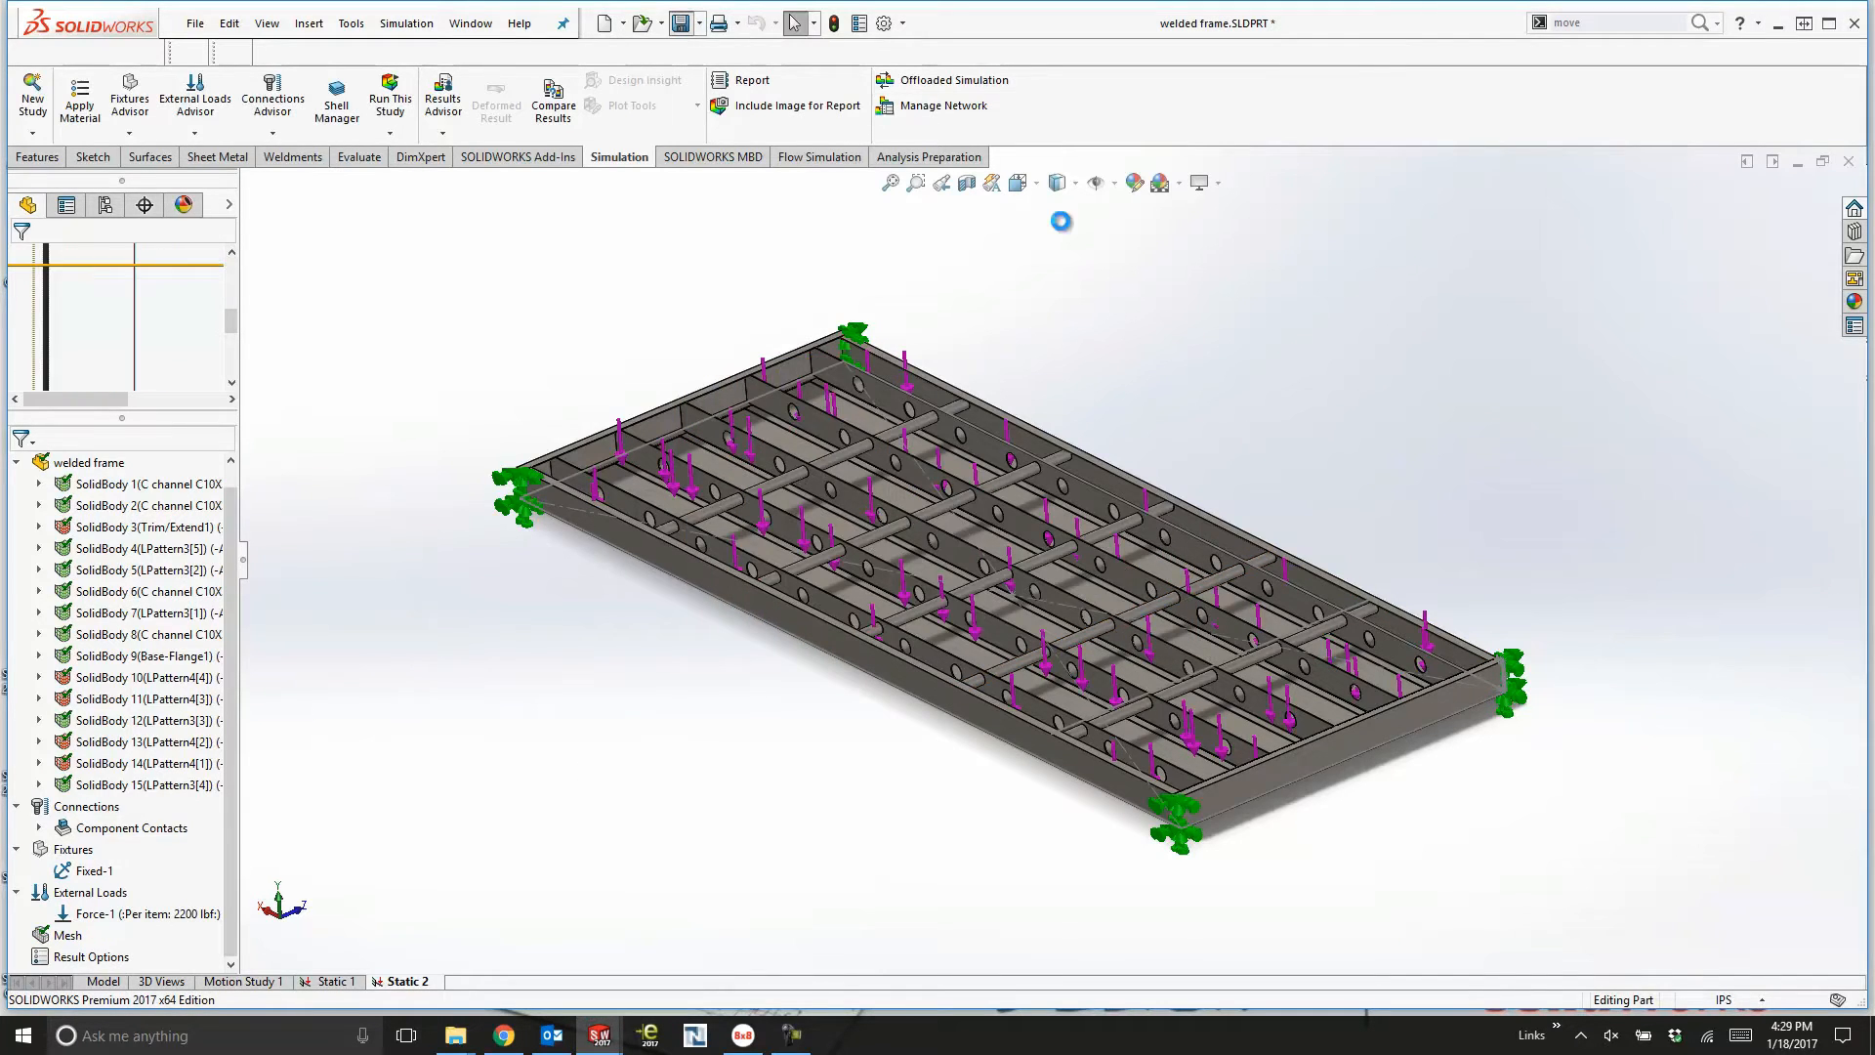